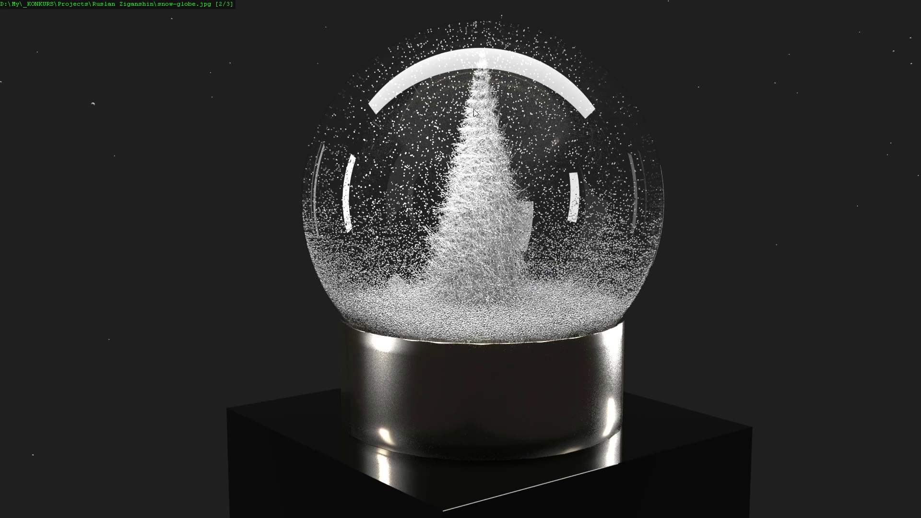
- Browse the three reference snow-globe renders, ending on the second one with the silver base
key("Left")
key("Right")
key("Right")
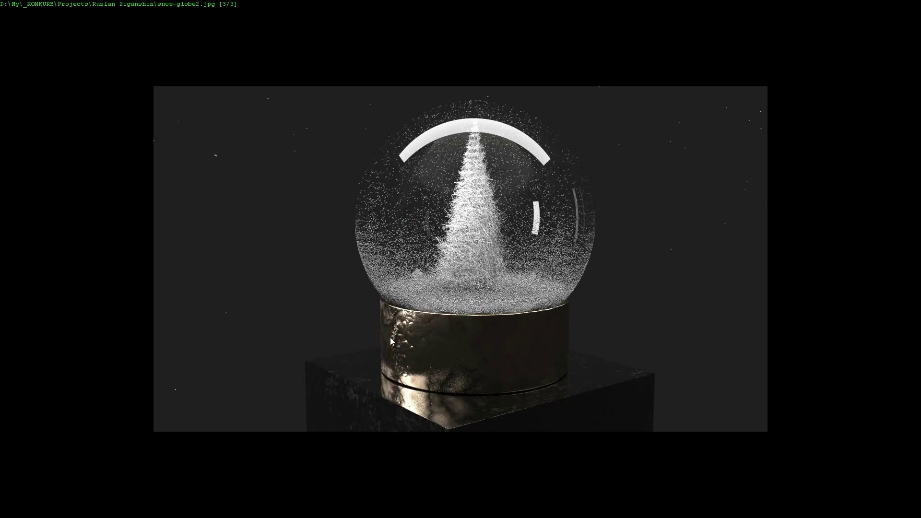
key("Left")
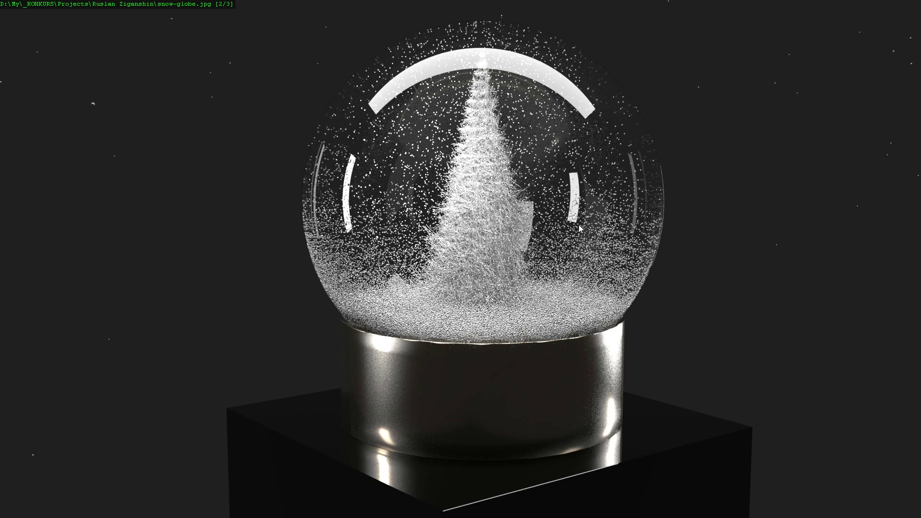
- Close the image viewer and orbit the scene to a near-front view of the globe
key("Escape")
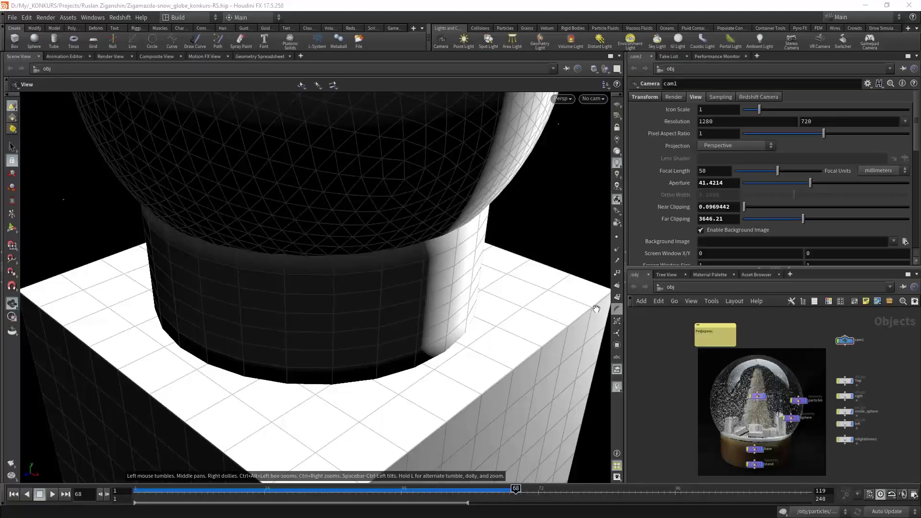
scroll(719, 389, "up", 2)
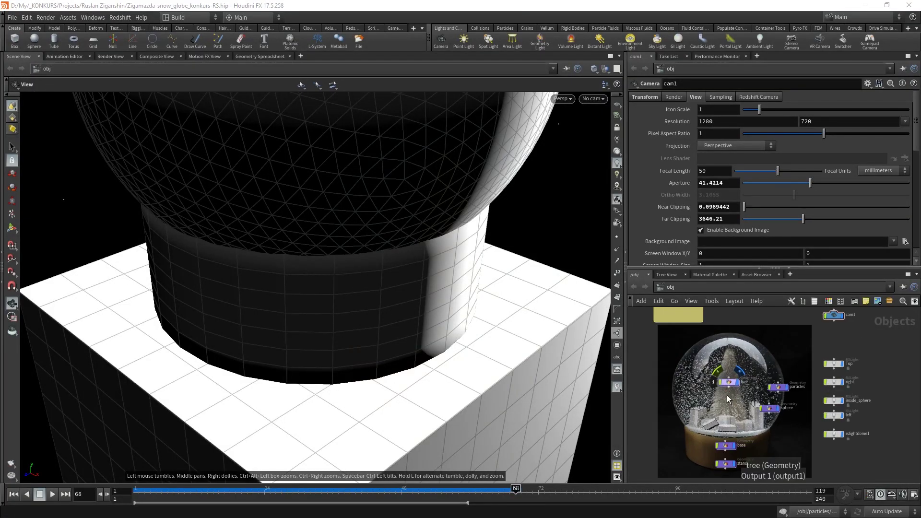
scroll(737, 406, "up", 1)
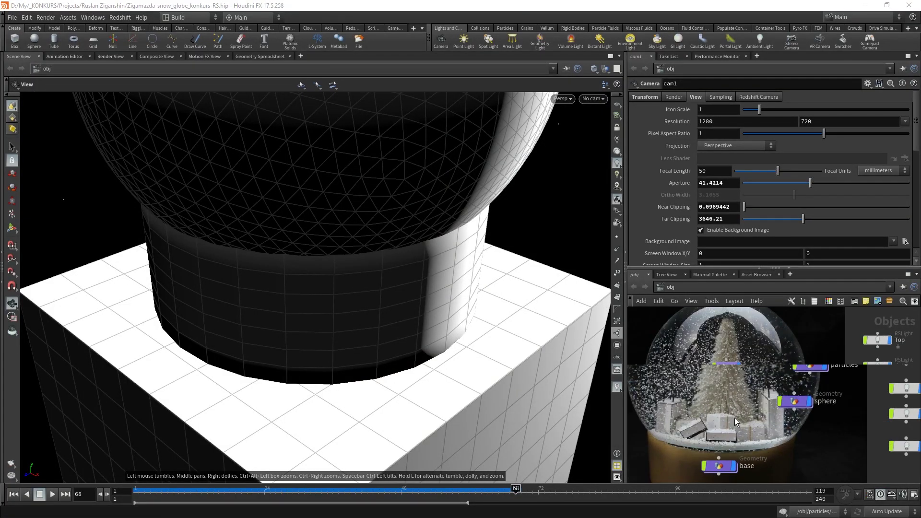
scroll(735, 418, "down", 3)
scroll(367, 286, "down", 5)
scroll(367, 286, "down", 3)
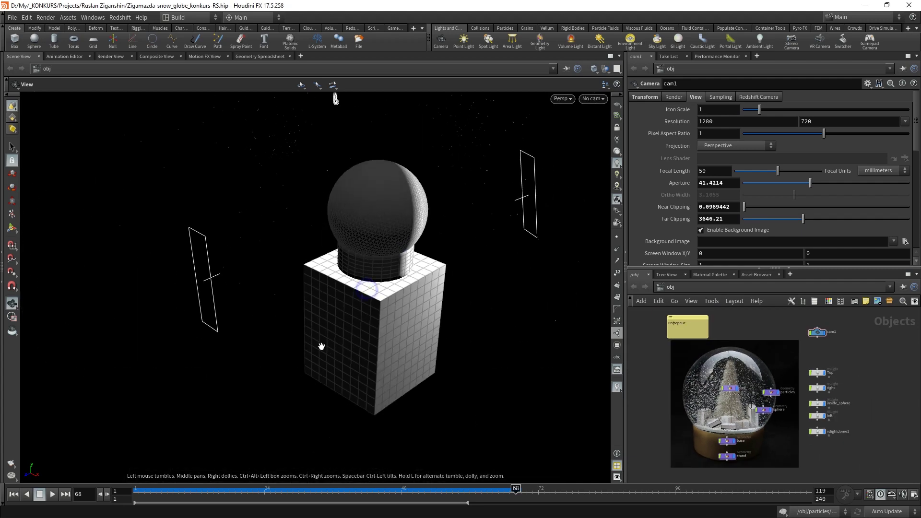
mouse_move(319, 349)
left_mouse_down()
mouse_move(195, 154)
mouse_move(566, 308)
mouse_move(481, 362)
left_mouse_up()
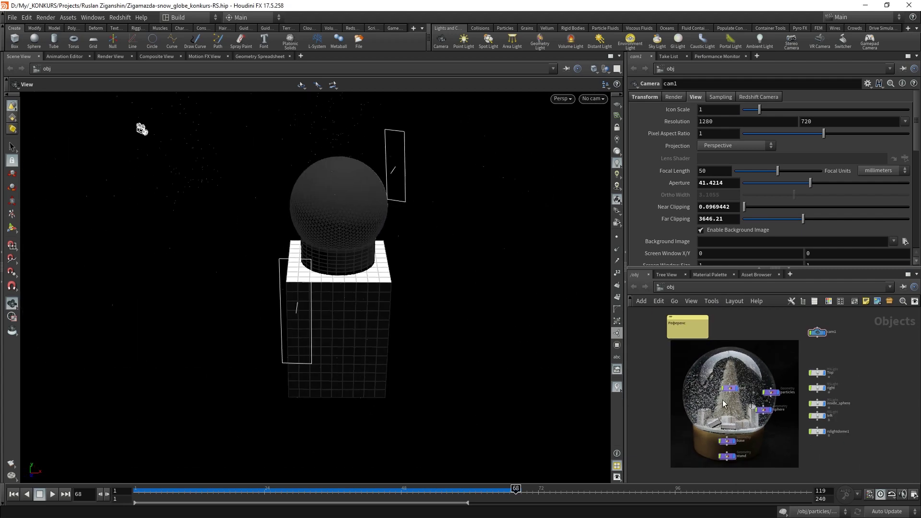
scroll(725, 402, "up", 3)
scroll(743, 405, "down", 3)
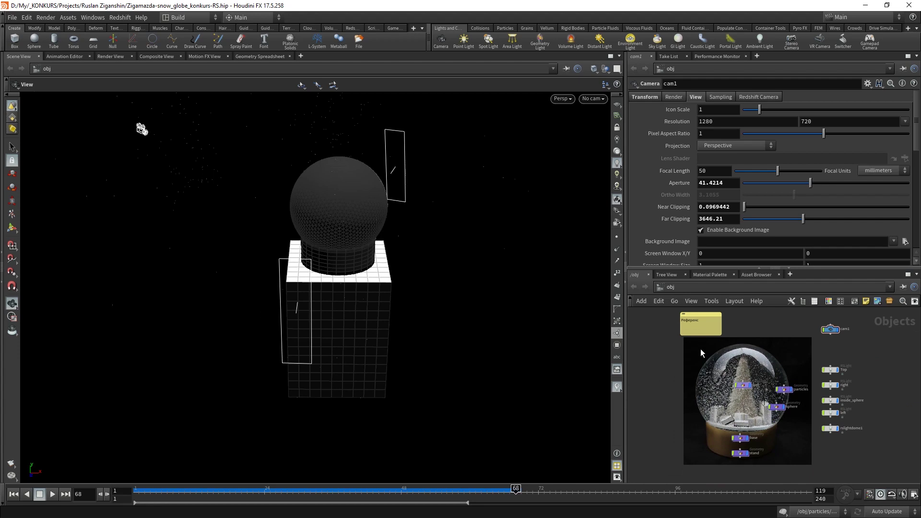
- Move the five geometry objects beside the lights, then select all the light objects
middle_click_drag(672, 359, 640, 332)
left_click_drag(691, 343, 773, 439)
left_click_drag(706, 408, 835, 394)
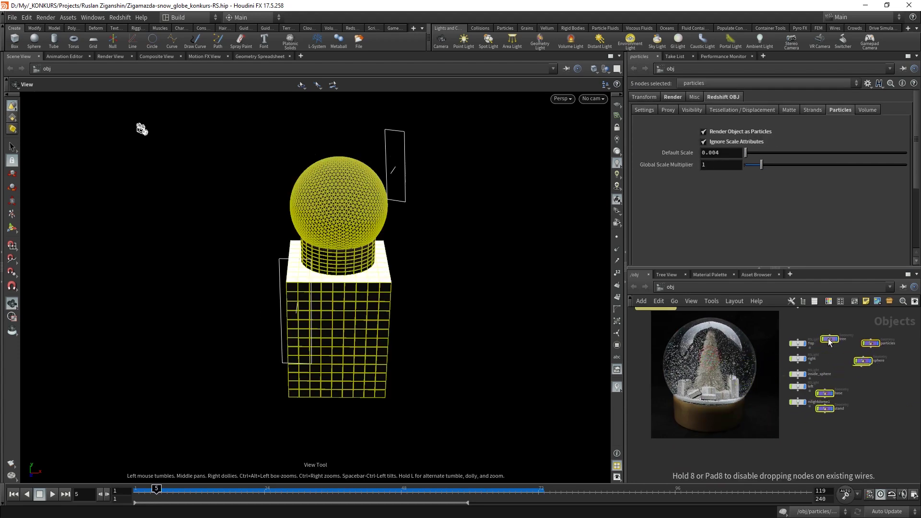
scroll(848, 367, "up", 2)
scroll(807, 398, "up", 2)
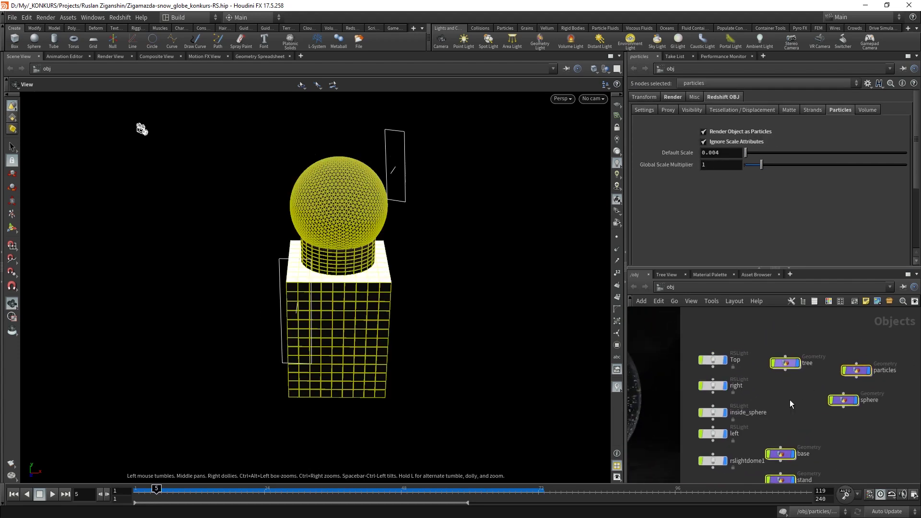
left_click_drag(691, 336, 742, 462)
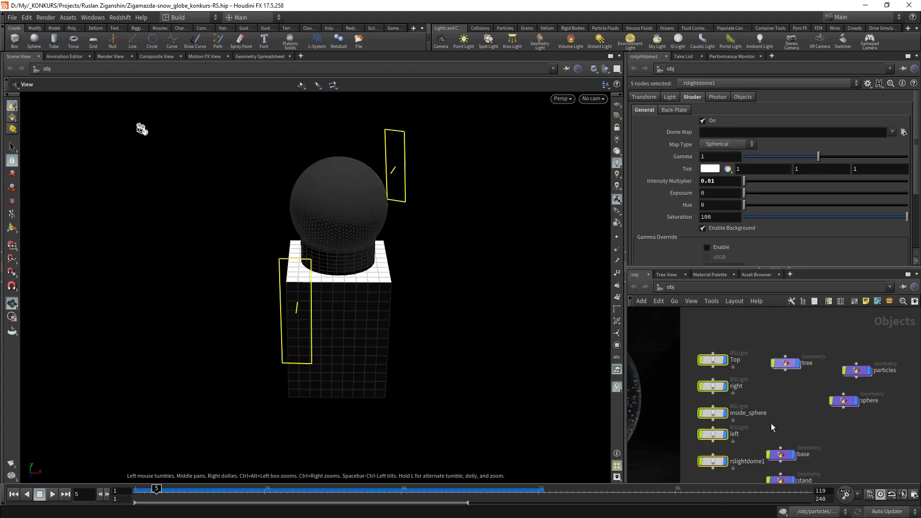
middle_click_drag(770, 408, 736, 367)
left_click_drag(730, 309, 864, 451)
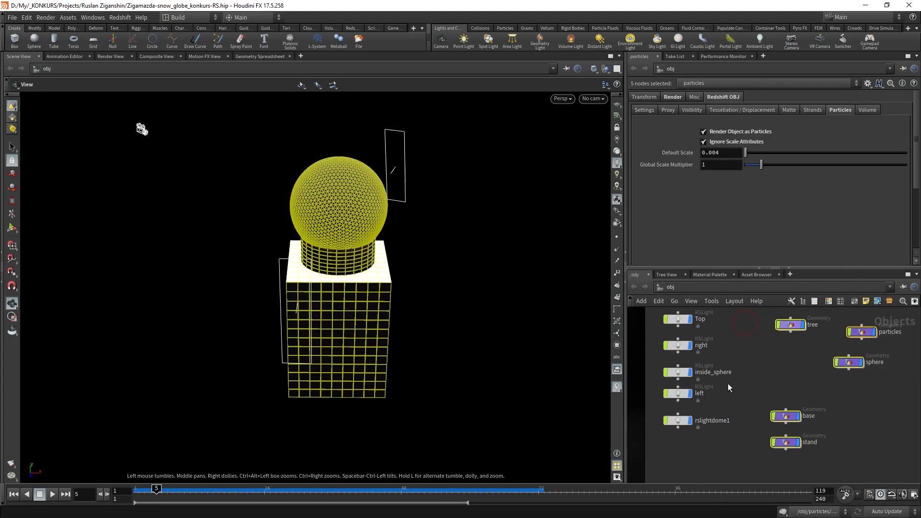
scroll(697, 365, "down", 2)
left_click_drag(697, 361, 696, 351)
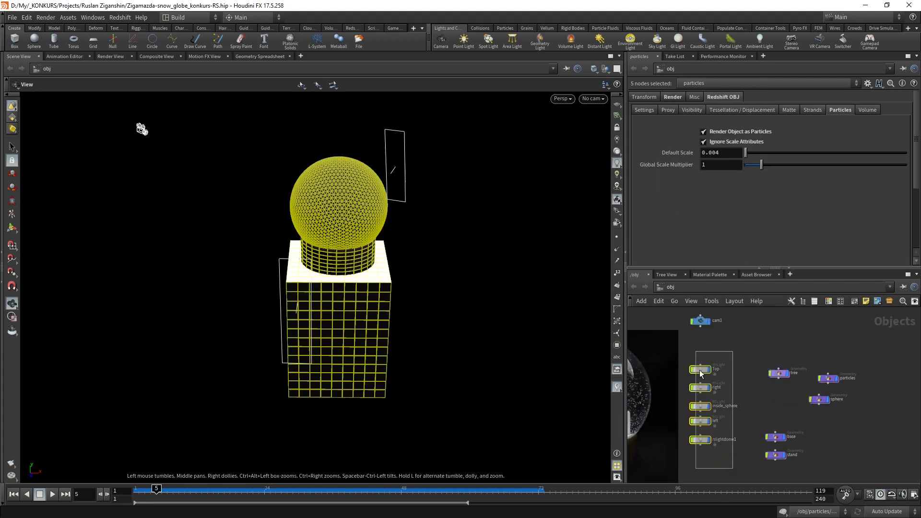
- Bring up the node colour palette, select cam1, and enter the sphere object's network
key("c")
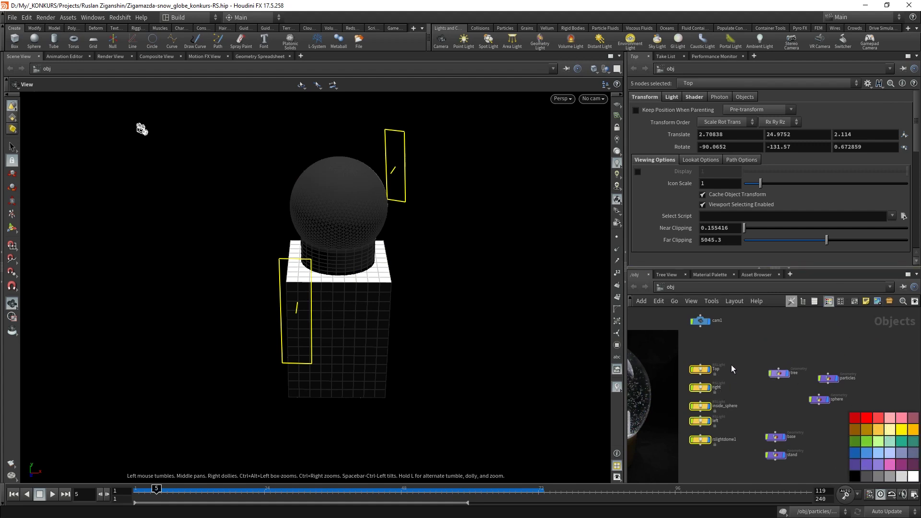
scroll(728, 368, "up", 3)
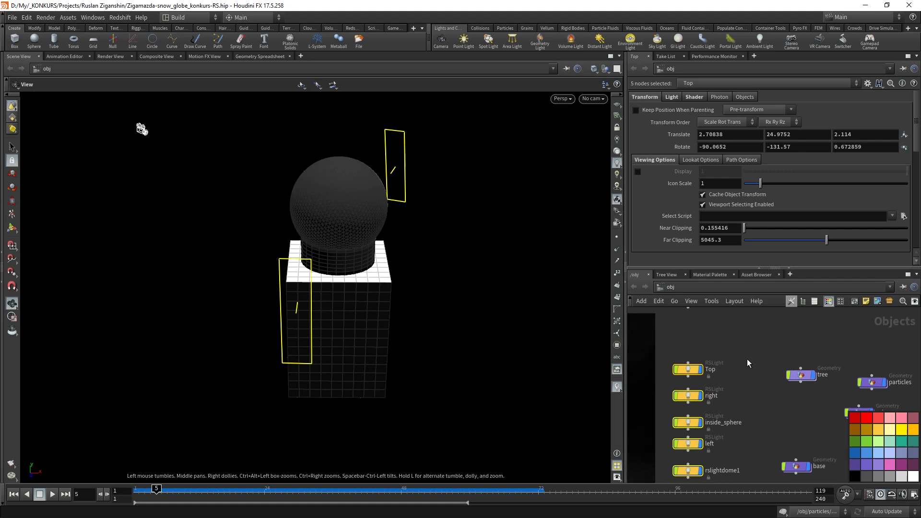
scroll(709, 361, "up", 2)
left_click(684, 353)
scroll(677, 383, "down", 2)
scroll(737, 407, "down", 1)
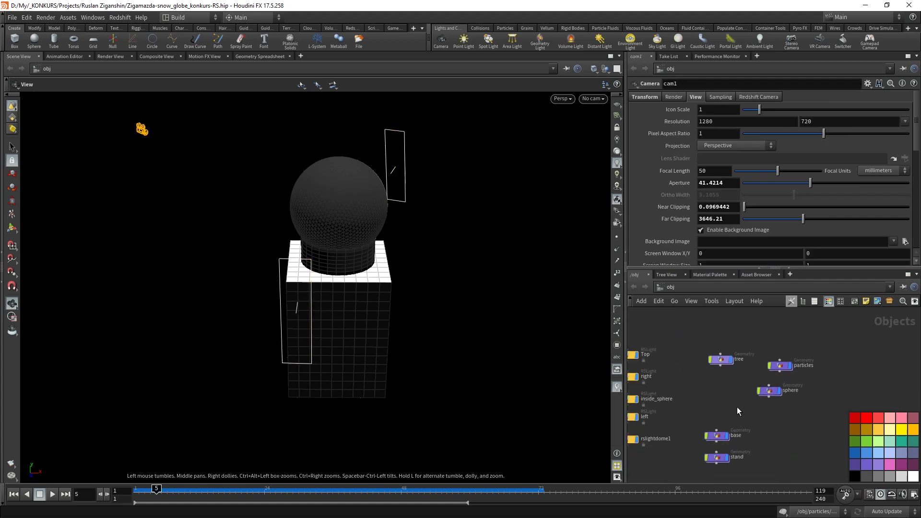
scroll(788, 410, "up", 1)
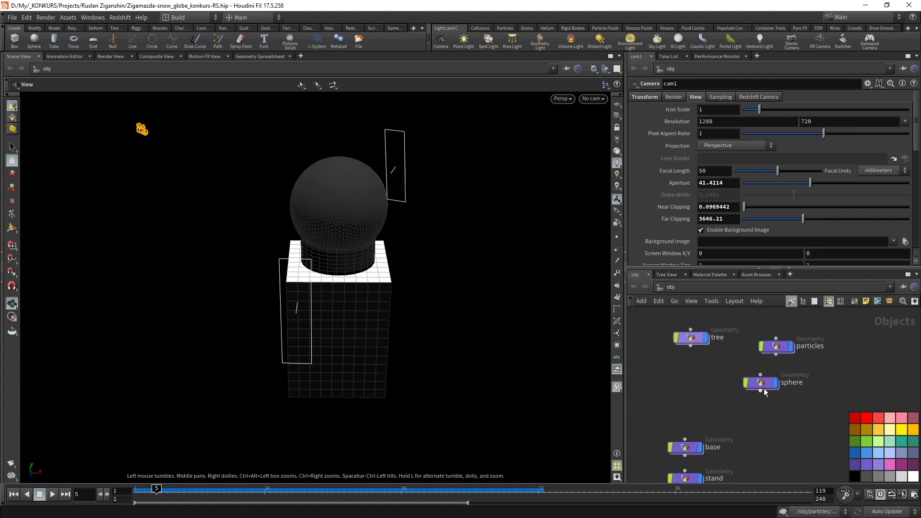
scroll(745, 436, "up", 2)
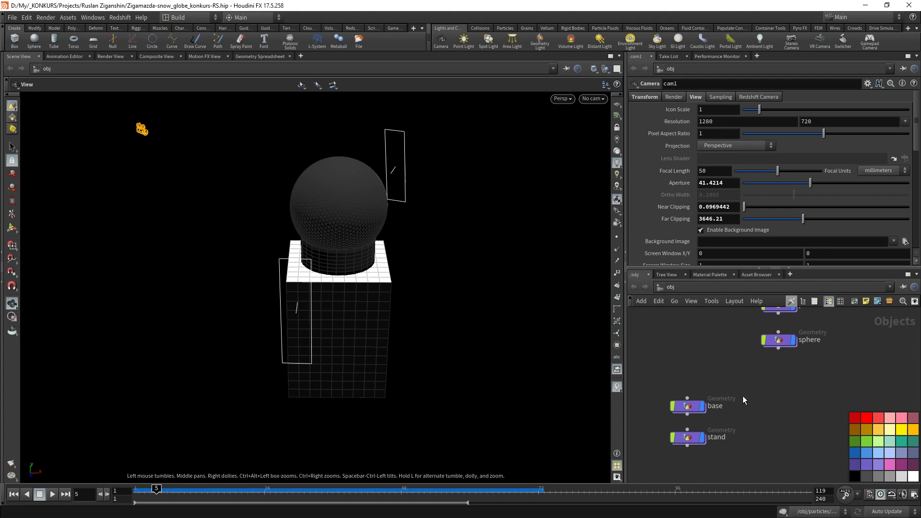
double_click(778, 340)
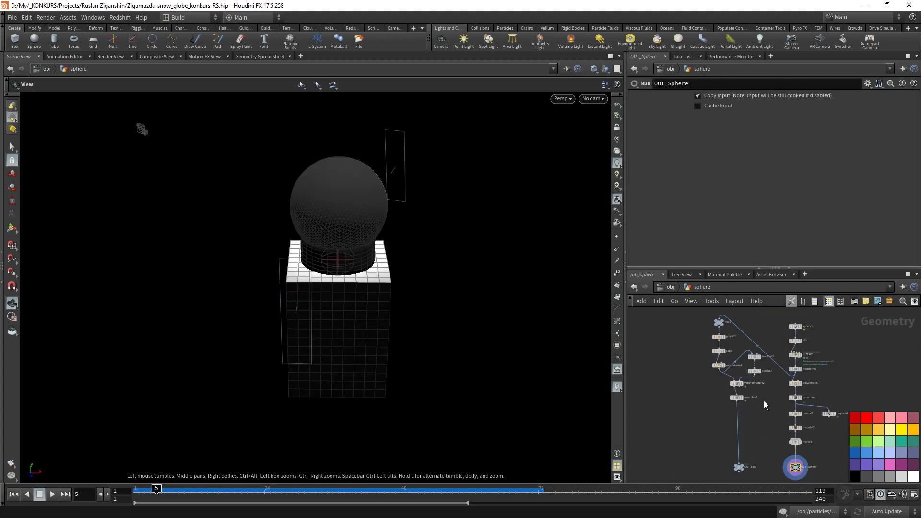
- Display sphere1 framed in the viewport as a plain wireframe
scroll(764, 401, "up", 1)
scroll(753, 379, "up", 2)
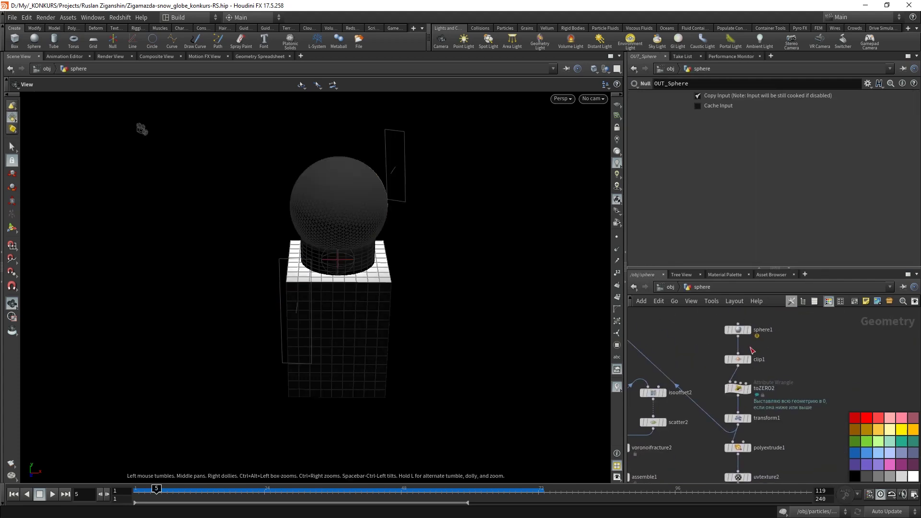
scroll(756, 374, "up", 1)
scroll(756, 373, "up", 2)
left_click(742, 362)
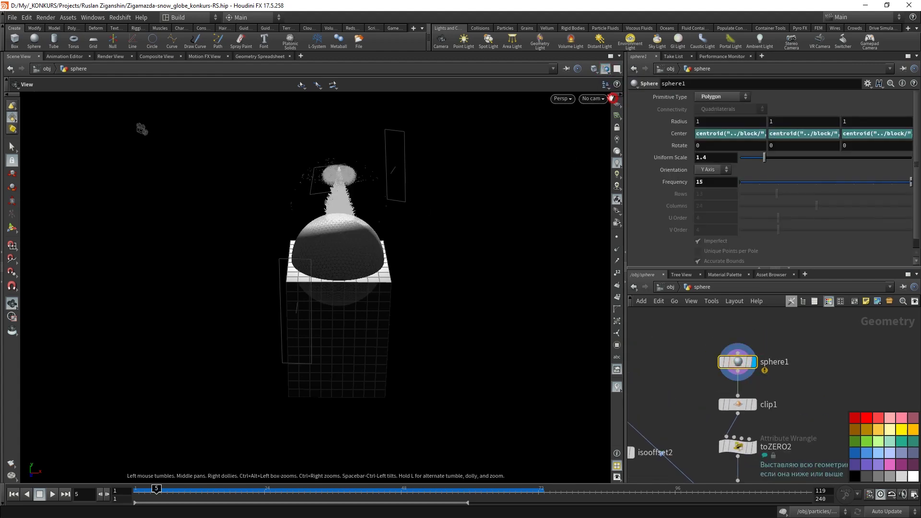
key("g")
key("w")
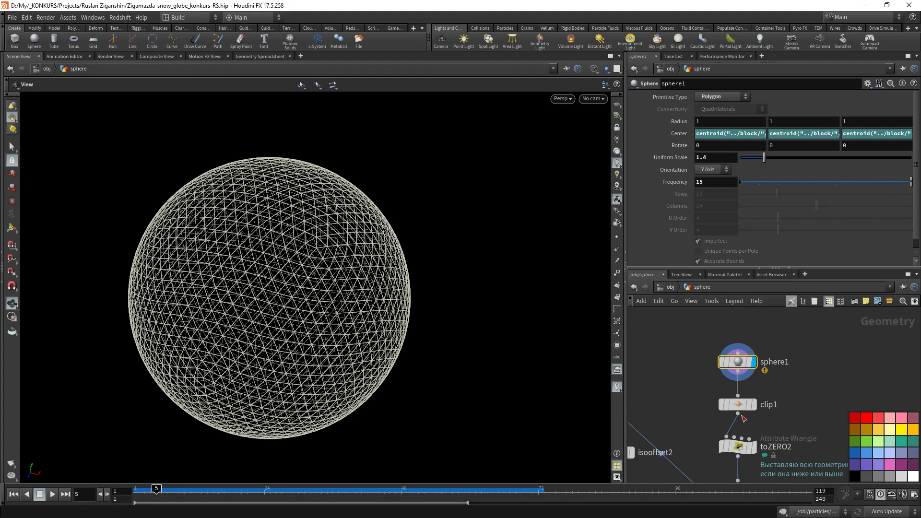
- Step the display flag from clip1 to toZERO2 to see the raised clipped sphere
left_click(752, 404)
left_click_drag(444, 335, 427, 236)
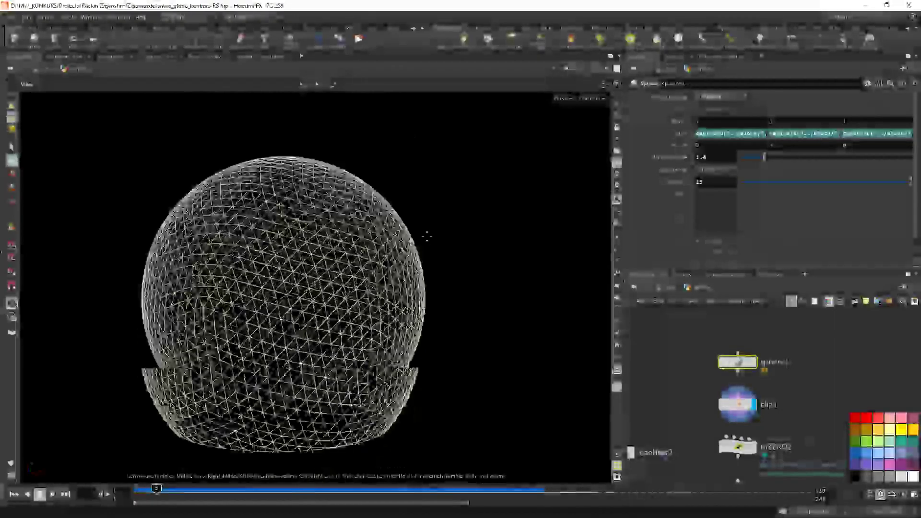
left_click(738, 446)
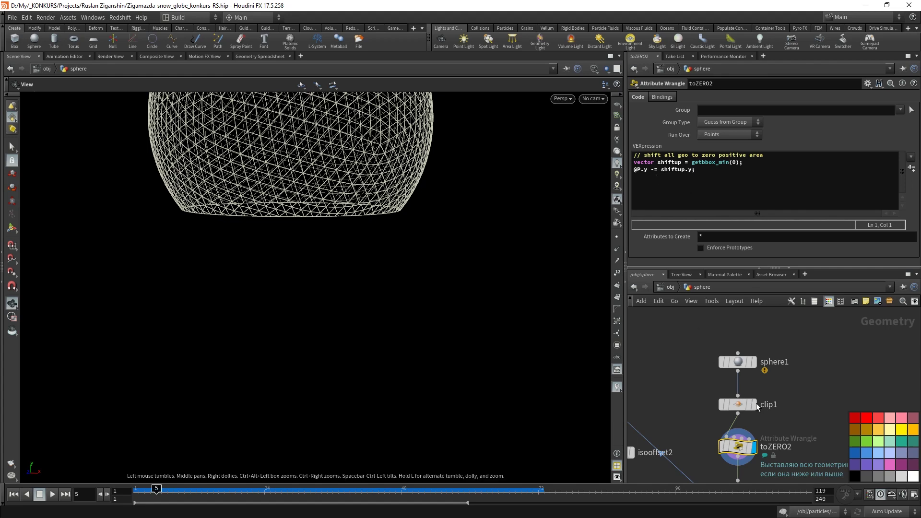
middle_click_drag(756, 403, 686, 358)
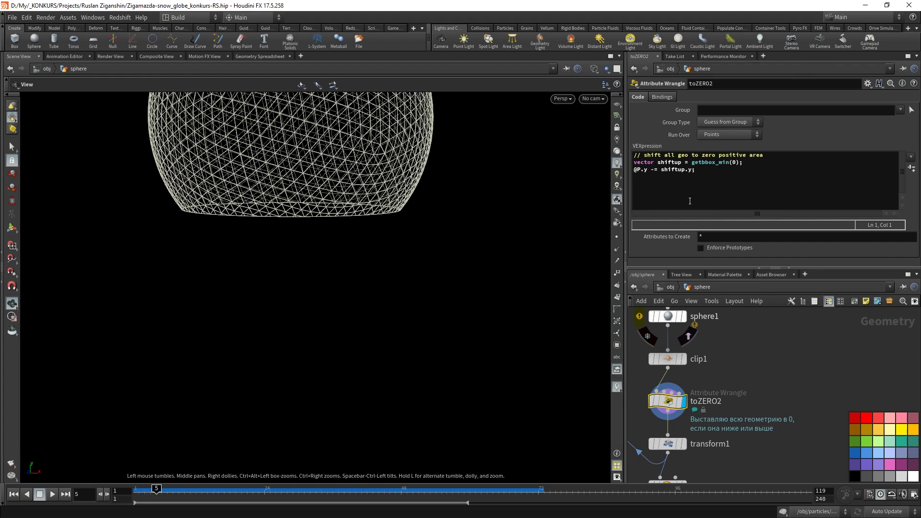
- Add transform2 wired from clip1 with Y translate set to -$YMIN
key("Tab")
type("t")
key("Escape")
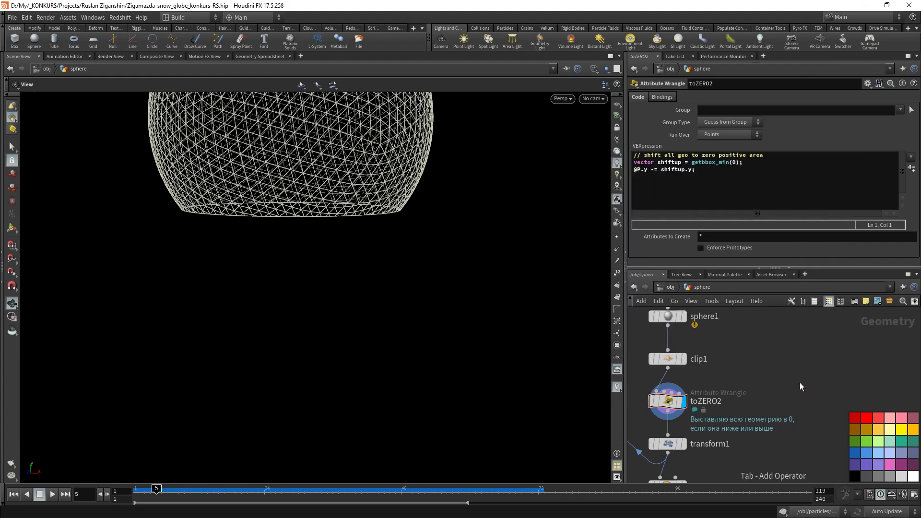
key("Tab")
type("tr")
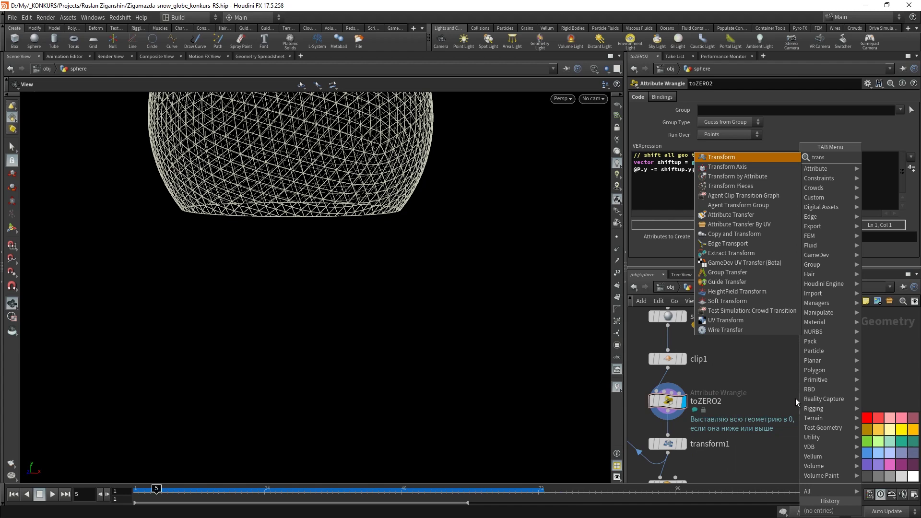
key("Return")
left_click(792, 394)
left_click_drag(668, 368, 792, 384)
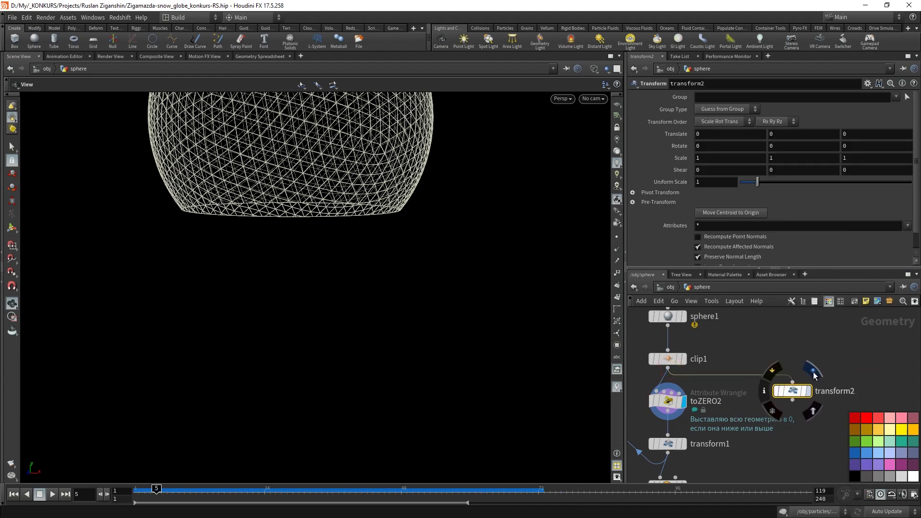
left_click(809, 391)
left_click(793, 136)
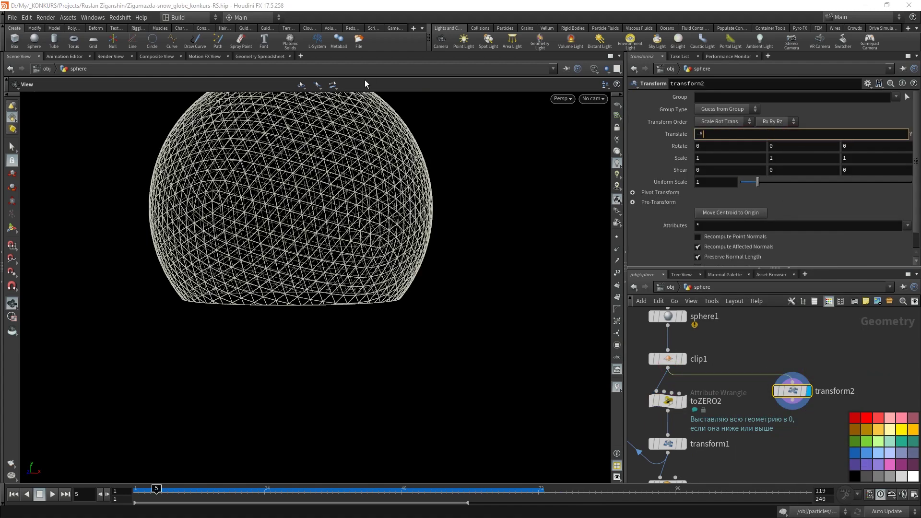
type("-$YMIN")
key("Return")
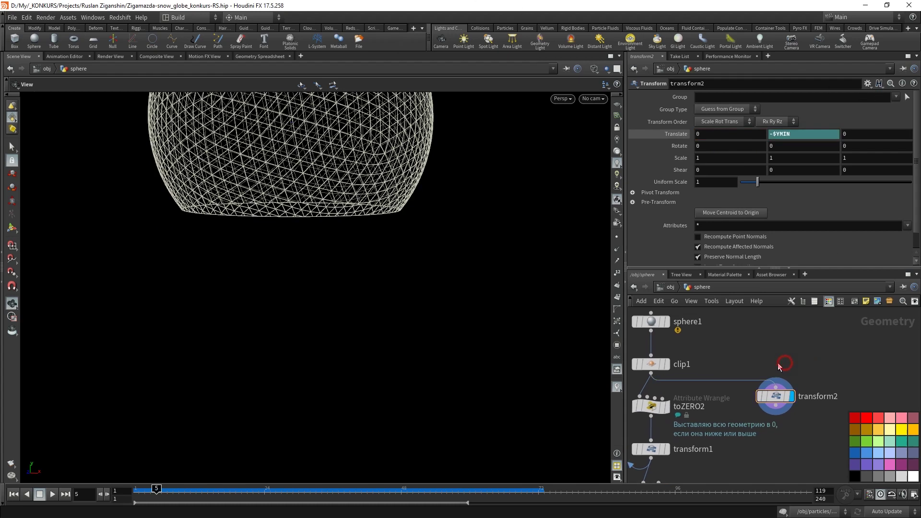
- Add a GameDev Axis Align node fed by clip1 and move it to the right
key("Tab")
type("axi")
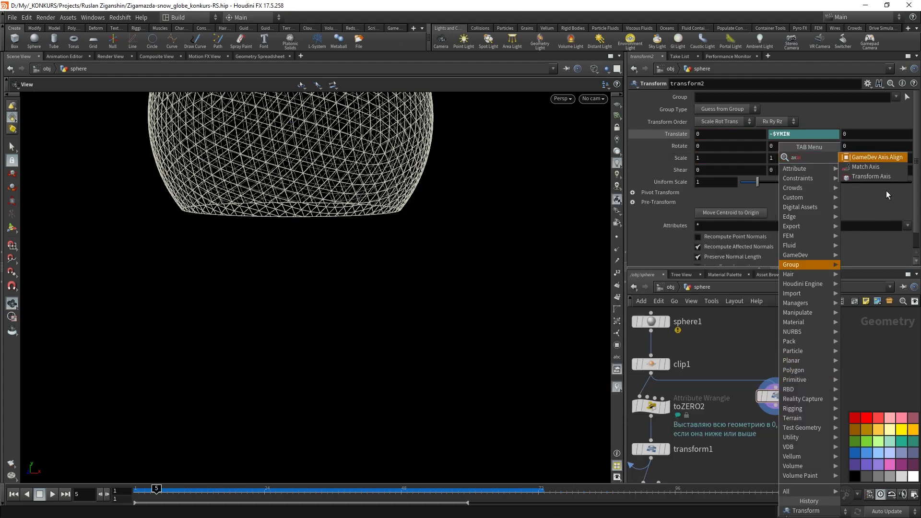
left_click(887, 157)
left_click(845, 367)
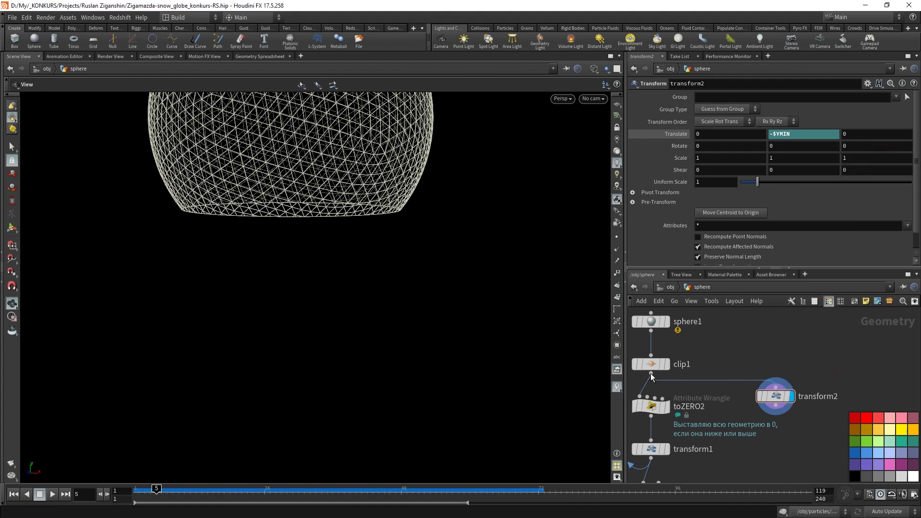
left_click_drag(651, 374, 843, 376)
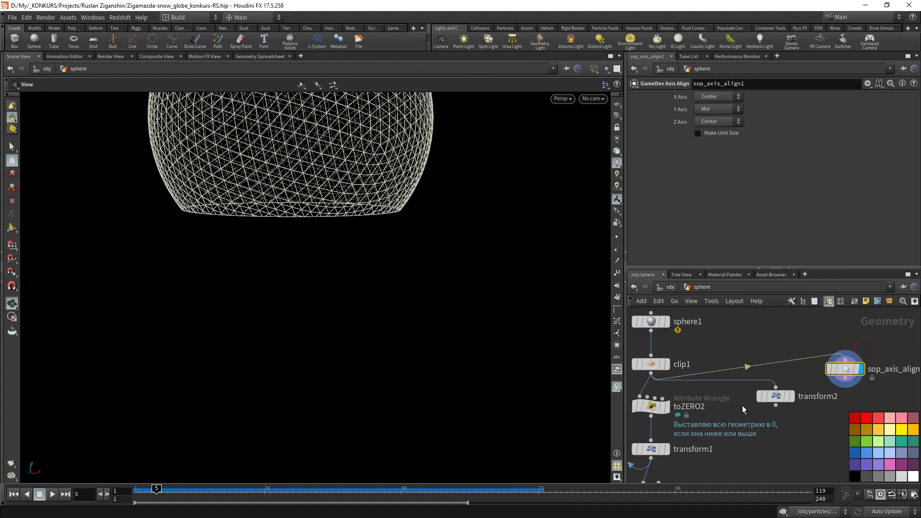
middle_click_drag(672, 415, 721, 370)
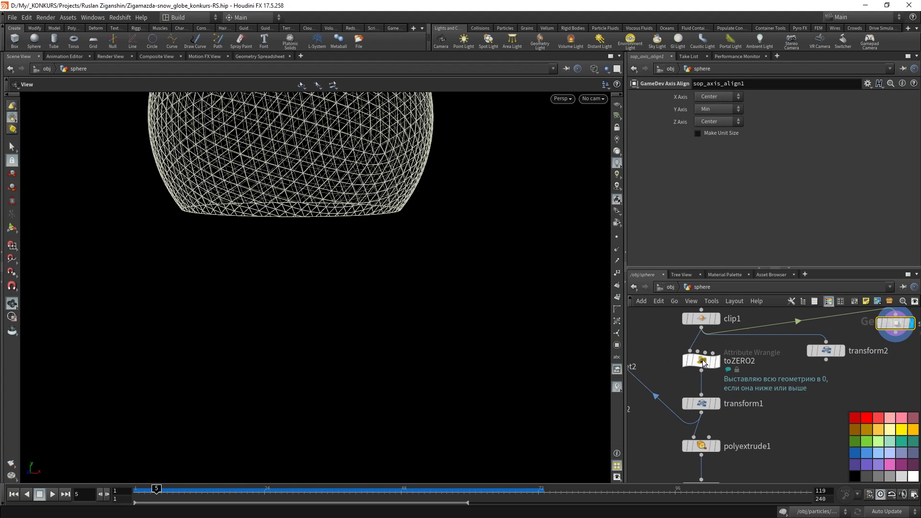
- Inspect toZERO2's code, transform2's settings and transform1's Translate expression
left_click(703, 359)
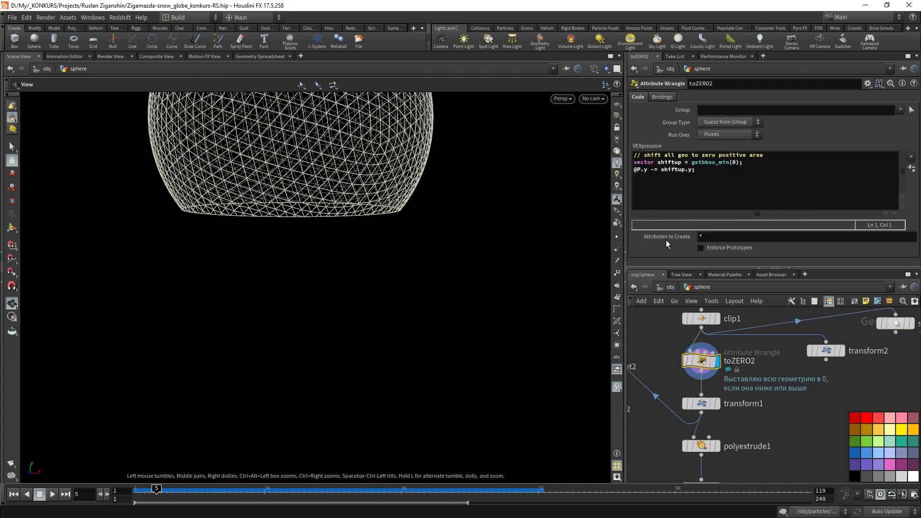
mouse_move(747, 429)
middle_mouse_down()
mouse_move(833, 395)
mouse_move(740, 394)
middle_mouse_up()
scroll(833, 394, "down", 3)
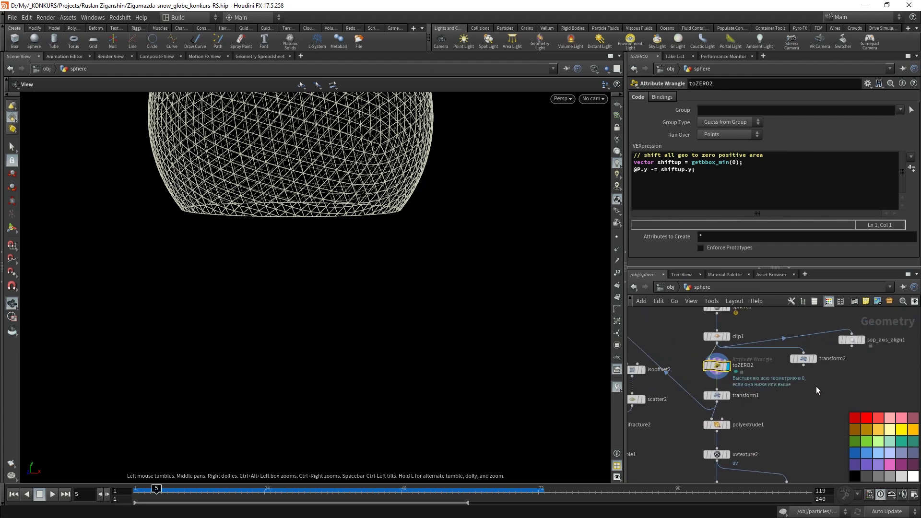
left_click(804, 359)
scroll(746, 407, "up", 2)
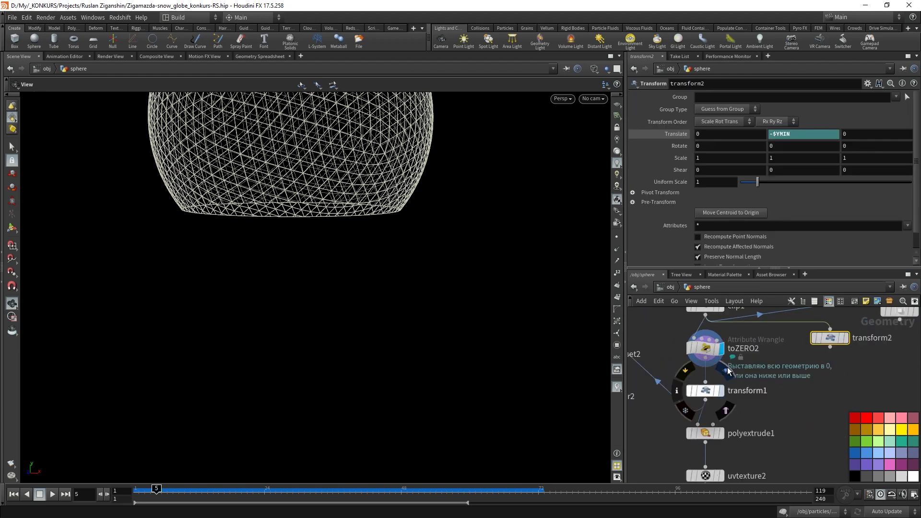
key("r")
left_click(704, 393)
scroll(749, 396, "down", 2)
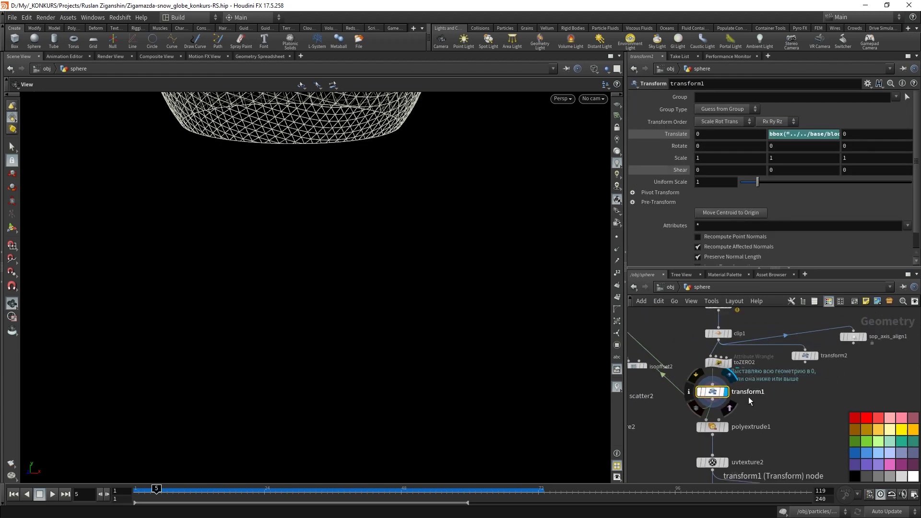
left_click(806, 136)
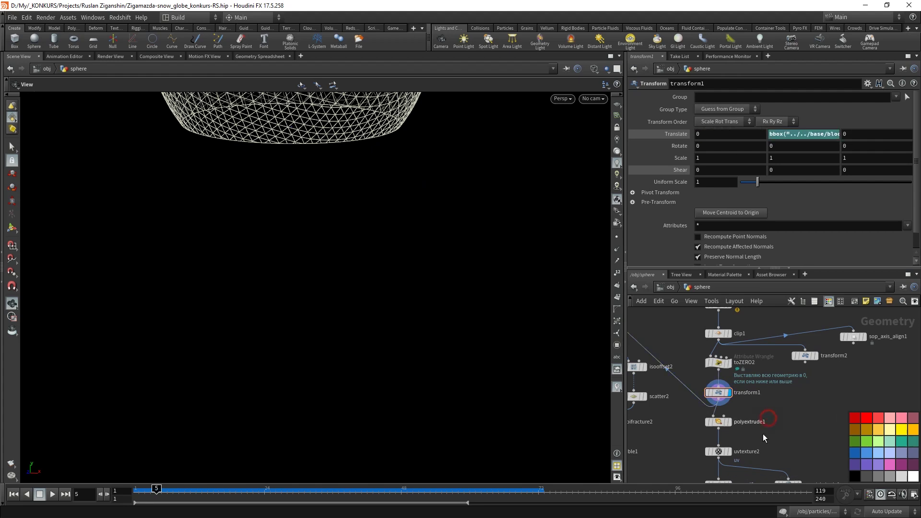
- Display polyextrude1, then uvtexture2, viewing the sphere from below
middle_click_drag(733, 423, 762, 384)
left_click(760, 370)
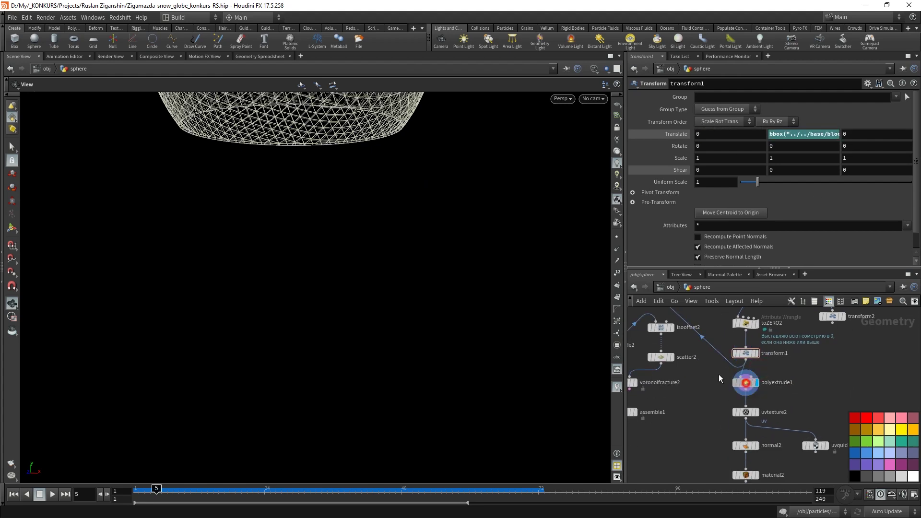
scroll(364, 237, "up", 5)
scroll(671, 222, "down", 3)
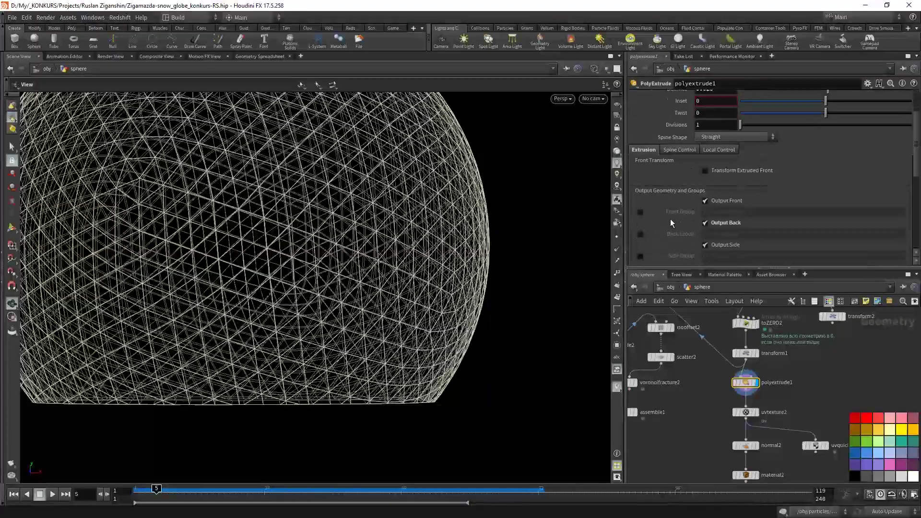
scroll(745, 426, "up", 3)
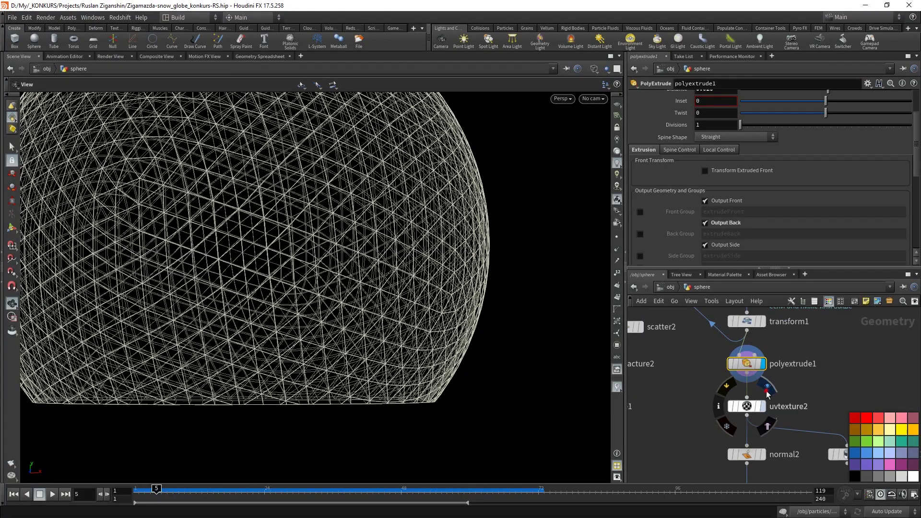
left_click(763, 406)
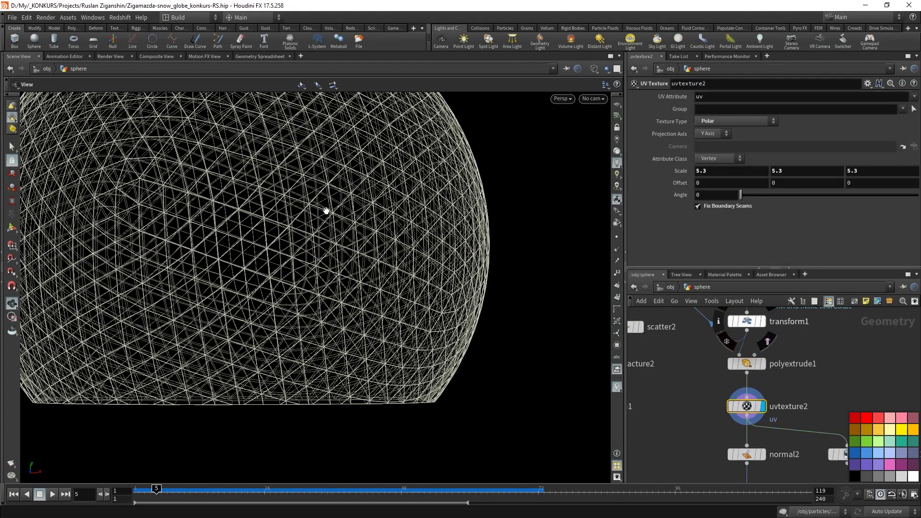
mouse_move(326, 211)
left_mouse_down()
mouse_move(298, 305)
mouse_move(483, 282)
mouse_move(526, 315)
mouse_move(569, 431)
left_mouse_up()
- Frame the shaded sphere and orbit in close to study its textured pole
middle_click_drag(833, 454, 684, 410)
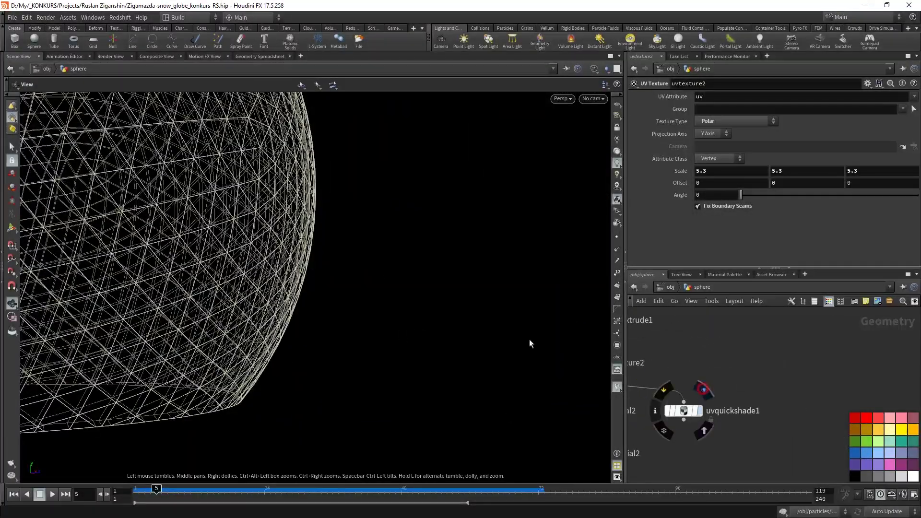
mouse_move(248, 200)
left_mouse_down()
mouse_move(395, 372)
mouse_move(261, 262)
left_mouse_up()
middle_click_drag(261, 261, 167, 284)
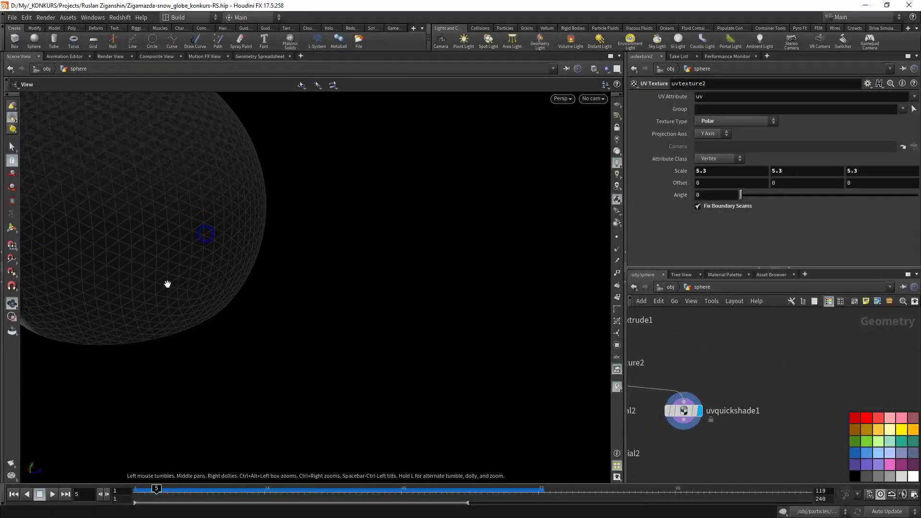
key("h")
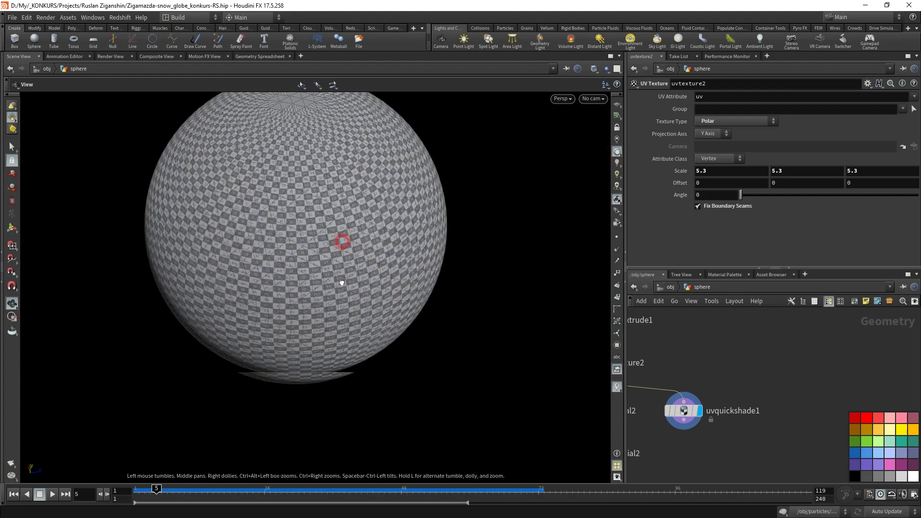
mouse_move(341, 283)
left_mouse_down()
mouse_move(408, 277)
mouse_move(417, 313)
mouse_move(409, 360)
left_mouse_up()
right_click_drag(409, 360, 464, 127)
mouse_move(464, 127)
left_mouse_down()
mouse_move(403, 292)
mouse_move(464, 261)
left_mouse_up()
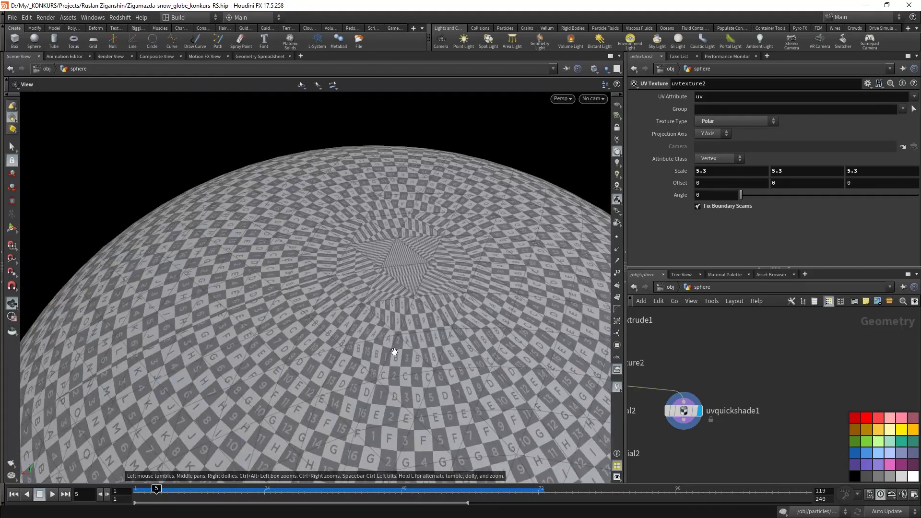
left_click_drag(395, 351, 502, 280)
- Show uvtexture2 in wireframe, then the uvquickshade checker sphere framed from the side
middle_click_drag(679, 378, 787, 410)
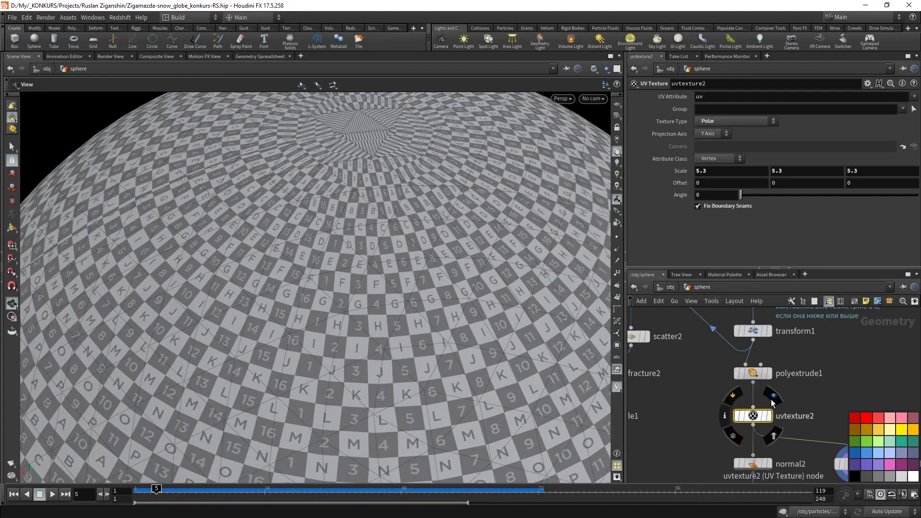
left_click(773, 402)
key("w")
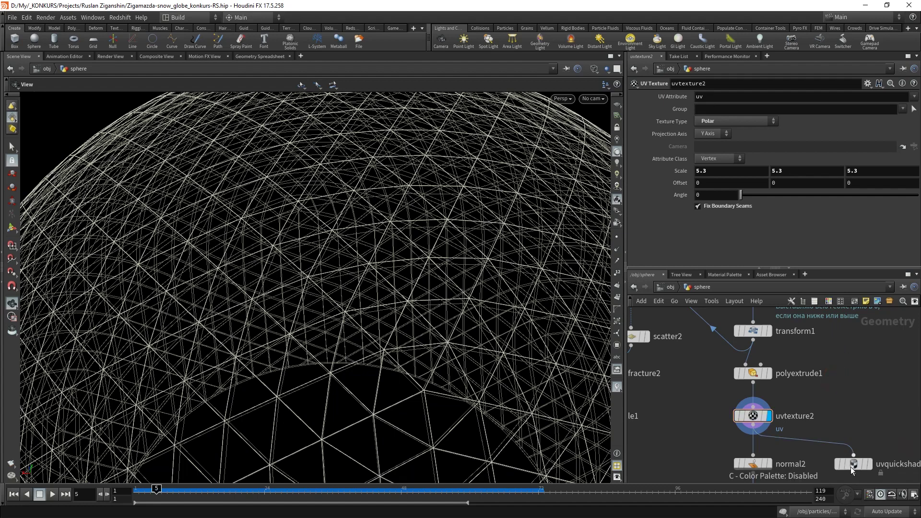
left_click(869, 464)
scroll(416, 250, "down", 3)
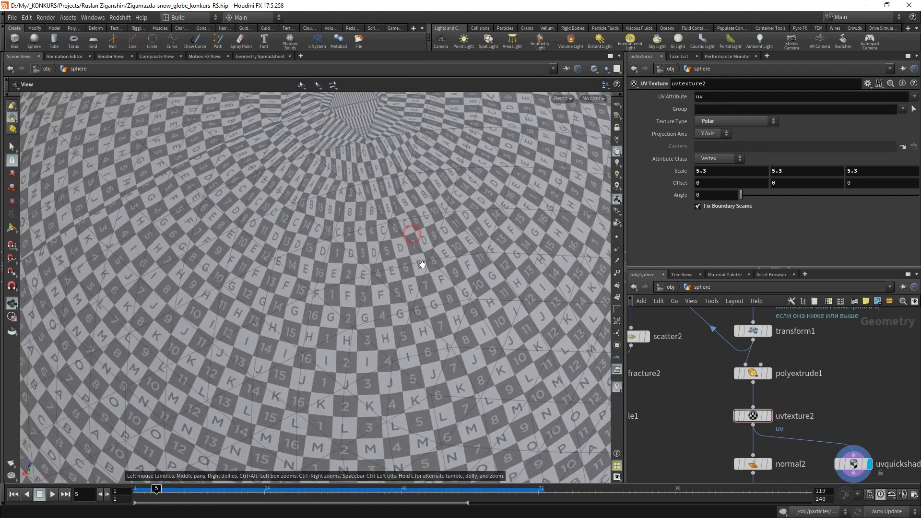
scroll(374, 288, "down", 4)
mouse_move(328, 408)
left_mouse_down()
mouse_move(325, 247)
mouse_move(319, 381)
mouse_move(366, 243)
left_mouse_up()
key("h")
middle_click_drag(831, 458, 831, 373)
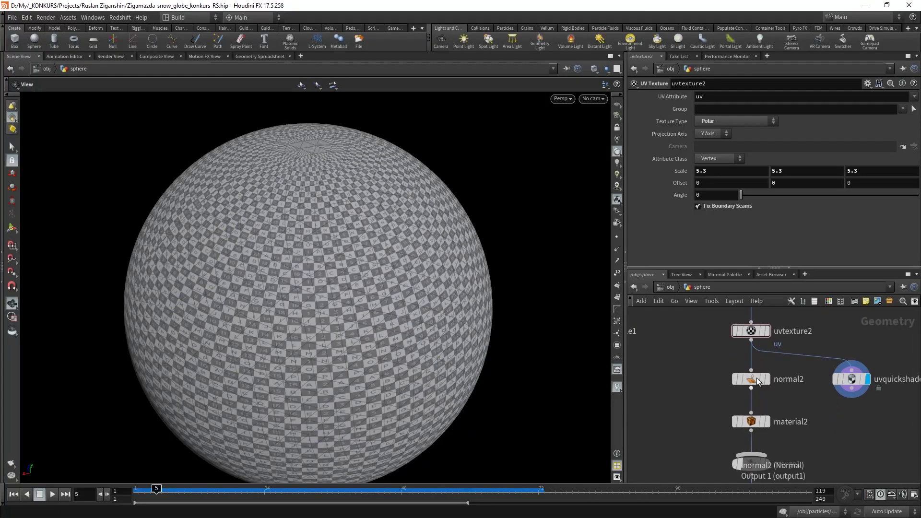
- Display the normal2, material2 and OUT_Sphere results in turn
left_click(766, 379)
left_click(767, 421)
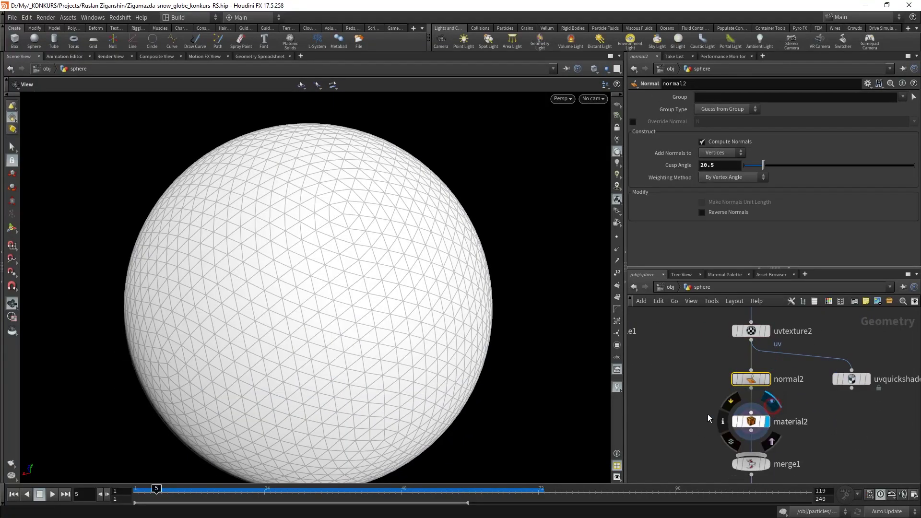
middle_click_drag(768, 475, 766, 371)
left_click(770, 425)
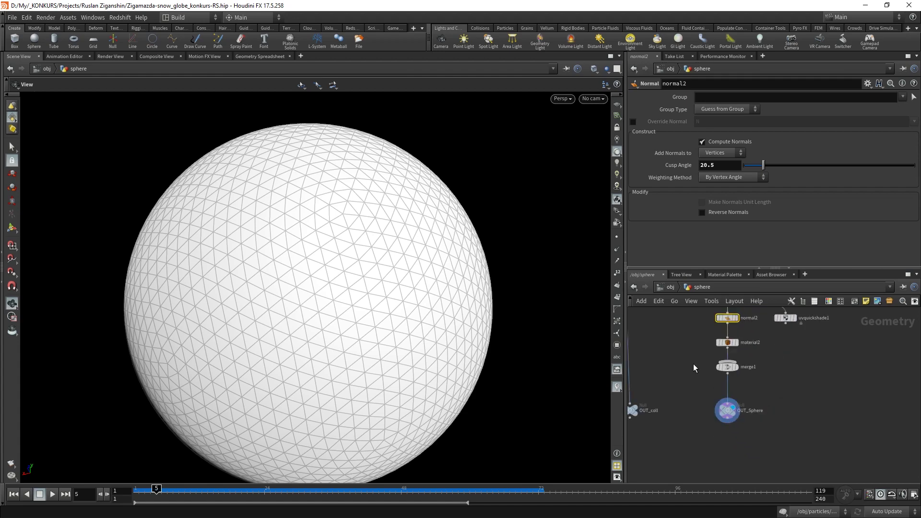
scroll(749, 413, "down", 3)
middle_click_drag(734, 328, 724, 424)
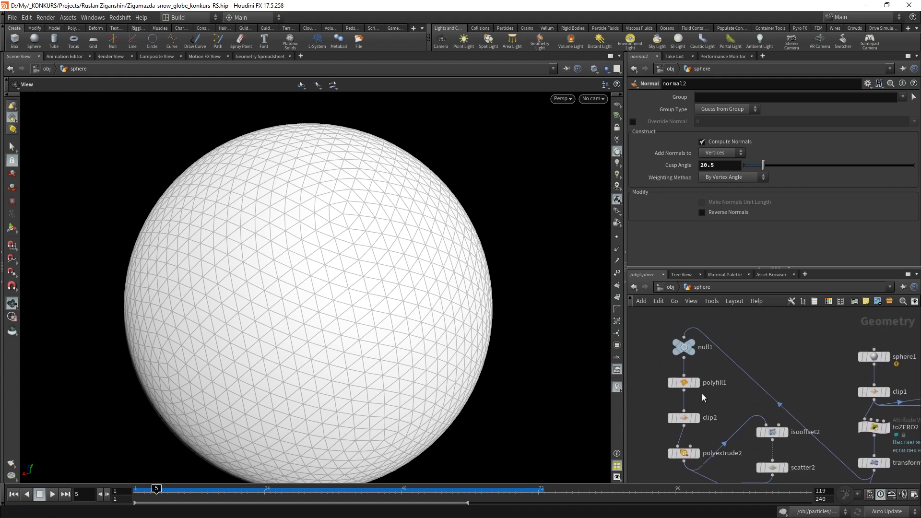
- Display polyfill1, clip2 and voronoifracture2, orbiting to inspect the fractured bowl
left_click(697, 383)
mouse_move(369, 354)
left_mouse_down()
mouse_move(376, 273)
mouse_move(411, 195)
mouse_move(312, 303)
left_mouse_up()
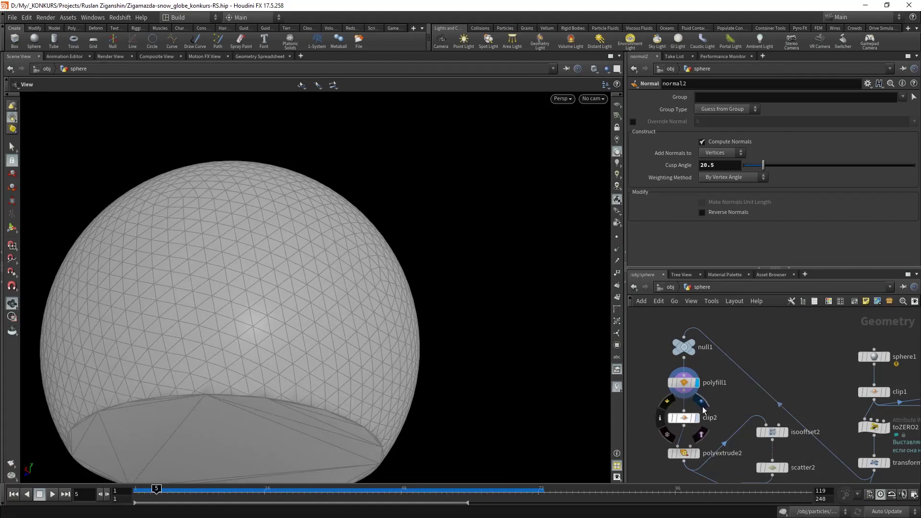
left_click(697, 419)
middle_click_drag(708, 436, 726, 360)
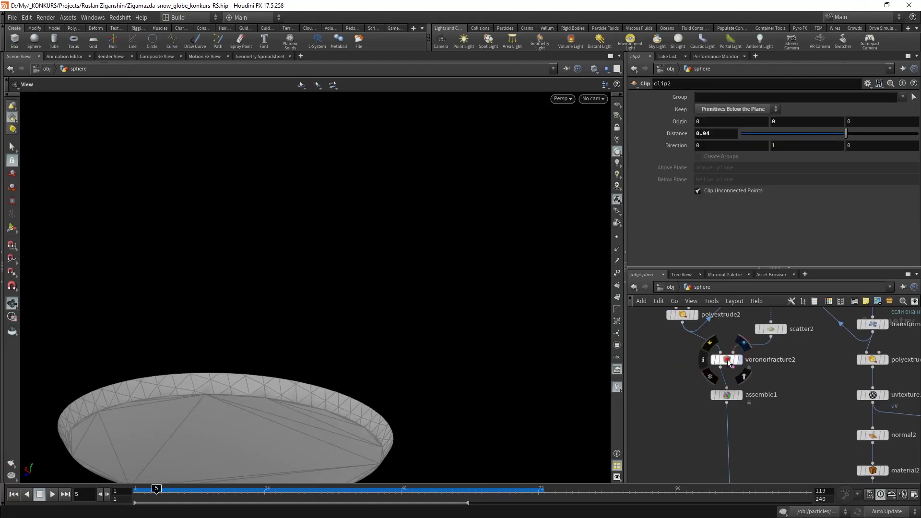
left_click(728, 361)
left_click_drag(304, 376, 320, 425)
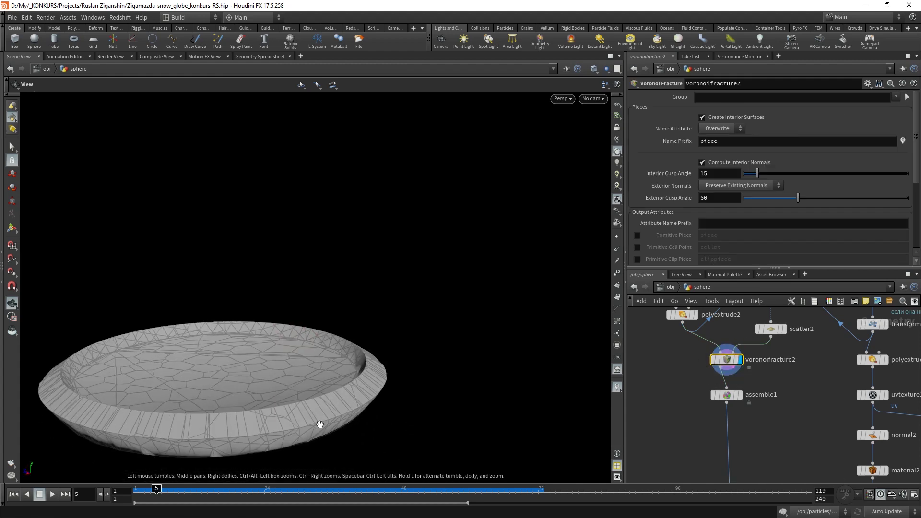
scroll(320, 424, "up", 5)
scroll(320, 424, "up", 3)
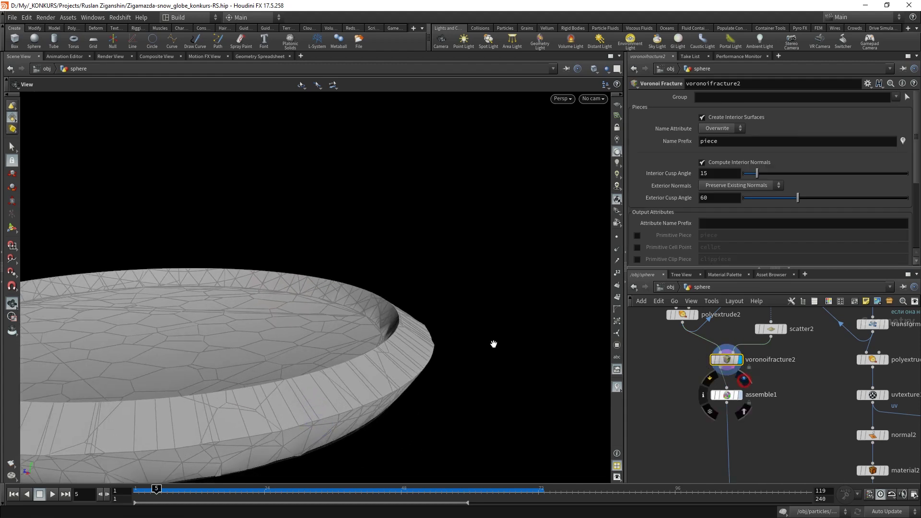
scroll(494, 345, "down", 3)
middle_click_drag(757, 445, 738, 401)
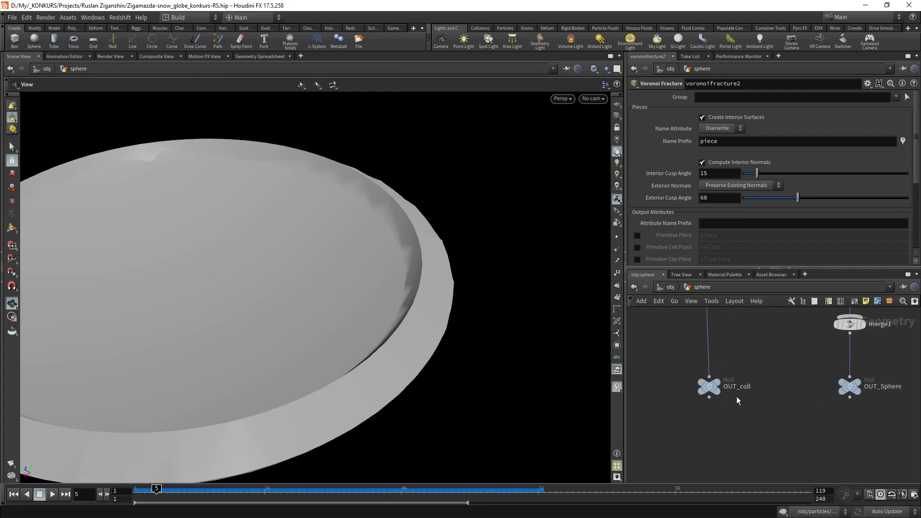
- Return to object level and move the sphere node below the particles node
key("u")
left_click_drag(388, 179, 426, 326)
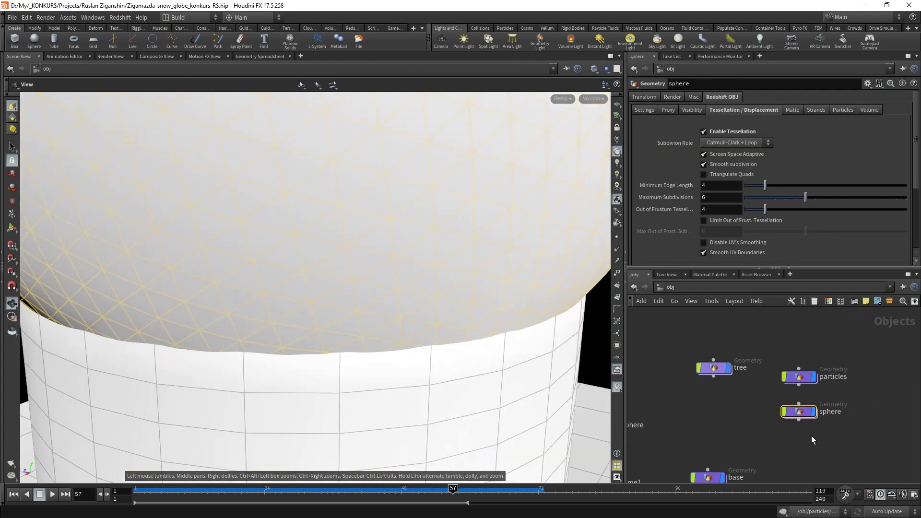
scroll(757, 416, "down", 3)
scroll(757, 416, "up", 3)
left_click_drag(786, 376, 784, 405)
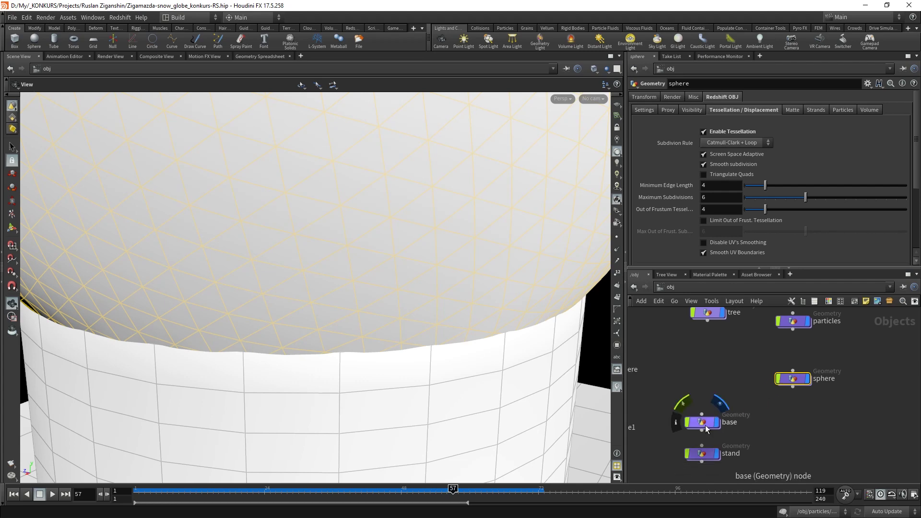
- Enter the base geometry's network and inspect polyfill1 and the toZERO1 wrangle
double_click(705, 426)
scroll(410, 328, "down", 5)
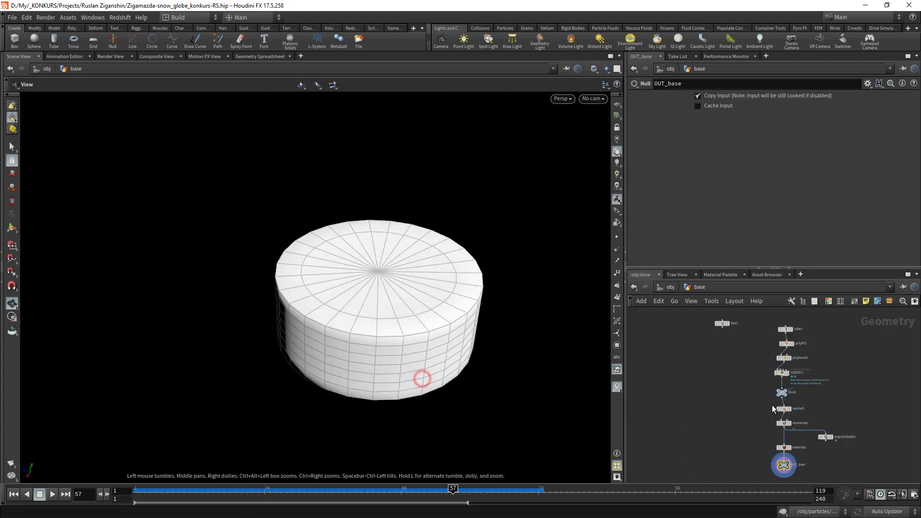
scroll(814, 346, "up", 2)
scroll(797, 347, "up", 3)
scroll(798, 347, "down", 2)
left_click(720, 372)
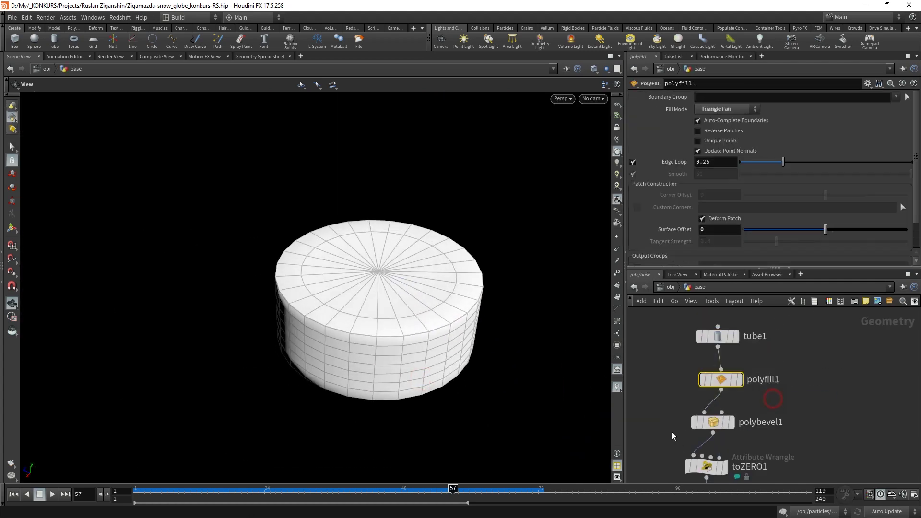
left_click(760, 380)
middle_click_drag(806, 402, 802, 334)
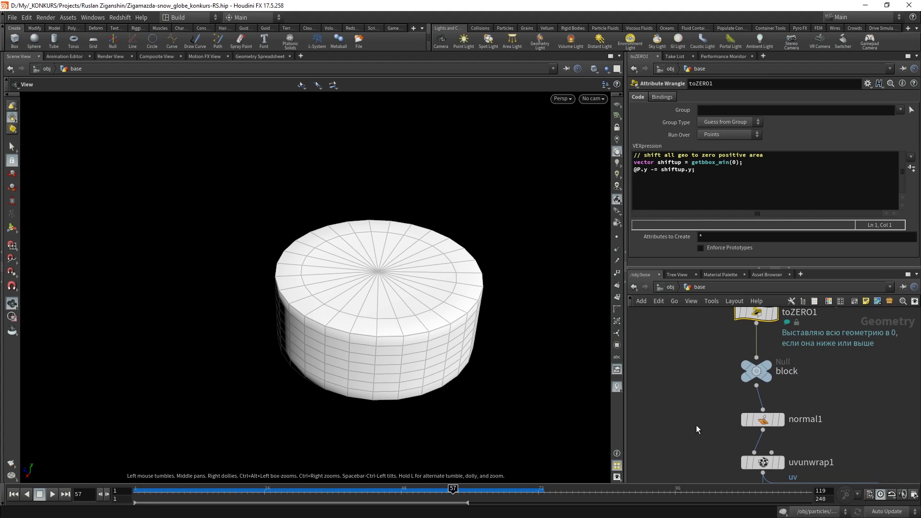
- Inspect normal1, uvunwrap1, material1 and OUT_base, then return to /obj
left_click(763, 420)
middle_click_drag(686, 478, 684, 420)
left_click(763, 405)
mouse_move(759, 483)
middle_mouse_down()
mouse_move(759, 415)
mouse_move(752, 463)
middle_mouse_up()
left_click(671, 287)
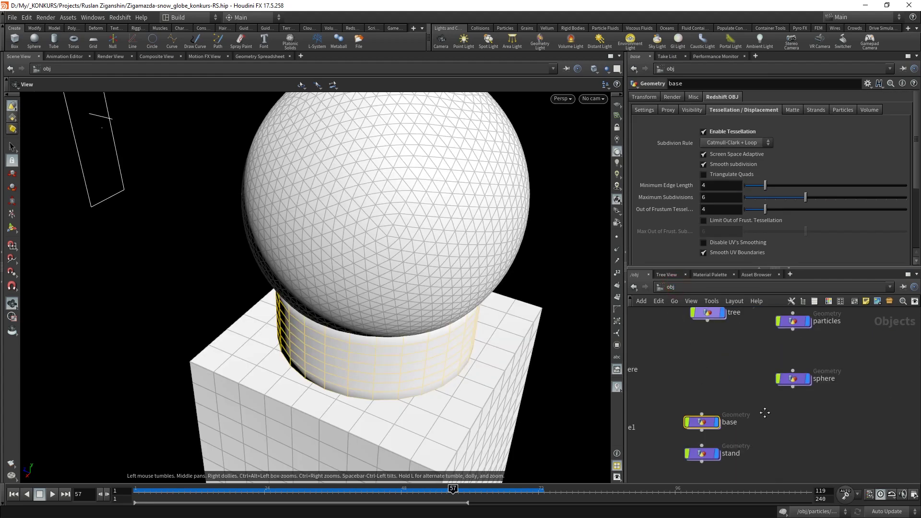
double_click(746, 402)
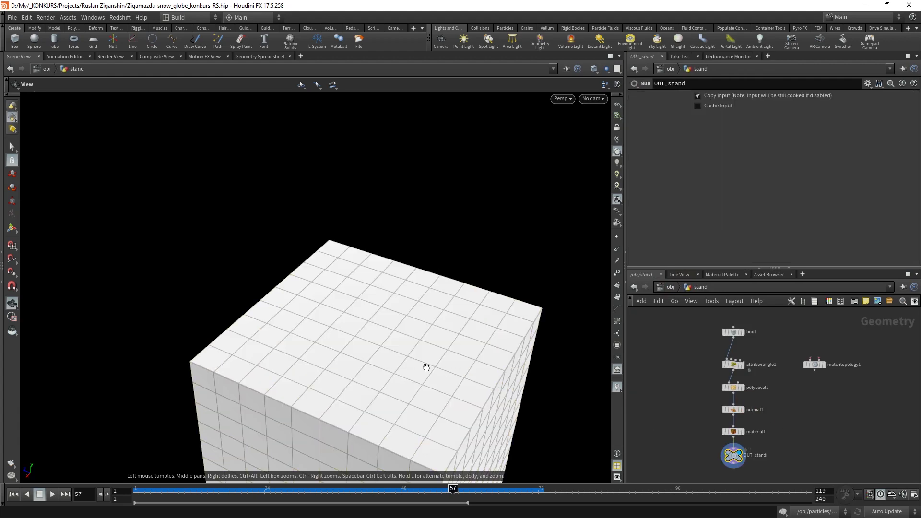
scroll(427, 368, "down", 3)
left_click_drag(426, 366, 450, 268)
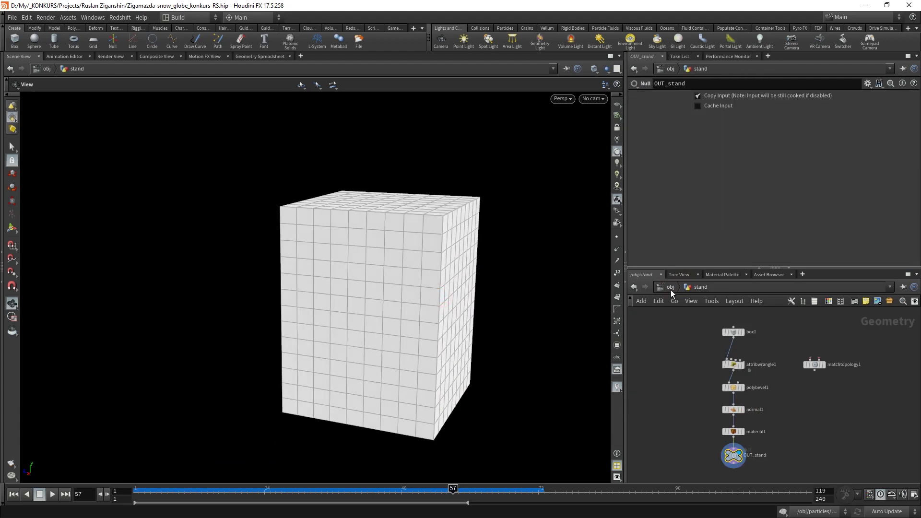
left_click(671, 287)
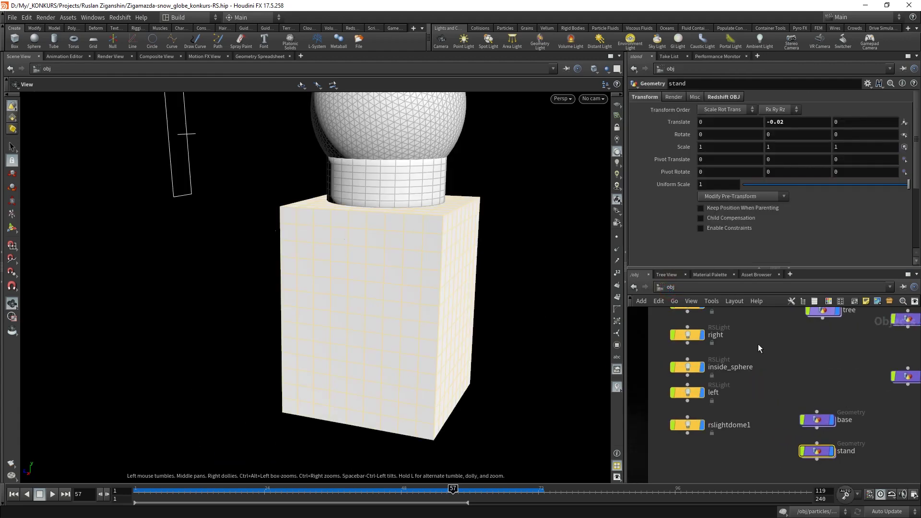
key("h")
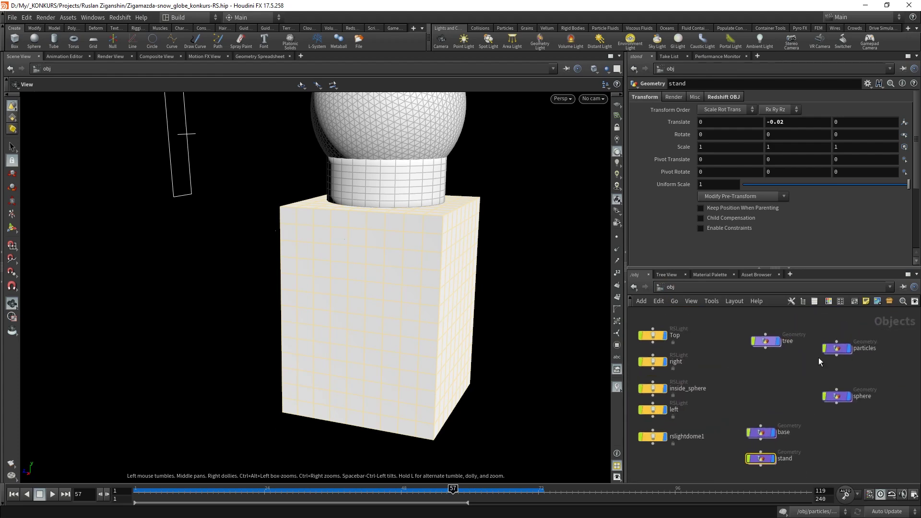
- Enter the tree network and preview line1 and the copytopoints1 output
double_click(767, 342)
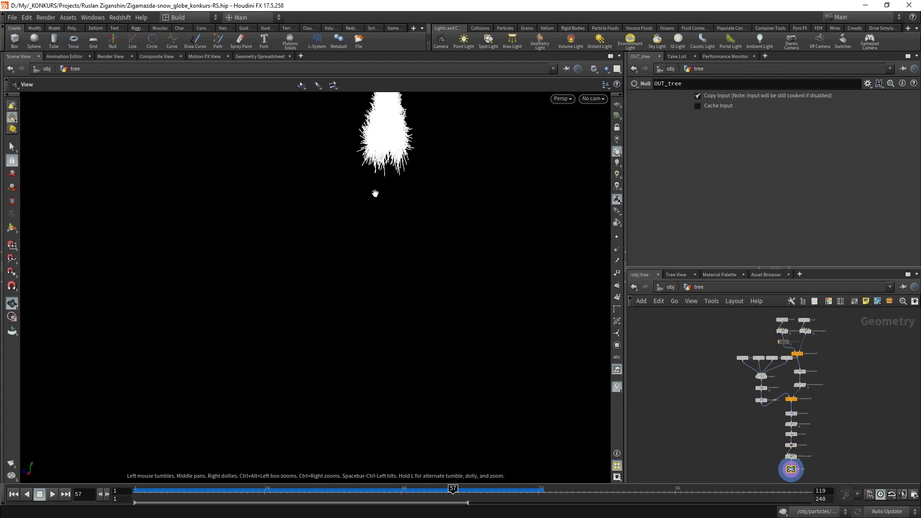
key("g")
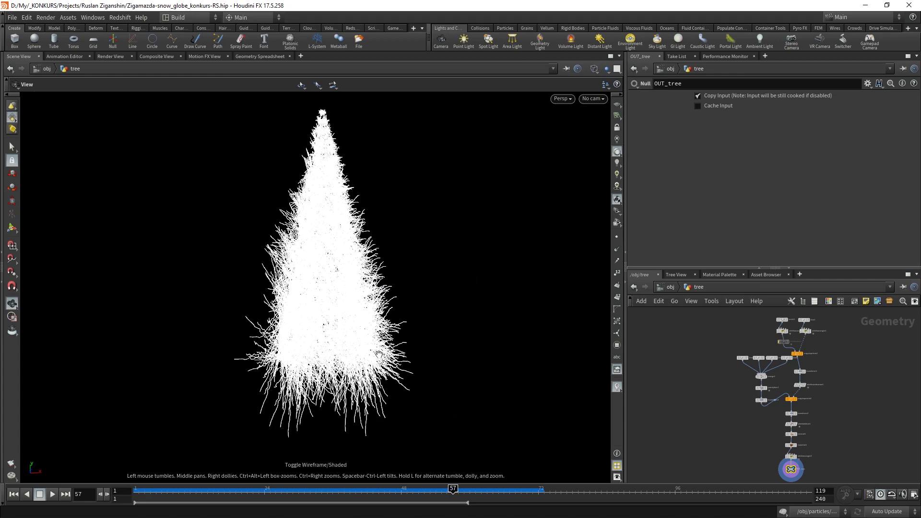
scroll(541, 317, "up", 5)
scroll(816, 350, "up", 5)
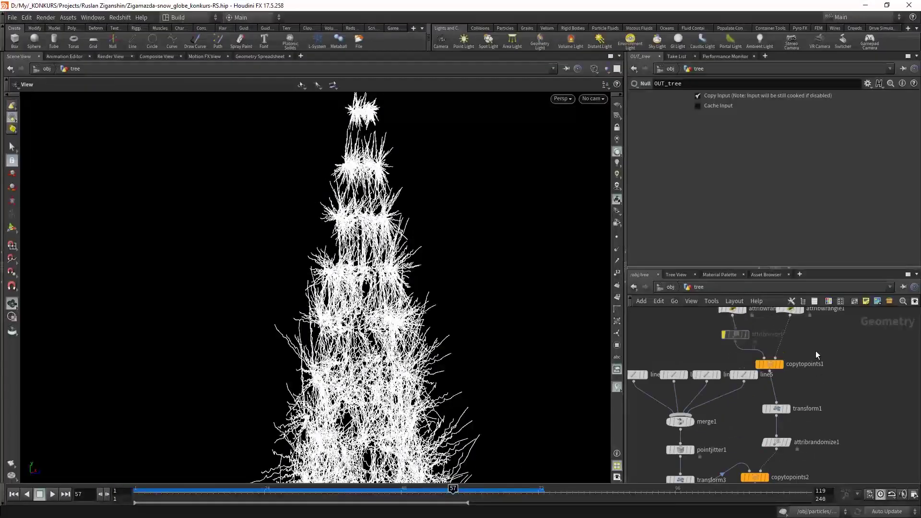
middle_click_drag(816, 350, 819, 401)
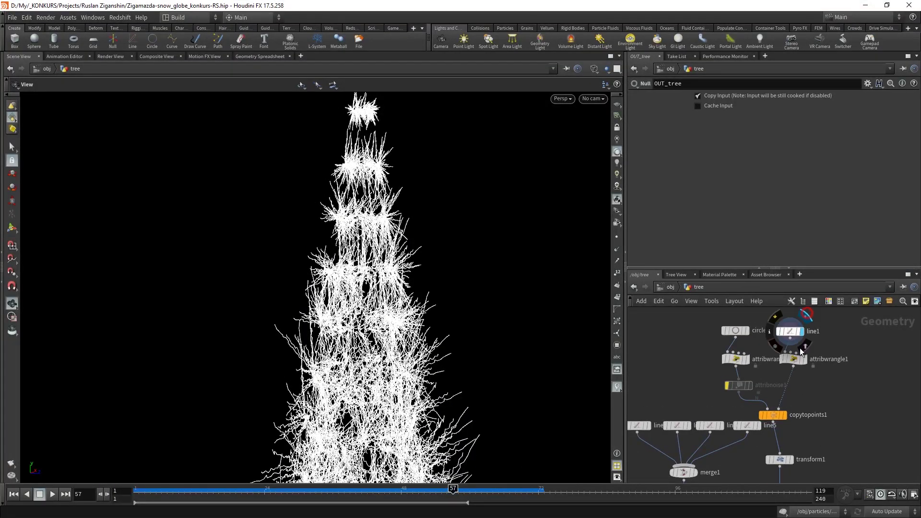
left_click(805, 347)
left_click(785, 415)
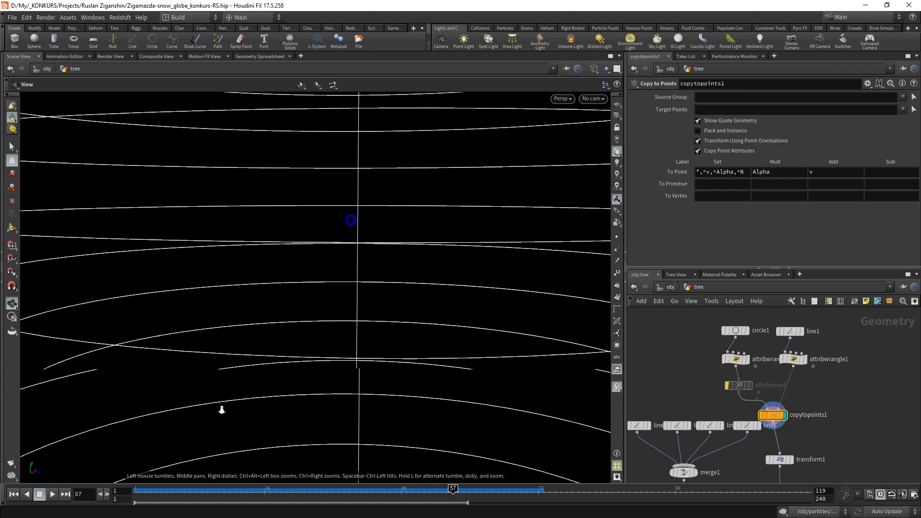
scroll(286, 382, "down", 10)
scroll(825, 395, "up", 3)
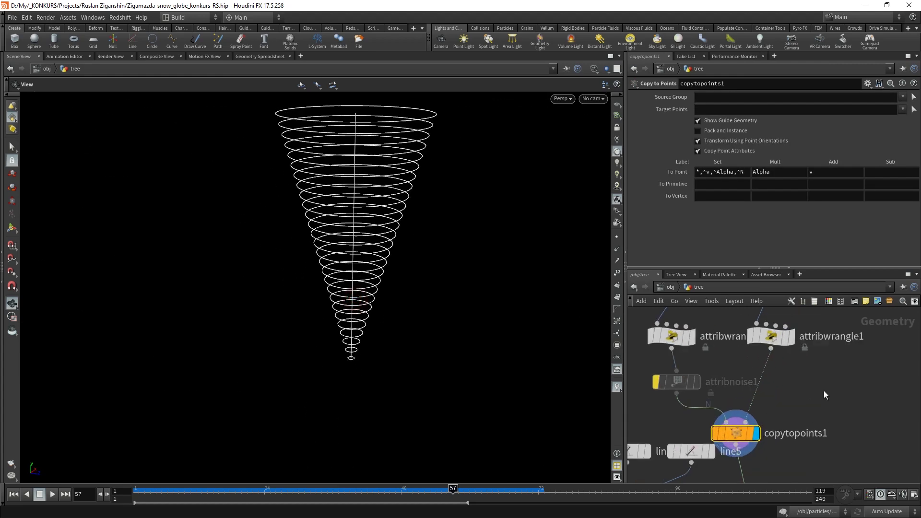
- Inspect attribwrangle1's pscale VEX expression
left_click(770, 336)
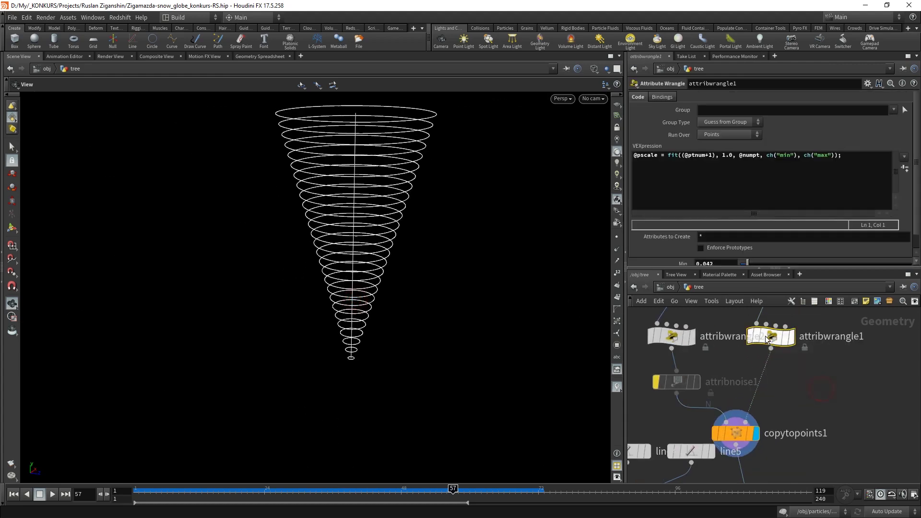
left_click(668, 160)
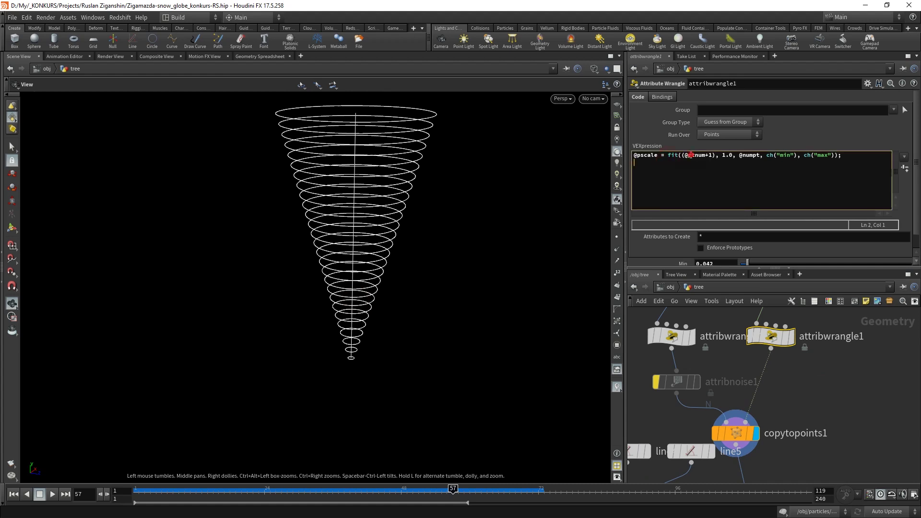
triple_click(691, 155)
left_click(762, 160)
scroll(648, 241, "down", 1)
scroll(648, 240, "up", 1)
- Inspect attribwrangle2's normal code and circle1's parameters
middle_click_drag(705, 349, 723, 396)
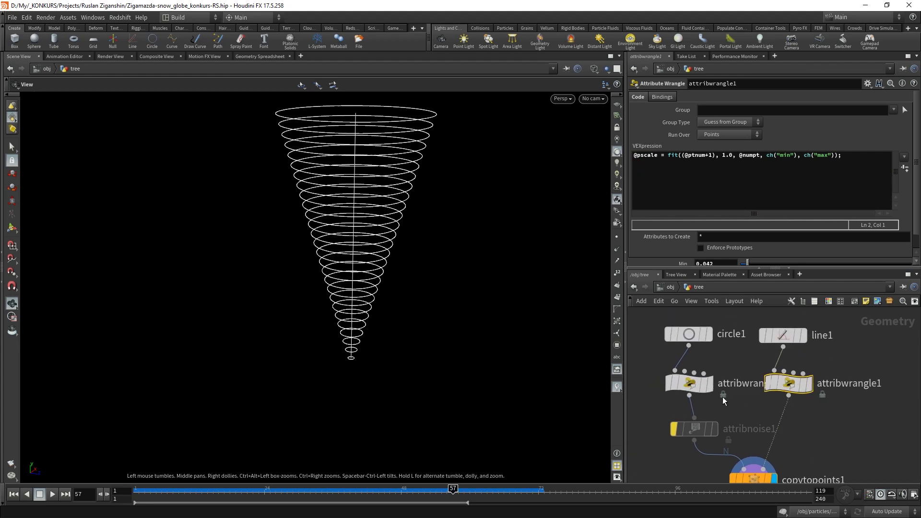
left_click(666, 367)
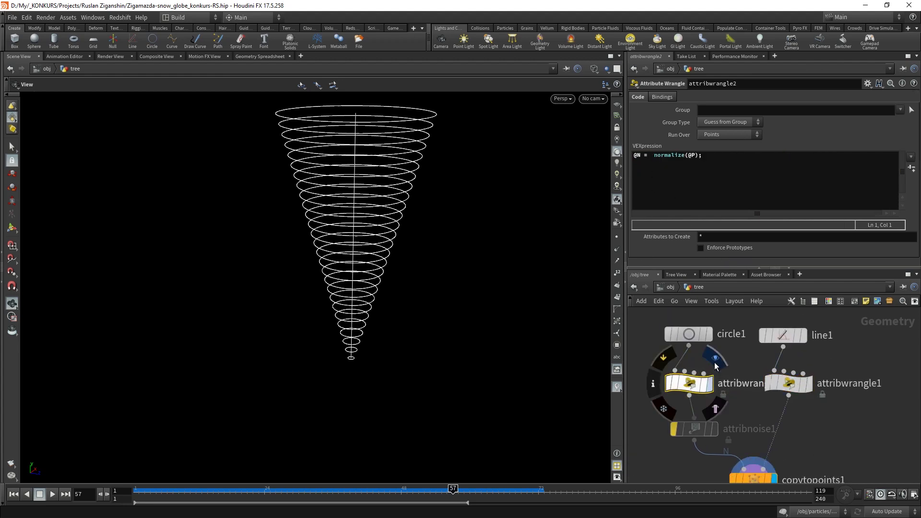
left_click(689, 334)
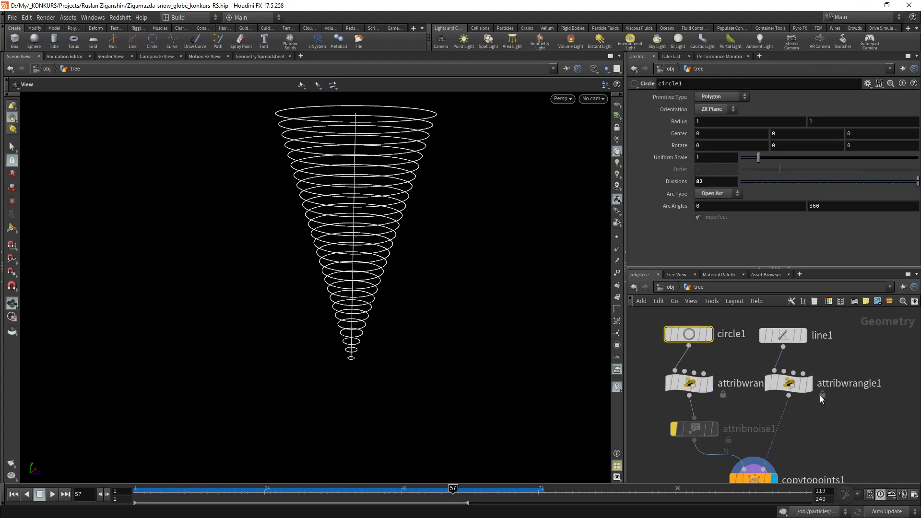
scroll(819, 396, "down", 2)
middle_click_drag(705, 442, 692, 400)
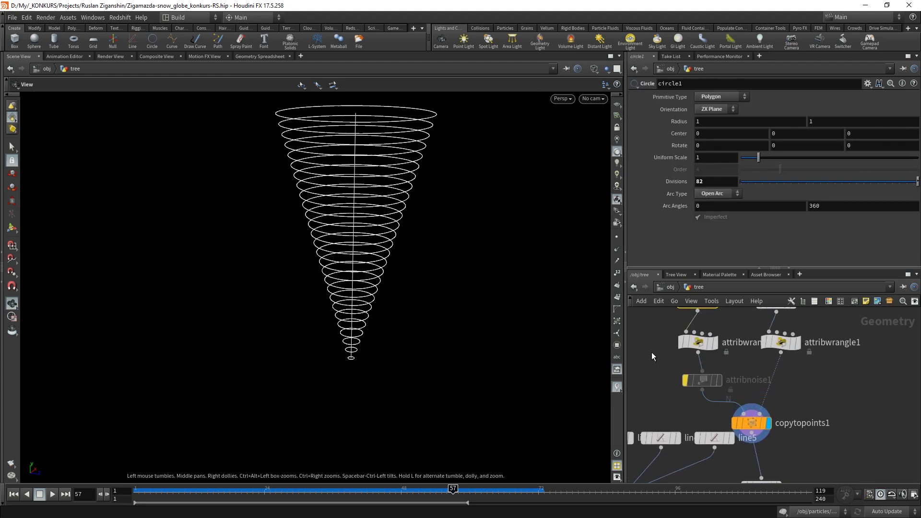
left_click(699, 343)
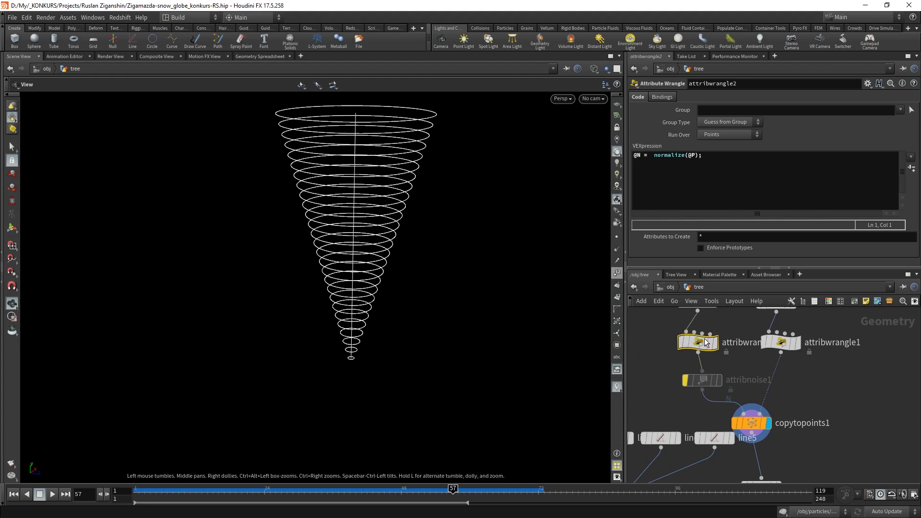
- View attribwrangle2's circle with point normals shown, then transform1's cone of circles
left_click(715, 342)
left_click(617, 253)
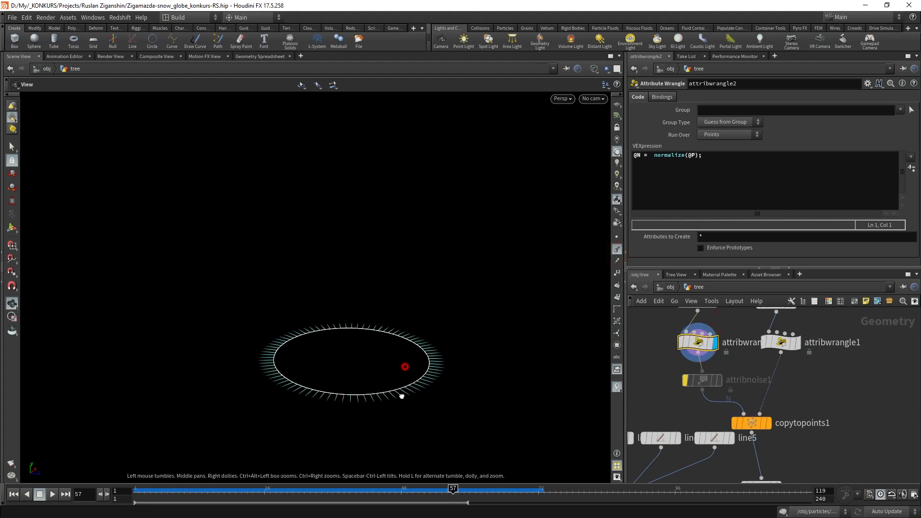
left_click_drag(406, 369, 446, 359)
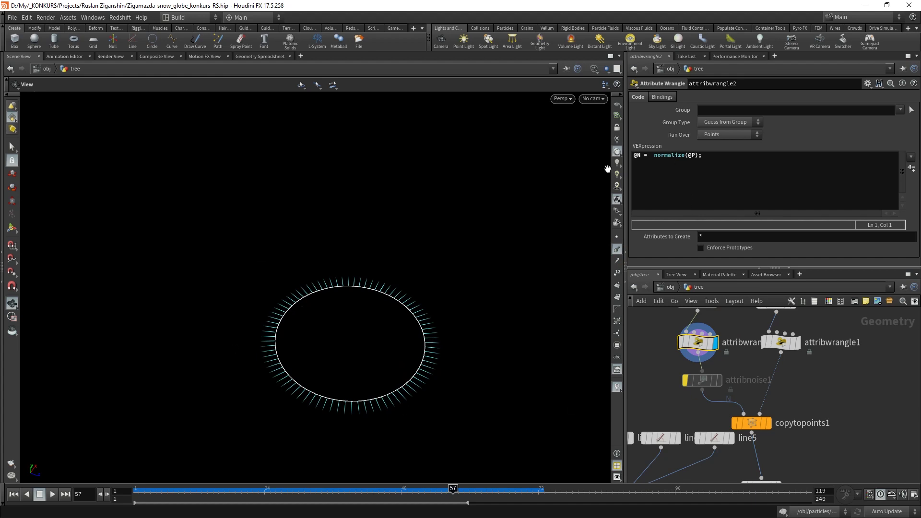
mouse_move(779, 460)
middle_mouse_down()
mouse_move(791, 399)
mouse_move(789, 441)
middle_mouse_up()
left_click(789, 426)
left_click(822, 423)
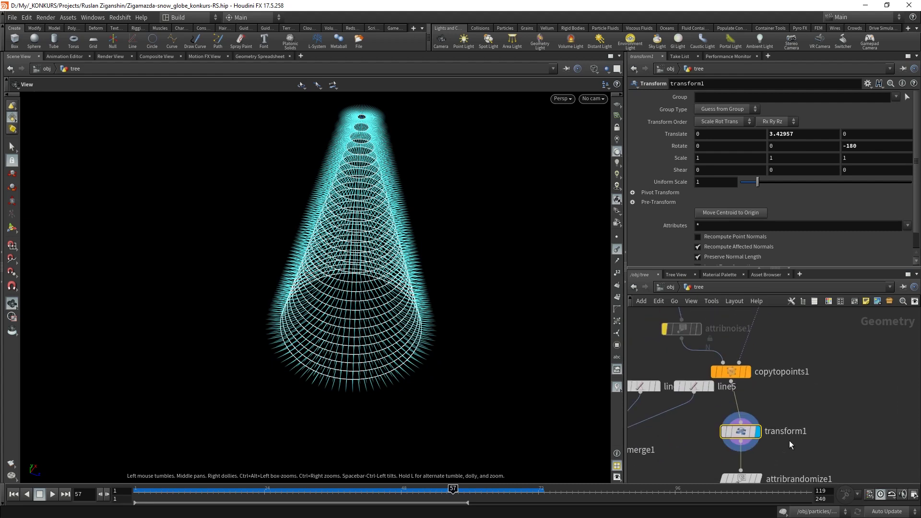
- Recheck attribwrangle1 and set the display flag on attribrandomize1
middle_click_drag(802, 322, 776, 393)
left_click(735, 363)
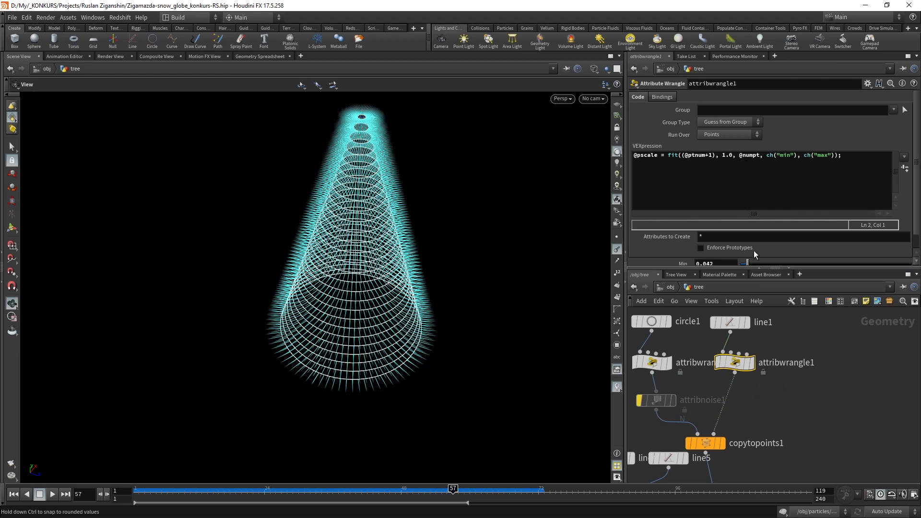
middle_click_drag(765, 434, 781, 381)
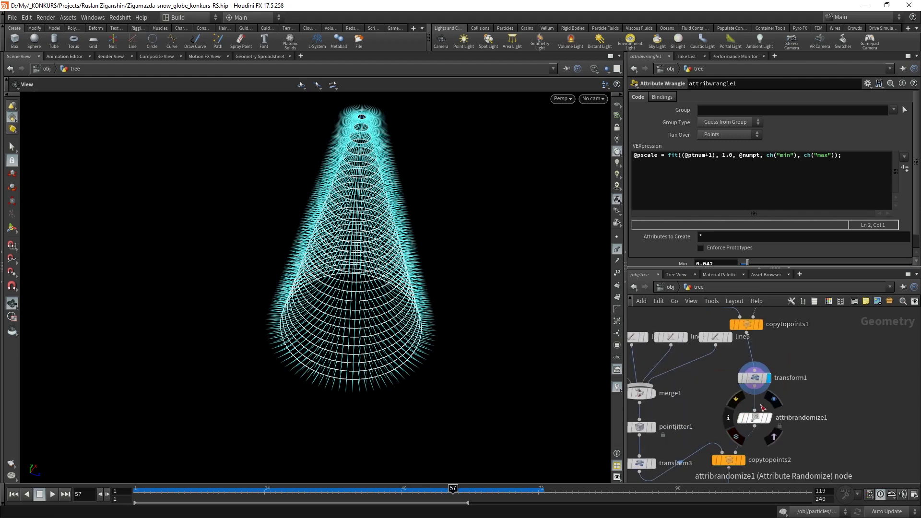
left_click(770, 418)
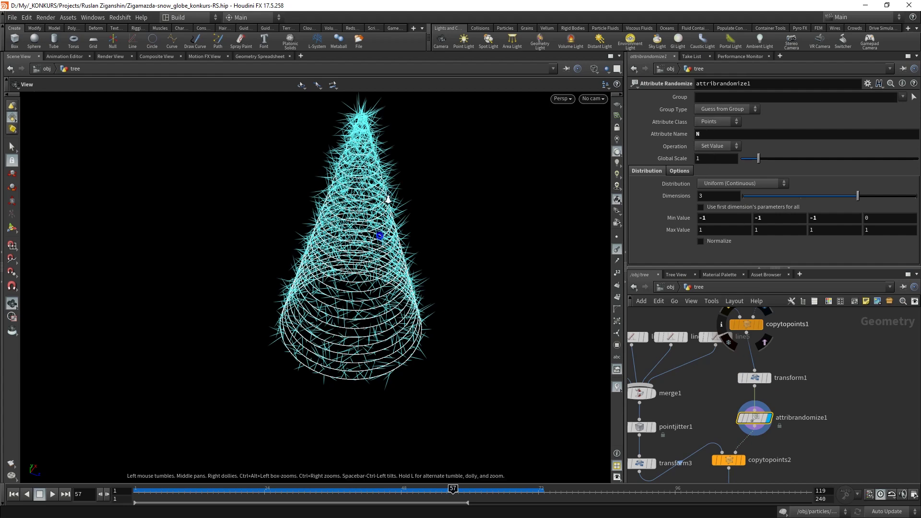
- Reframe the network around attribwrangle2, merge1 and copytopoints2
scroll(380, 236, "up", 5)
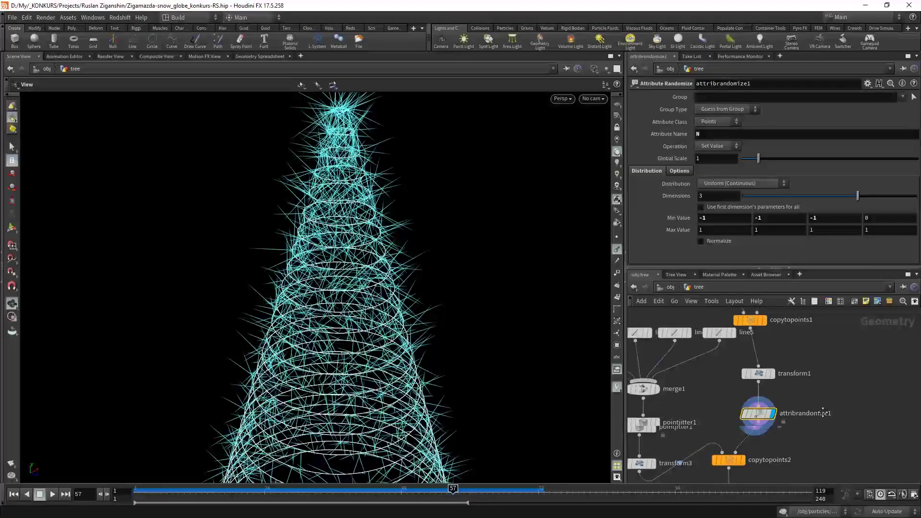
middle_click_drag(772, 412, 828, 404)
middle_click_drag(841, 455, 817, 514)
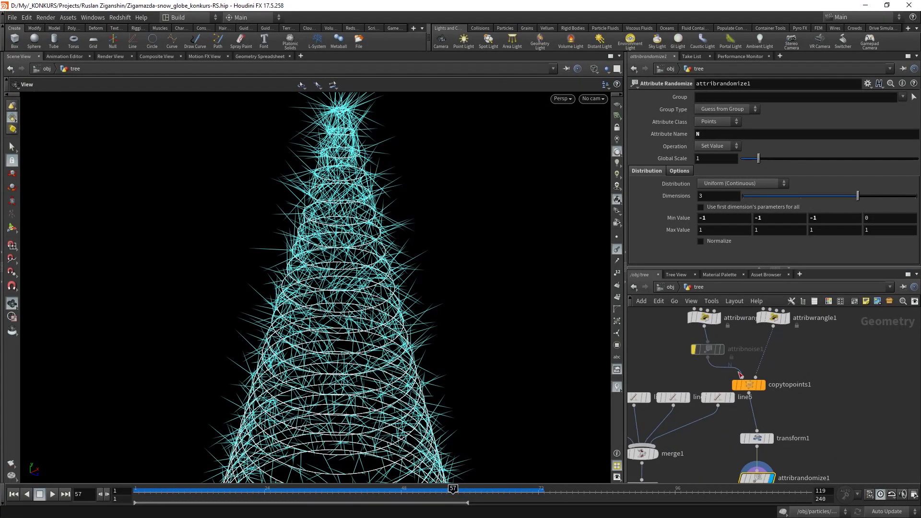
middle_click_drag(678, 341, 692, 361)
left_click_drag(756, 347, 731, 359)
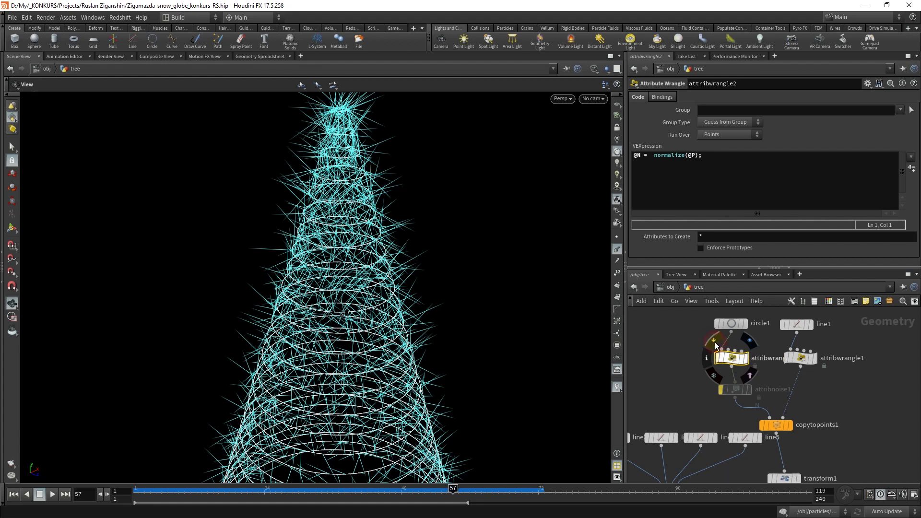
middle_click_drag(658, 367, 681, 341)
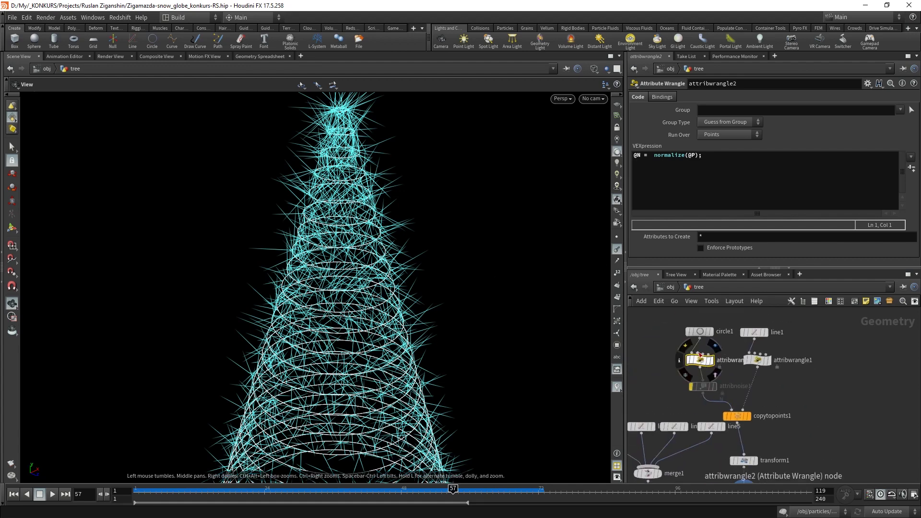
- Set attribrandomize1's operation to Add Value and lower its strength
left_click(739, 408)
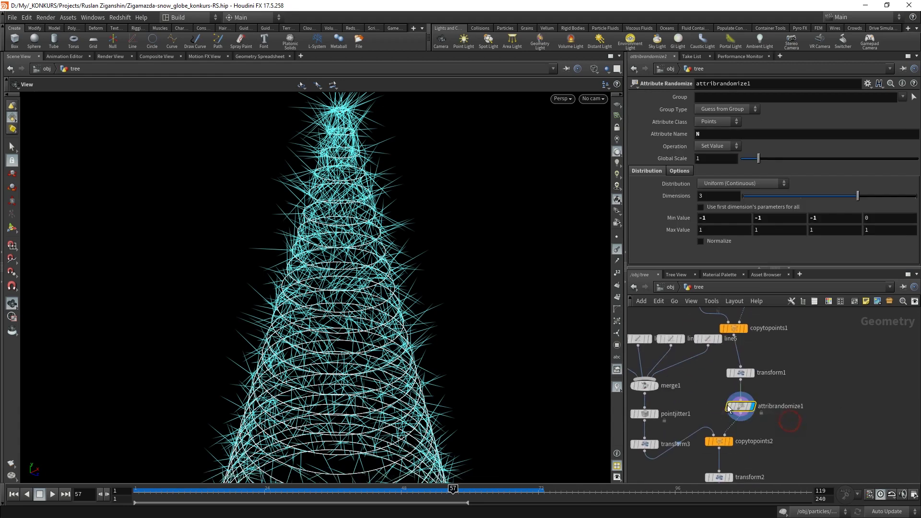
left_click(715, 148)
left_click(712, 156)
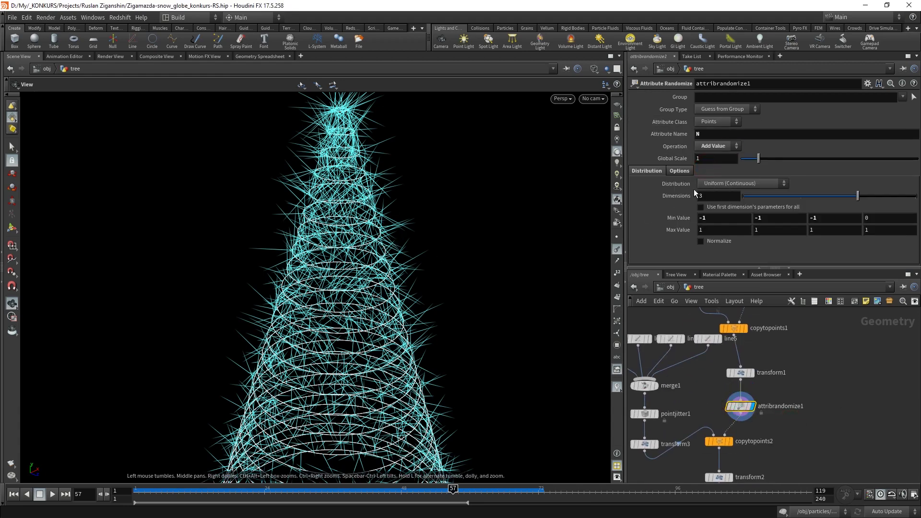
left_click_drag(753, 162, 754, 166)
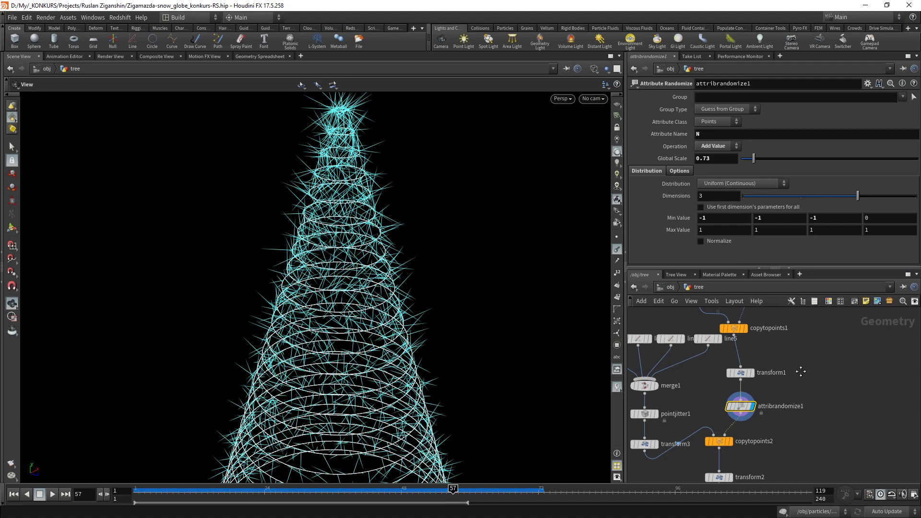
- Re-enable the normal wrangle and review attribnoise1 and attribwrangle2's normal expression
middle_click_drag(801, 371, 821, 482)
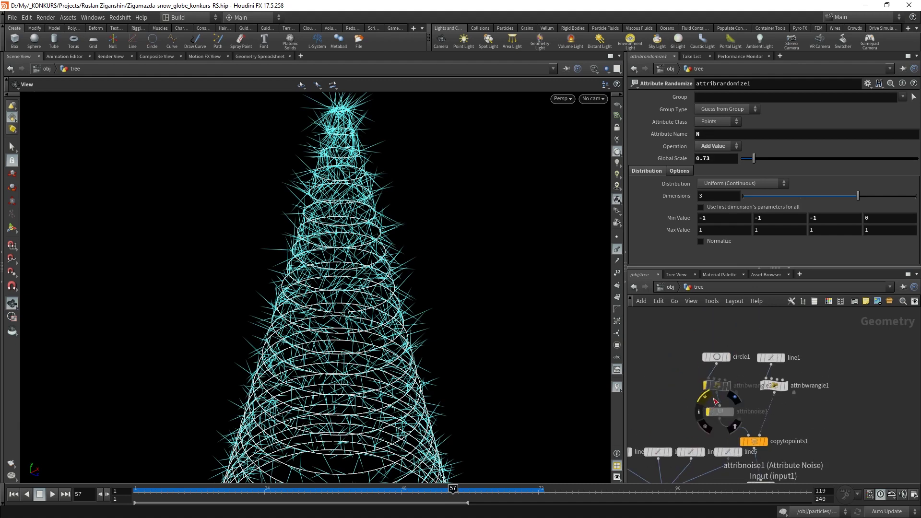
left_click(702, 371)
left_click(707, 386)
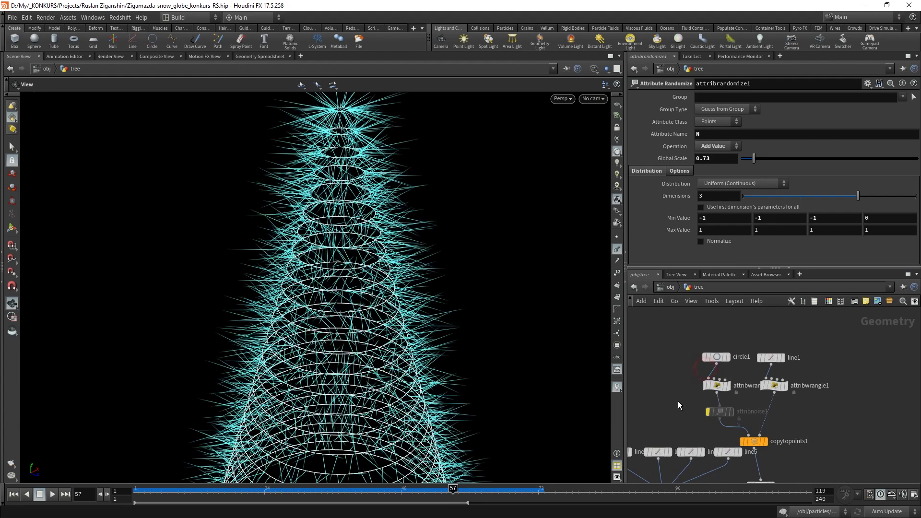
middle_click_drag(667, 413, 670, 342)
left_click(721, 343)
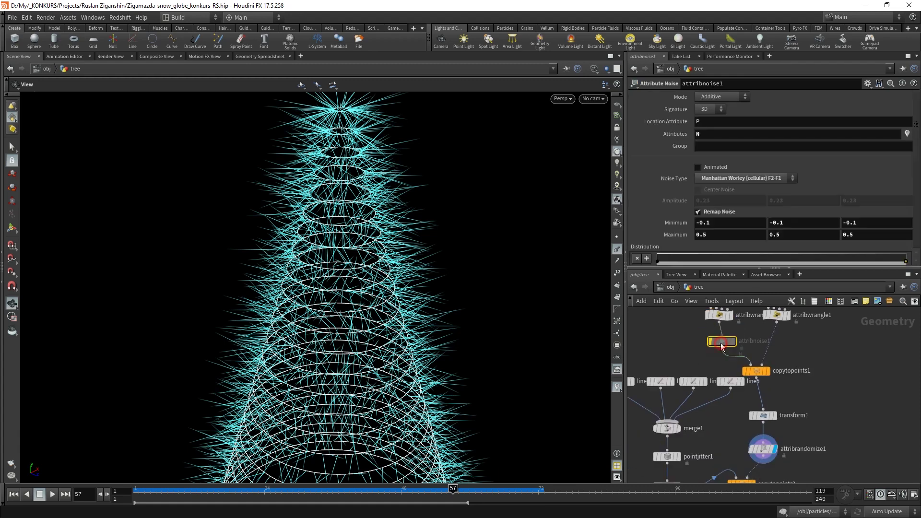
middle_click_drag(734, 304, 727, 331)
left_click(720, 342)
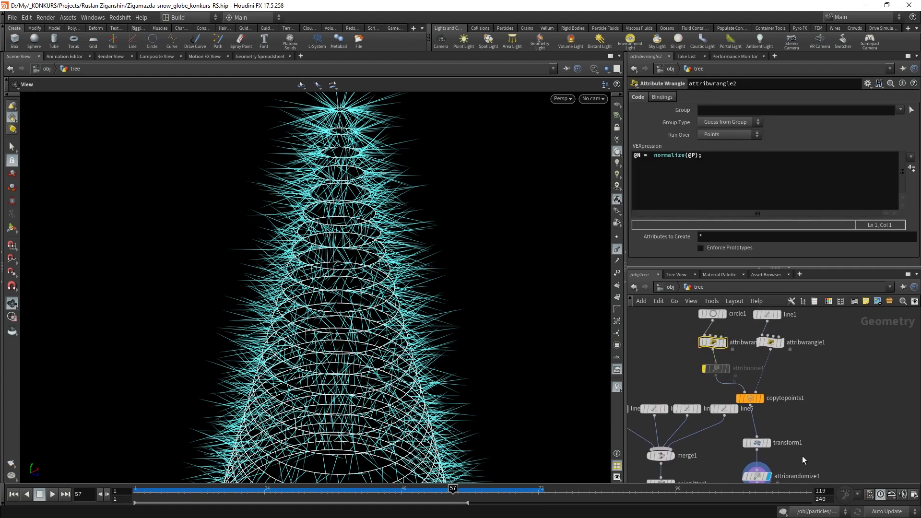
- Set attribrandomize1 to Set Value with Global Scale 1.06
middle_click_drag(802, 456, 785, 380)
left_click(742, 396)
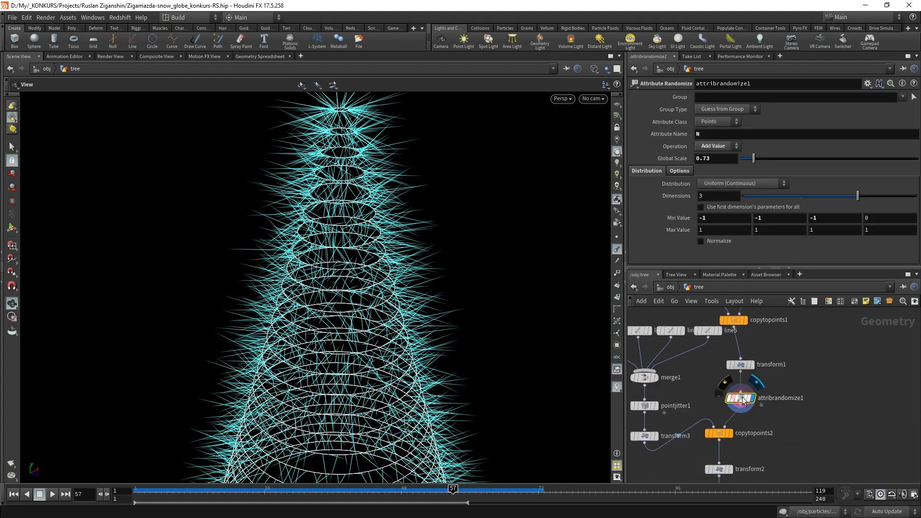
left_click_drag(754, 158, 741, 162)
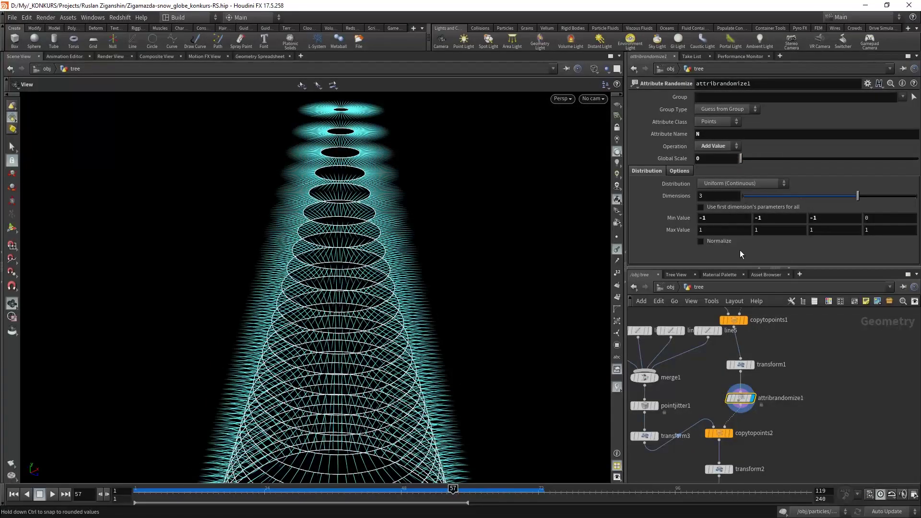
left_click_drag(742, 162, 759, 166)
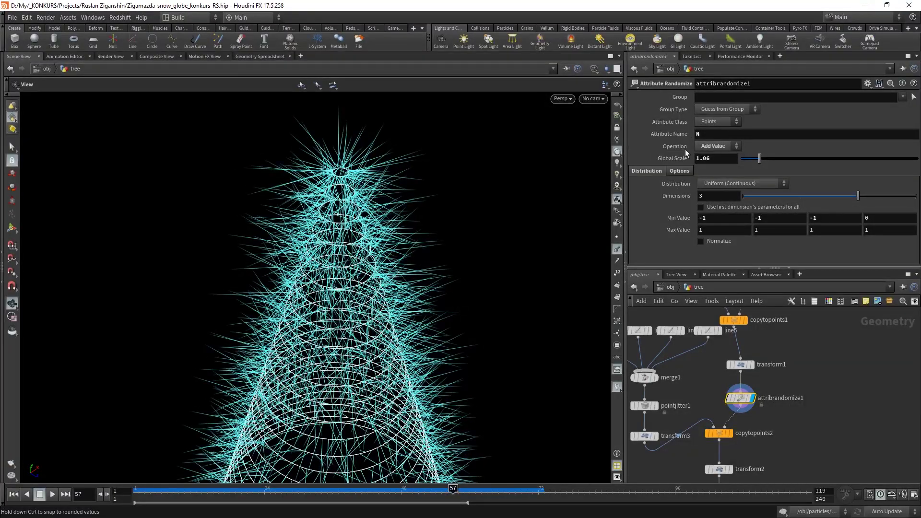
left_click(711, 147)
left_click(710, 156)
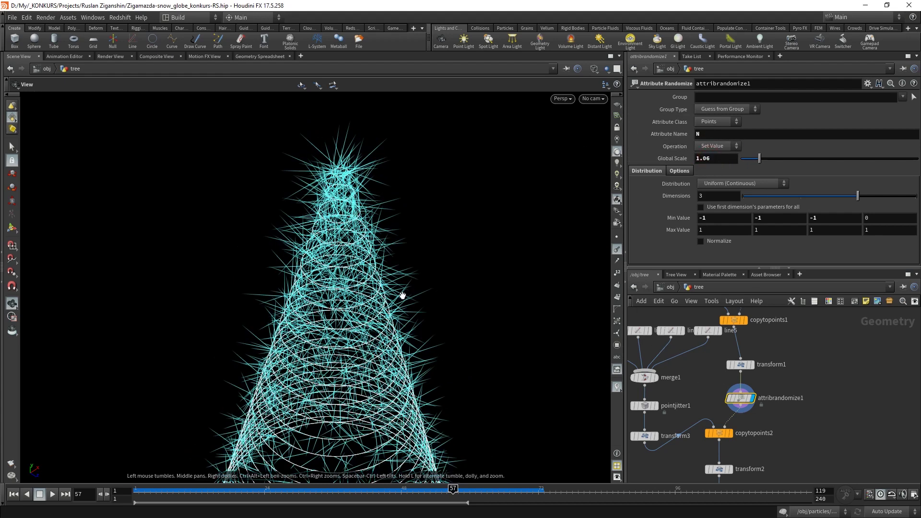
- Check the disabled noise node and attribwrangle2's normalize code again
mouse_move(709, 363)
middle_mouse_down()
mouse_move(714, 464)
mouse_move(762, 396)
middle_mouse_up()
left_click(694, 344)
scroll(762, 423, "up", 3)
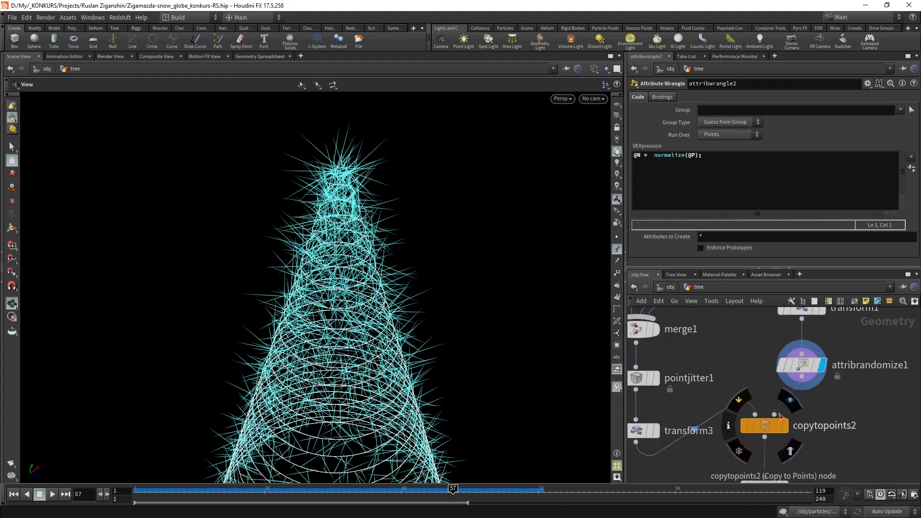
- Display the copytopoints2 tree output and frame the node network
left_click(787, 402)
left_click(764, 426)
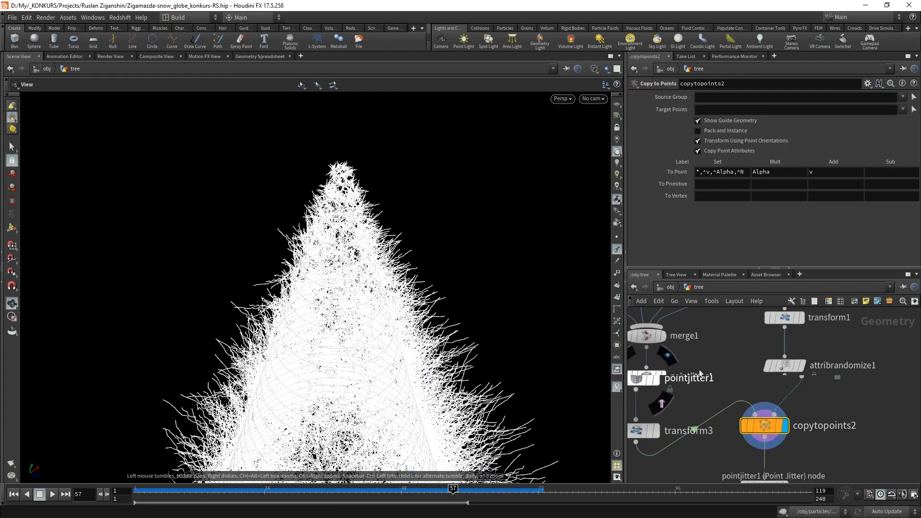
scroll(723, 432, "down", 2)
middle_click_drag(691, 417, 723, 446)
scroll(736, 362, "down", 3)
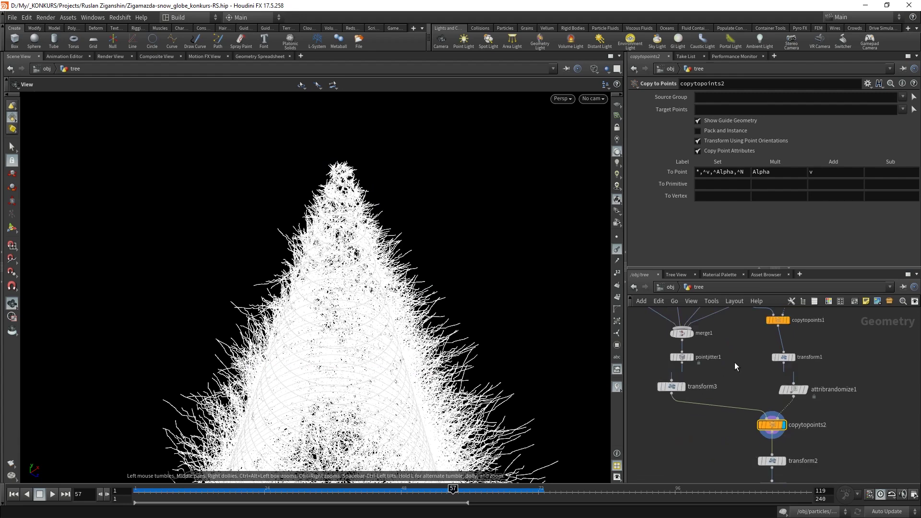
middle_click_drag(735, 362, 758, 404)
scroll(761, 393, "up", 2)
scroll(720, 360, "up", 1)
- Check the first branch line, then display merge1's fanning lines
left_click(668, 365)
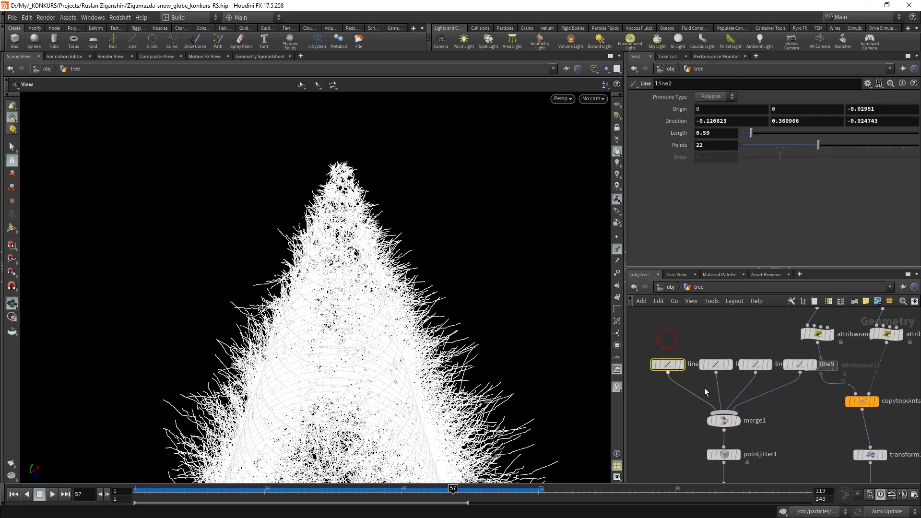
left_click(727, 423)
key("g")
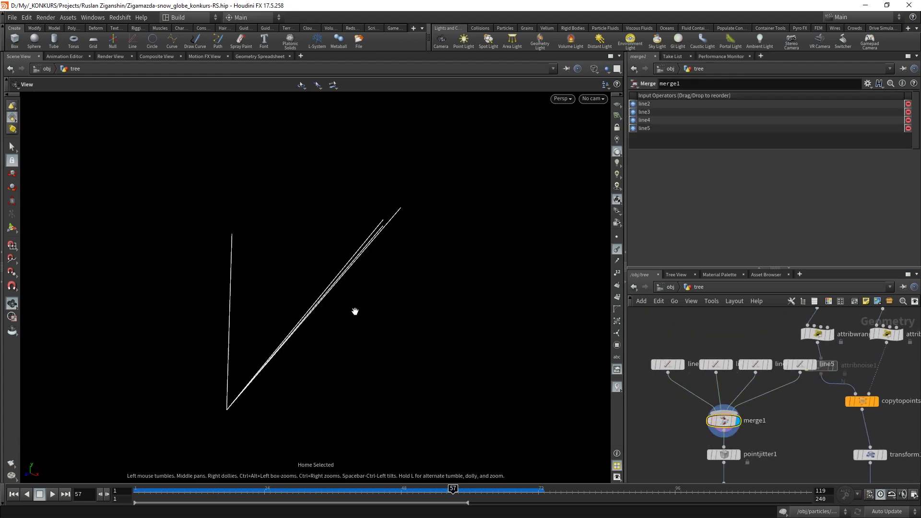
left_click_drag(403, 326, 479, 324)
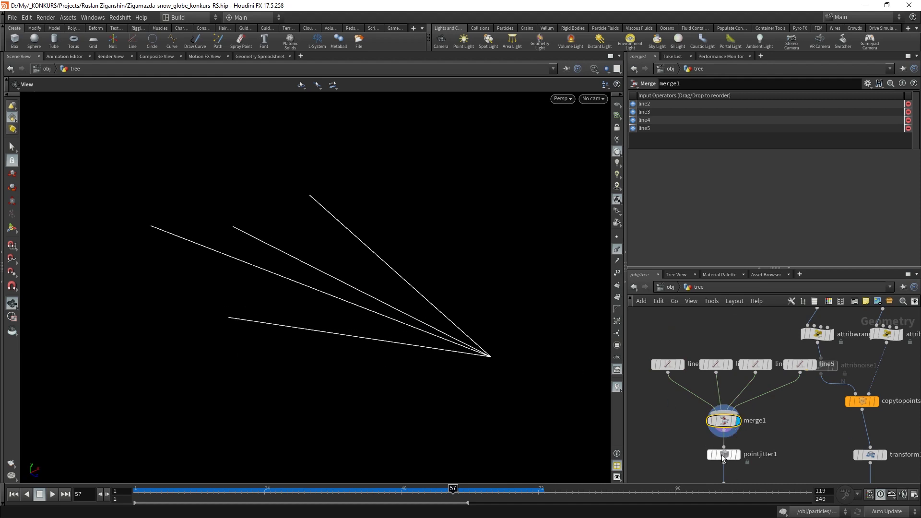
- Display pointjitter1's jittered branch lines and orbit to inspect them
left_click(741, 439)
left_click(725, 453)
mouse_move(411, 323)
left_mouse_down()
mouse_move(522, 288)
mouse_move(471, 236)
mouse_move(460, 240)
left_mouse_up()
middle_click_drag(738, 478, 705, 379)
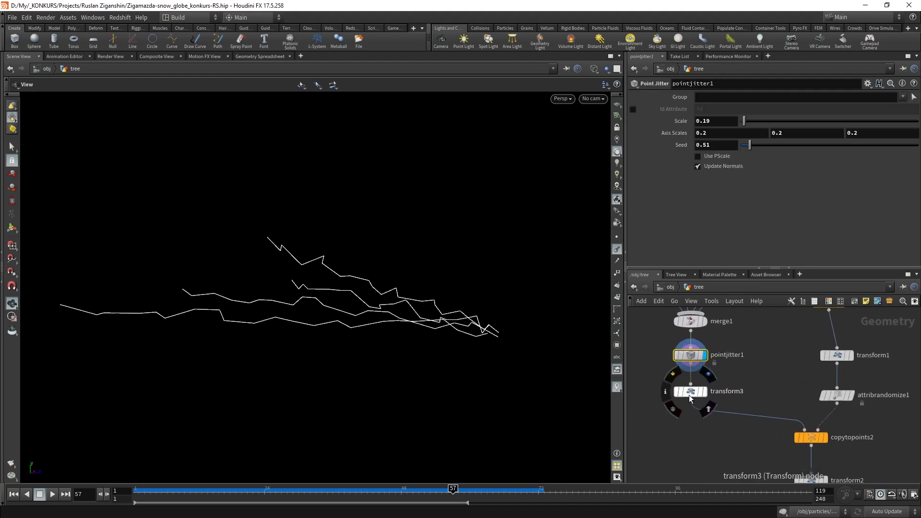
- Display transform3's rotated branch curves, comparing them with the unrotated jitter
left_click(706, 379)
key("f")
mouse_move(494, 344)
left_mouse_down()
mouse_move(473, 358)
mouse_move(473, 392)
left_mouse_up()
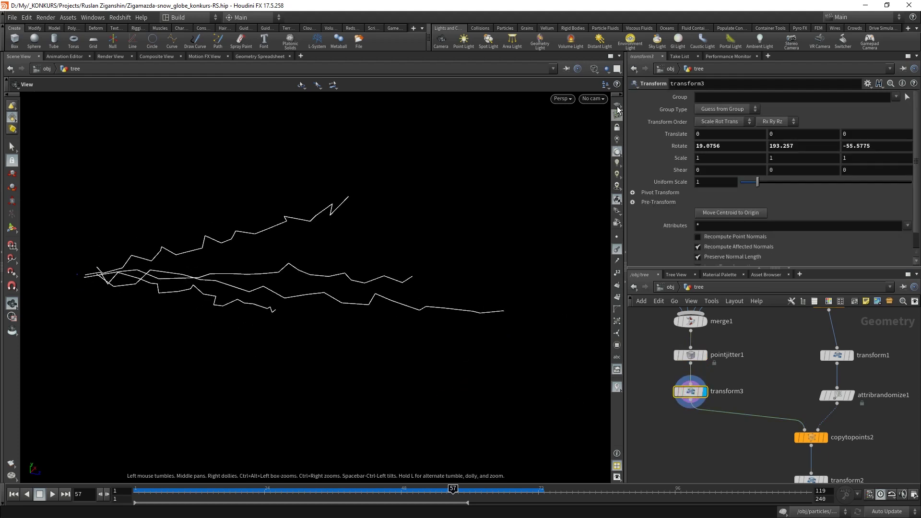
mouse_move(490, 159)
left_mouse_down()
mouse_move(356, 292)
mouse_move(297, 307)
mouse_move(319, 333)
left_mouse_up()
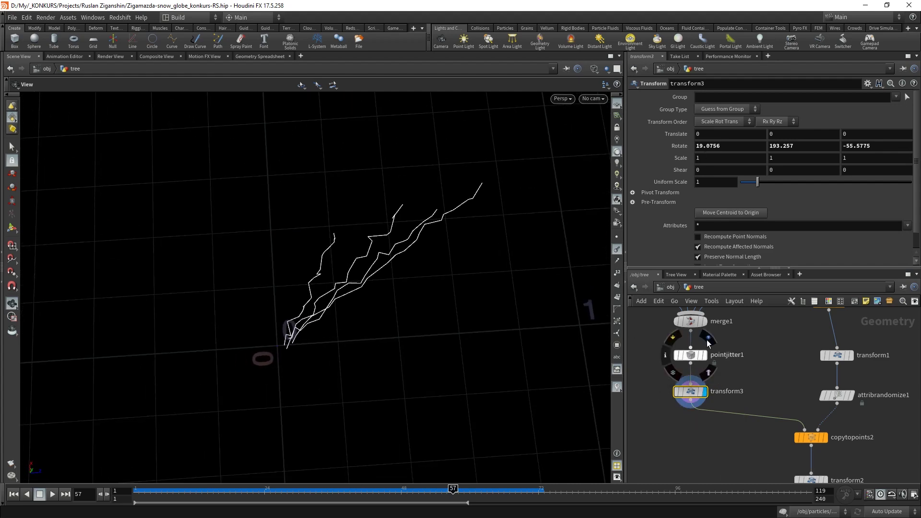
left_click(705, 355)
left_click(705, 391)
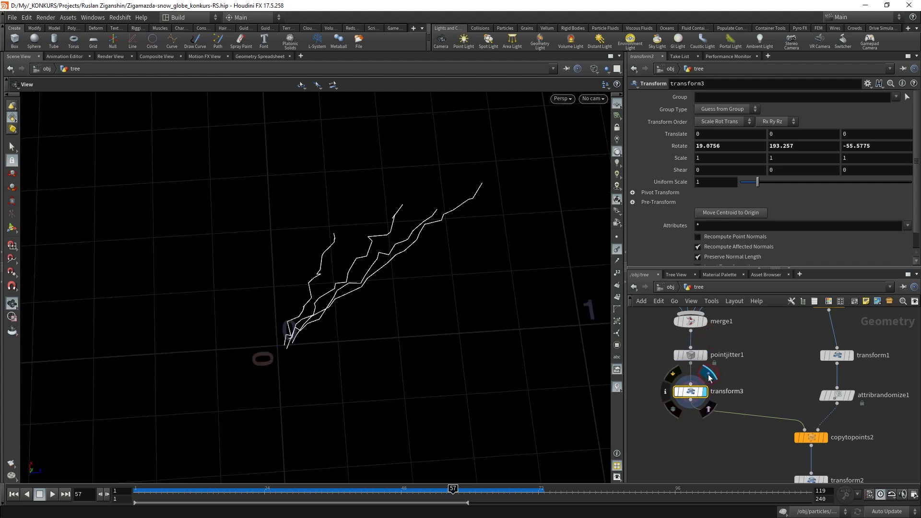
middle_click_drag(776, 451, 753, 399)
- Display the full copied tree and frame it in the viewport
left_click(788, 386)
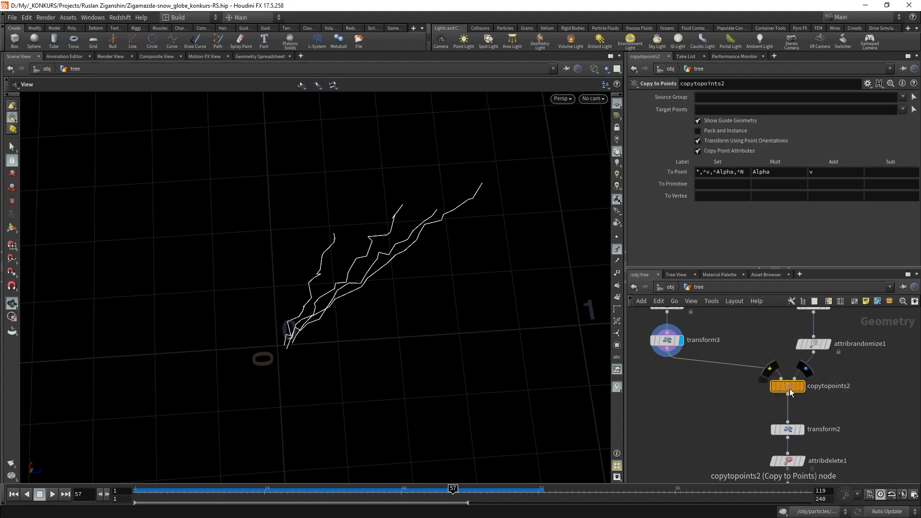
left_click(801, 386)
key("g")
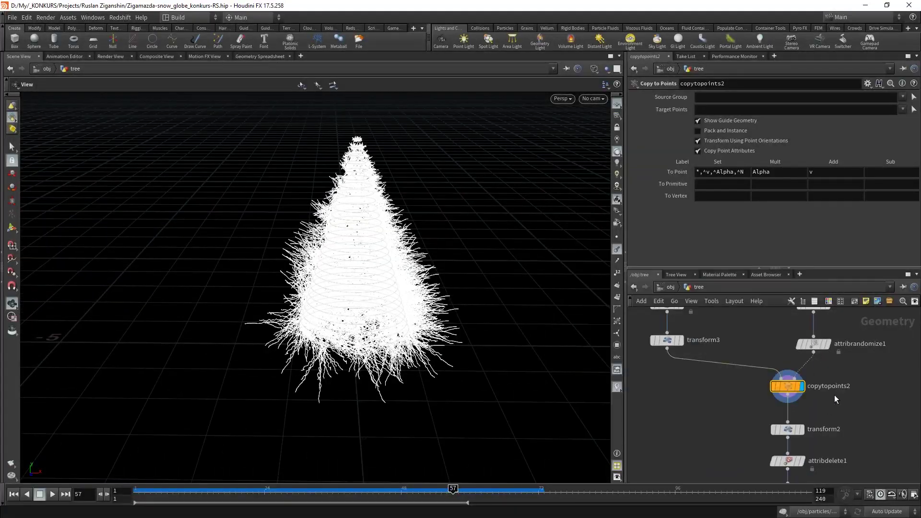
- Compare attribrandomize1's Add Value with Set Value, keeping Set Value at strength 1
middle_click_drag(835, 395, 814, 450)
left_click(794, 399)
left_click(713, 146)
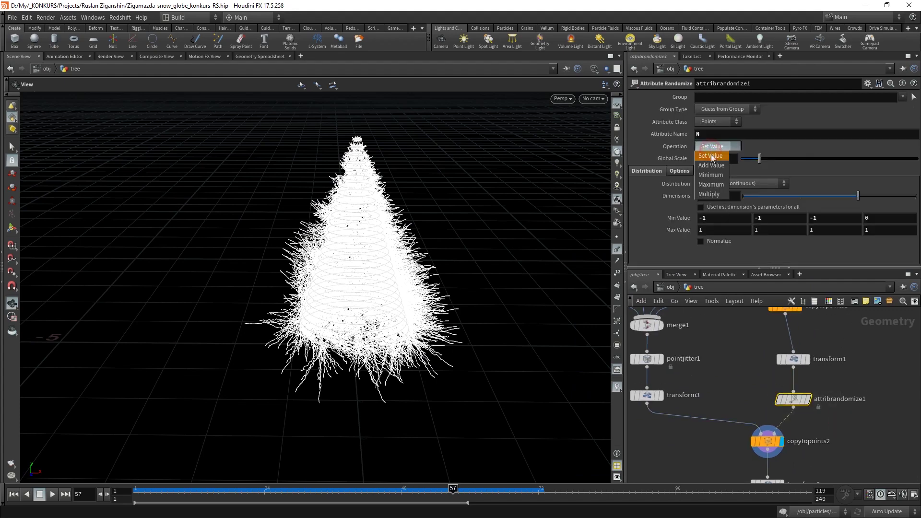
left_click(709, 168)
left_click_drag(383, 303, 352, 318)
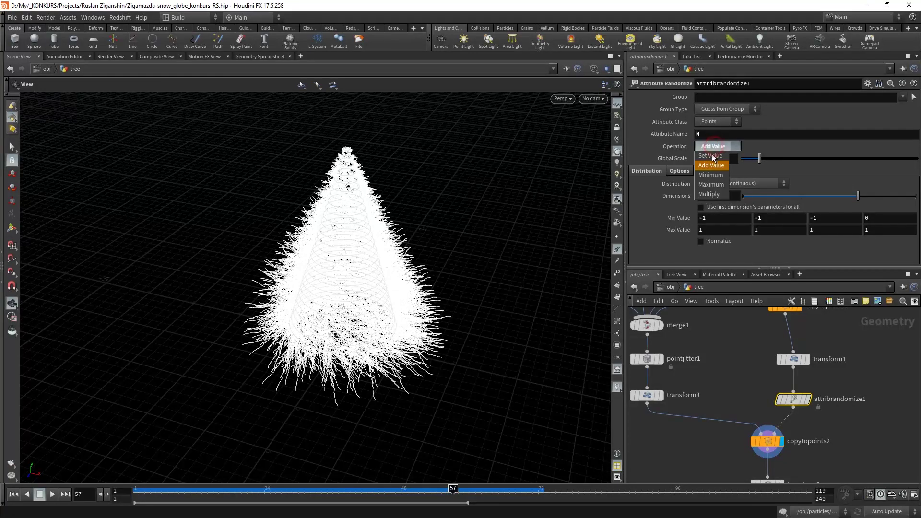
left_click(713, 156)
type("1")
key("Return")
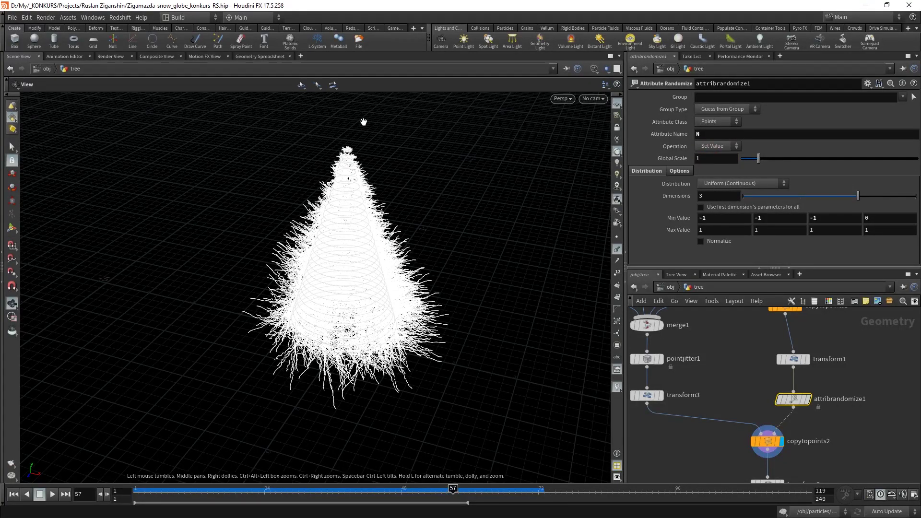
- Step through the scaled, pscale-removed and recalculated-normal tree stages
middle_click_drag(676, 465, 676, 370)
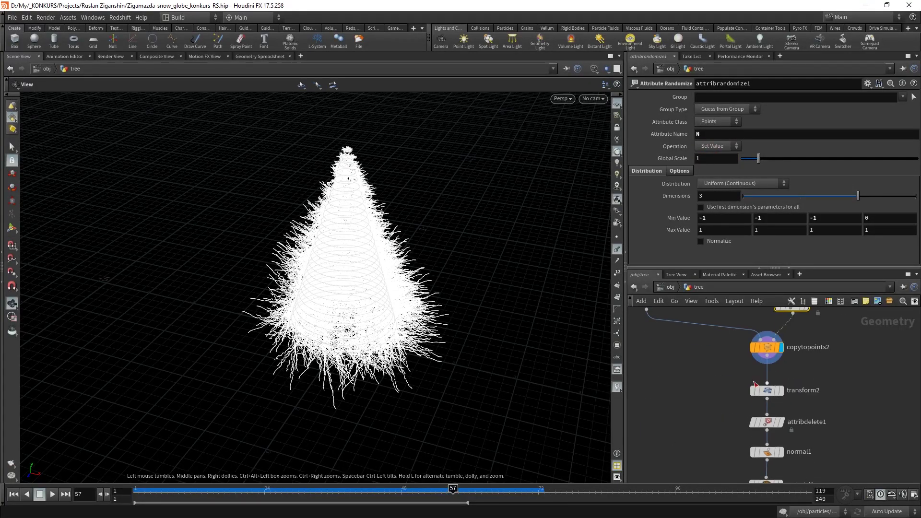
left_click(780, 390)
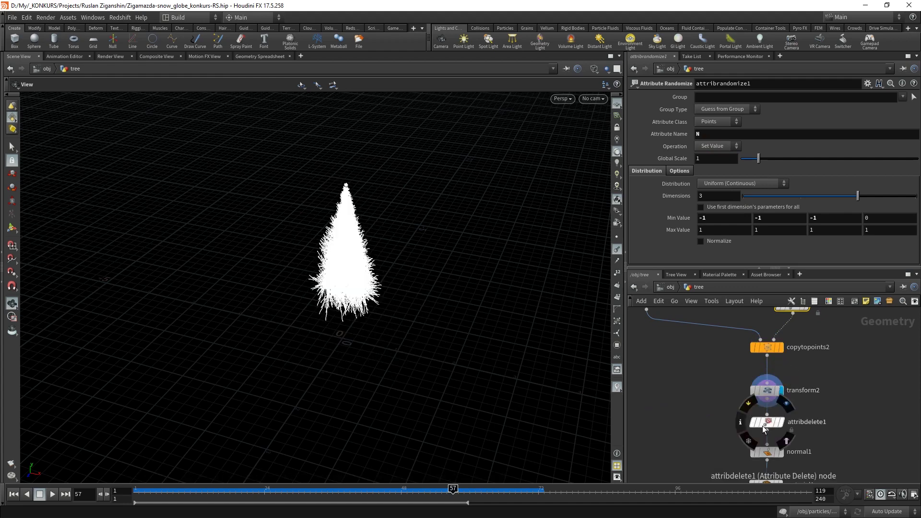
left_click(774, 393)
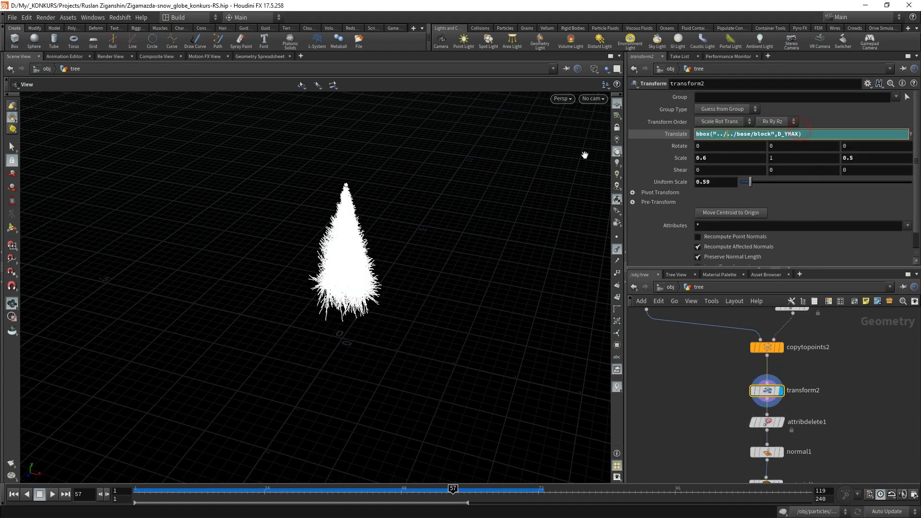
left_click(779, 421)
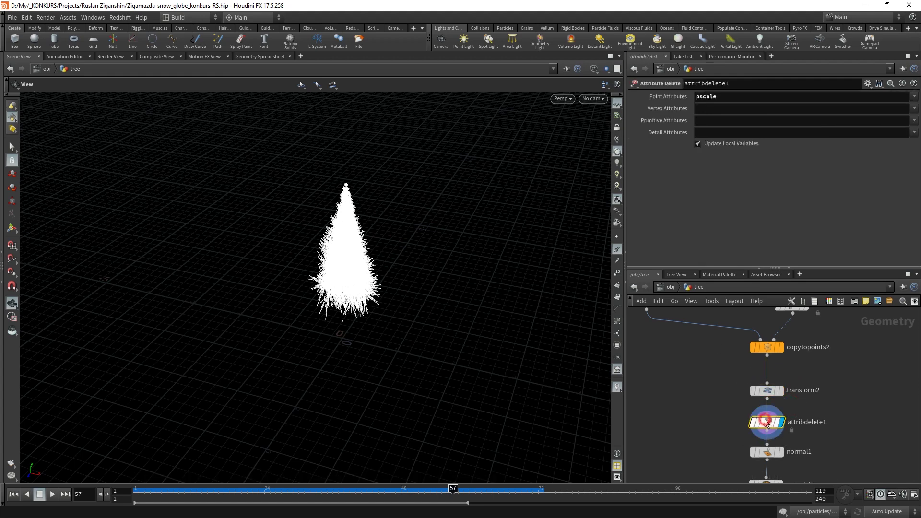
scroll(762, 410, "up", 3)
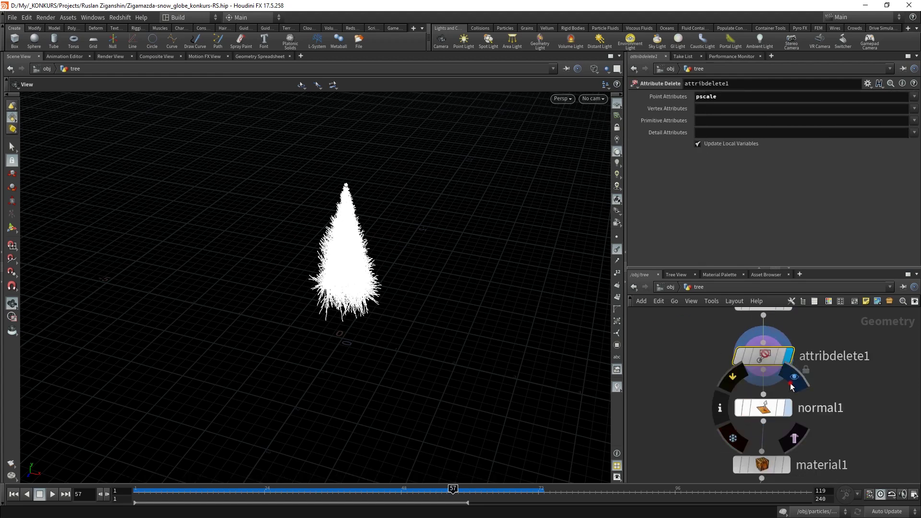
left_click(787, 408)
scroll(711, 440, "down", 3)
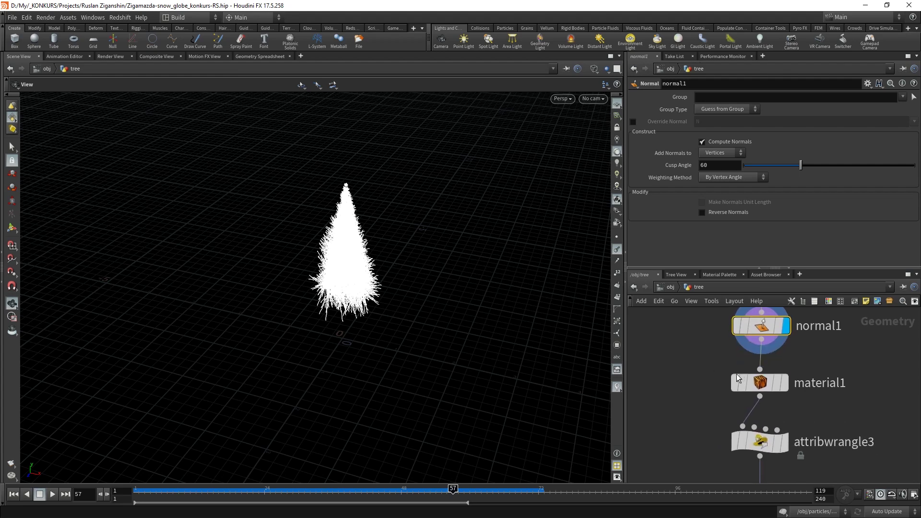
scroll(754, 377, "up", 2)
- Show normal1's info and compare the tree with normal1 bypassed
middle_click(755, 376)
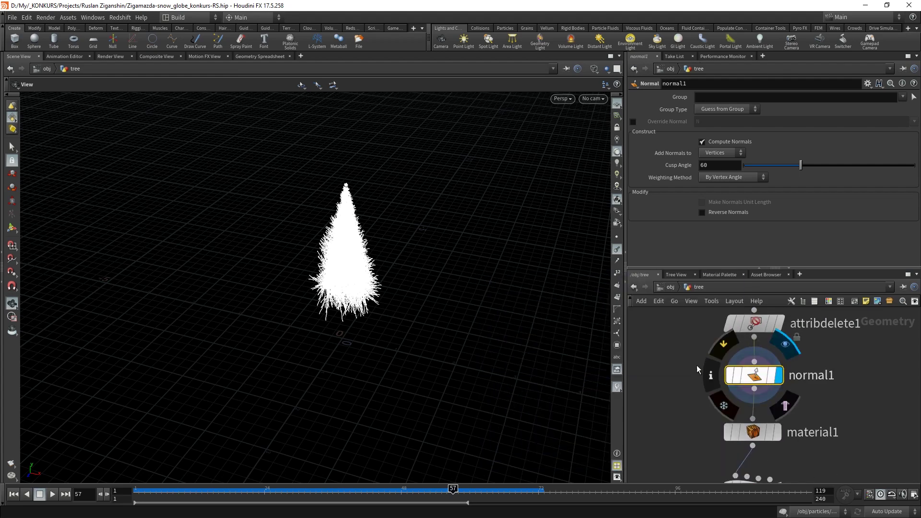
scroll(373, 223, "up", 2)
scroll(373, 223, "up", 3)
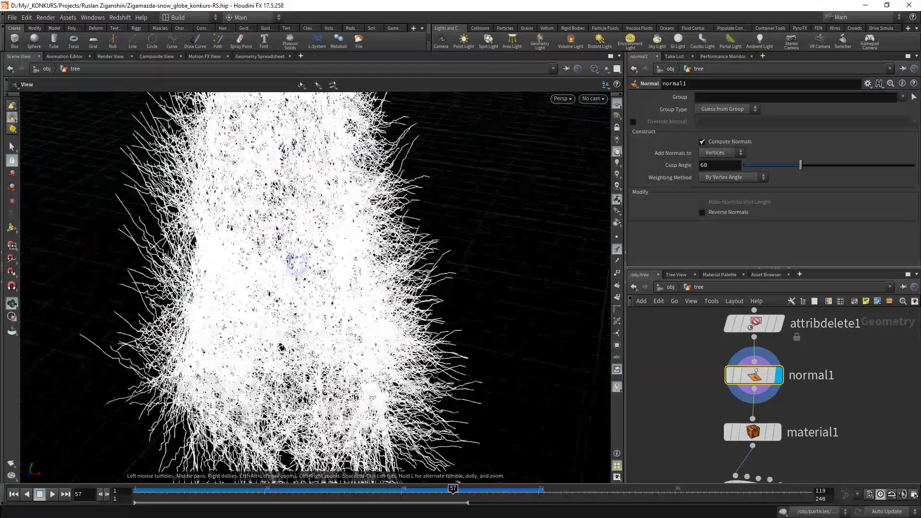
scroll(373, 222, "up", 3)
scroll(373, 223, "up", 3)
scroll(433, 297, "up", 3)
scroll(483, 251, "up", 3)
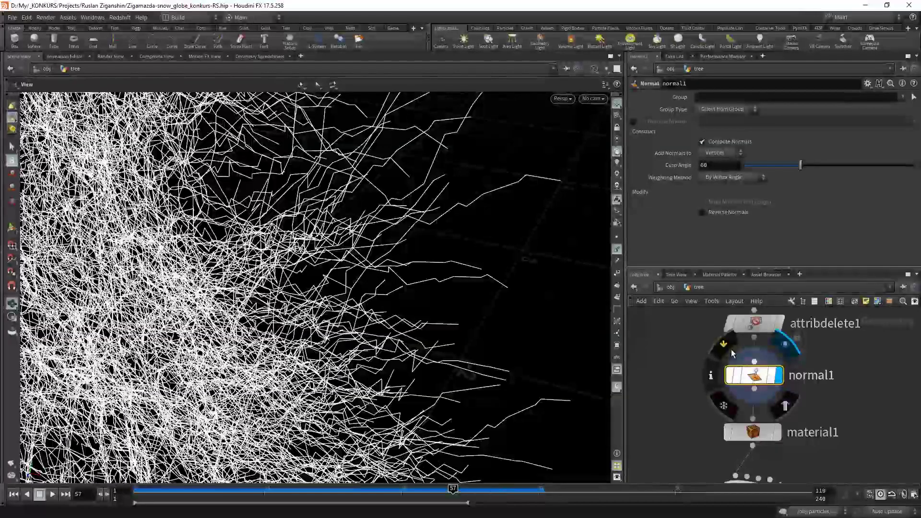
left_click(732, 353)
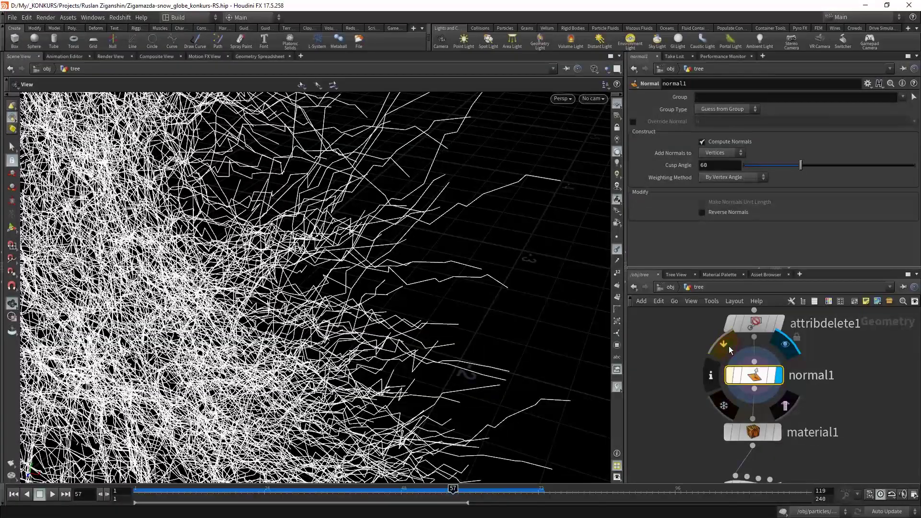
left_click(731, 351)
- Check the vertex normals in the Geometry Spreadsheet, then return to Scene View
left_click(260, 57)
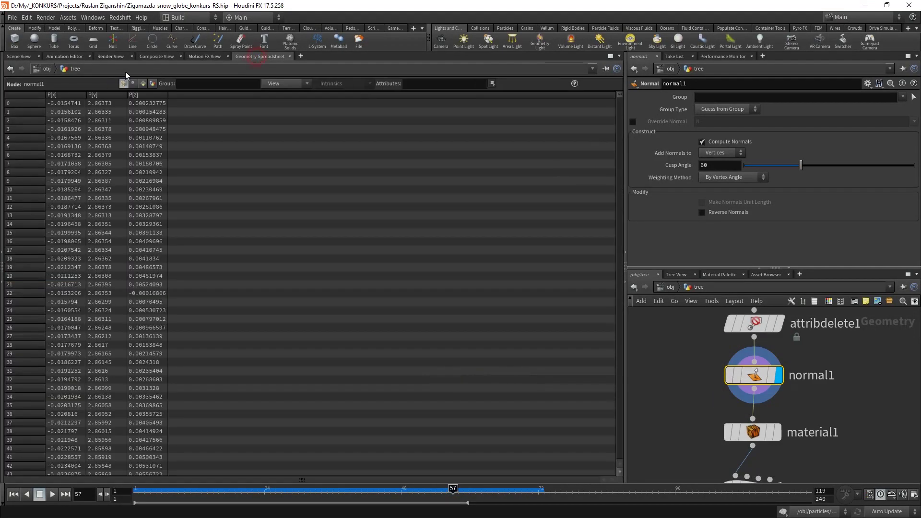
left_click(134, 83)
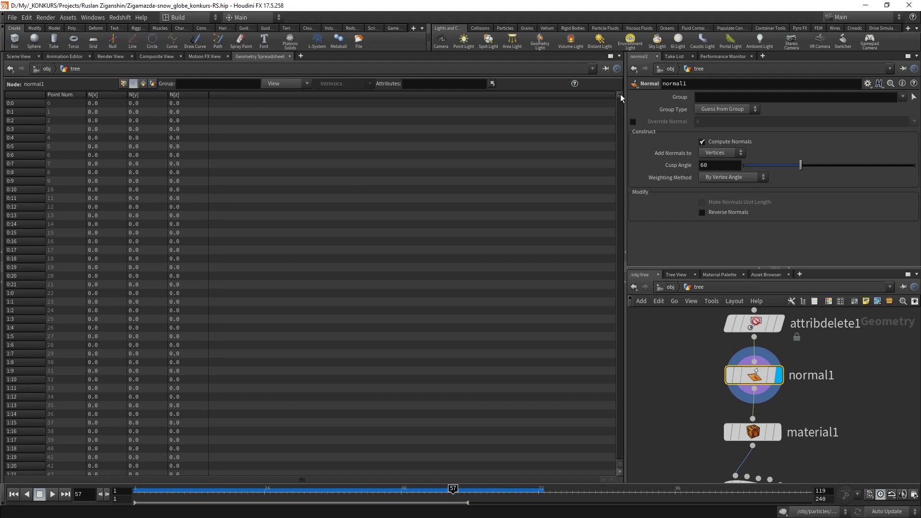
left_click(34, 57)
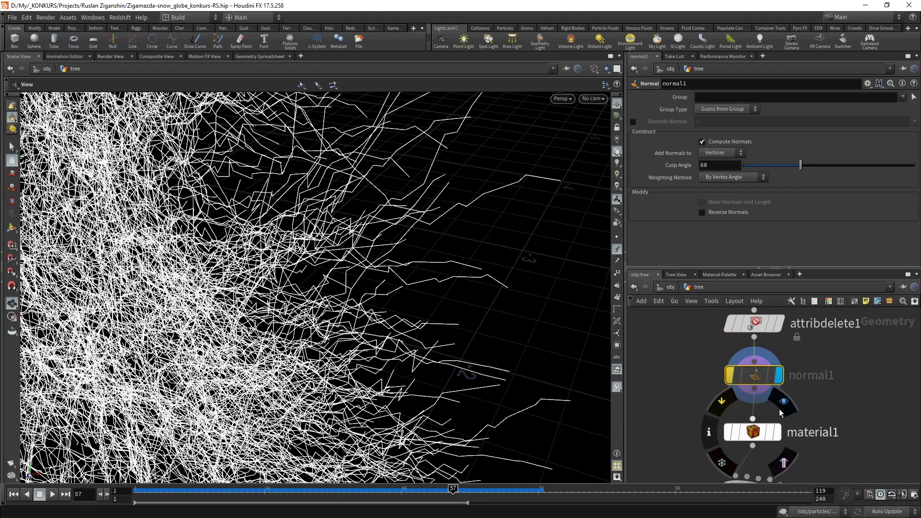
scroll(751, 423, "down", 4)
left_click(750, 421)
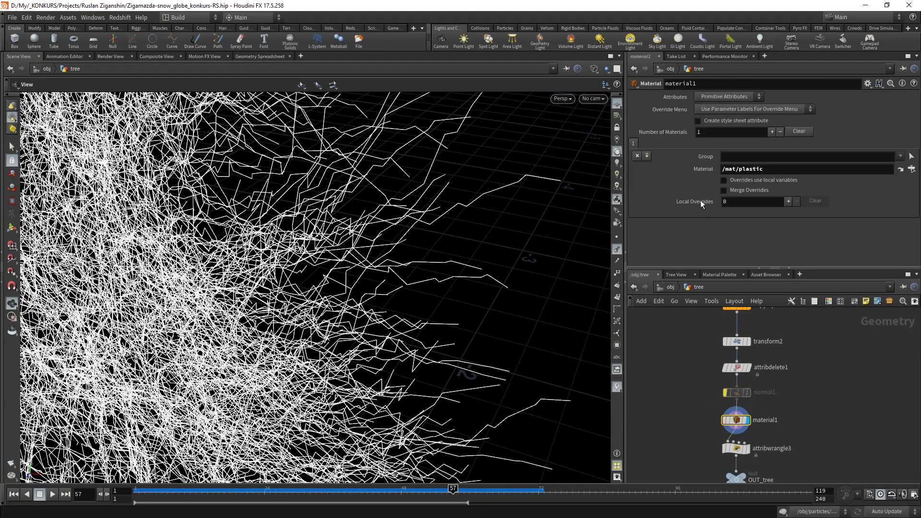
scroll(719, 441, "up", 3)
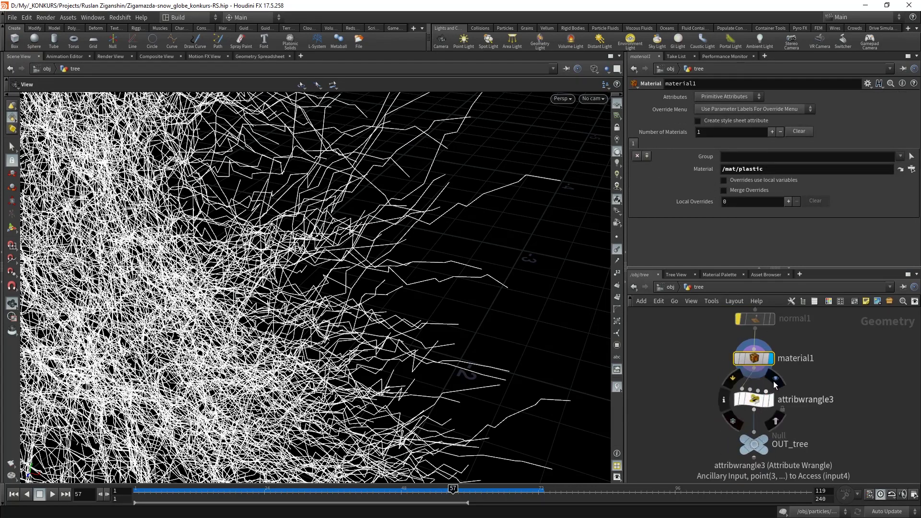
left_click(754, 400)
triple_click(693, 159)
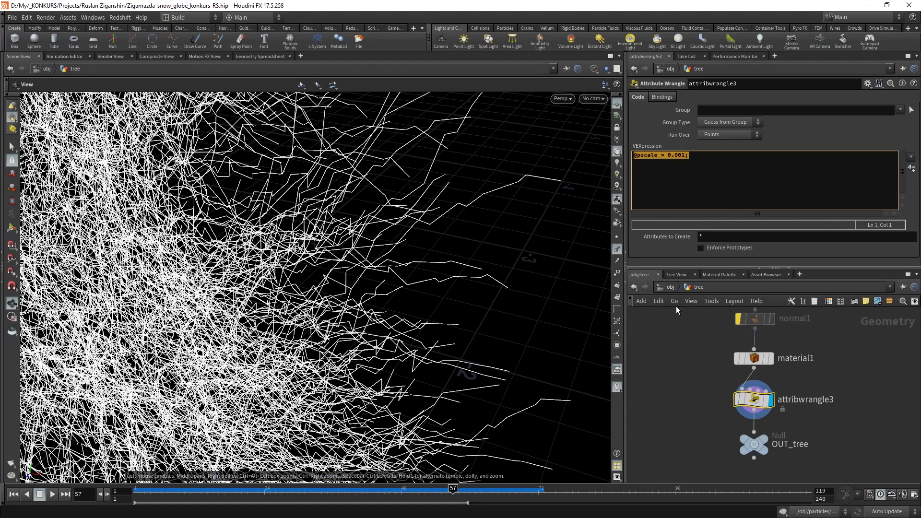
key("u")
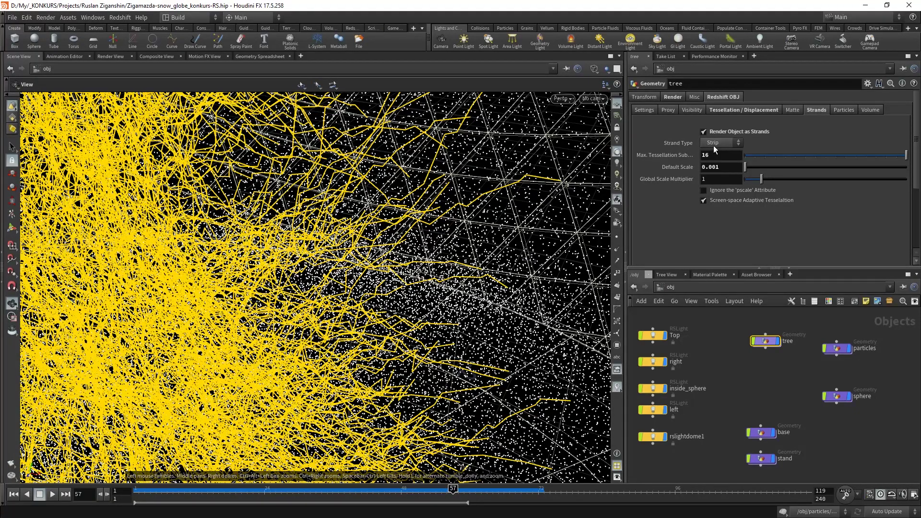
- Try Cylinder strand type on the tree, then revert to Strip
left_click(718, 143)
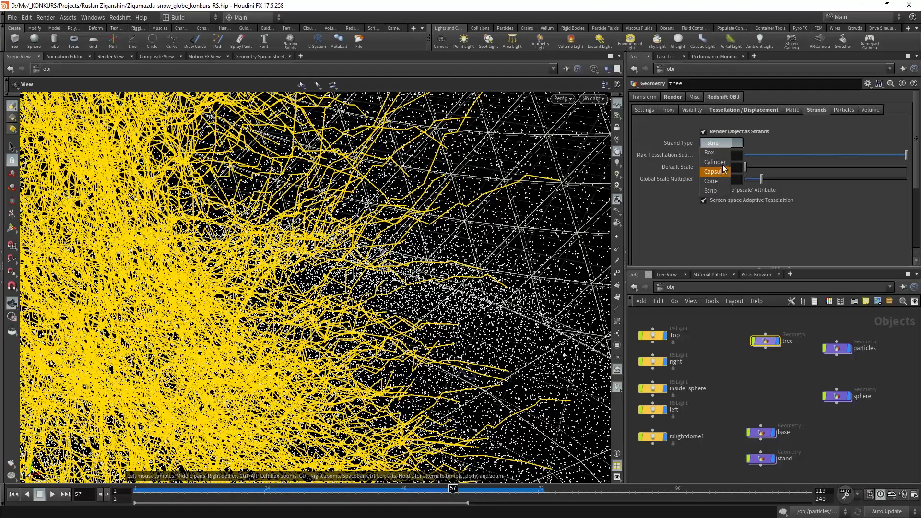
left_click(722, 163)
left_click(726, 147)
left_click(713, 191)
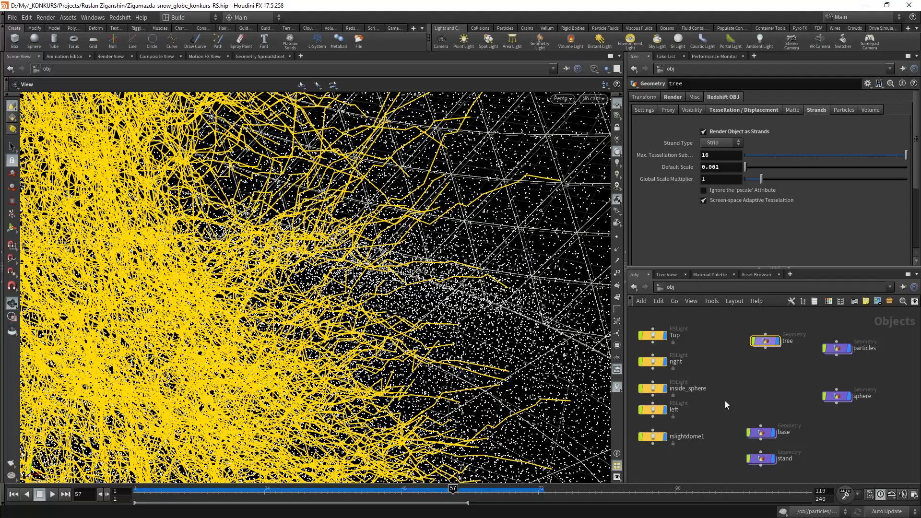
- Dive into the particles object's network
middle_click_drag(725, 401, 787, 403)
scroll(789, 402, "up", 4)
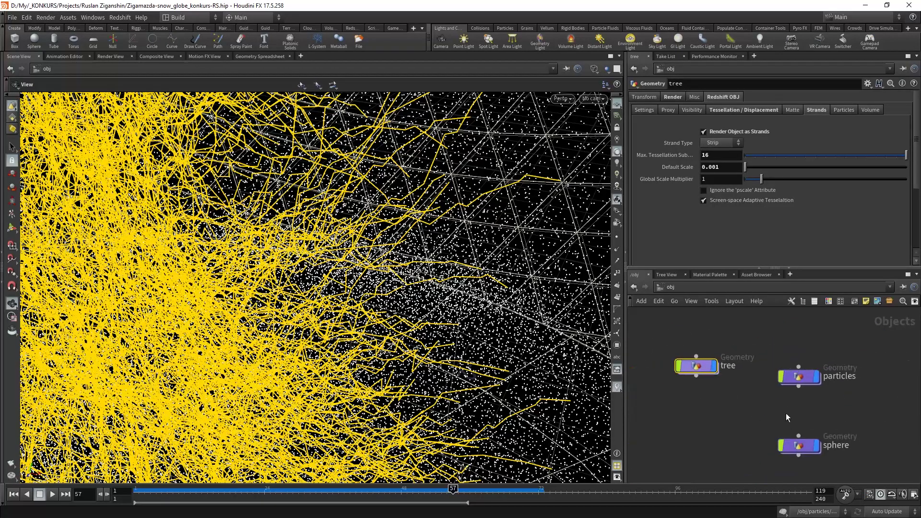
double_click(798, 377)
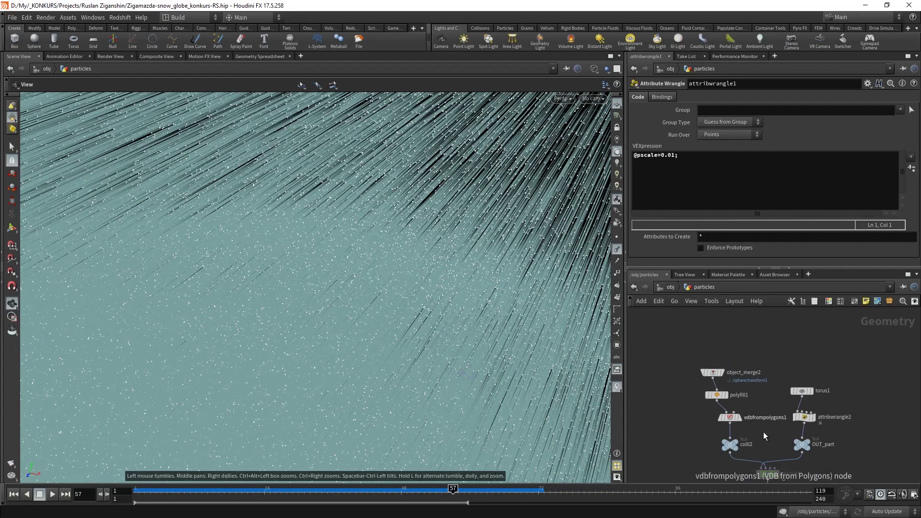
- Display OUT_part in the viewport and review the OUT_part and attribwrangle2 settings
middle_click_drag(754, 382, 733, 316)
scroll(701, 360, "up", 2)
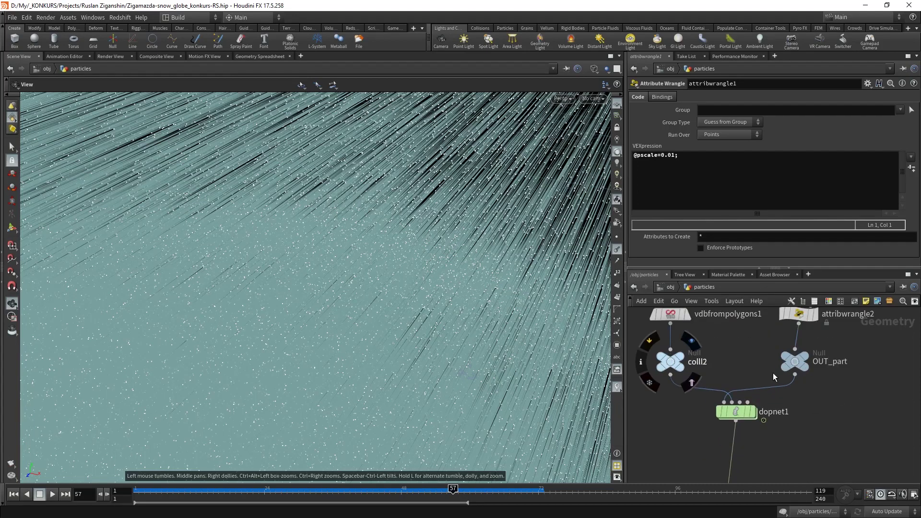
left_click(816, 341)
left_click(797, 365)
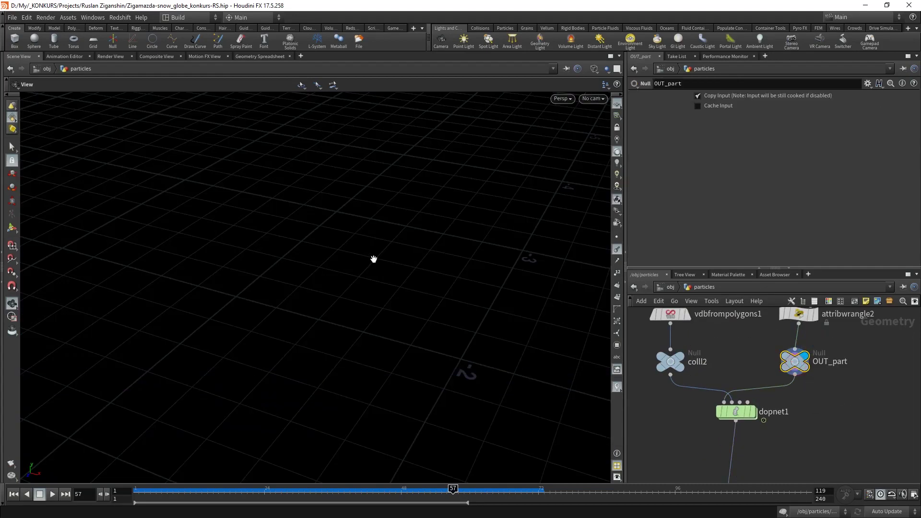
left_click_drag(359, 267, 366, 323)
mouse_move(860, 343)
middle_mouse_down()
mouse_move(815, 474)
mouse_move(818, 406)
middle_mouse_up()
left_click(757, 377)
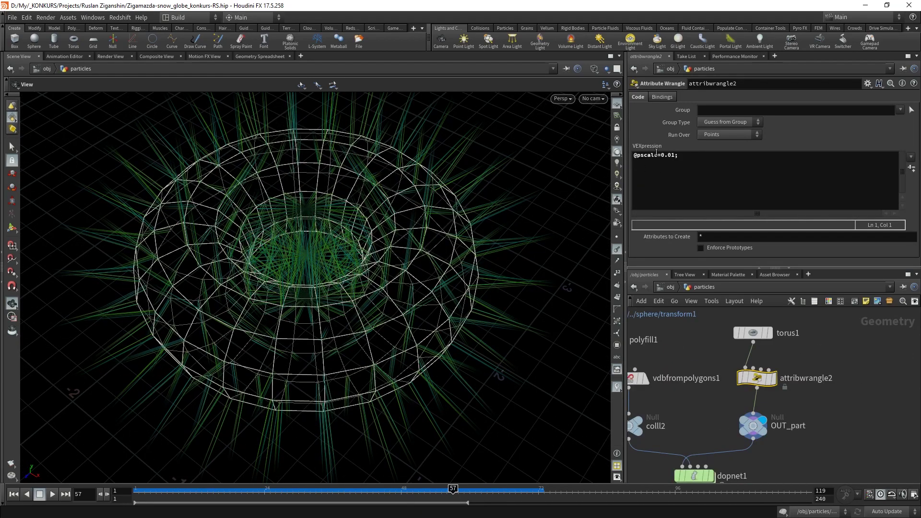
left_click(752, 429)
- Review the attribwrangle1 and attribwrangle2 settings, framing them with OUT_part
mouse_move(752, 428)
middle_mouse_down()
mouse_move(727, 402)
mouse_move(793, 323)
mouse_move(782, 347)
middle_mouse_up()
left_click(739, 469)
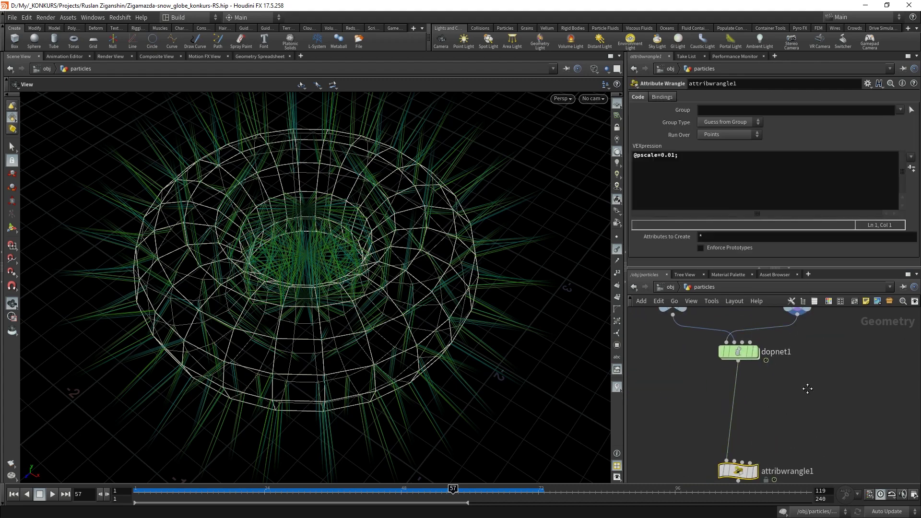
middle_click_drag(807, 389, 784, 454)
left_click(761, 317)
middle_click_drag(761, 317, 748, 377)
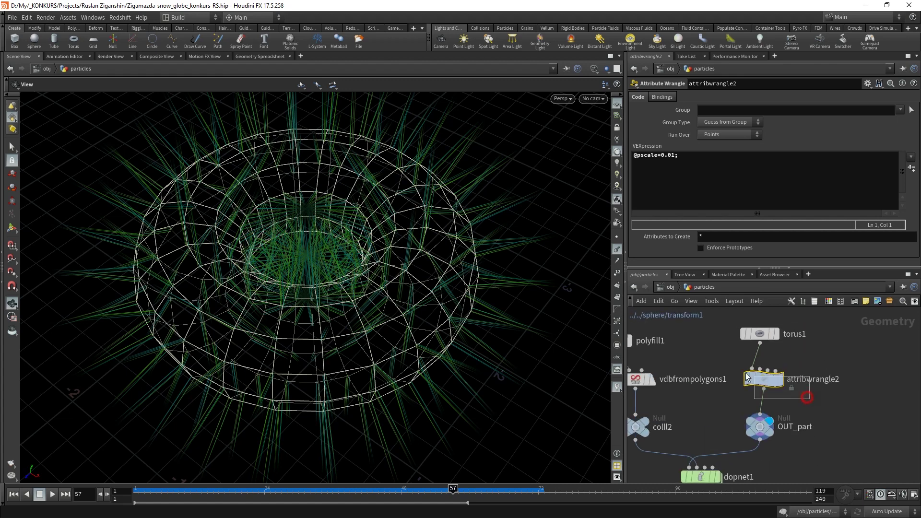
mouse_move(734, 411)
middle_mouse_down()
mouse_move(764, 416)
mouse_move(782, 461)
middle_mouse_up()
- Display the polyfill1 sphere mesh in shaded mode and inspect it from a low angle
left_click(731, 342)
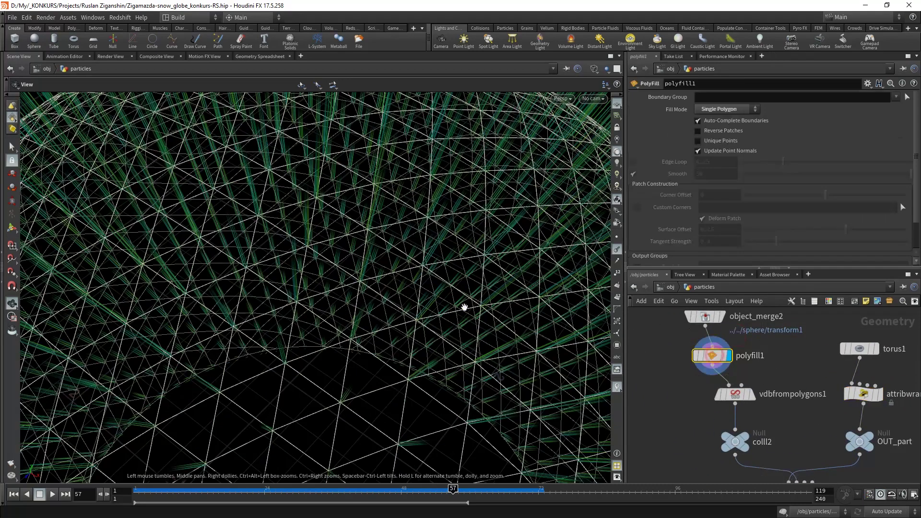
scroll(463, 305, "down", 5)
scroll(406, 322, "up", 3)
scroll(405, 321, "down", 3)
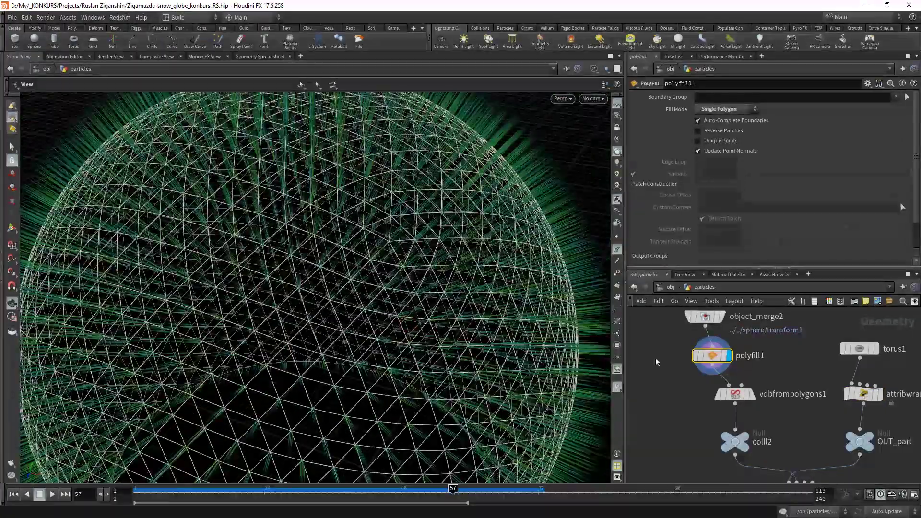
scroll(417, 336, "up", 3)
key("w")
left_click_drag(427, 344, 448, 191)
scroll(409, 356, "down", 3)
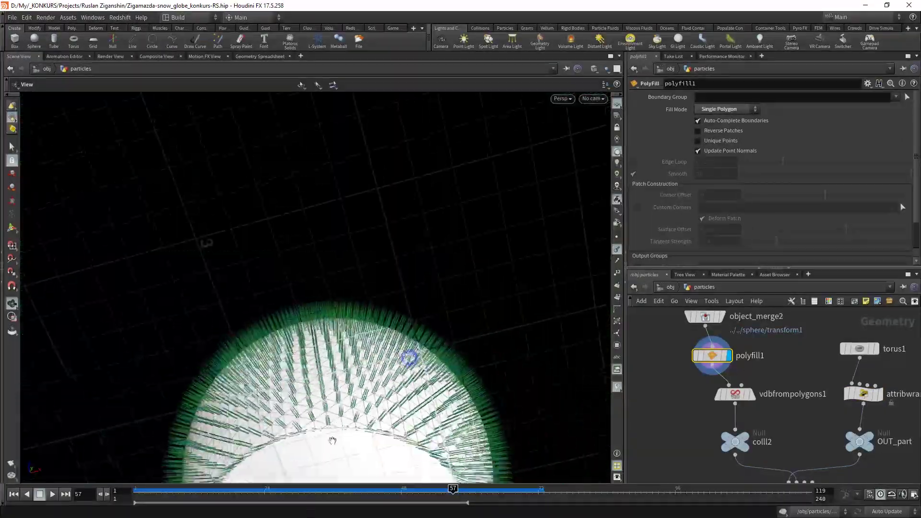
mouse_move(409, 356)
left_mouse_down()
mouse_move(370, 243)
mouse_move(365, 297)
left_mouse_up()
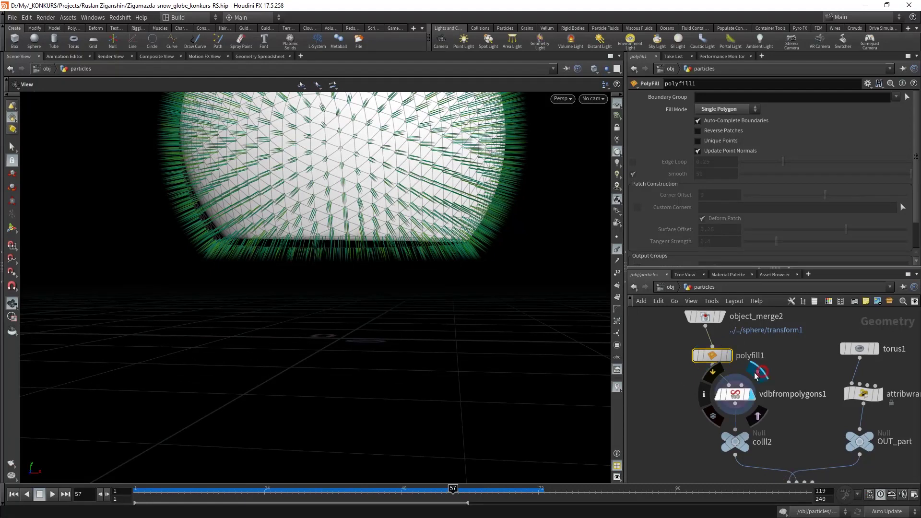
- Display the vdbfrompolygons1 result, then the dopnet1 simulation particles
left_click(753, 379)
left_click_drag(432, 249, 450, 379)
middle_click_drag(807, 475, 757, 388)
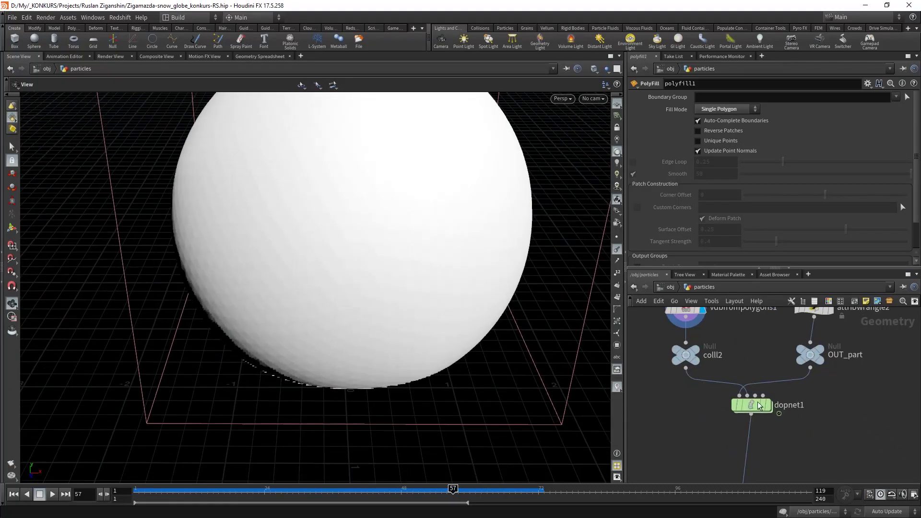
left_click(755, 405)
- Inside dopnet1, review source_first_input's source and birth settings: 100000 birth rate until frame 40
double_click(755, 405)
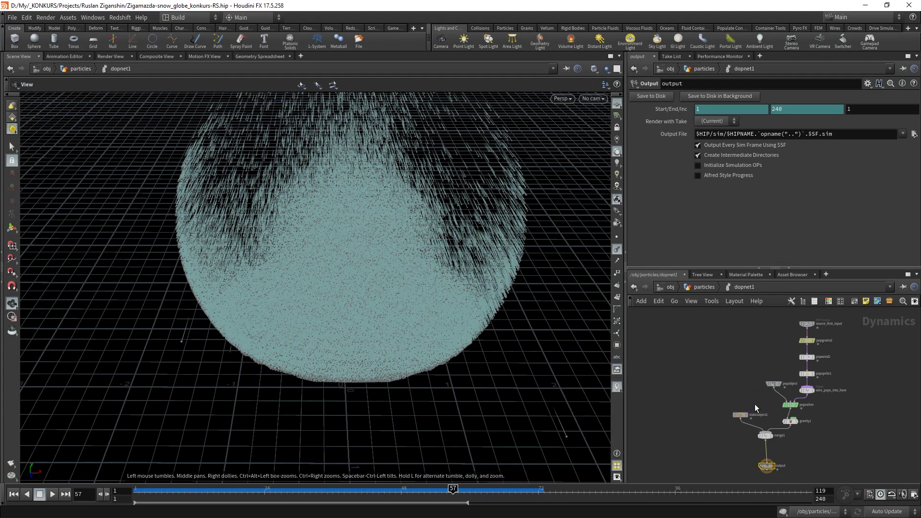
scroll(773, 353, "up", 5)
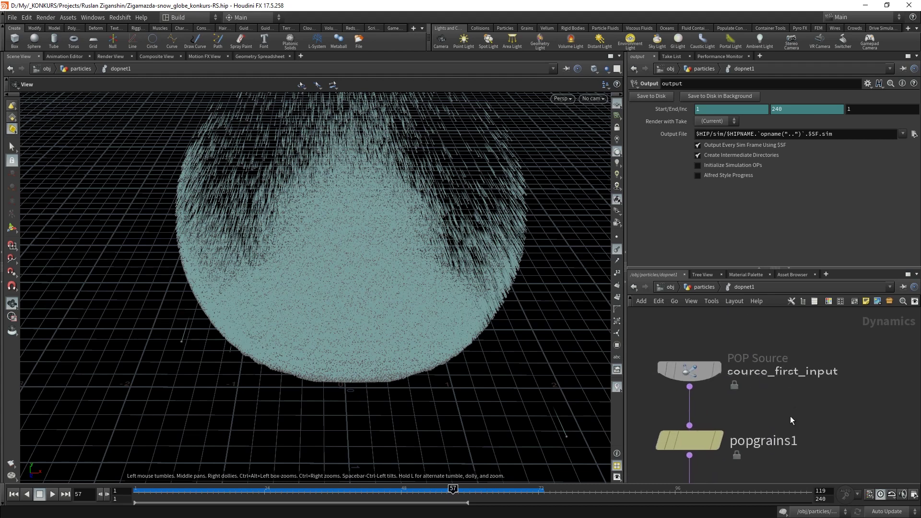
left_click(687, 370)
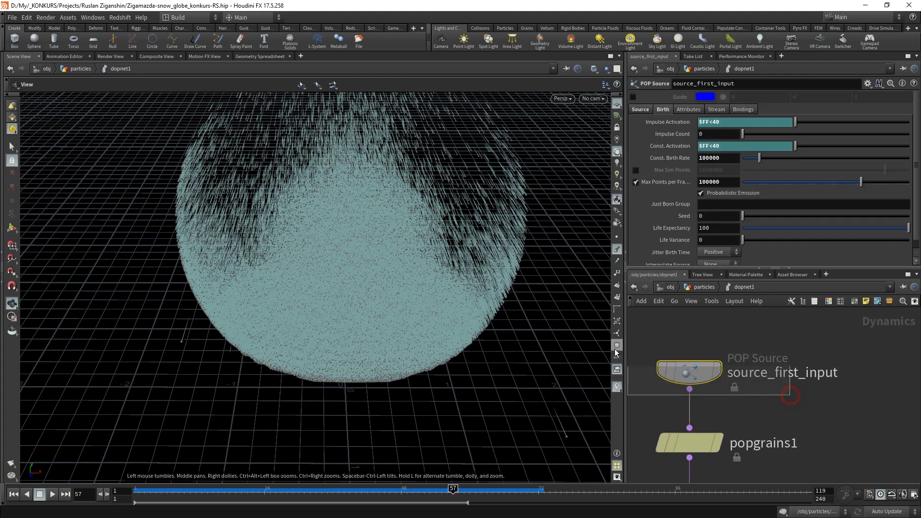
left_click(641, 110)
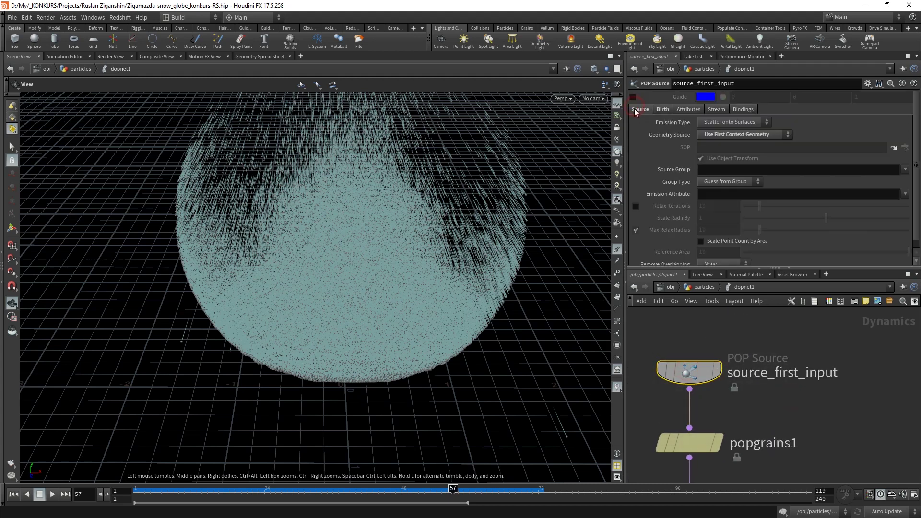
left_click(664, 111)
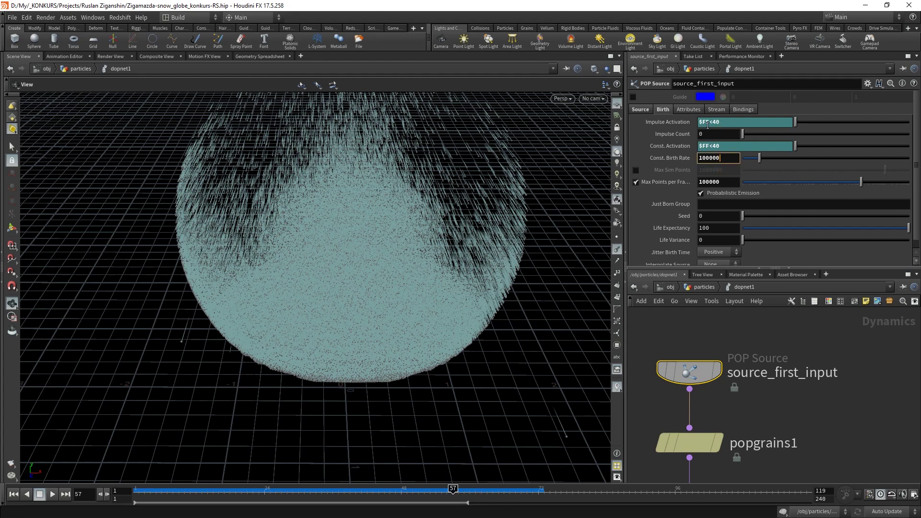
scroll(682, 152, "down", 1)
scroll(683, 152, "up", 1)
scroll(699, 115, "down", 1)
scroll(696, 113, "up", 1)
- Check the source's Attributes and Stream tabs, then view popgrains1's grain settings
left_click(691, 110)
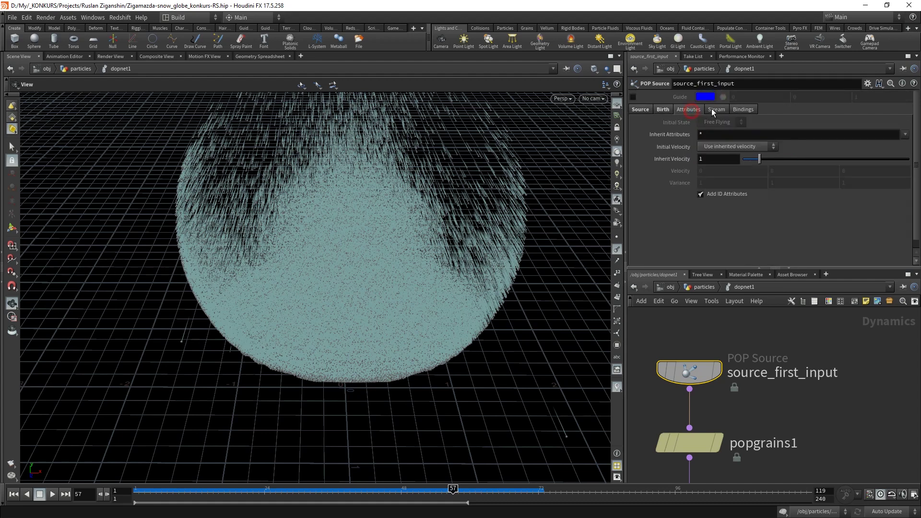
left_click(716, 110)
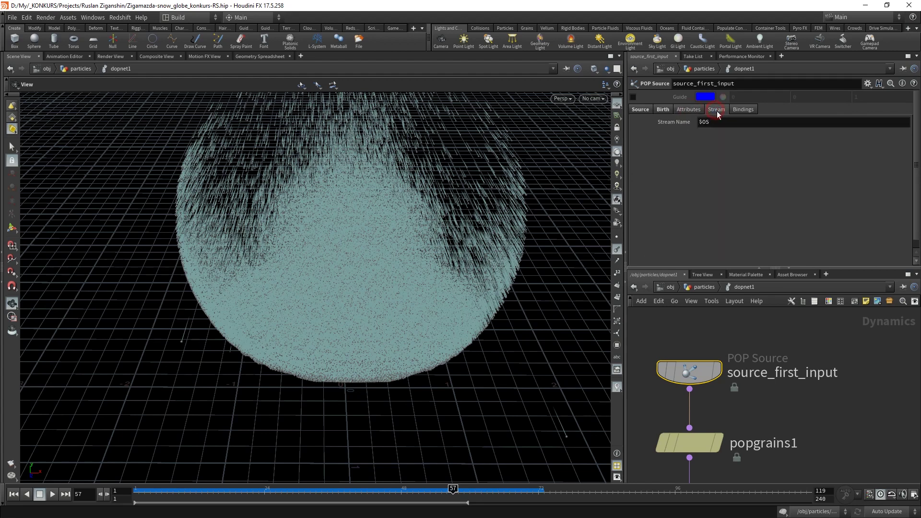
left_click(664, 111)
scroll(859, 380, "down", 2)
middle_click_drag(816, 408, 838, 353)
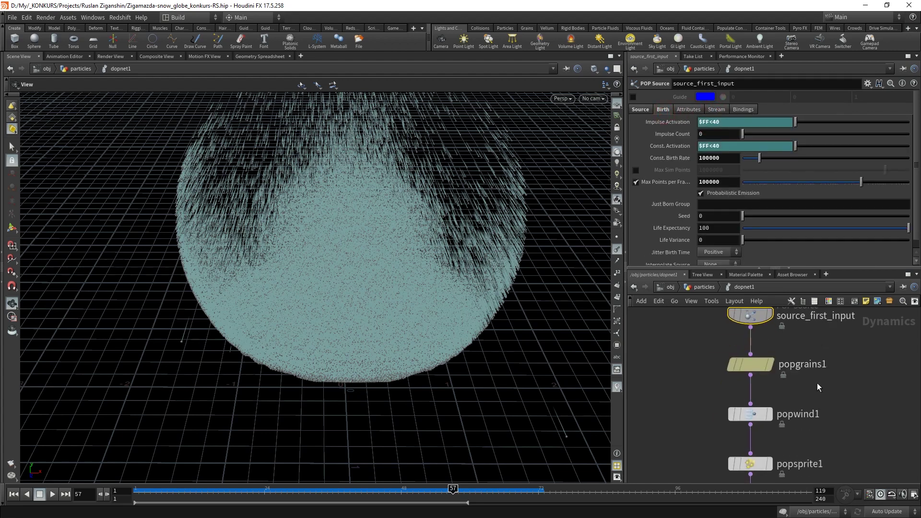
left_click(693, 351)
left_click(731, 367)
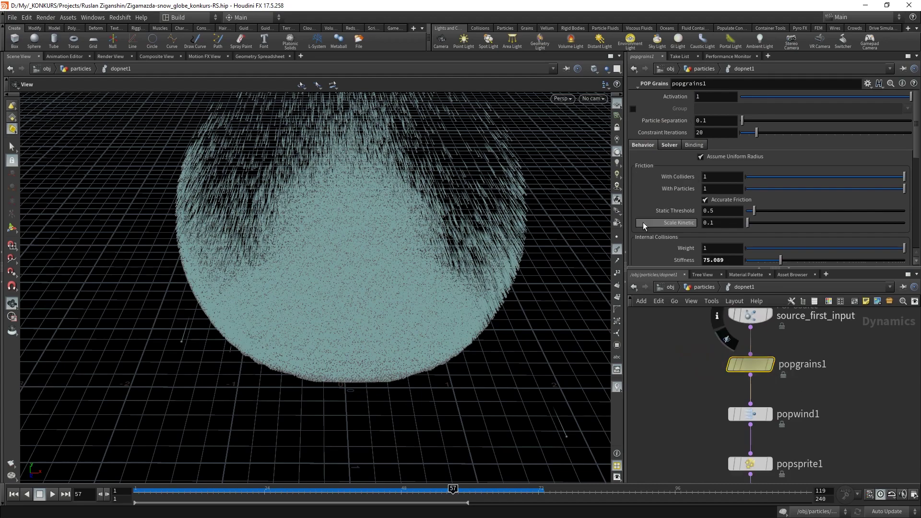
- Replay the snow simulation from frame 1 with particles shown as points
mouse_move(397, 228)
left_mouse_down("alt")
mouse_move(384, 358)
mouse_move(408, 288)
left_mouse_up("alt")
left_click_drag(174, 491, 138, 490)
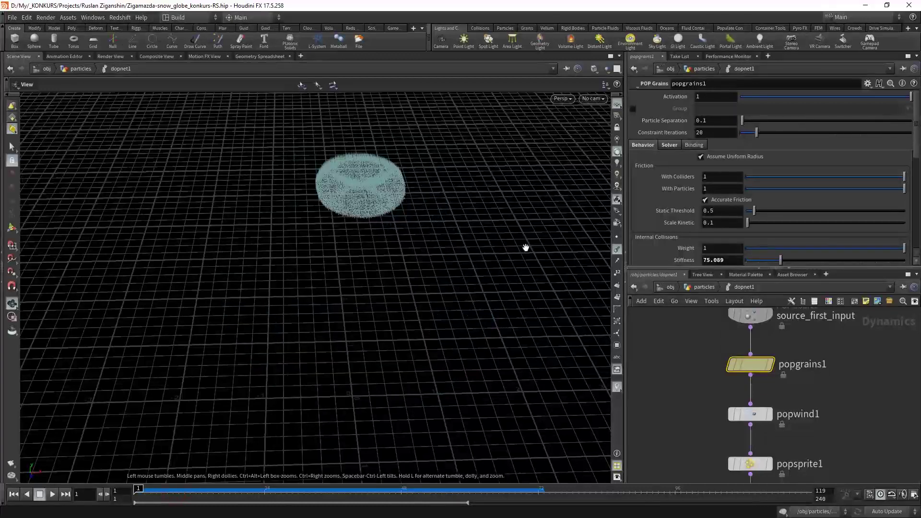
left_click(617, 251)
left_click(52, 495)
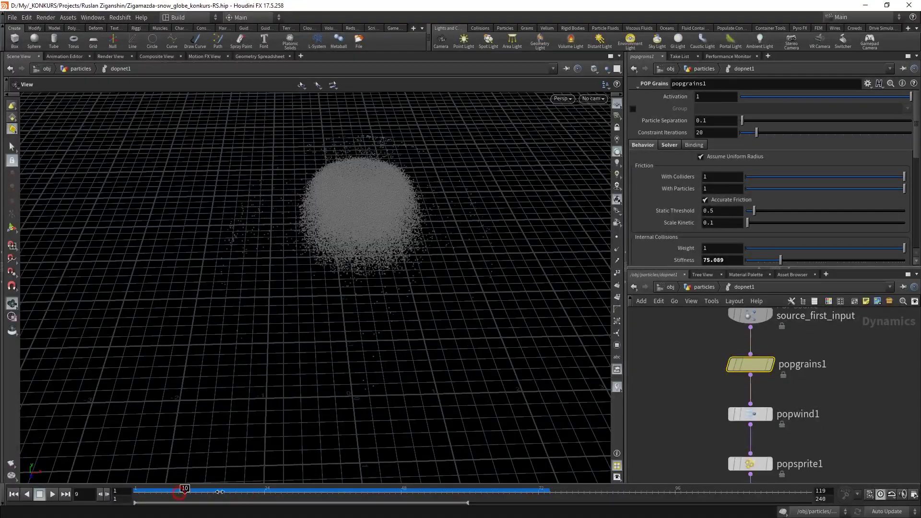
left_click(39, 495)
- Scrub and orbit the particle dome, then view popwind1's settings (amplitude 19.87, swirl size 13.4)
left_click_drag(373, 298, 417, 259)
middle_click_drag(706, 366, 707, 392)
left_click(803, 333)
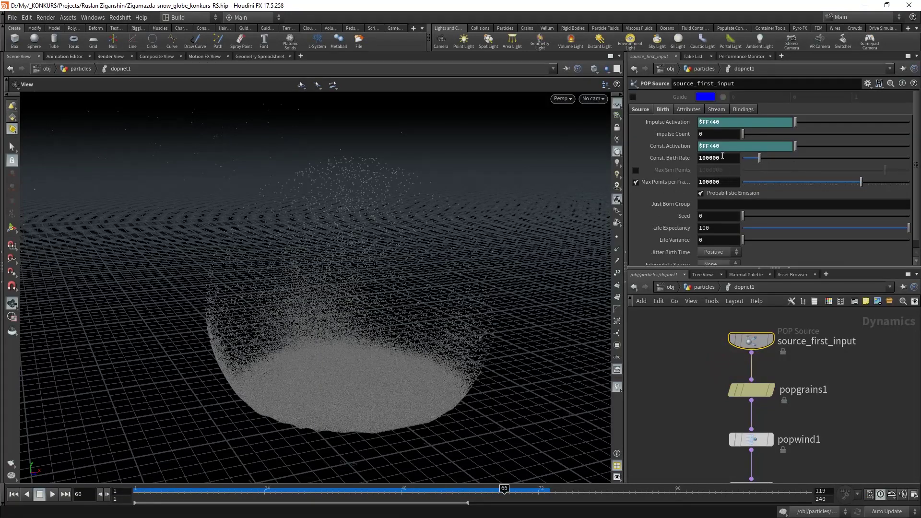
mouse_move(344, 490)
left_mouse_down()
mouse_move(517, 490)
mouse_move(372, 490)
mouse_move(408, 490)
left_mouse_up()
mouse_move(321, 226)
left_mouse_down()
mouse_move(323, 257)
mouse_move(350, 313)
mouse_move(391, 288)
mouse_move(371, 305)
left_mouse_up()
mouse_move(371, 305)
right_mouse_down()
mouse_move(293, 324)
mouse_move(329, 212)
mouse_move(364, 261)
right_mouse_up()
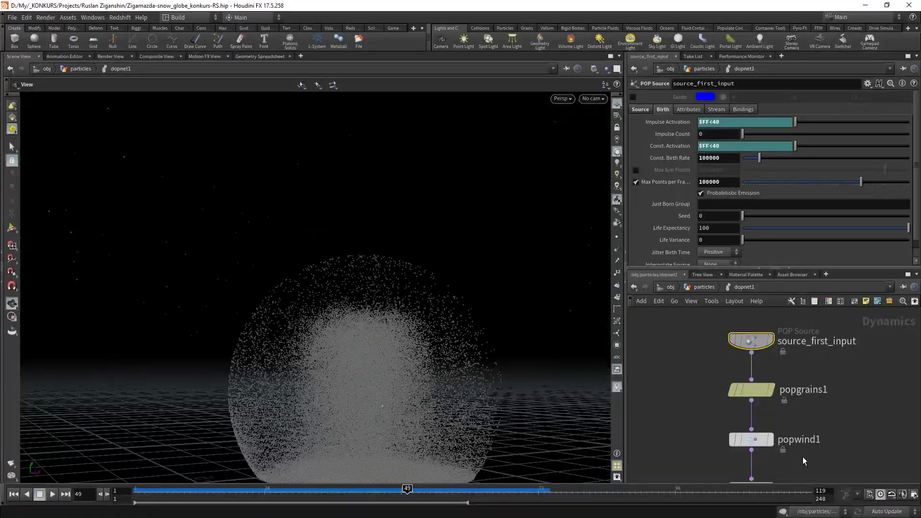
middle_click_drag(802, 457, 763, 398)
left_click(733, 385)
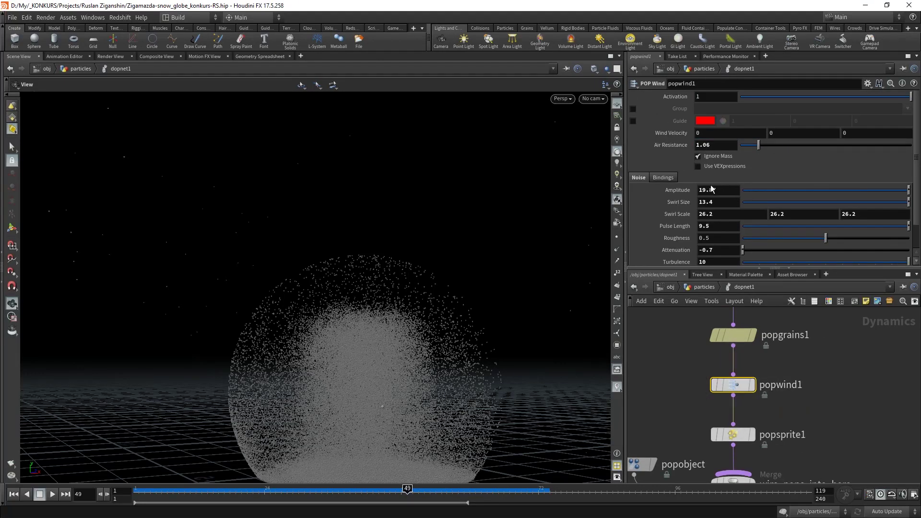
- Review the popsprite1 and staticobject1 settings
mouse_move(671, 429)
middle_mouse_down()
mouse_move(692, 402)
mouse_move(707, 349)
middle_mouse_up()
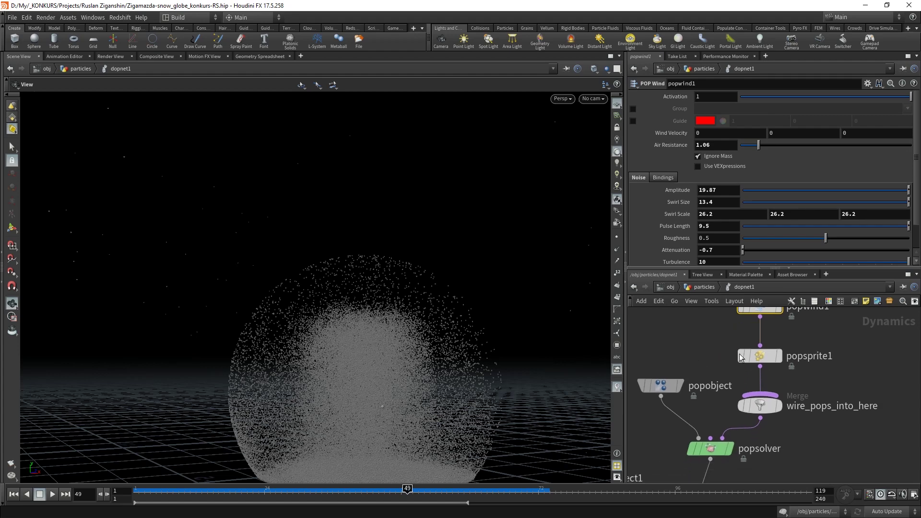
left_click(765, 358)
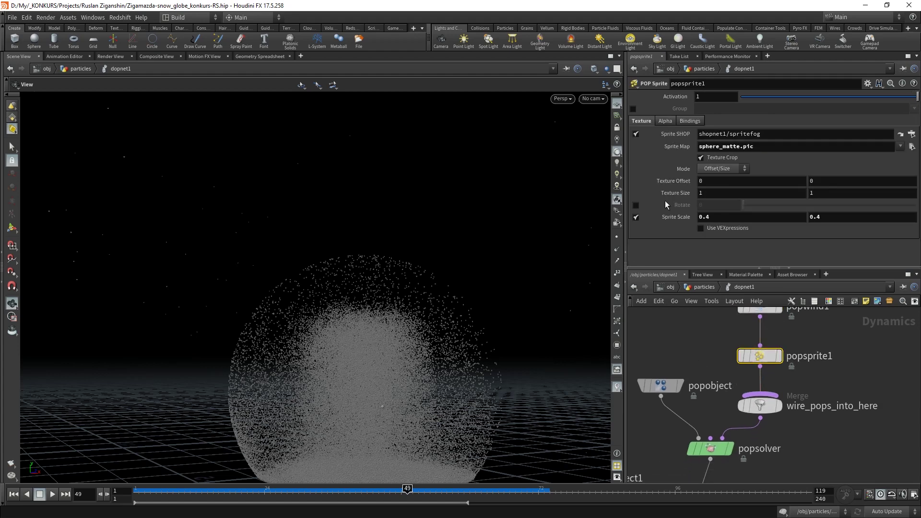
middle_click_drag(688, 335, 676, 330)
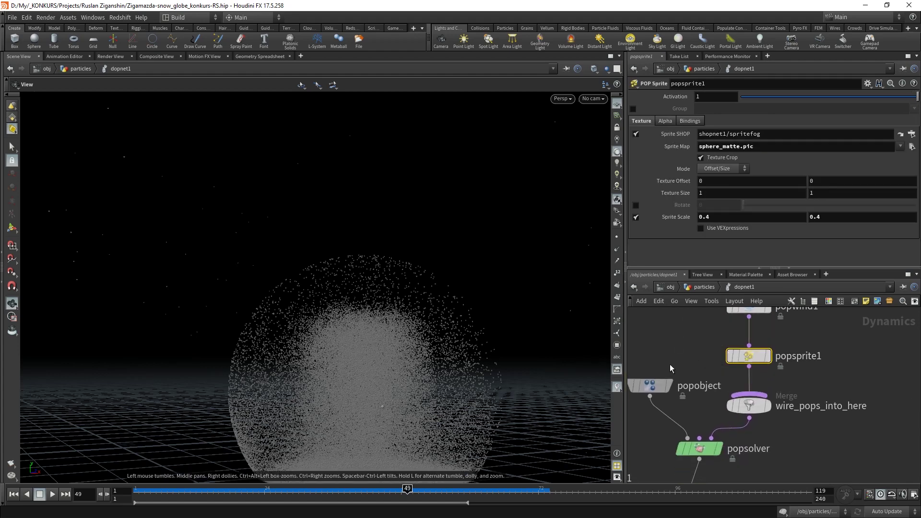
mouse_move(692, 396)
middle_mouse_down()
mouse_move(746, 305)
mouse_move(758, 378)
middle_mouse_up()
mouse_move(789, 480)
middle_mouse_down()
mouse_move(853, 447)
mouse_move(828, 415)
middle_mouse_up()
left_click(642, 360)
middle_click_drag(672, 384, 736, 405)
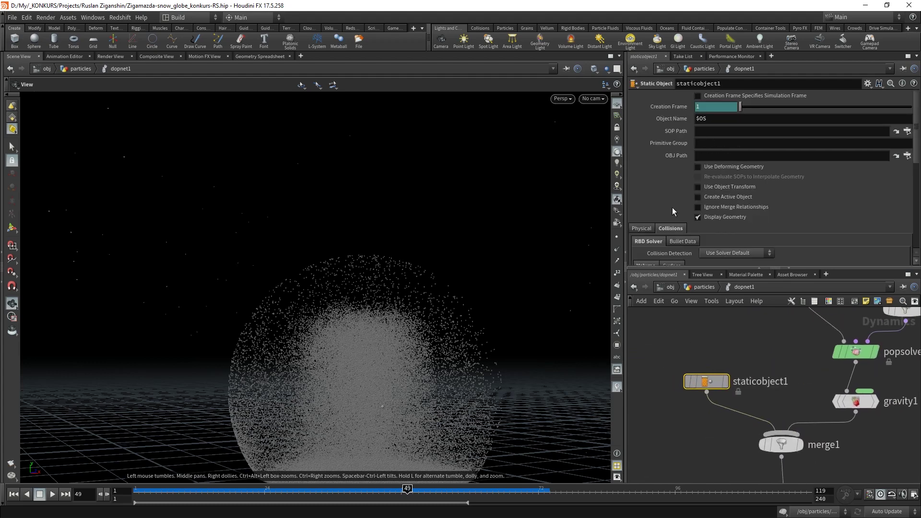
- Scrub the simulation and inspect staticobject1's Proxy Volume expression
scroll(672, 207, "down", 3)
scroll(671, 207, "down", 3)
scroll(671, 210, "down", 3)
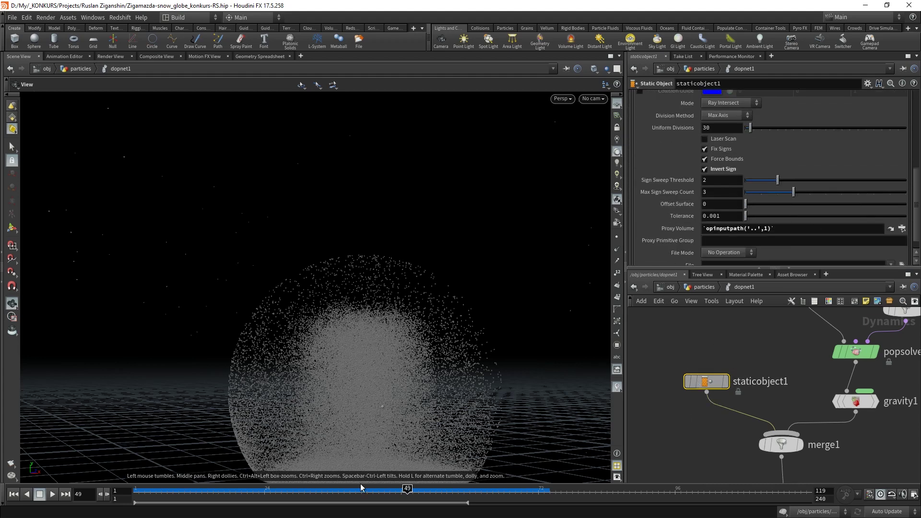
mouse_move(344, 493)
left_mouse_down()
mouse_move(191, 492)
mouse_move(422, 490)
mouse_move(236, 491)
left_mouse_up()
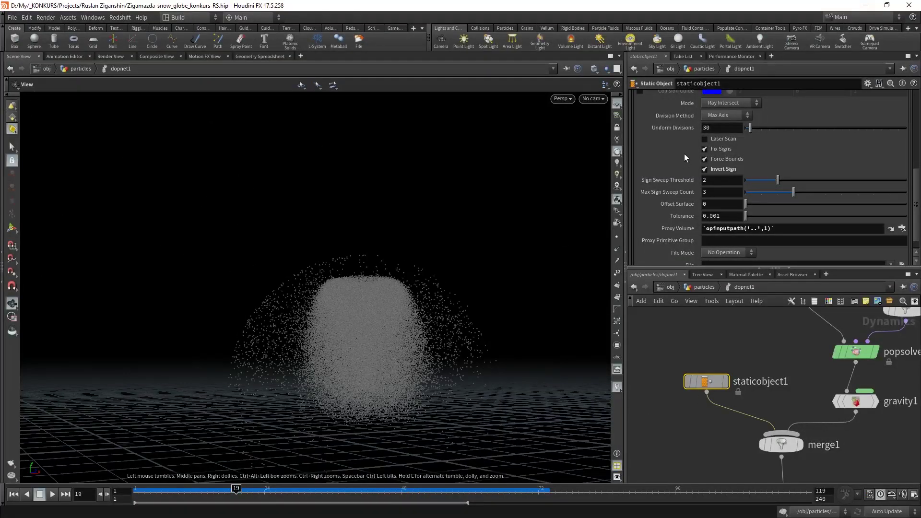
scroll(685, 154, "up", 3)
scroll(661, 184, "down", 1)
scroll(699, 215, "down", 2)
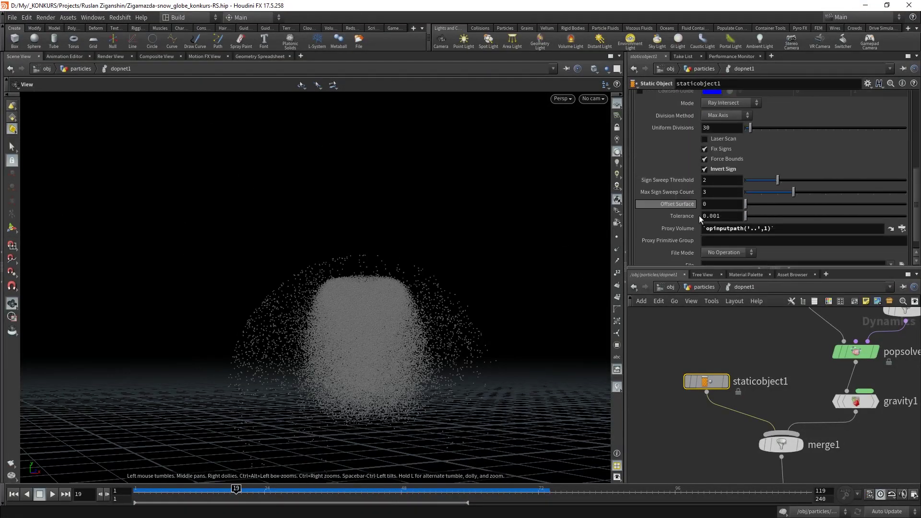
left_click(801, 227)
left_click_drag(775, 228, 747, 228)
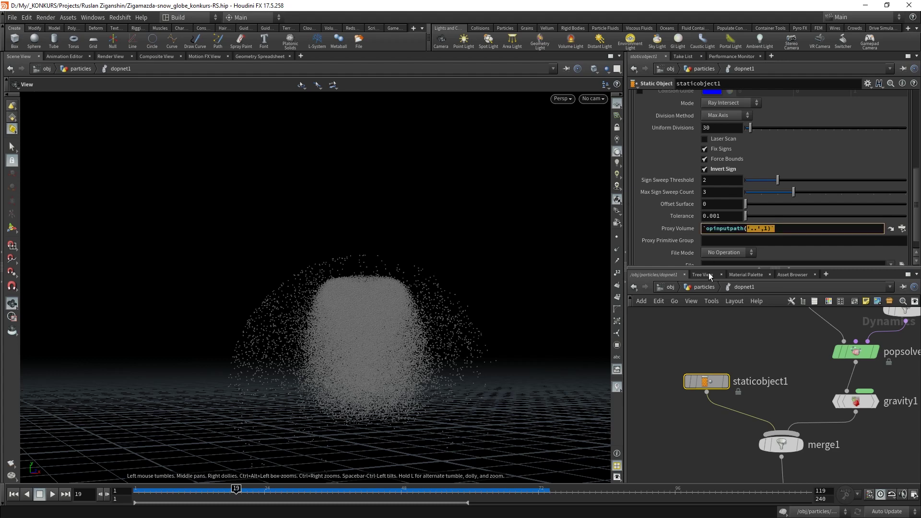
- Disconnect staticobject1 from merge1 and play the simulation without the collider
left_click(705, 287)
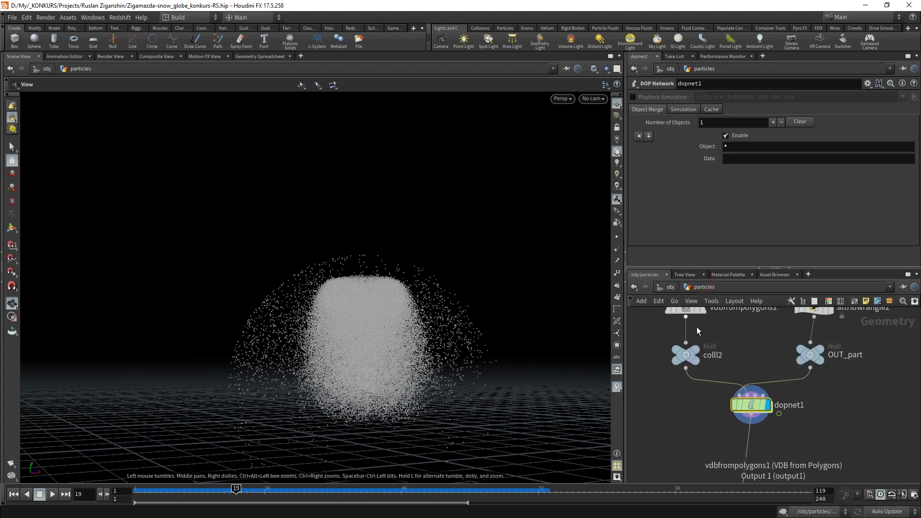
scroll(720, 341, "up", 2)
double_click(765, 454)
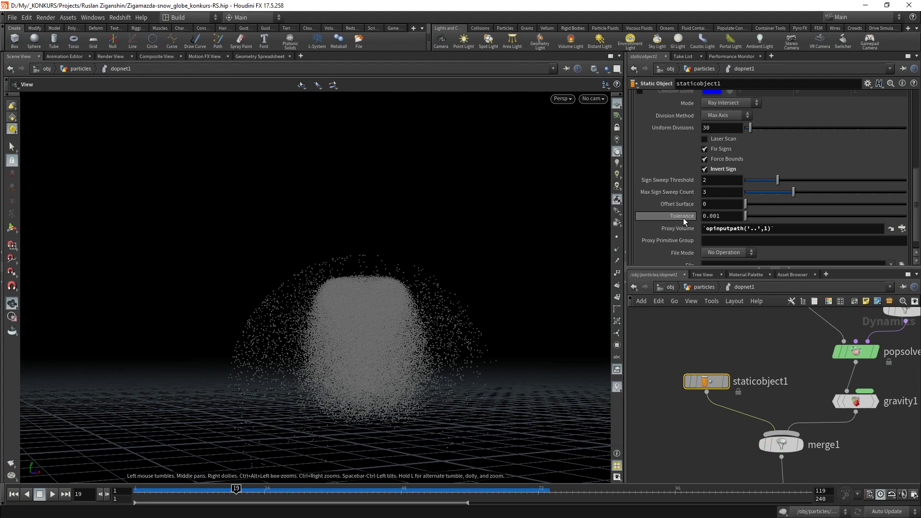
scroll(687, 218, "up", 5)
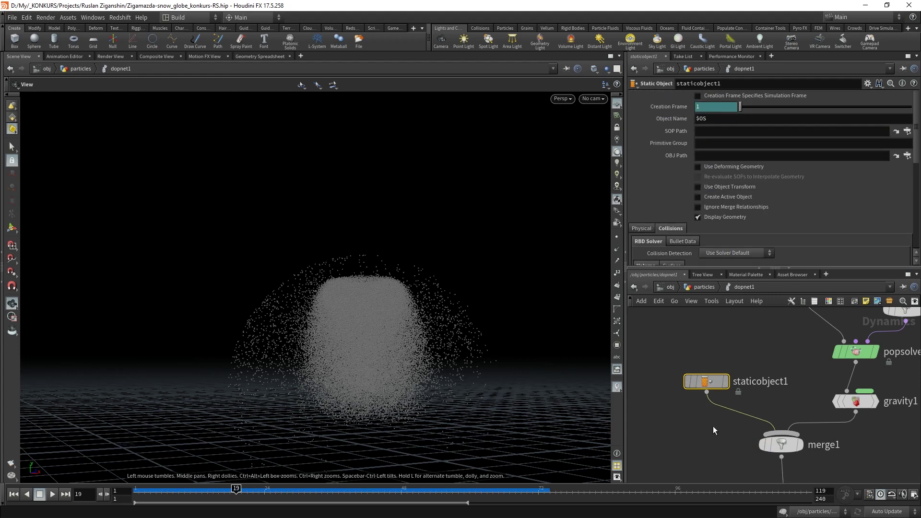
left_click_drag(724, 425, 768, 396)
left_click_drag(236, 490, 137, 489)
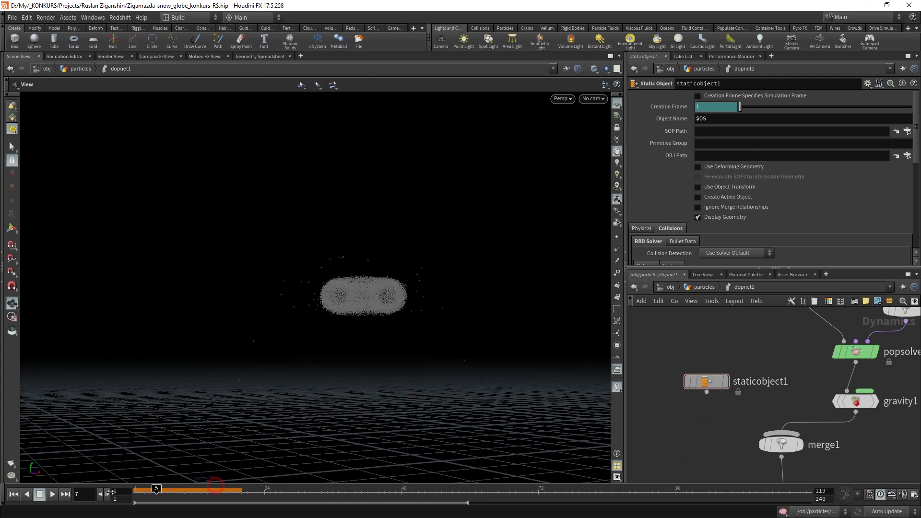
left_click(53, 494)
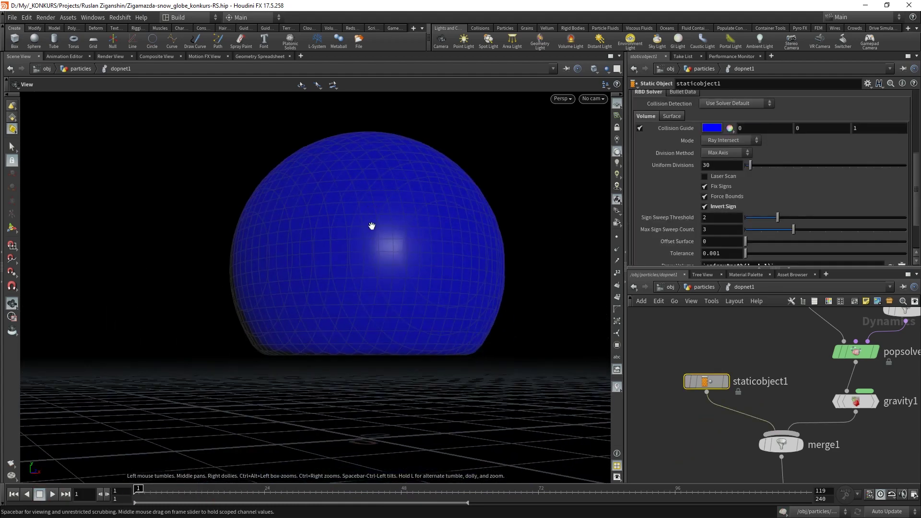
left_click_drag(372, 226, 387, 282)
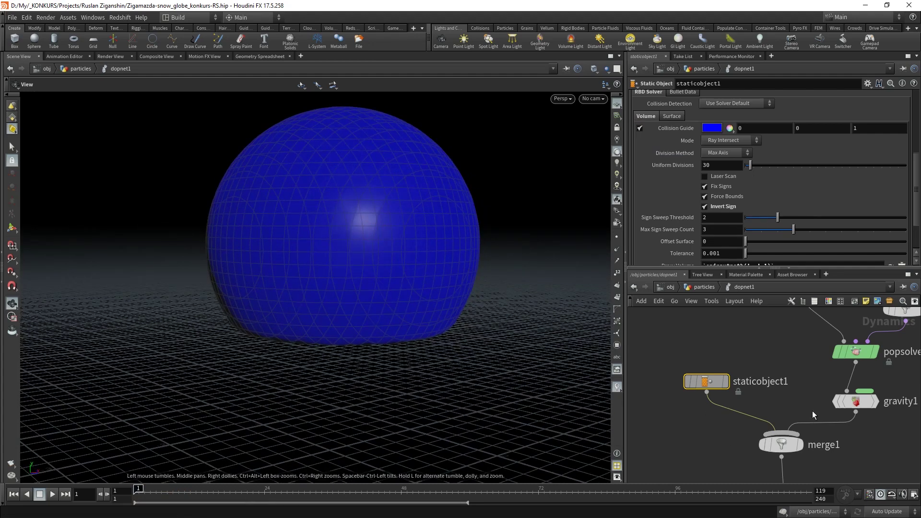
- Hide the collision guide, show particles as cyan points, and replay the sim to frame 27
left_click(641, 129)
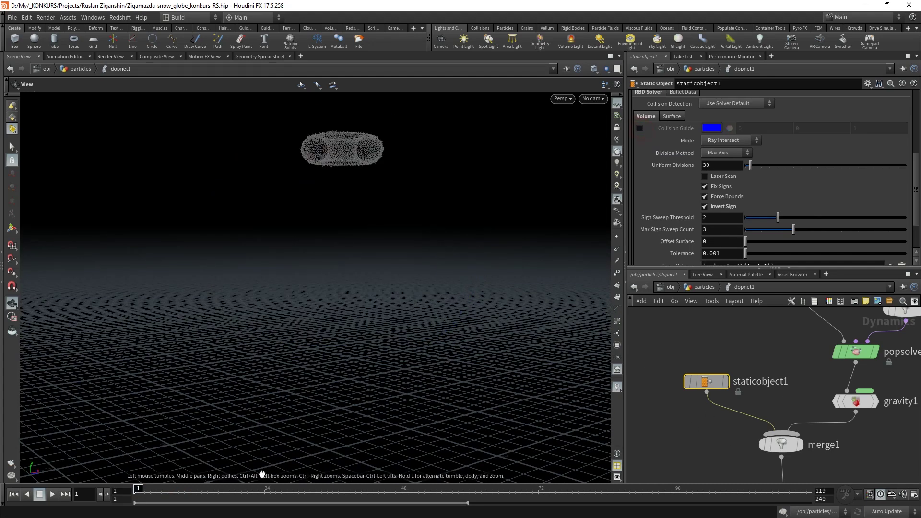
left_click(55, 496)
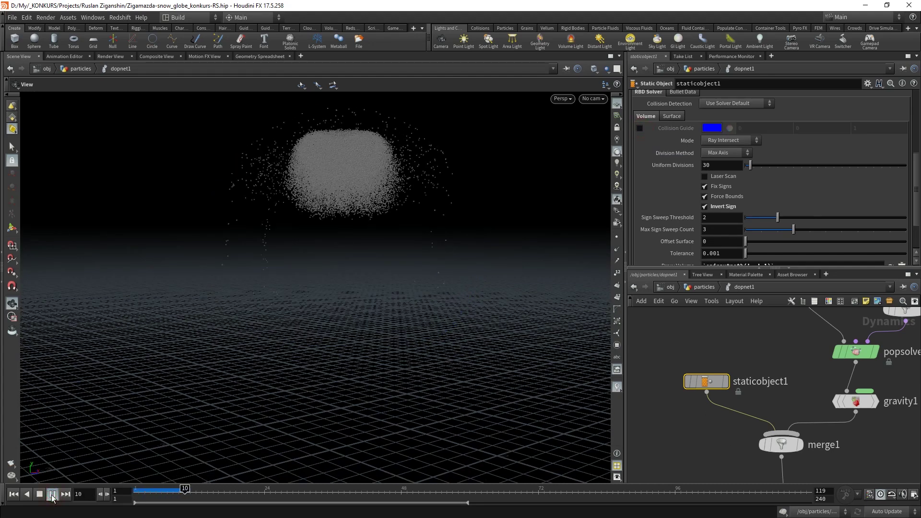
mouse_move(222, 457)
left_mouse_down()
mouse_move(331, 262)
mouse_move(385, 341)
mouse_move(362, 320)
mouse_move(384, 325)
left_mouse_up()
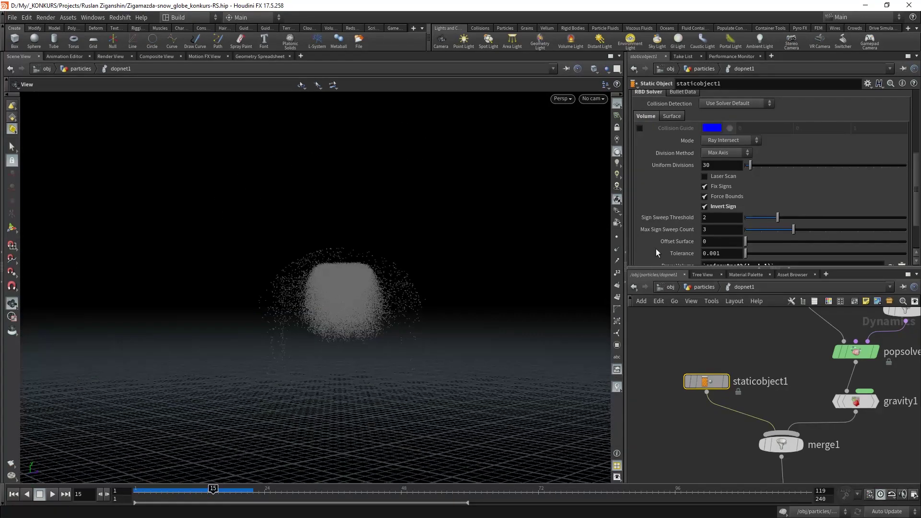
left_click(617, 237)
left_click_drag(411, 257, 417, 274)
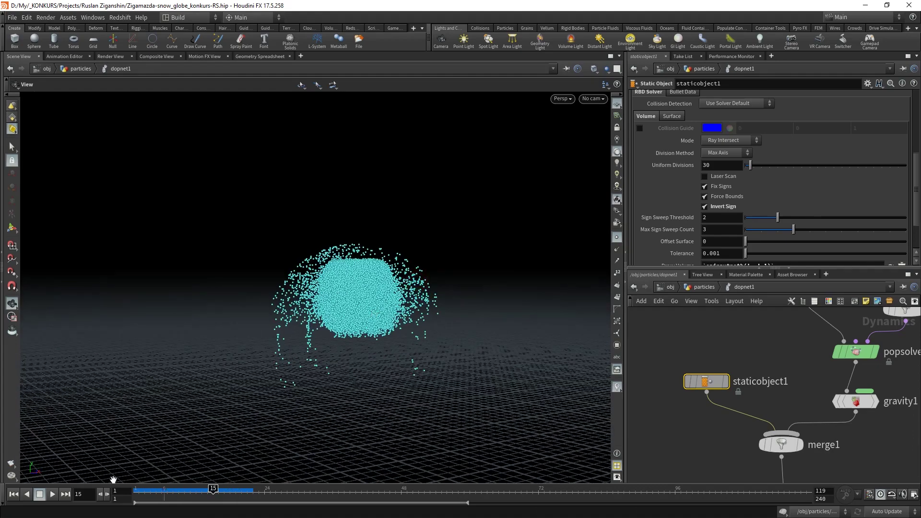
left_click(54, 494)
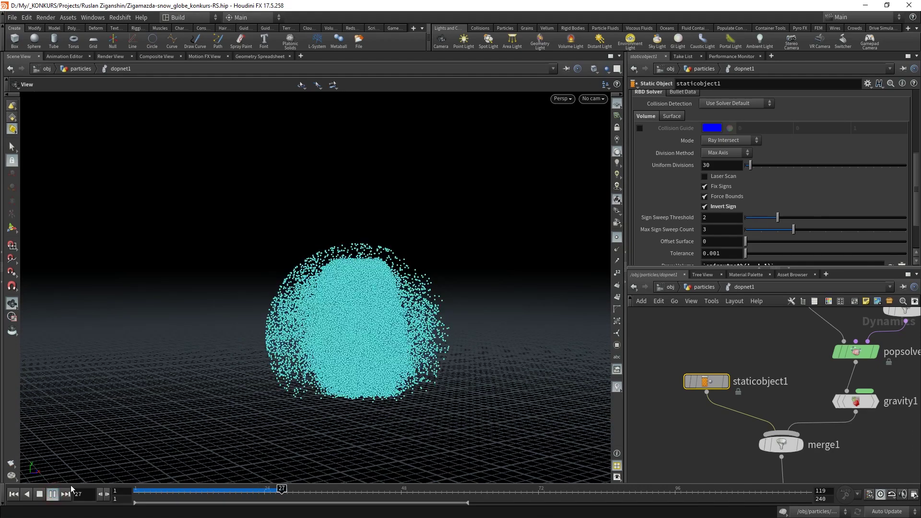
left_click_drag(214, 483, 282, 489)
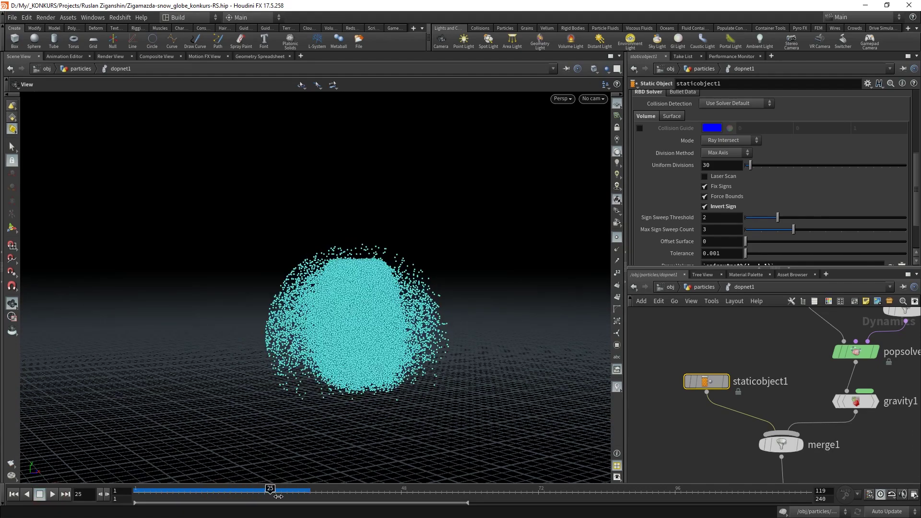
key("h")
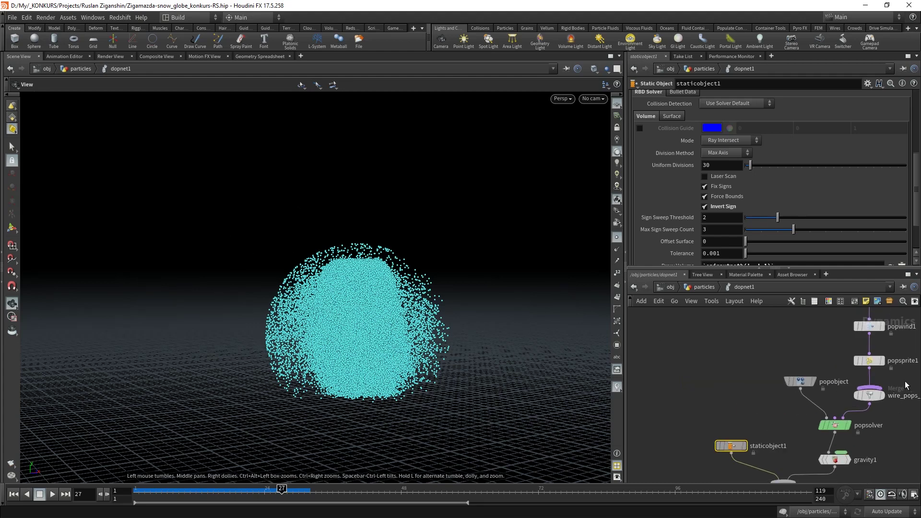
scroll(805, 370, "up", 3)
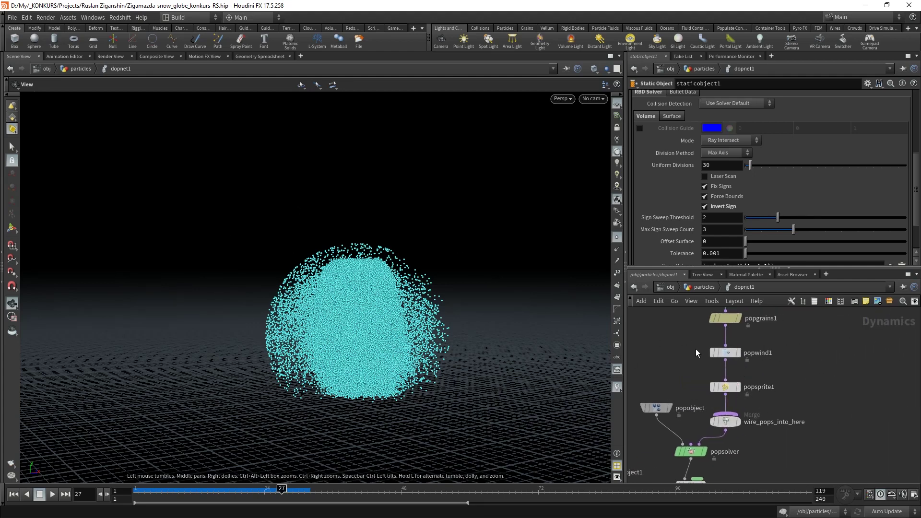
- Review popgrains1's settings, then popwind1's settings
middle_click_drag(710, 325, 718, 374)
left_click(721, 370)
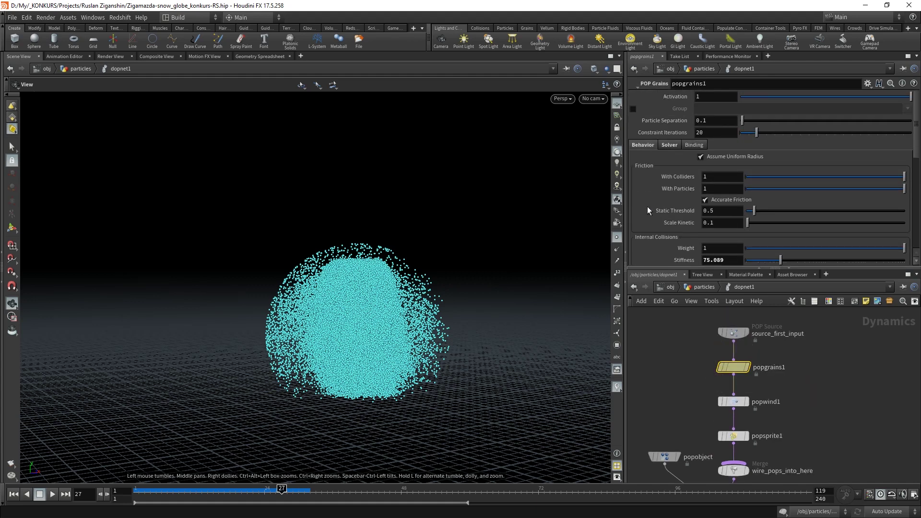
scroll(648, 211, "down", 2)
scroll(664, 209, "up", 2)
left_click(734, 401)
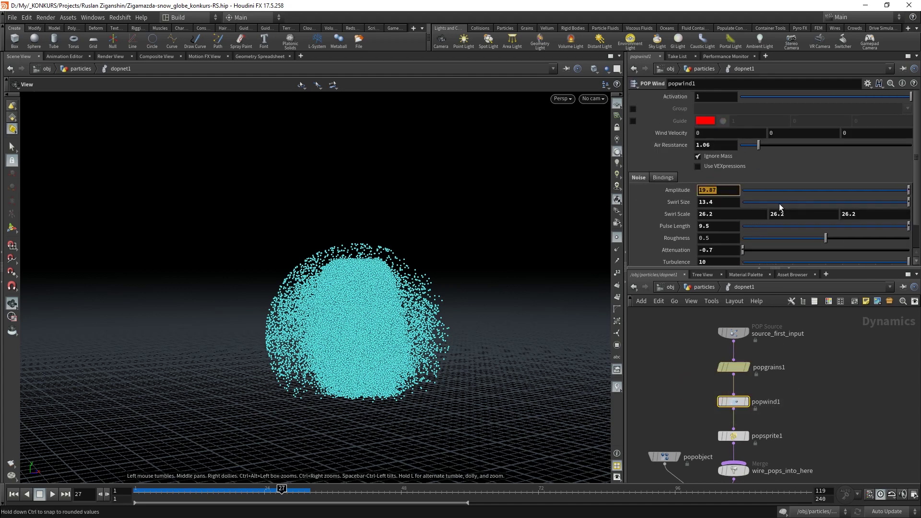
- Test the simulation with wind amplitude lowered to 1.94 and with popwind1 bypassed
left_click(774, 190)
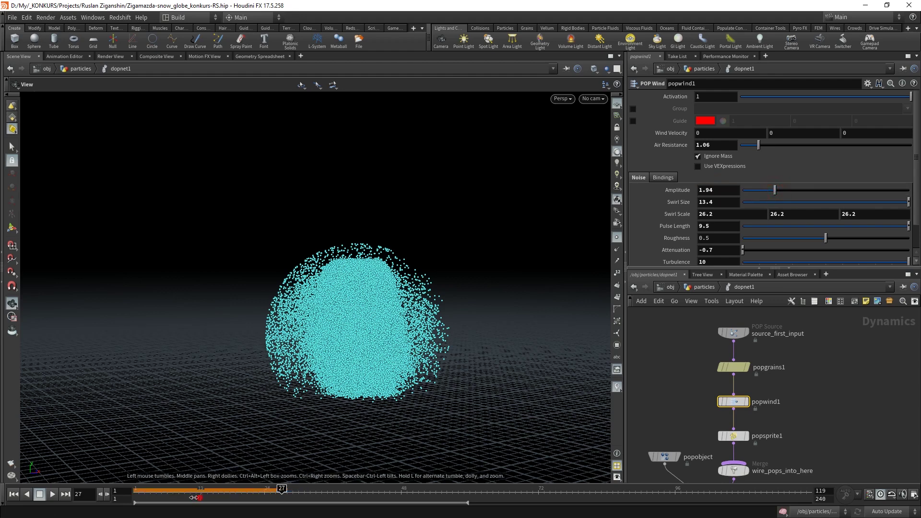
left_click(13, 495)
left_click(53, 494)
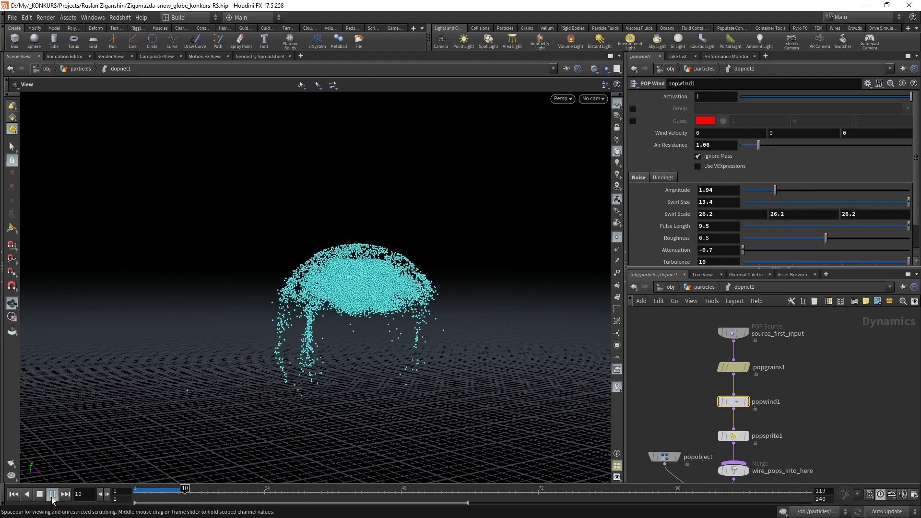
left_click(39, 494)
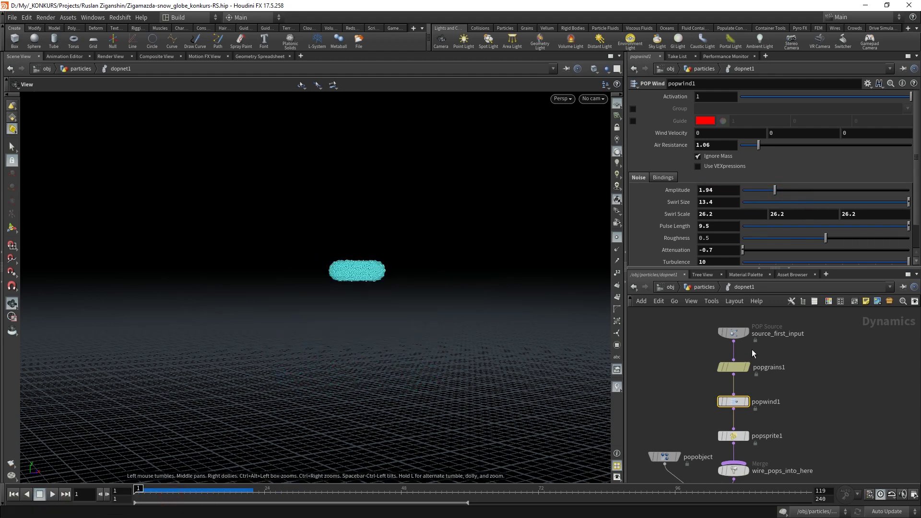
left_click(721, 401)
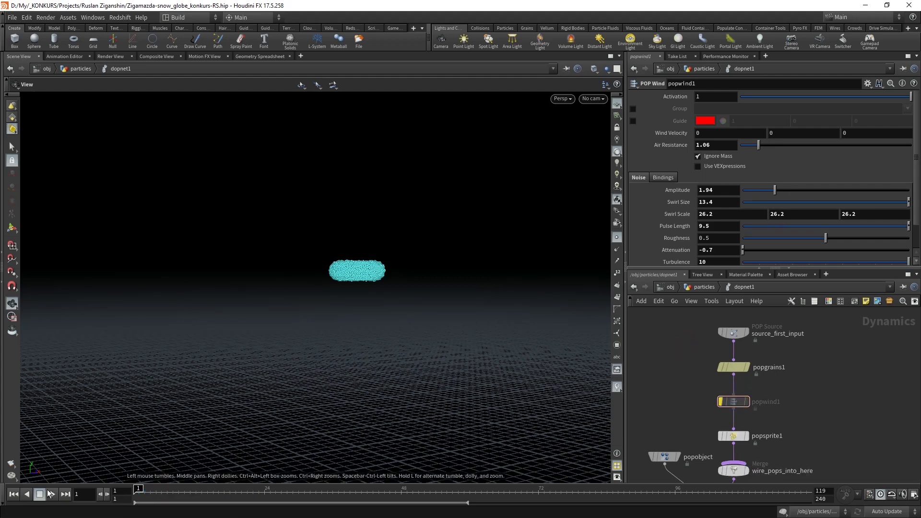
left_click(53, 495)
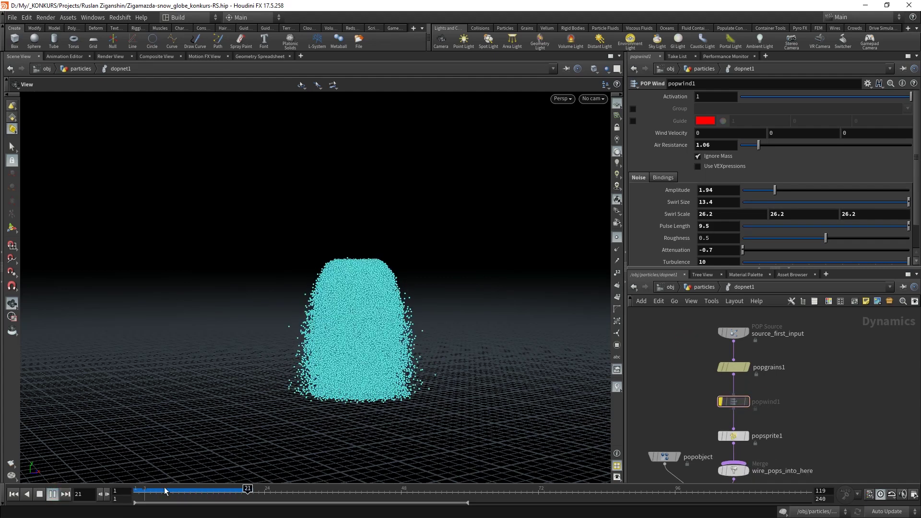
left_click(39, 494)
- Re-enable popwind1, restore its amplitude to 19.87, and select gravity1 (force 0, -5, 0)
left_click(721, 402)
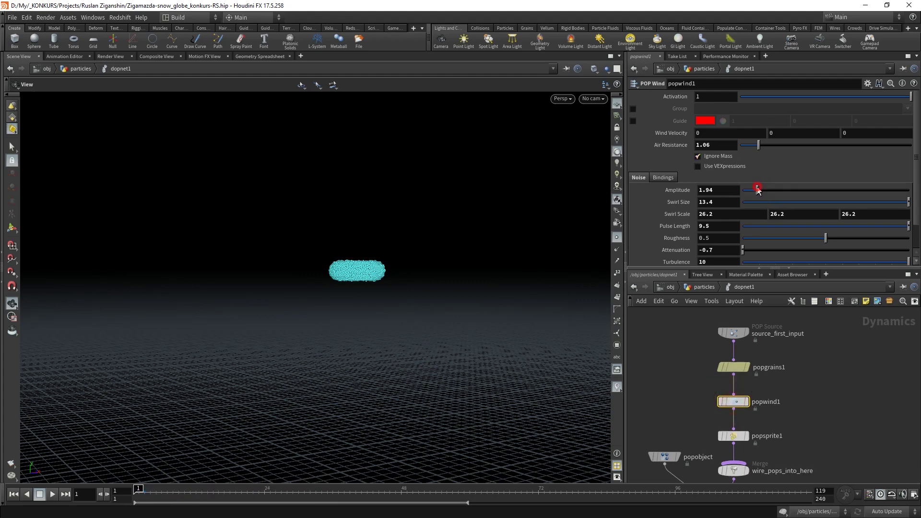
left_click_drag(758, 188, 764, 191)
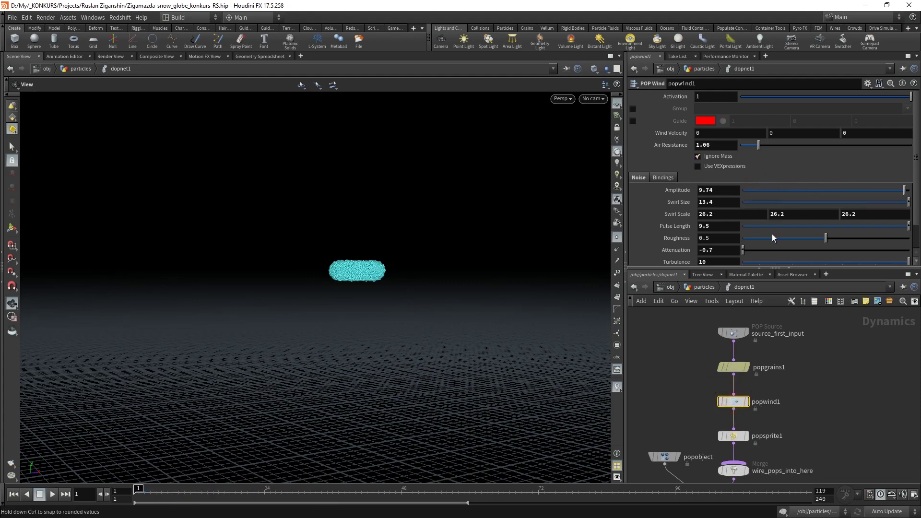
key("ctrl+z")
key("ctrl+z")
key("ctrl+z")
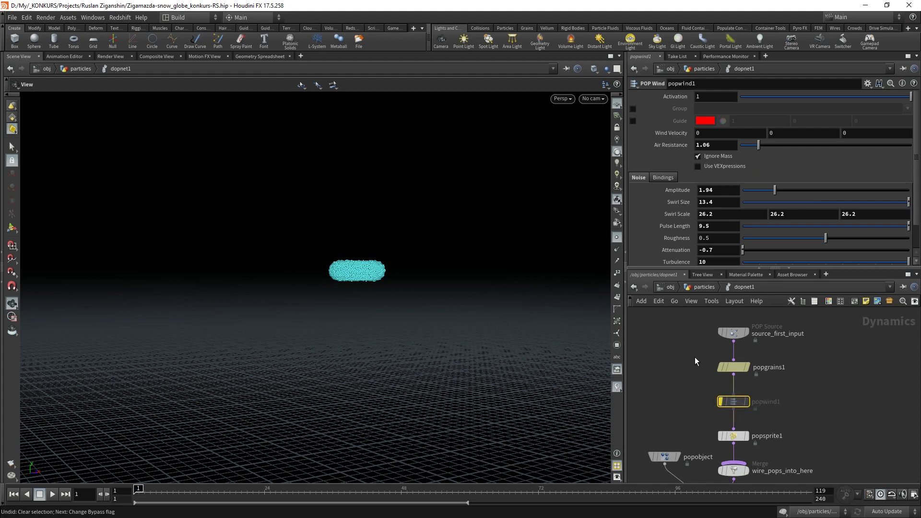
scroll(693, 308, "down", 1)
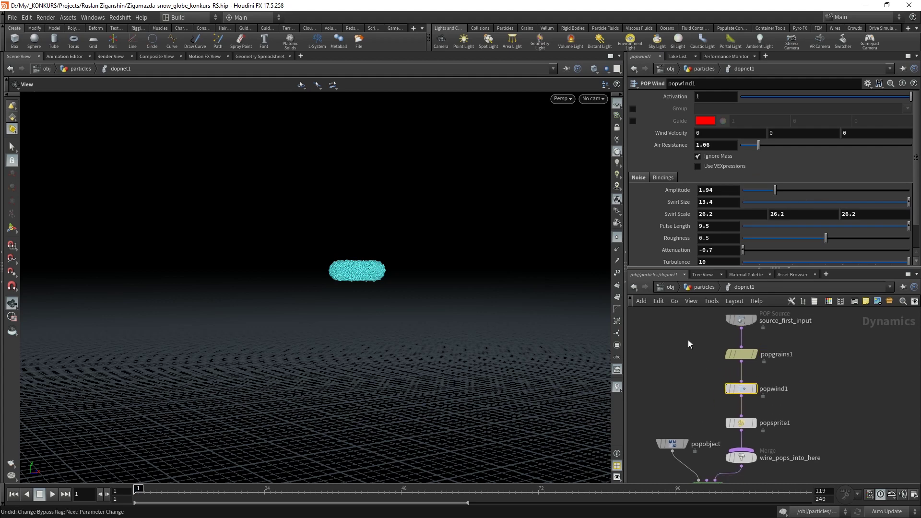
key("ctrl+z")
scroll(783, 402, "down", 2)
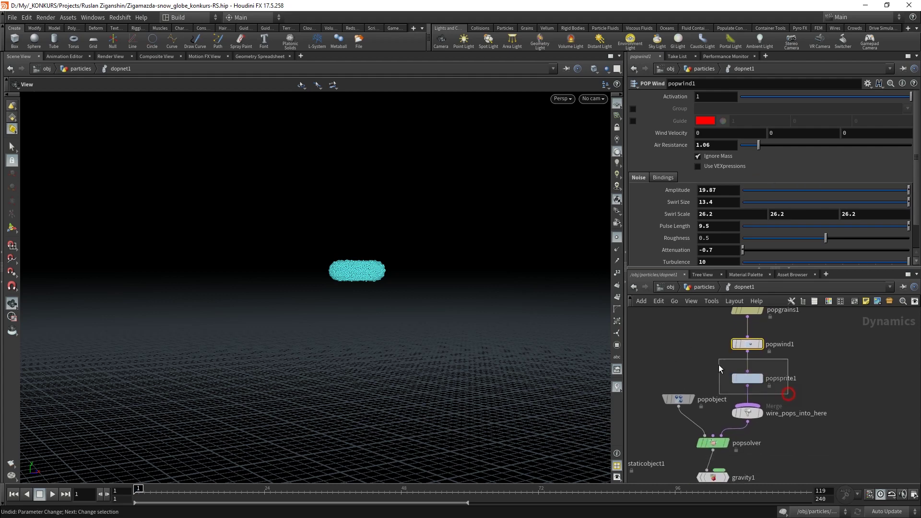
left_click(713, 477)
- Display the POP null output, then check the particles object's Redshift particle scale of 0.004
key("f")
key("Down")
key("Down")
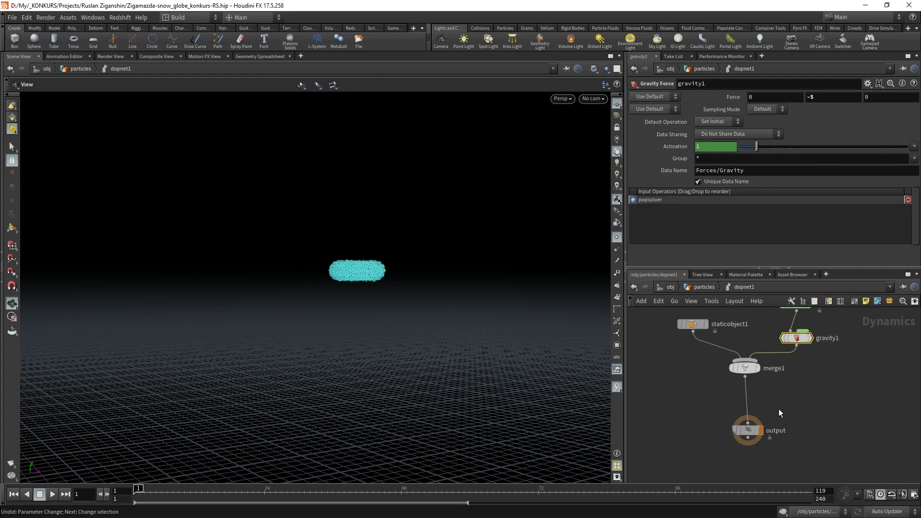
left_click(696, 288)
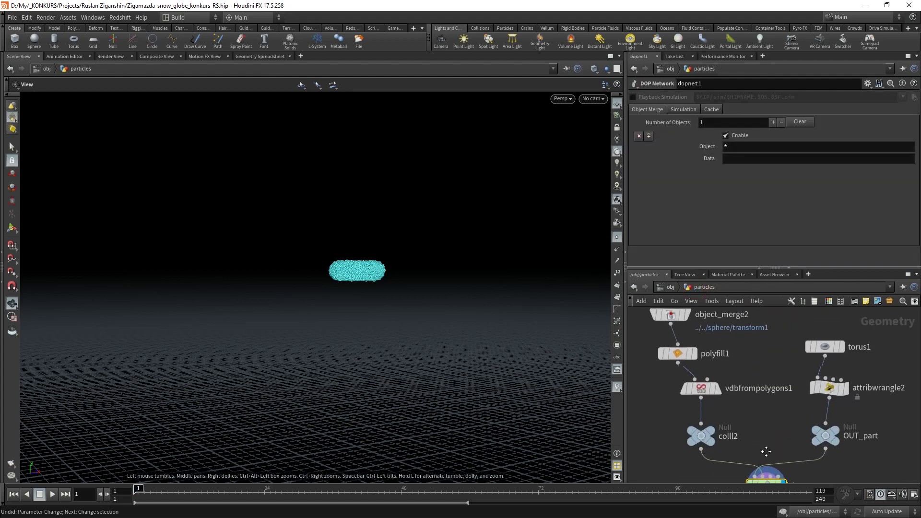
key("Down")
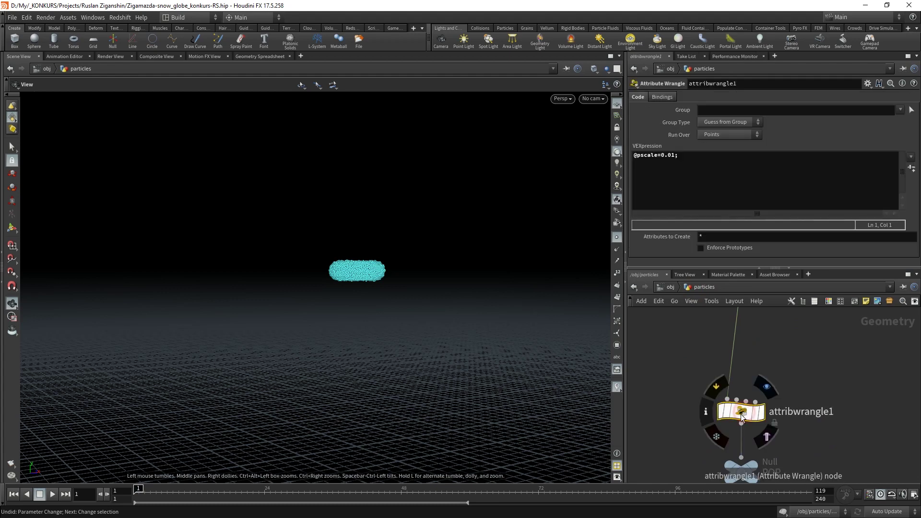
scroll(741, 414, "up", 3)
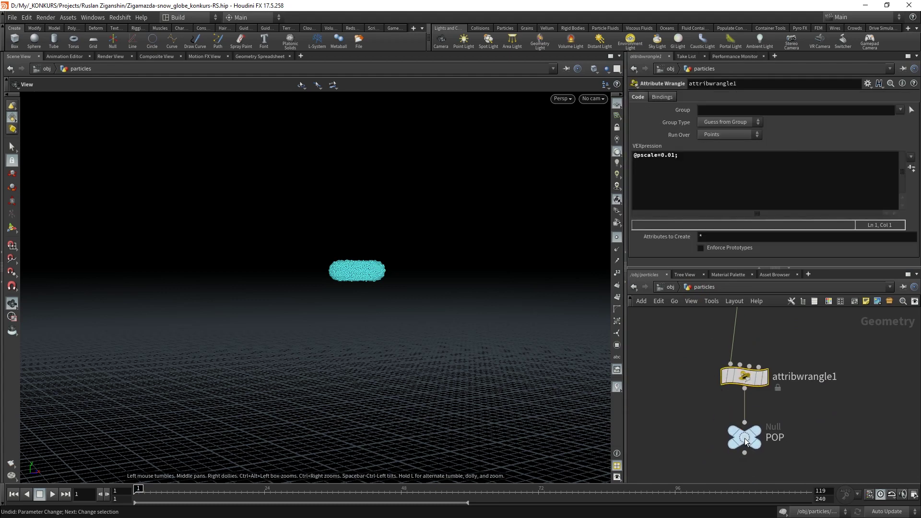
left_click(758, 430)
key("u")
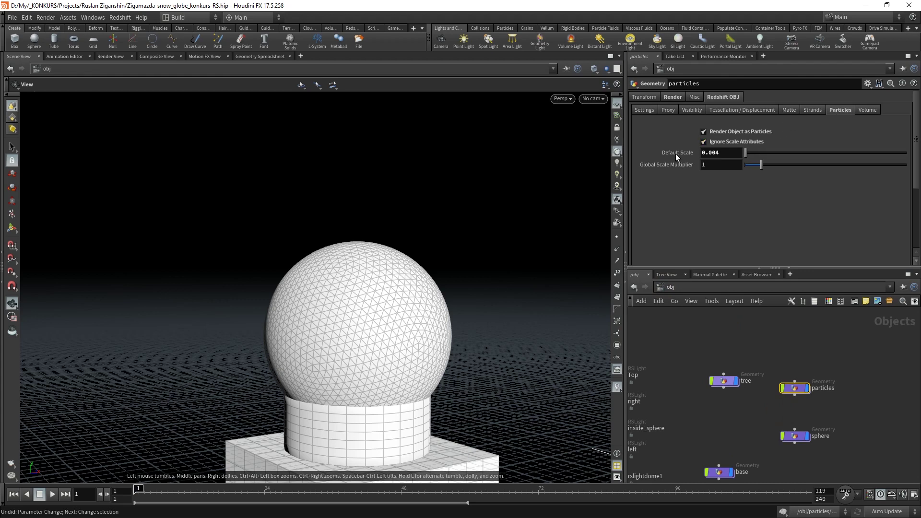
double_click(795, 388)
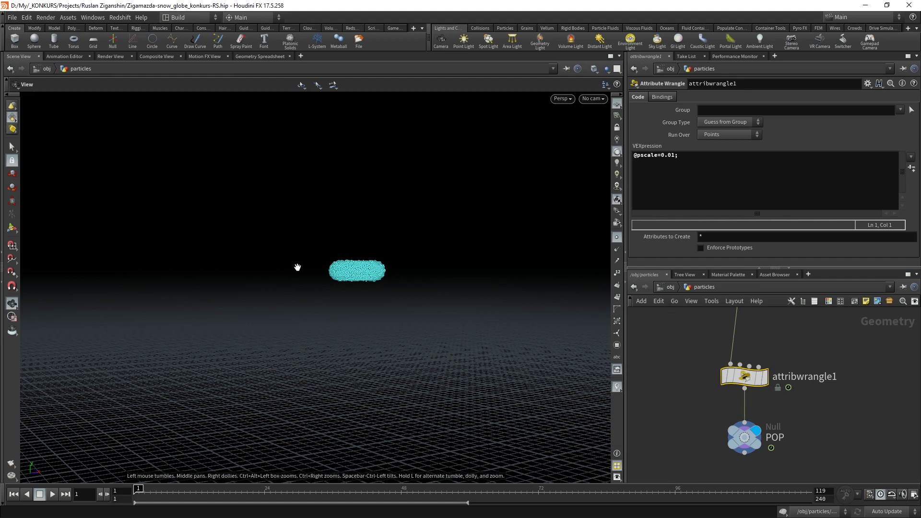
left_click(670, 287)
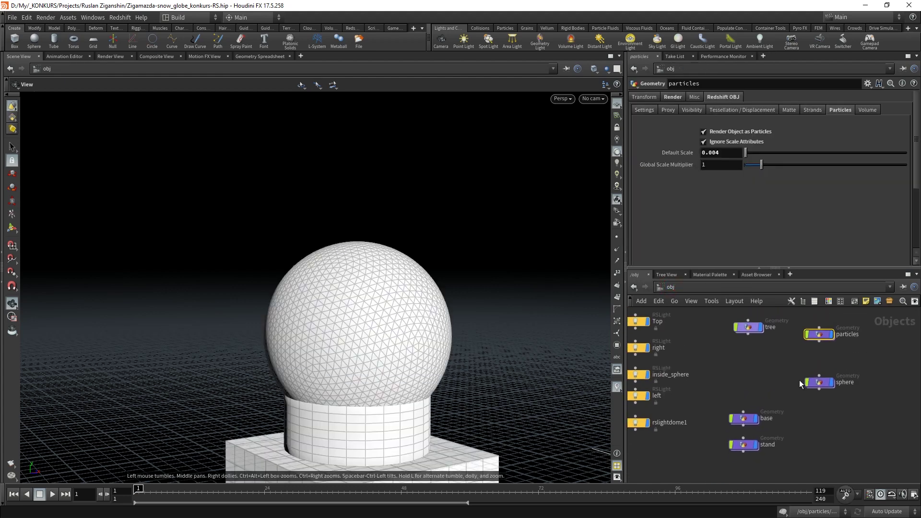
- Select all five Redshift lights and orbit to view the scene from above
key("h")
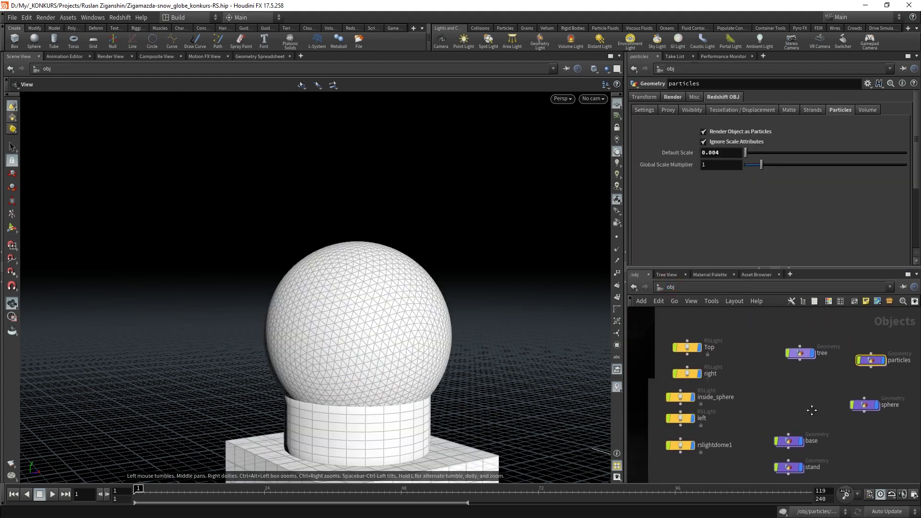
scroll(784, 439, "up", 3)
left_click_drag(774, 449, 736, 325)
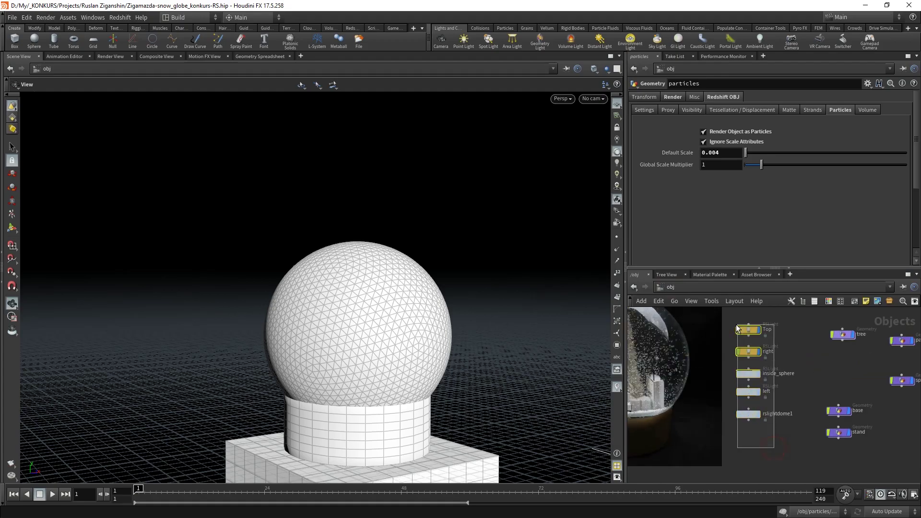
right_click_drag(367, 254, 159, 243)
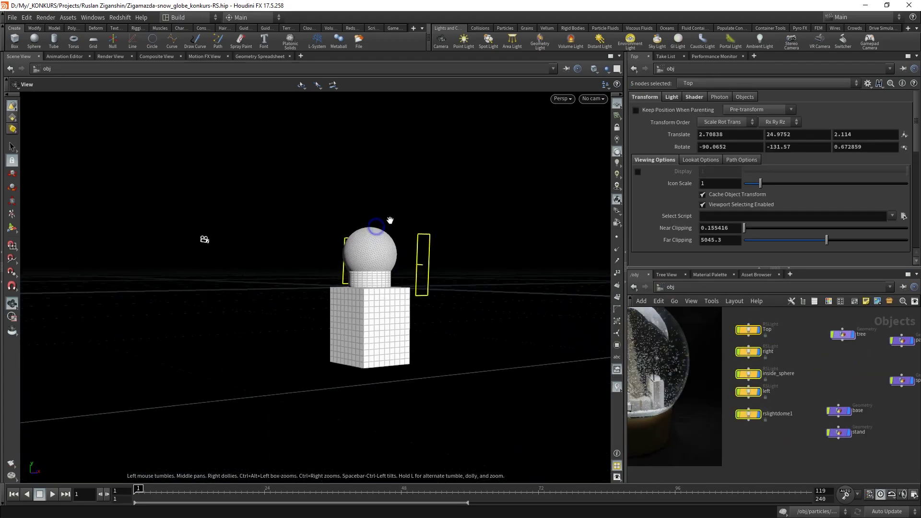
mouse_move(204, 241)
left_mouse_down()
mouse_move(531, 284)
mouse_move(504, 339)
mouse_move(550, 253)
mouse_move(555, 302)
mouse_move(421, 234)
left_mouse_up()
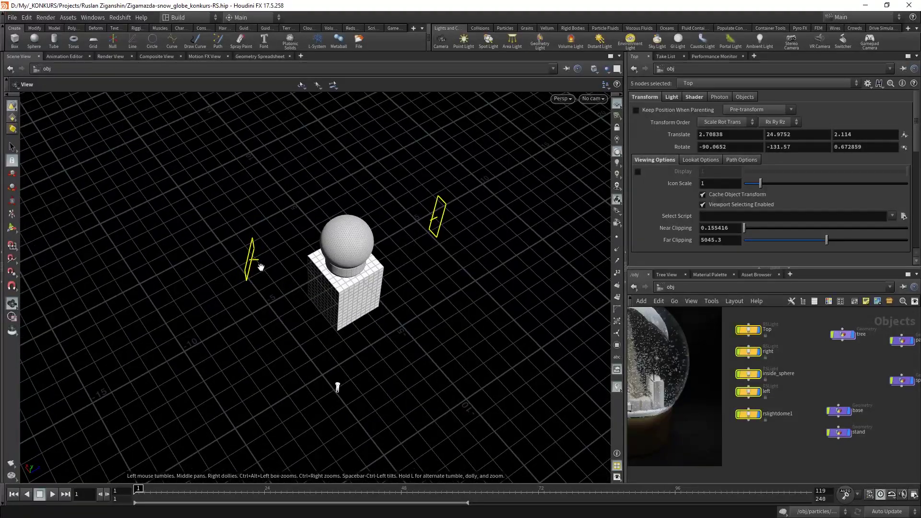
scroll(790, 387, "up", 3)
- Inspect rslightdome1's shader settings (intensity multiplier 0.01) and zoom into the reference photo
left_click(718, 433)
left_click(693, 96)
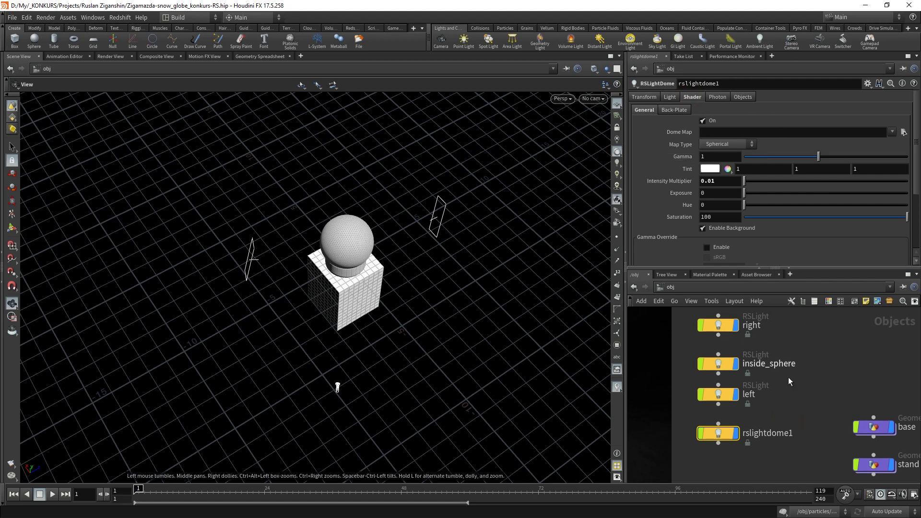
scroll(796, 372, "down", 2)
scroll(797, 374, "down", 2)
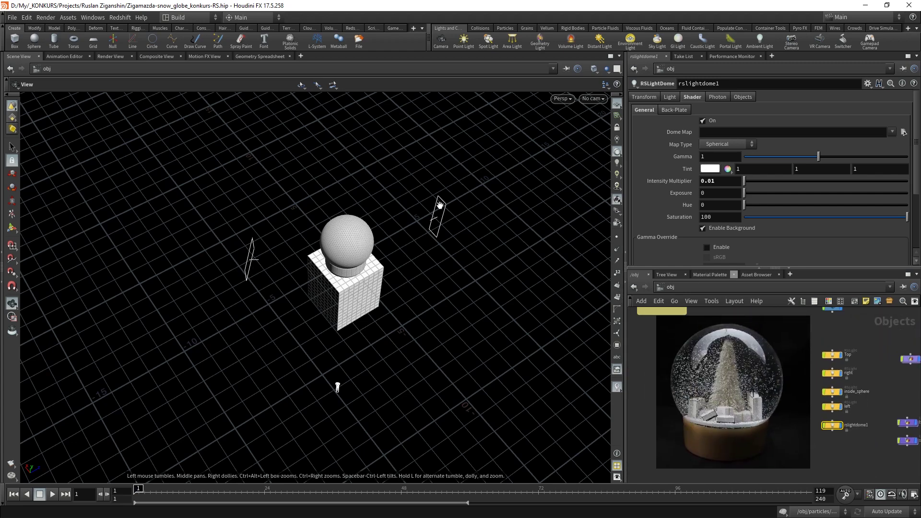
scroll(784, 377, "down", 3)
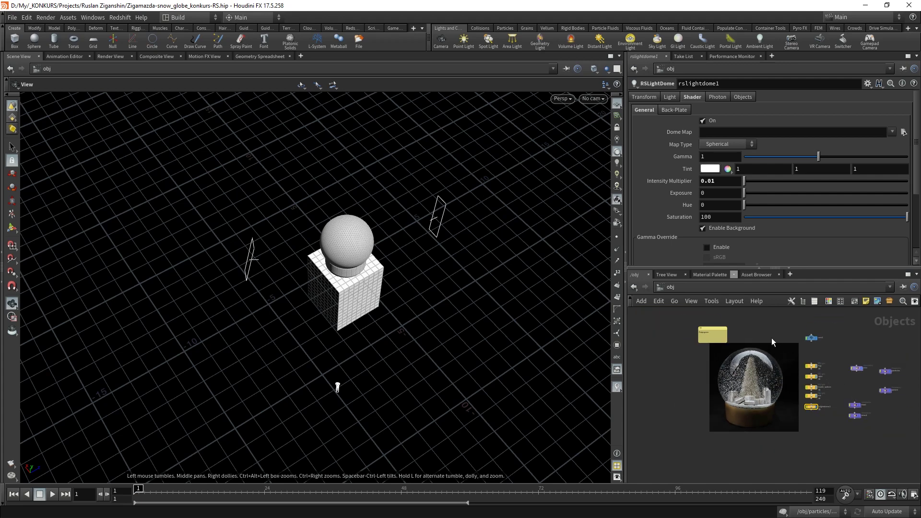
scroll(840, 378, "up", 2)
scroll(816, 382, "up", 2)
scroll(784, 386, "up", 1)
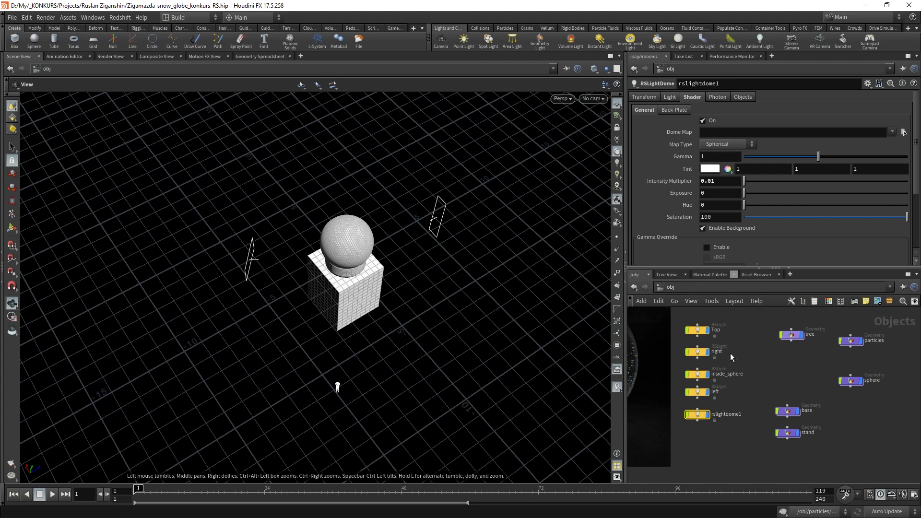
scroll(710, 359, "up", 5)
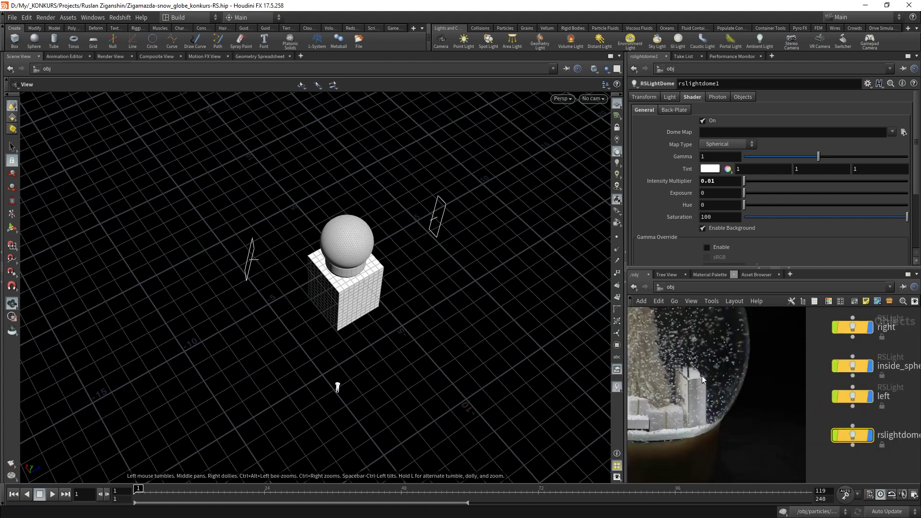
scroll(710, 359, "down", 3)
scroll(725, 412, "up", 5)
scroll(730, 373, "down", 3)
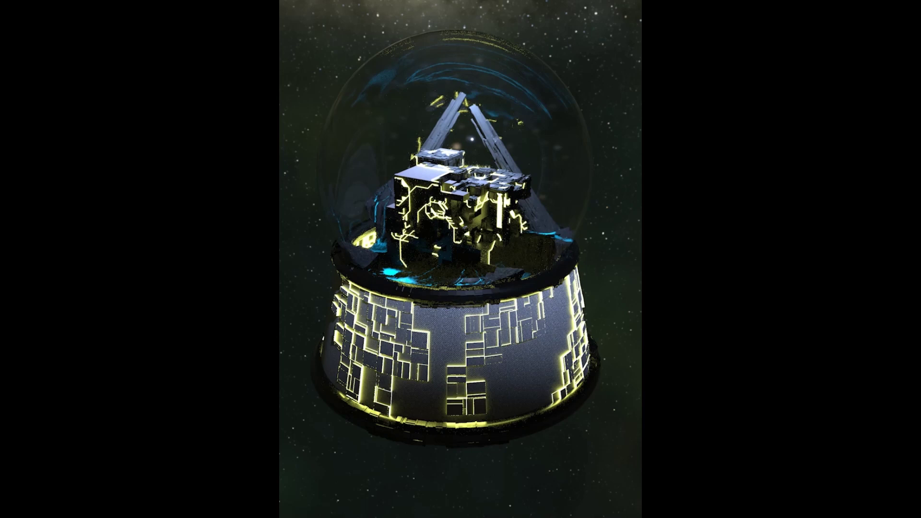
mouse_move(23, 497)
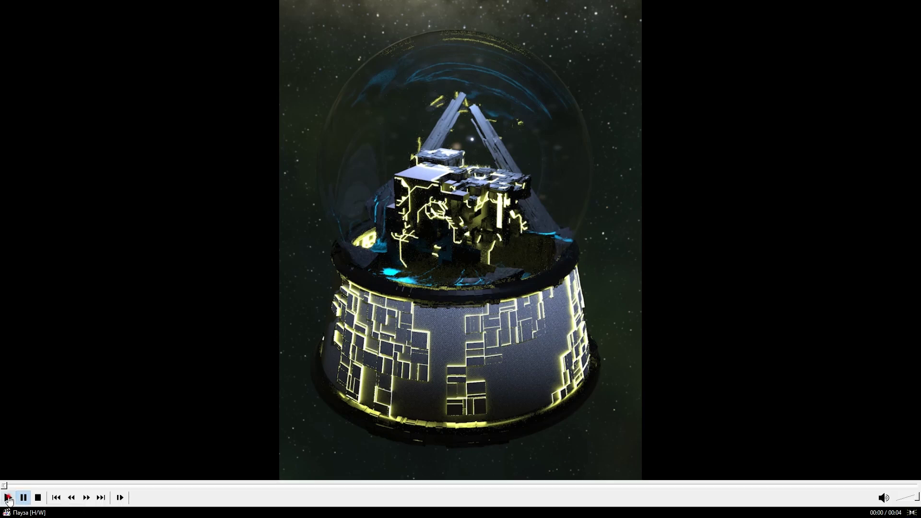
- Resume the full-screen snow globe video clip
left_click(9, 499)
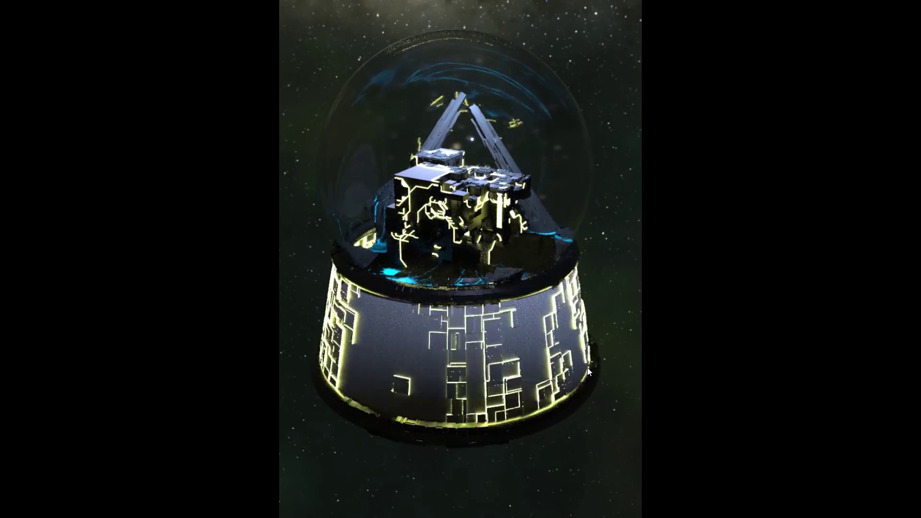
- Close the video player and pan the object network to show all nodes
double_click(668, 237)
left_click(663, 228)
left_click(705, 19)
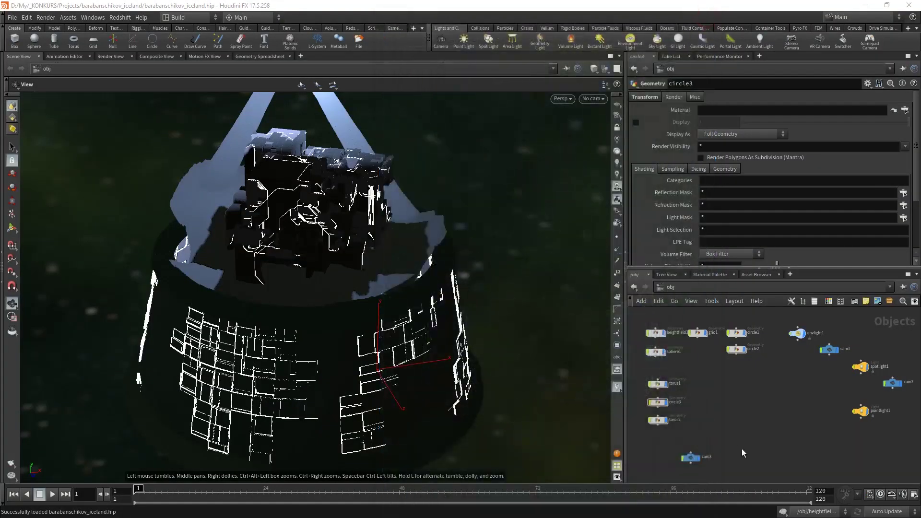
scroll(758, 415, "down", 3)
scroll(758, 415, "up", 2)
middle_click_drag(758, 415, 775, 375)
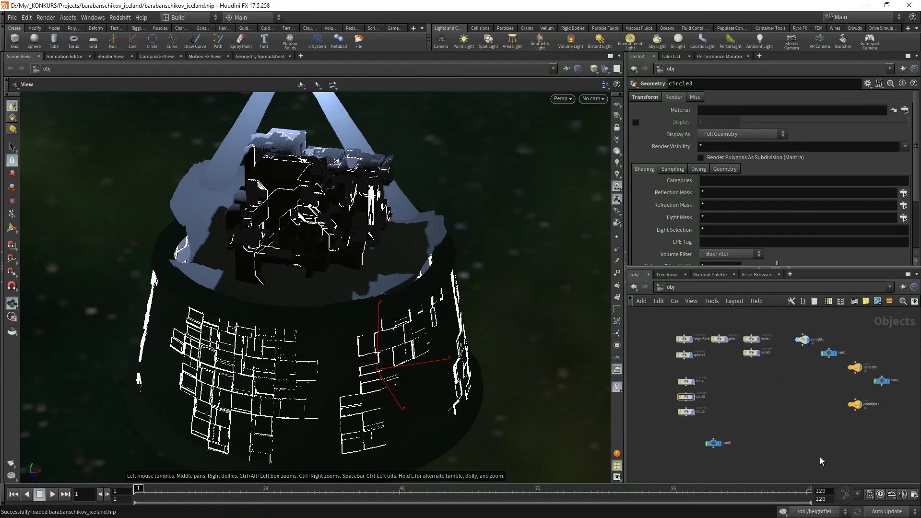
- Place cam3 beside the lights, select the six light/camera nodes, and view the whole globe
left_click_drag(715, 442, 830, 422)
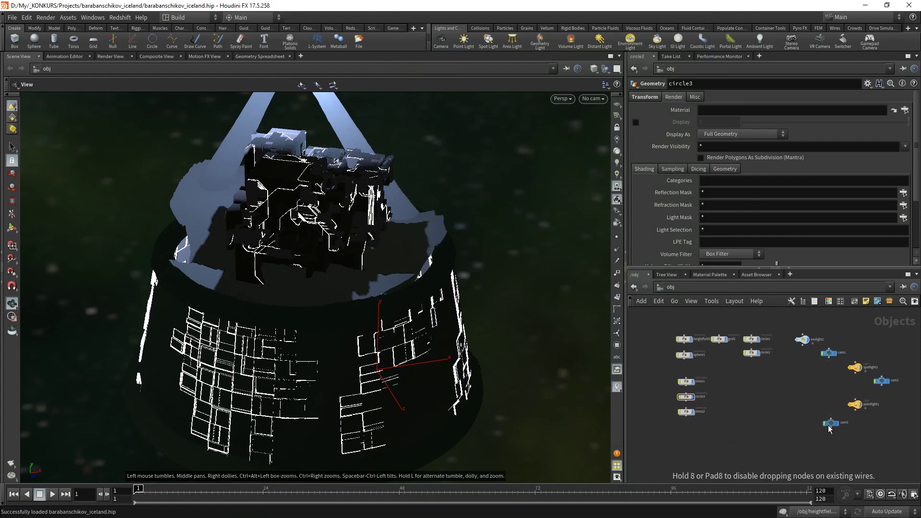
left_click_drag(794, 318, 896, 452)
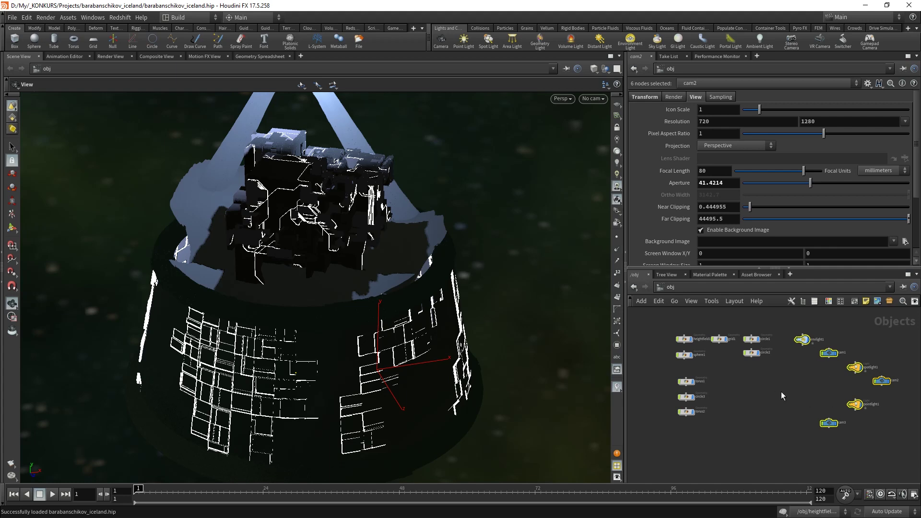
scroll(779, 338, "up", 1)
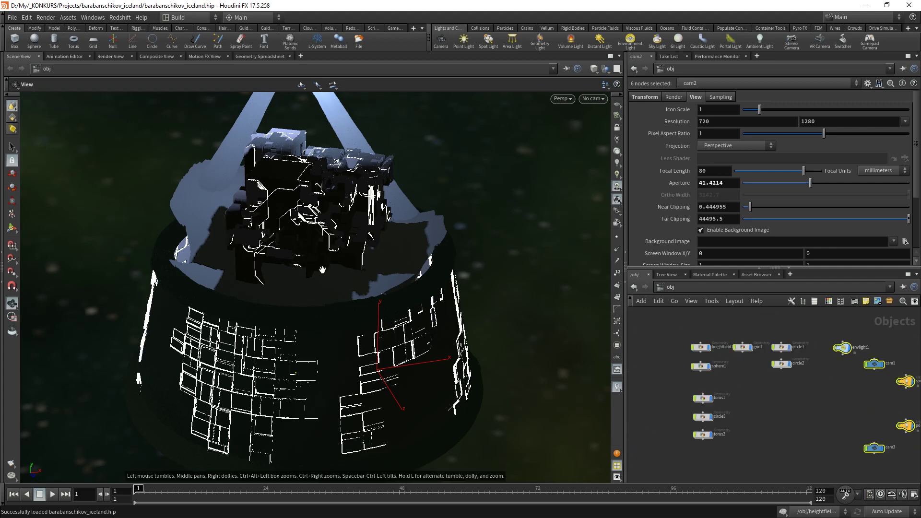
scroll(322, 270, "down", 5)
mouse_move(323, 270)
left_mouse_down()
mouse_move(488, 266)
mouse_move(360, 325)
left_mouse_up()
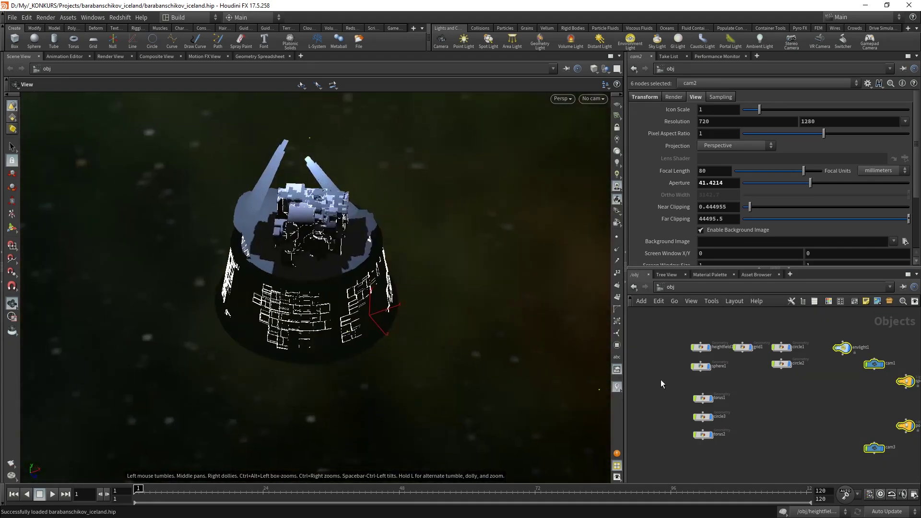
scroll(712, 353, "up", 3)
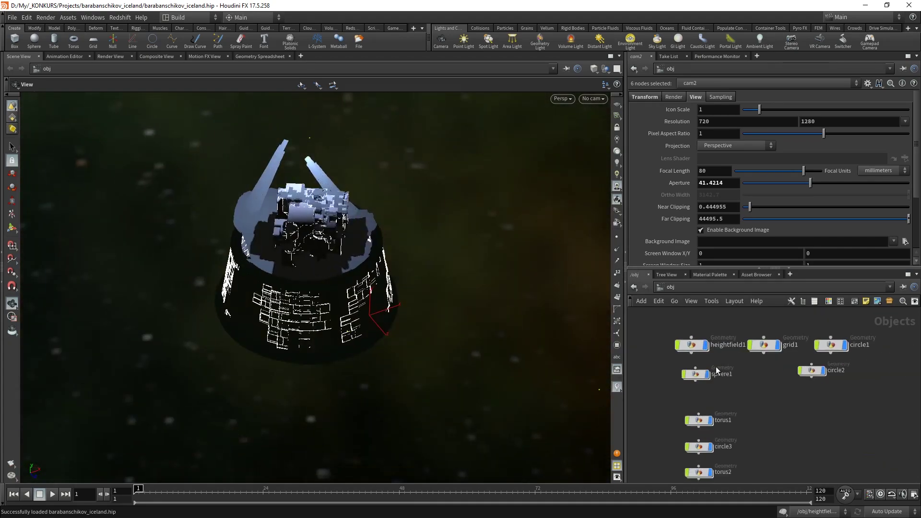
- Clear sphere1's /mat/glass material, then undo to restore it
double_click(692, 382)
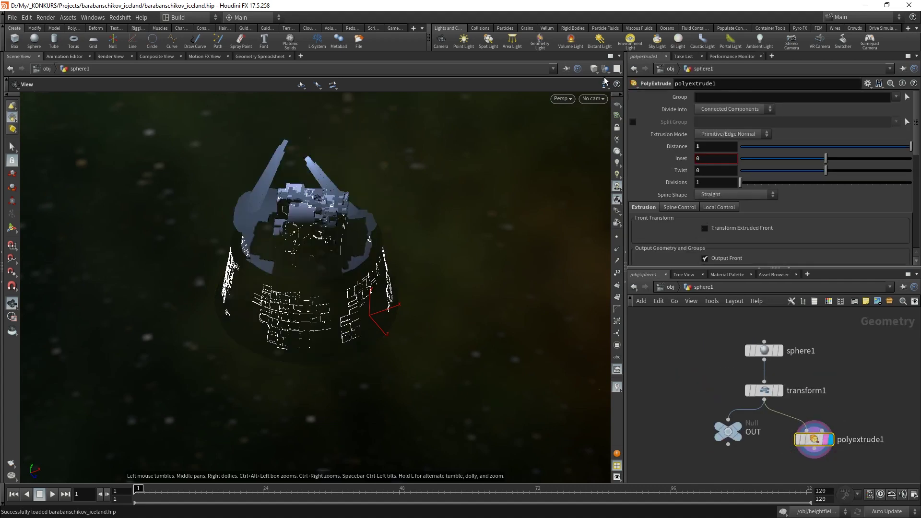
key("g")
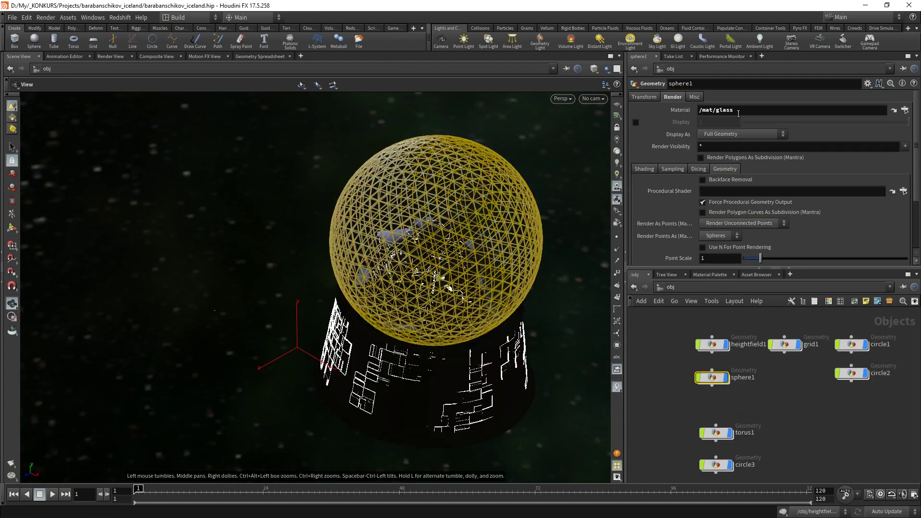
triple_click(739, 113)
key("BackSpace")
left_click(714, 381)
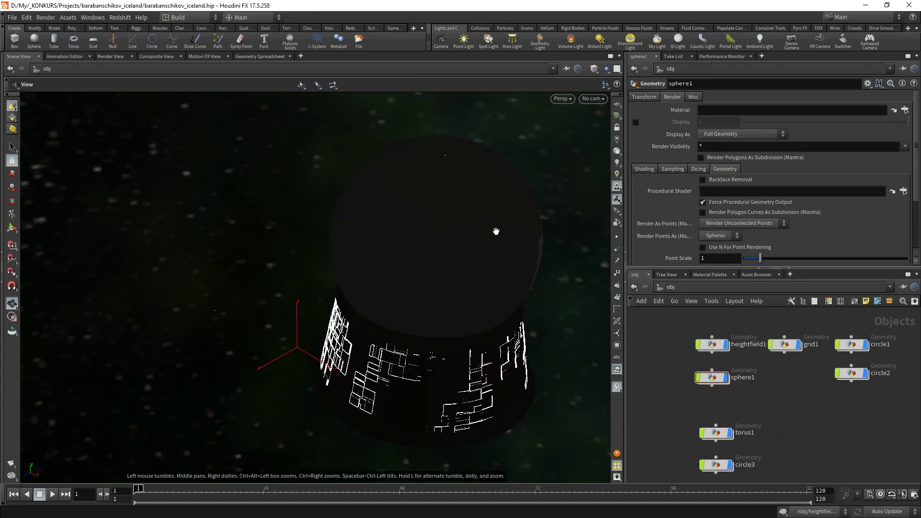
key("ctrl+z")
- Make sphere1's geometry visible and switch the globe to wireframe display
double_click(718, 381)
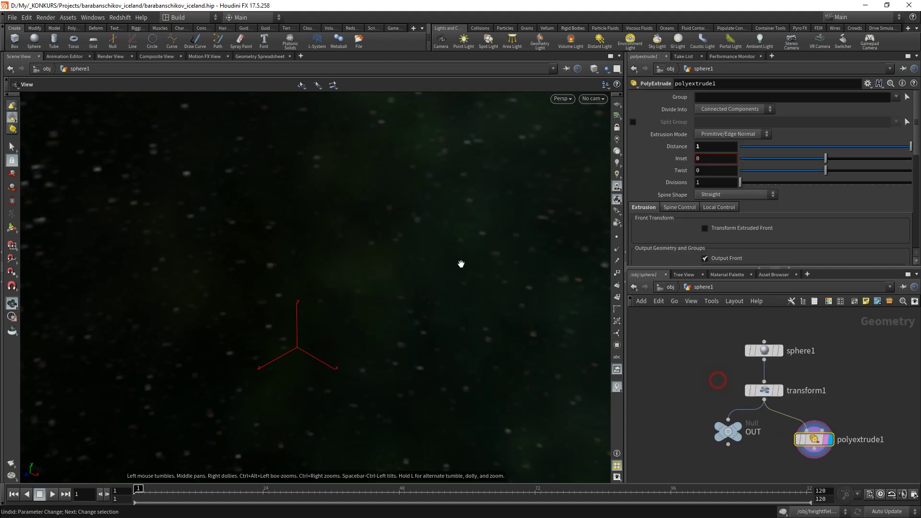
left_click(618, 198)
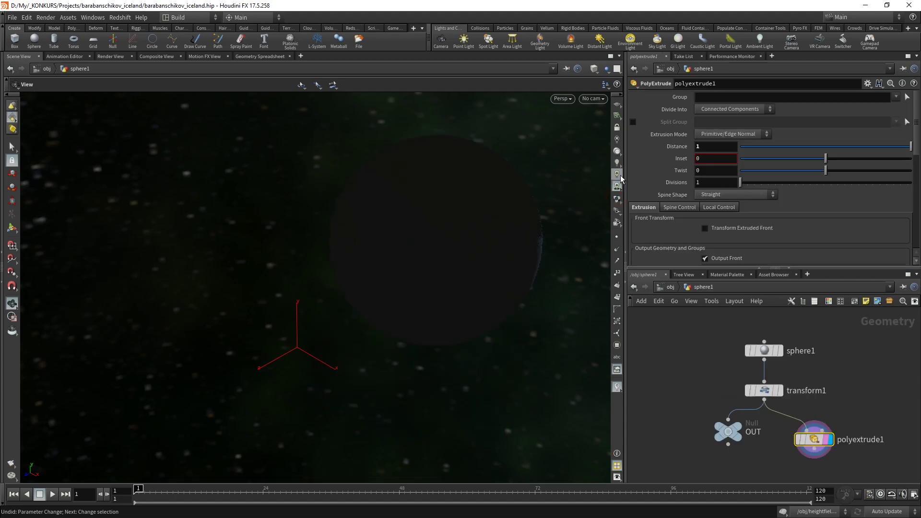
scroll(488, 259, "up", 5)
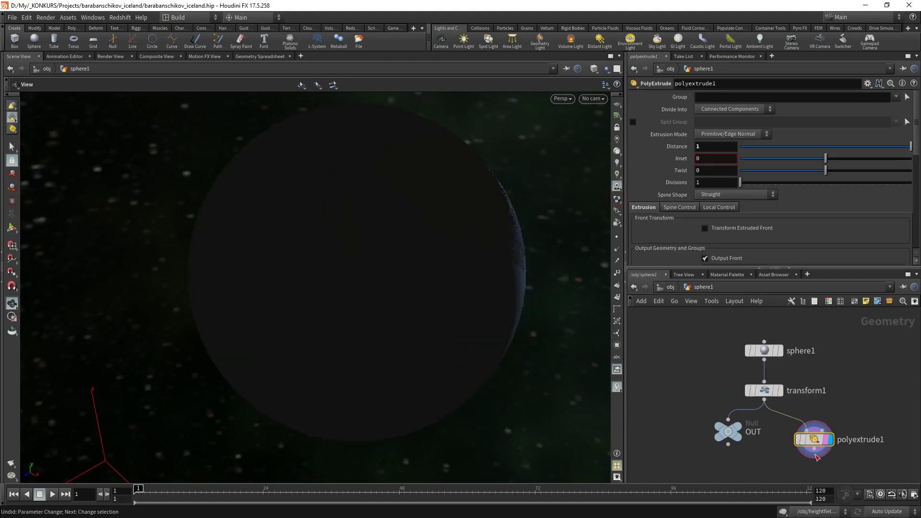
scroll(679, 235, "down", 3)
scroll(749, 240, "down", 2)
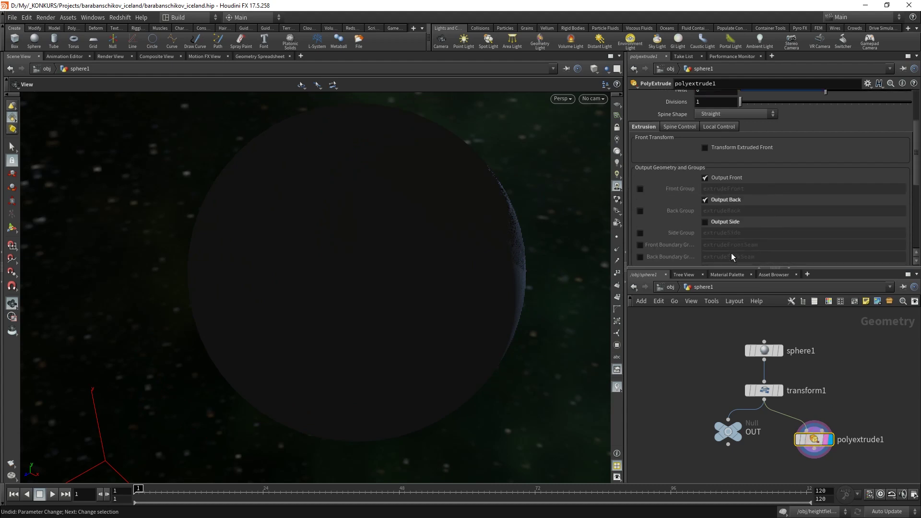
scroll(693, 112, "up", 5)
scroll(676, 177, "down", 4)
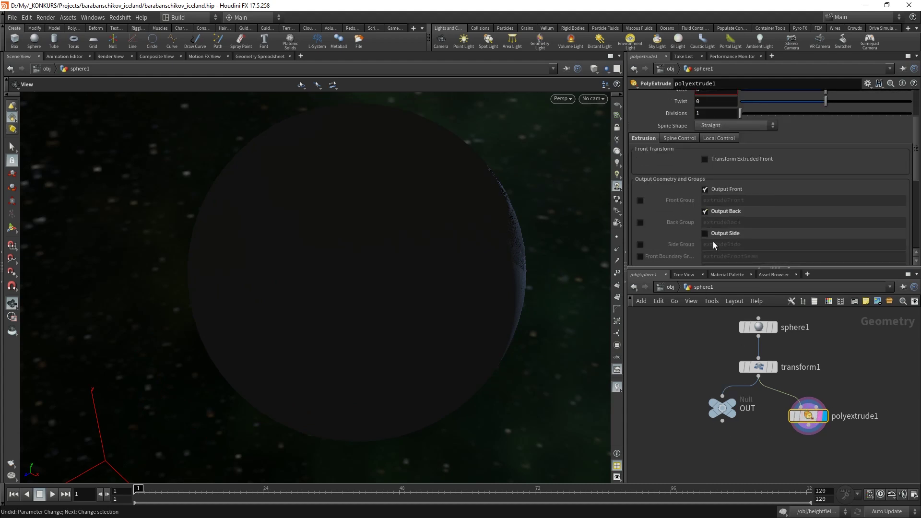
scroll(681, 204, "up", 5)
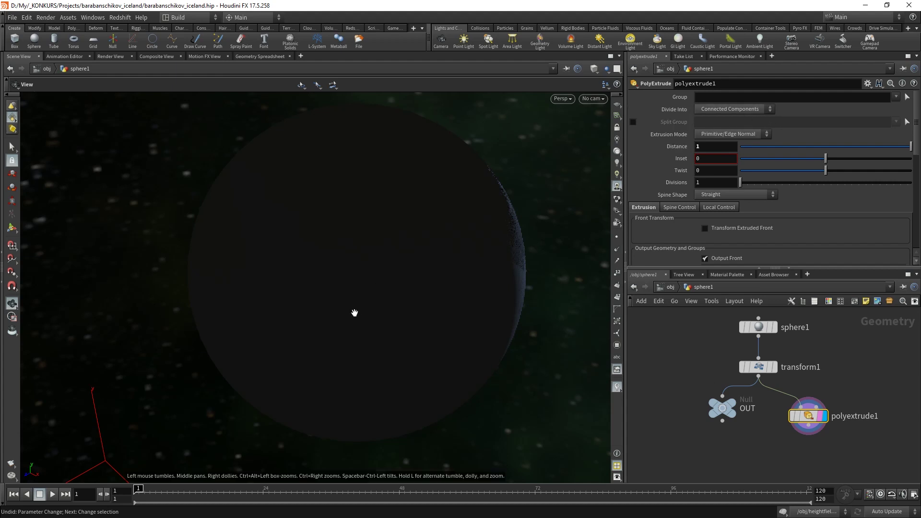
key("w")
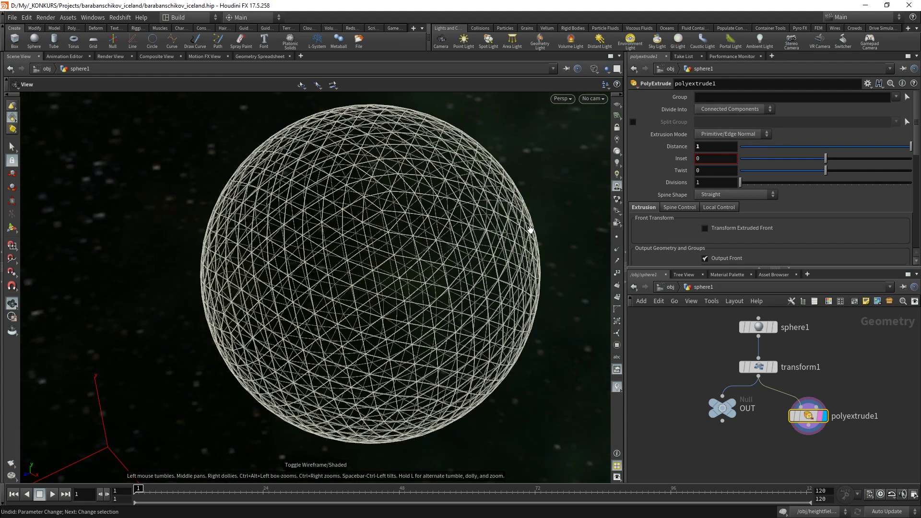
- Return to /obj, look inside grid1, and come back up to torus1
left_click(671, 287)
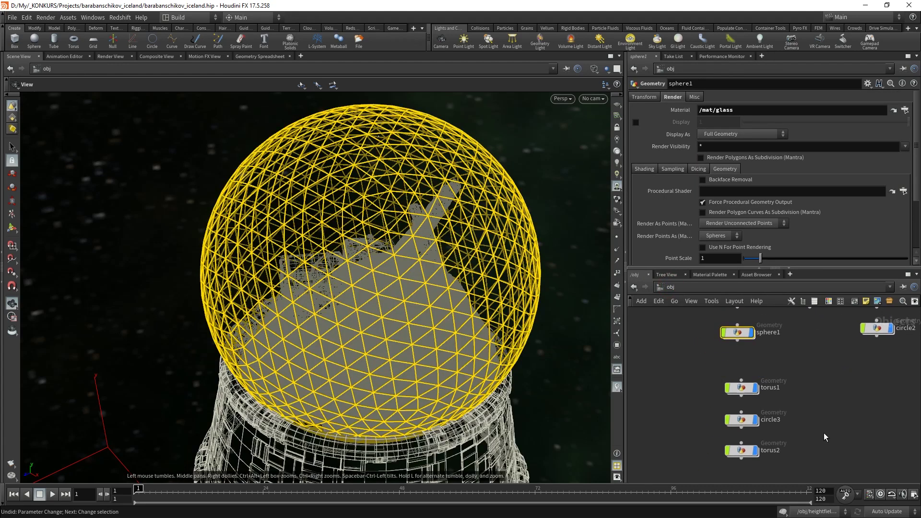
middle_click_drag(802, 363, 724, 416)
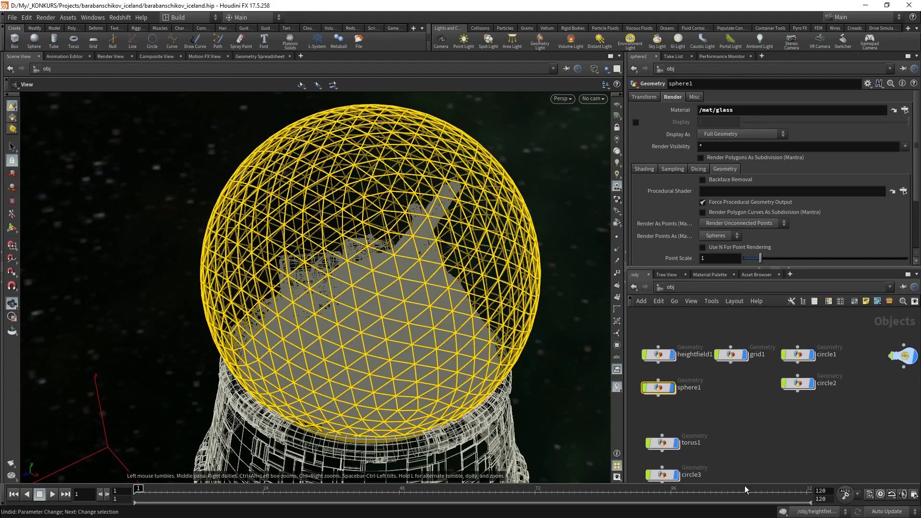
double_click(735, 356)
key("u")
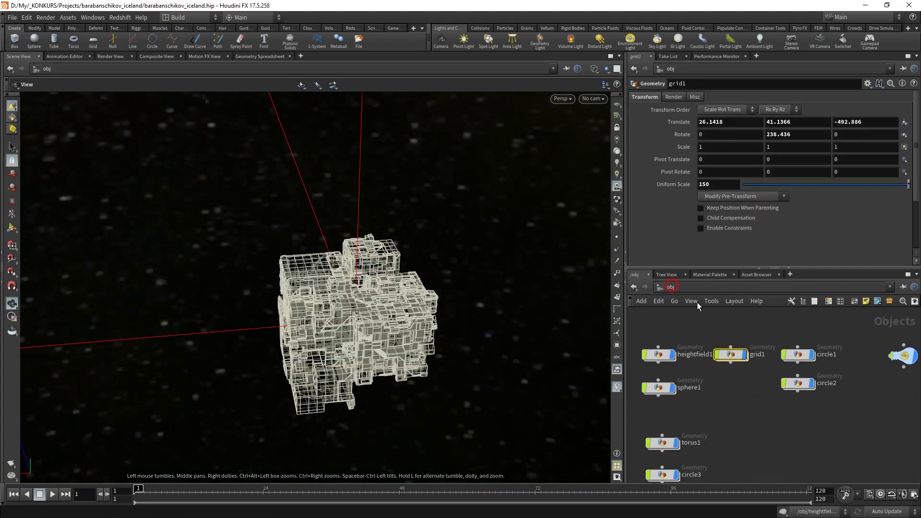
middle_click_drag(715, 419, 777, 355)
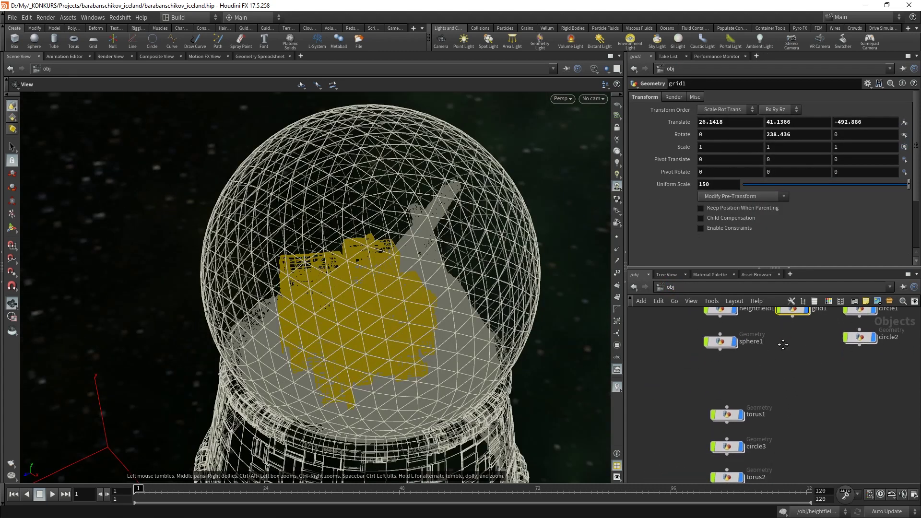
- Inside torus1, frame the torus and set the display flag on primitivevop1
double_click(724, 378)
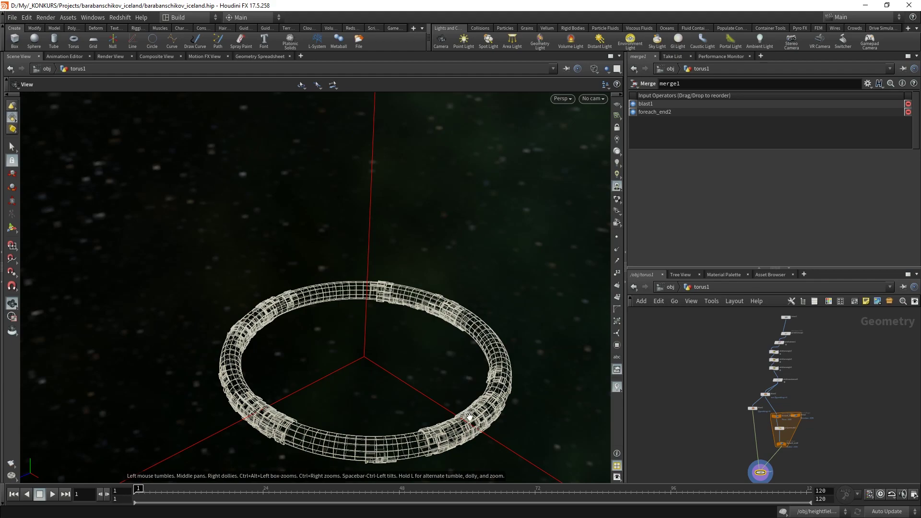
key("w")
key("w")
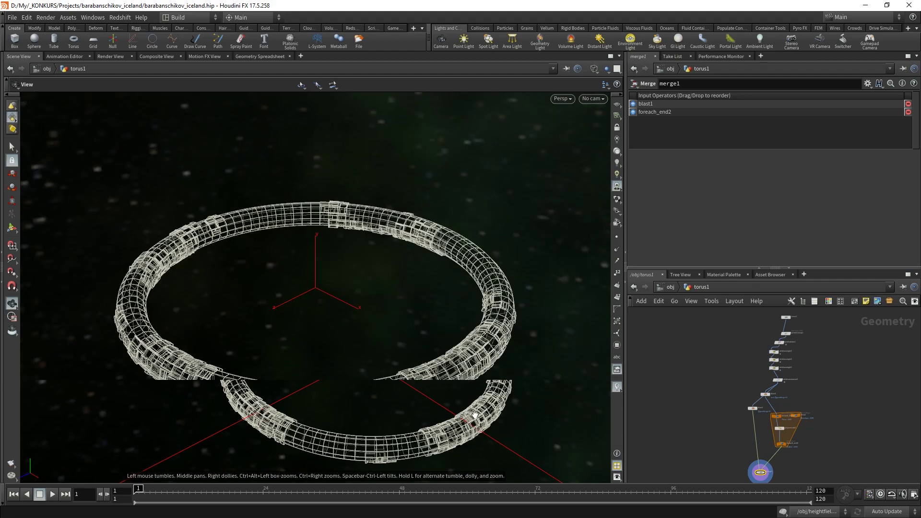
key("g")
key("h")
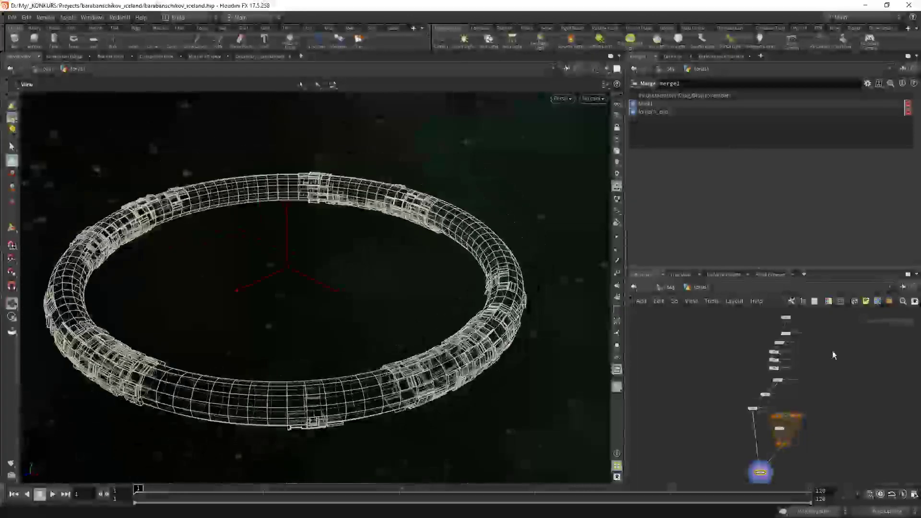
scroll(773, 373, "up", 5)
scroll(774, 372, "up", 3)
scroll(774, 384, "down", 3)
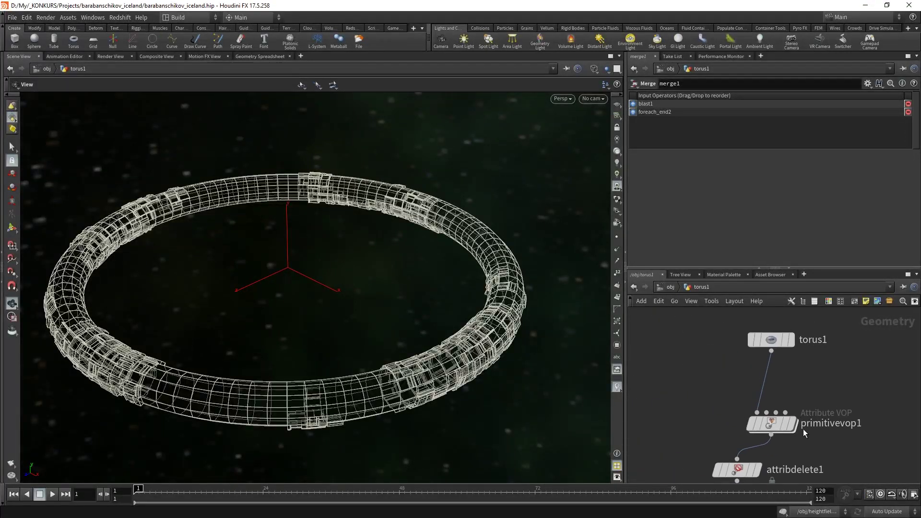
left_click(781, 423)
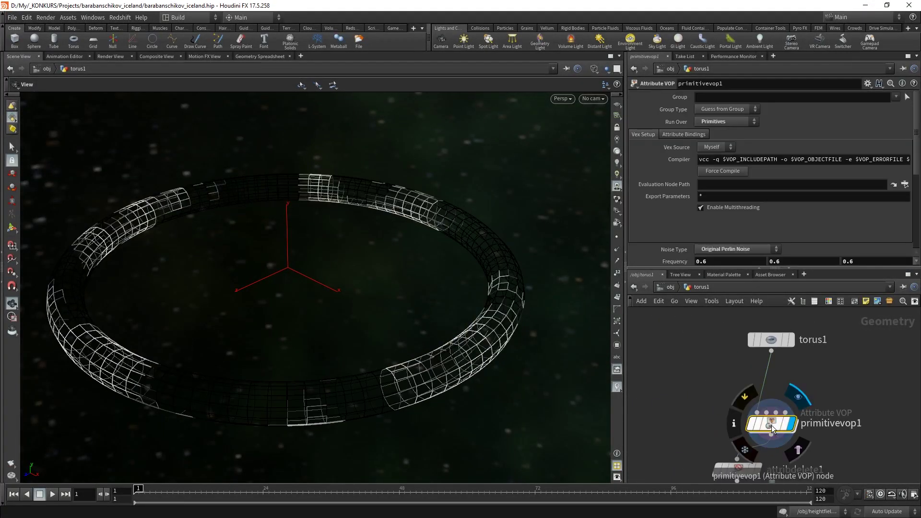
- In primitivevop1, promote subtract1's input1 to a parameter labelled Input Number 1
double_click(771, 426)
scroll(710, 410, "up", 5)
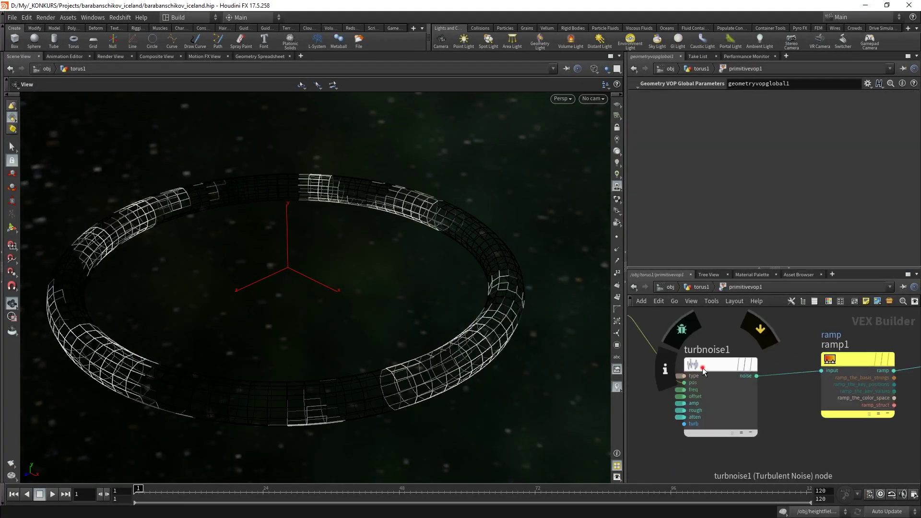
left_click(843, 389)
middle_click_drag(843, 389, 686, 408)
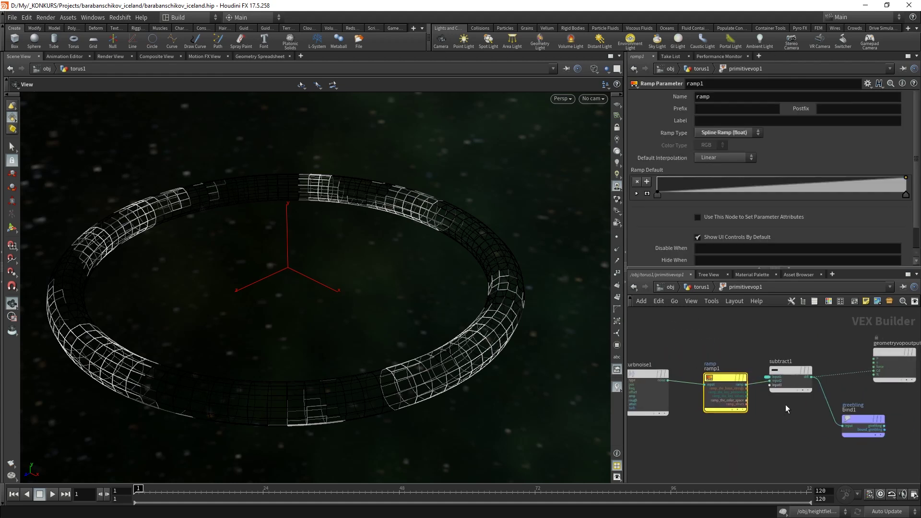
left_click(791, 380)
scroll(791, 379, "up", 2)
middle_click(750, 380)
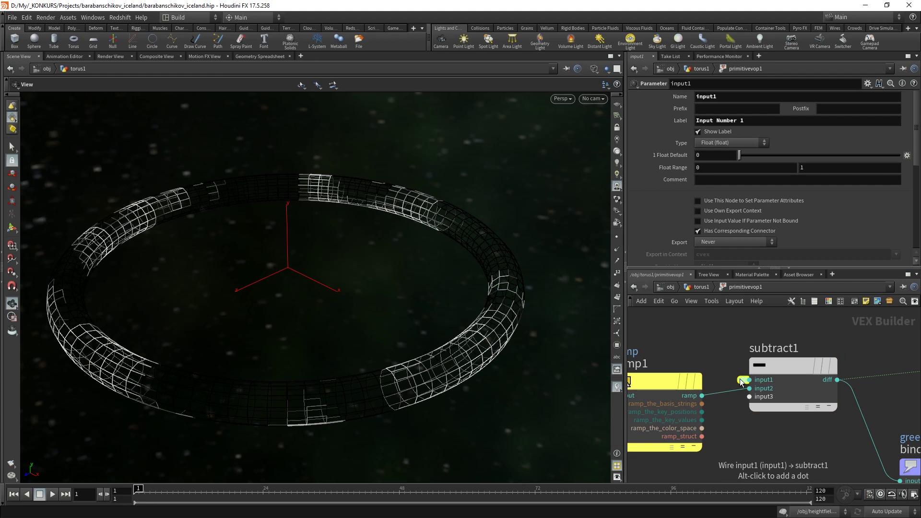
left_click(770, 120)
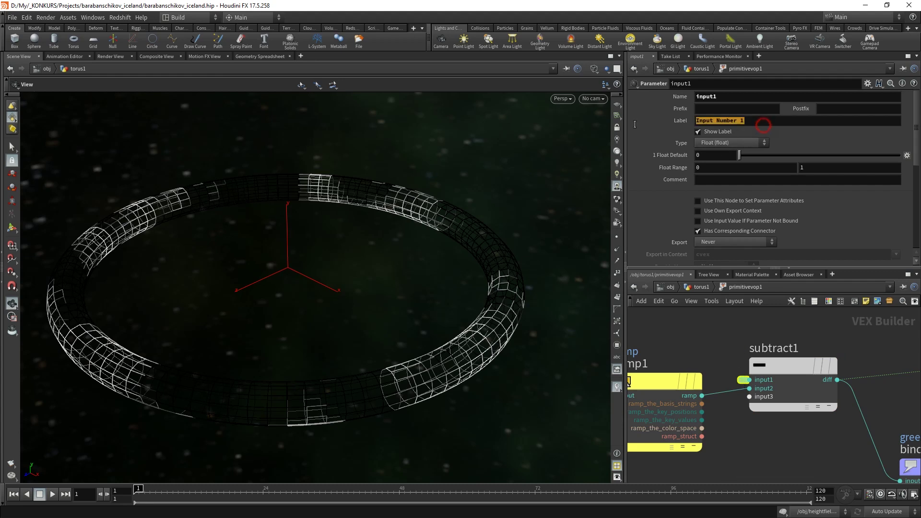
left_click_drag(771, 120, 680, 124)
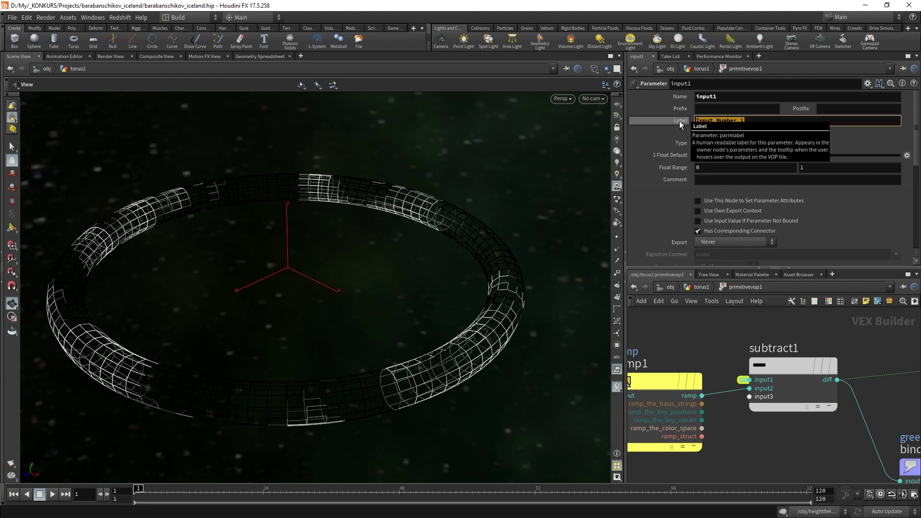
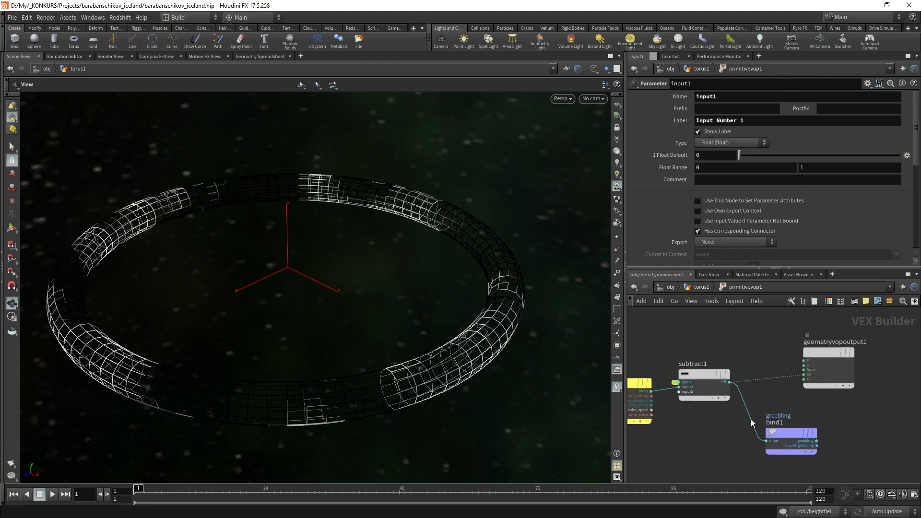
- Select the bind1 node and reposition it in the network
middle_click_drag(772, 417, 857, 445)
left_click(728, 430)
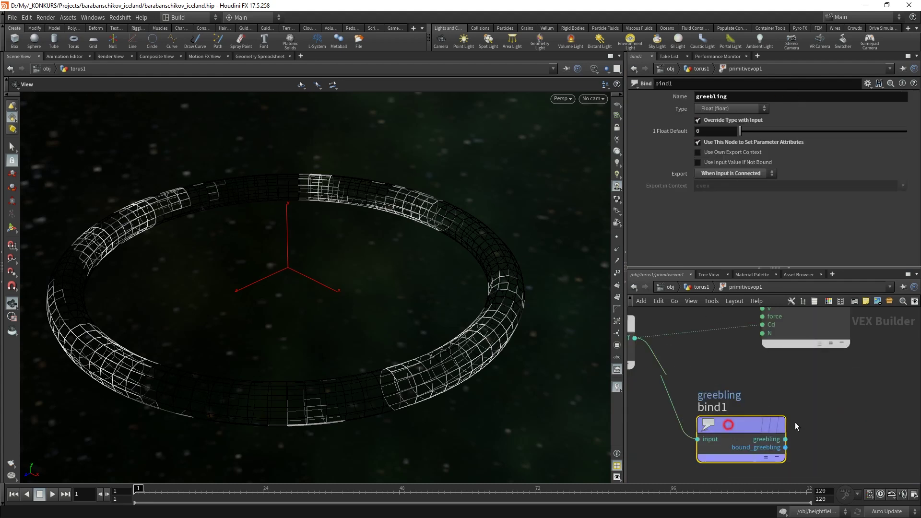
left_click_drag(726, 425, 790, 425)
middle_click_drag(718, 422, 707, 450)
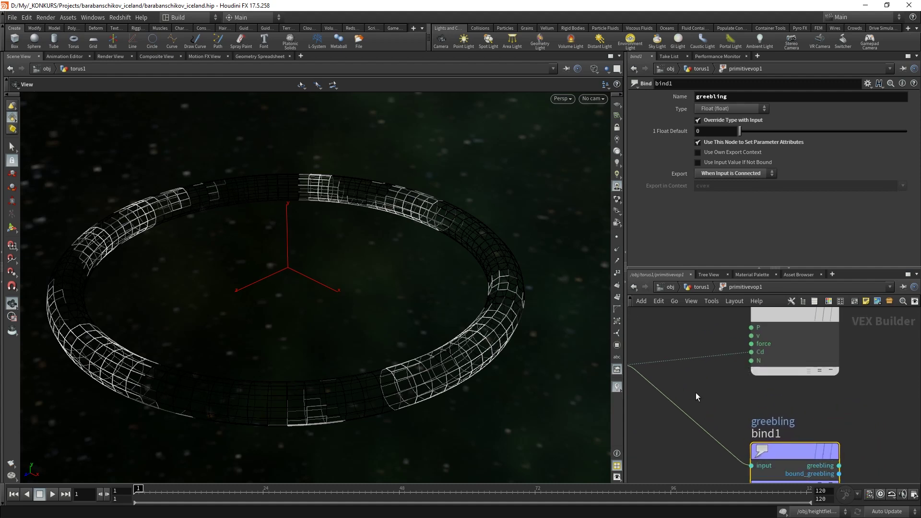
middle_click_drag(733, 417, 773, 361)
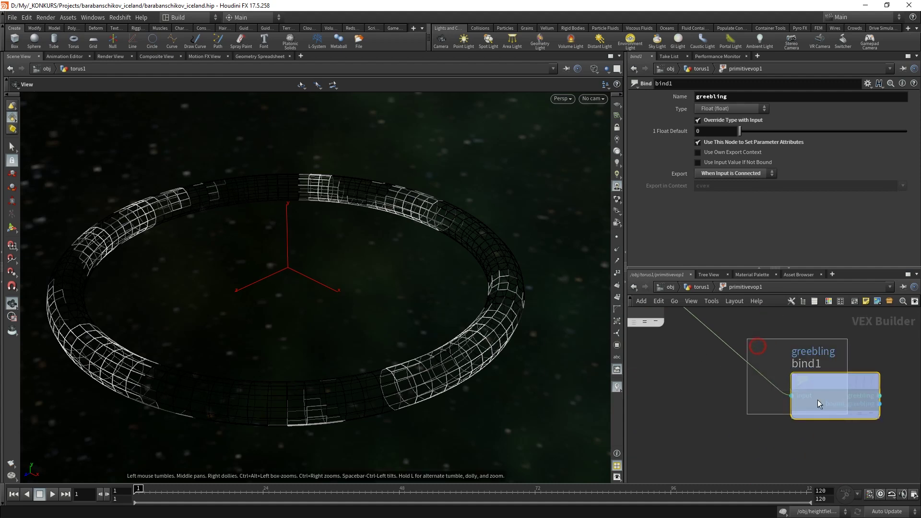
- List primitive attributes in the spreadsheet, sorted by greebling highest first
left_click(260, 56)
left_click(149, 83)
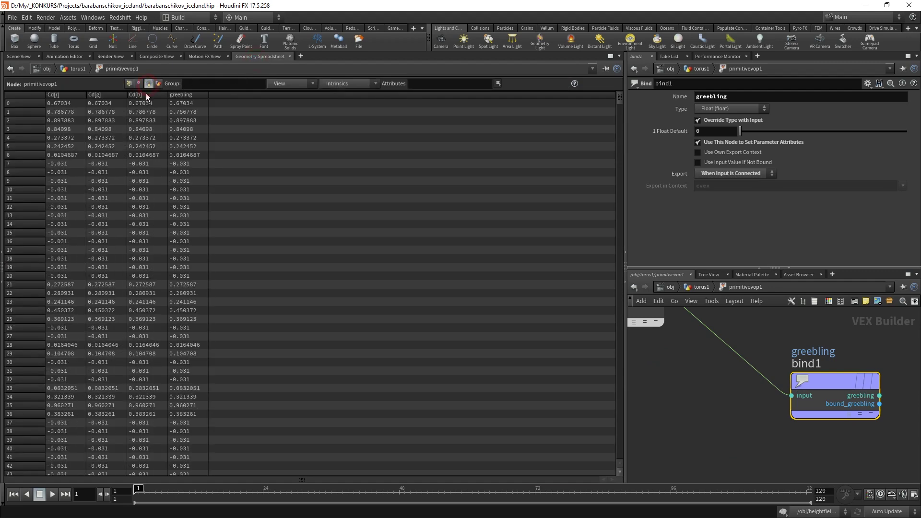
left_click(192, 97)
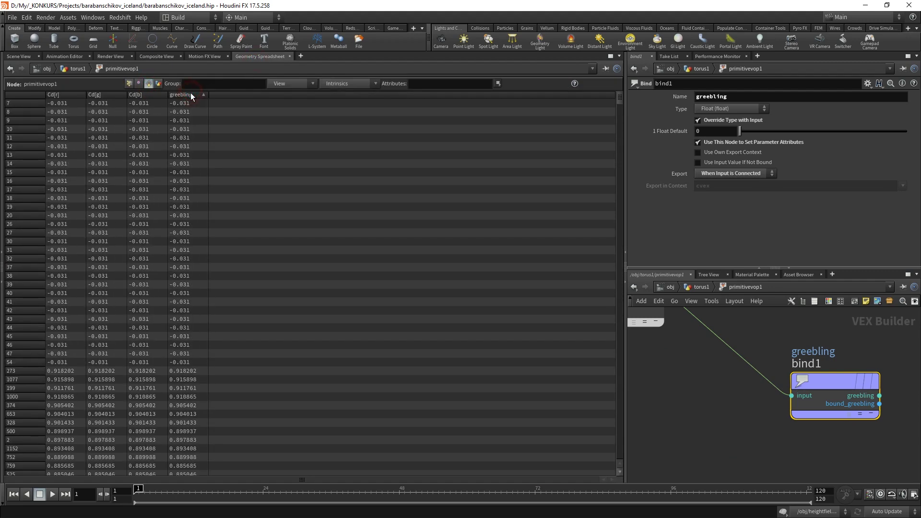
left_click(187, 96)
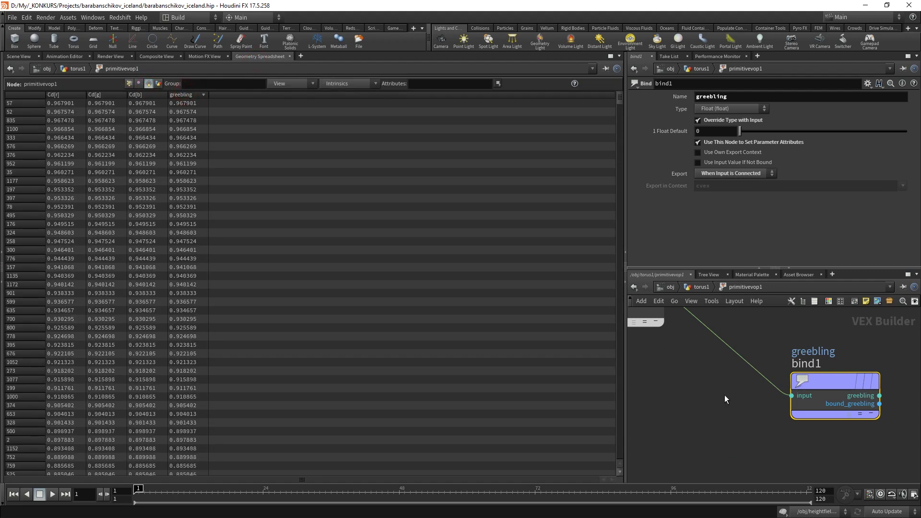
left_click(702, 287)
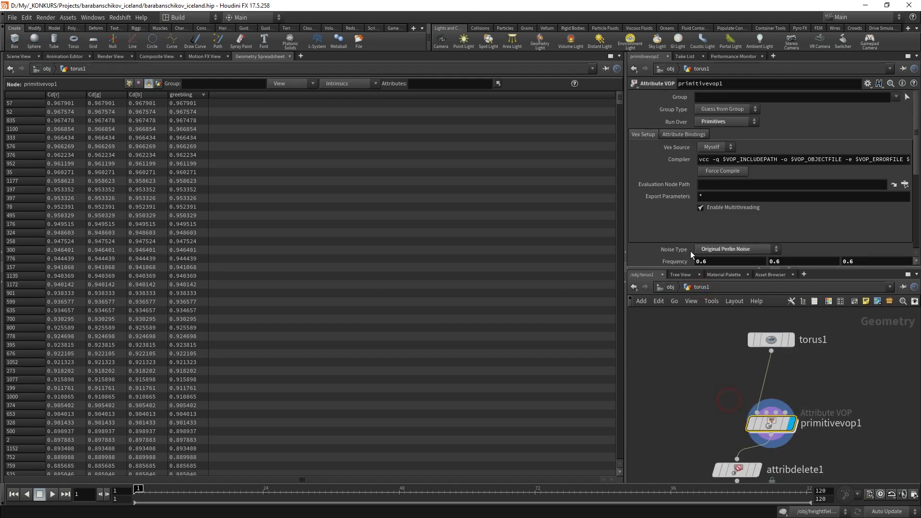
scroll(689, 250, "down", 2)
scroll(671, 207, "down", 2)
scroll(664, 229, "down", 2)
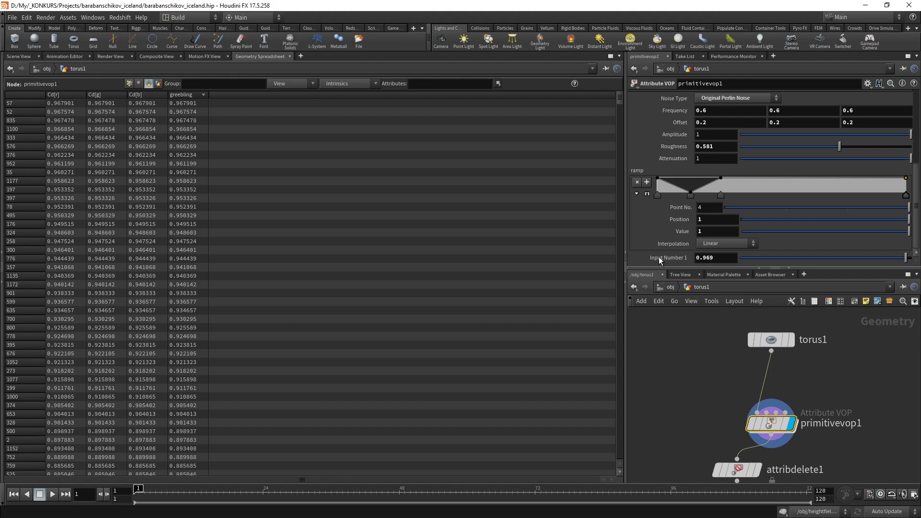
left_click(25, 56)
mouse_move(772, 423)
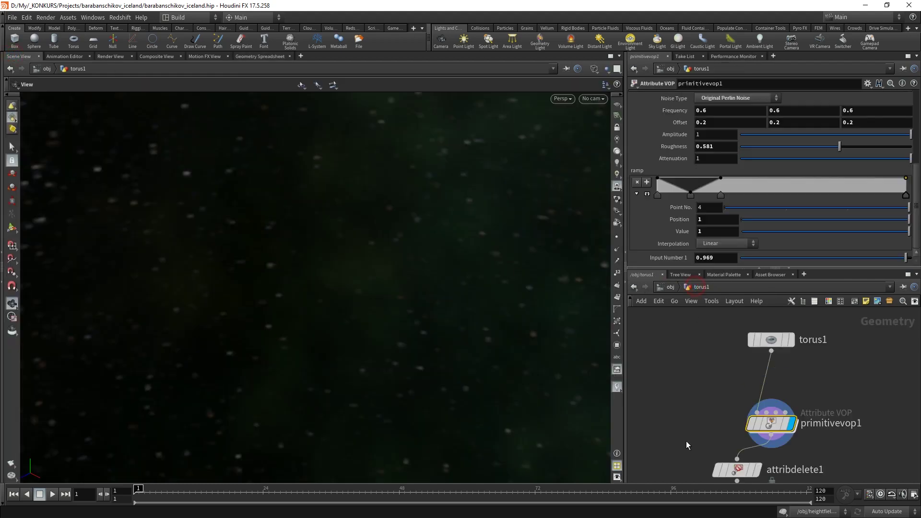
- Compare attribdelete1's spreadsheet, without Cd, against primitivevop1's attribute values
middle_click_drag(687, 445, 698, 377)
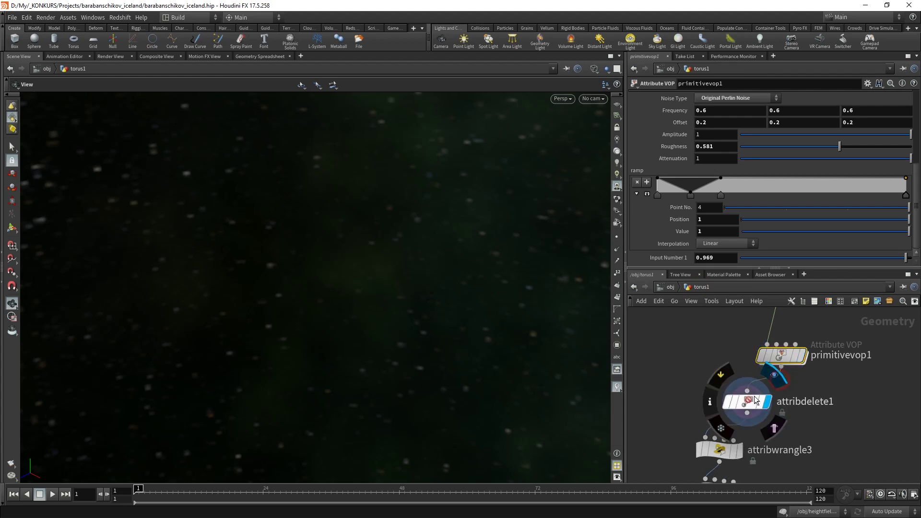
left_click(752, 408)
left_click(260, 57)
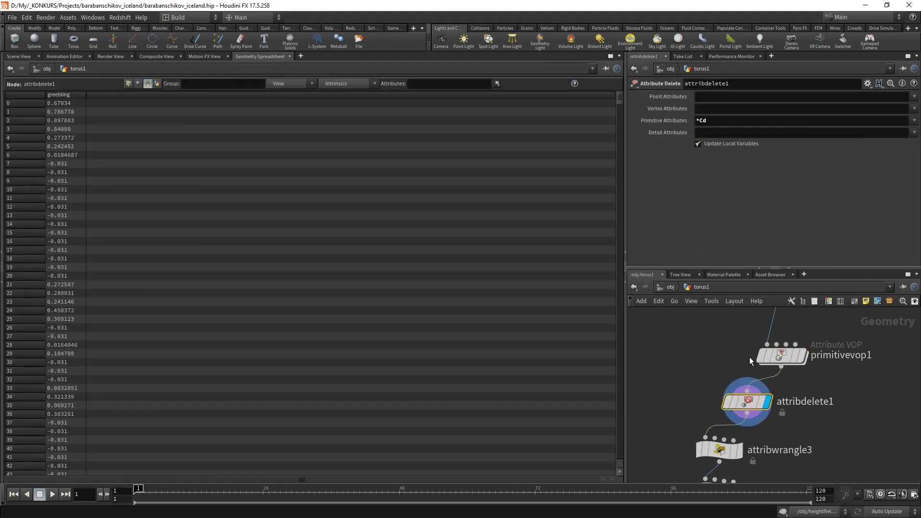
left_click(782, 356)
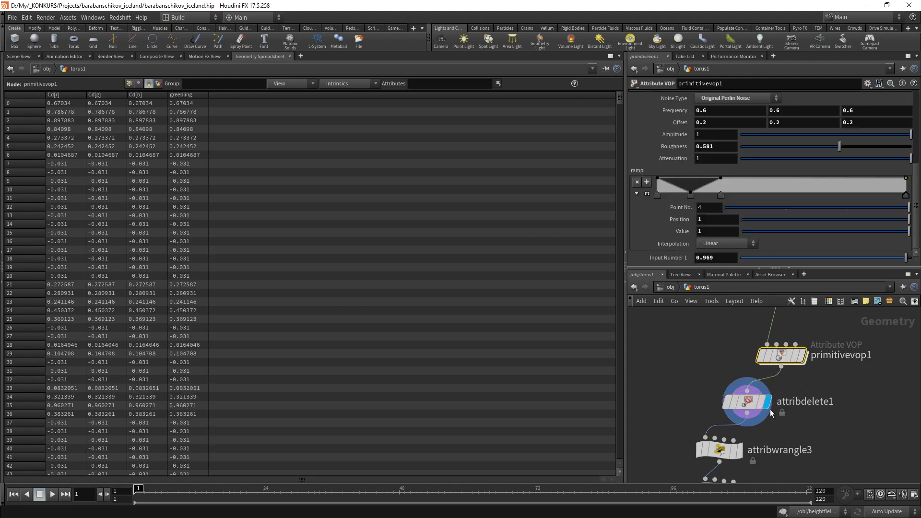
left_click(751, 402)
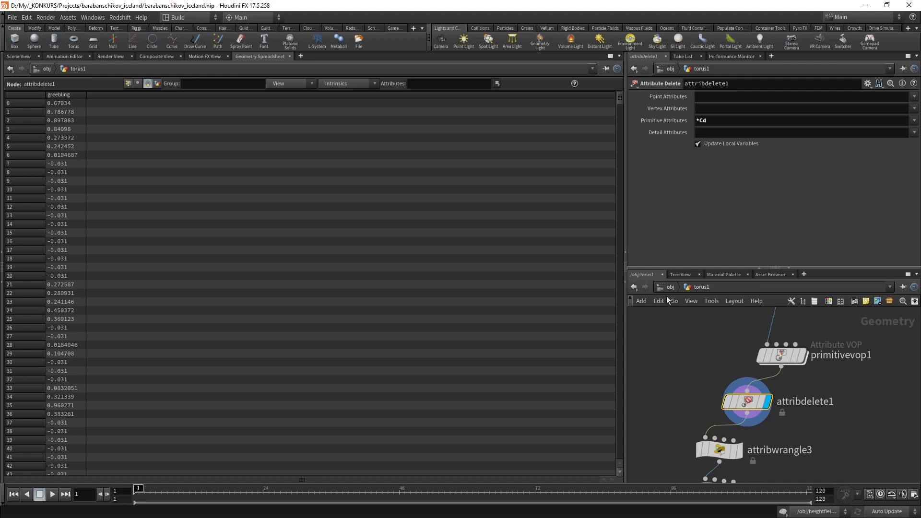
- Review attribwrangle3's VEX snippet in an enlarged Edit String editor
middle_click_drag(697, 403, 738, 316)
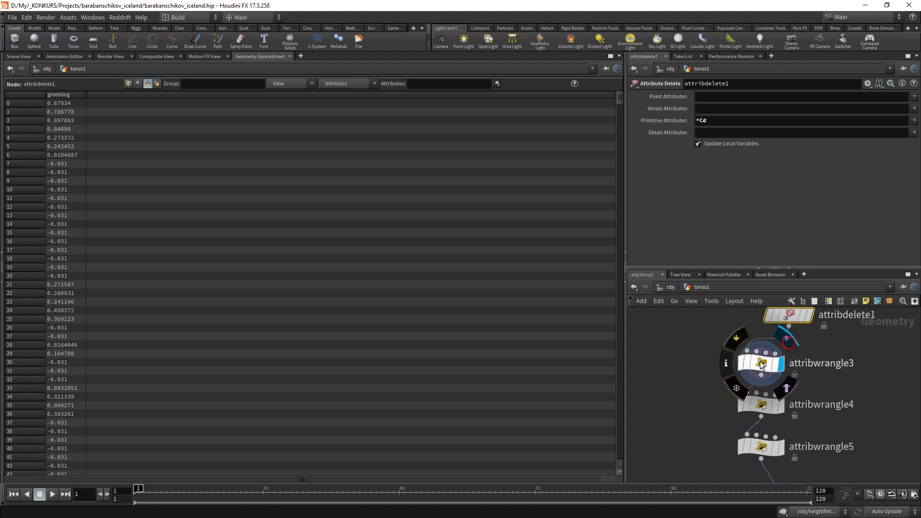
left_click(763, 365)
left_click(27, 57)
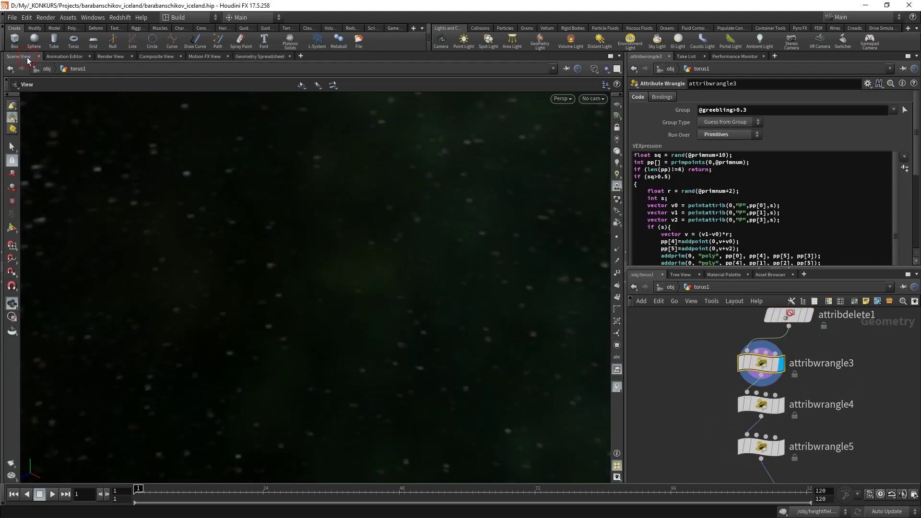
left_click(723, 200)
key("alt+e")
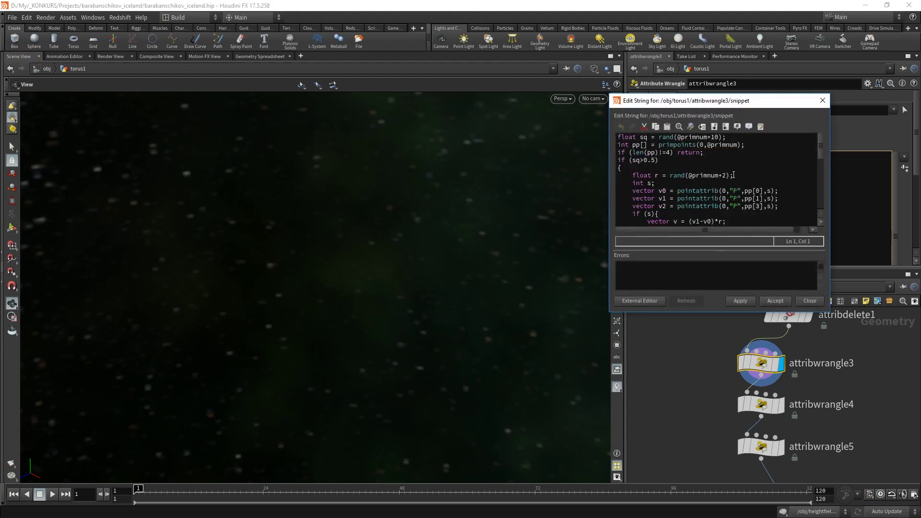
left_click_drag(746, 100, 391, 109)
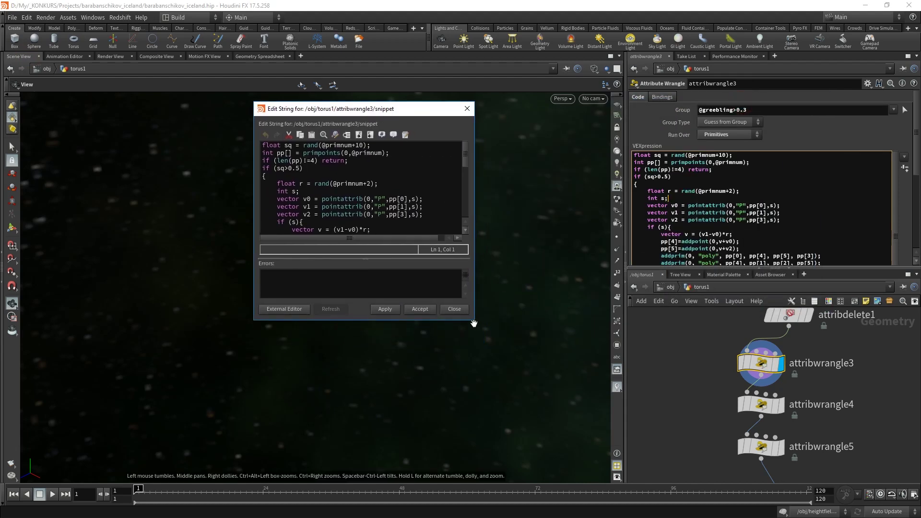
left_click_drag(474, 323, 556, 498)
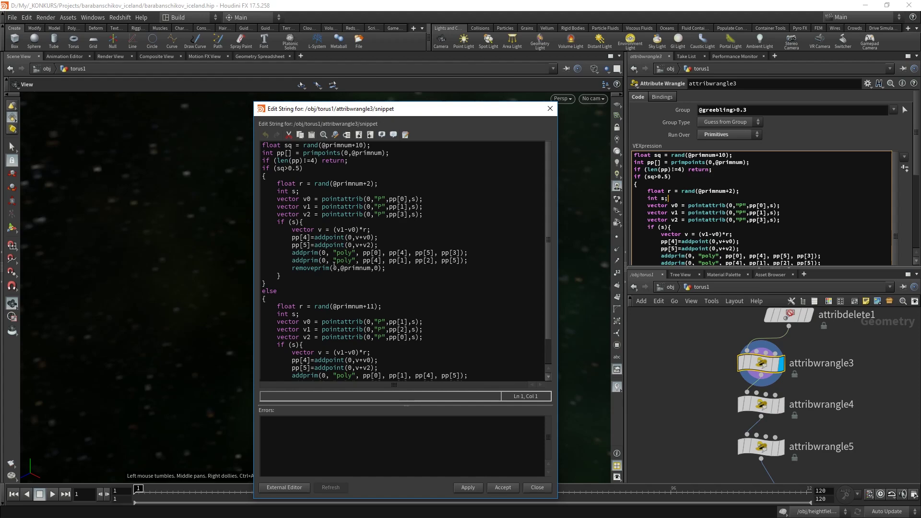
left_click(550, 108)
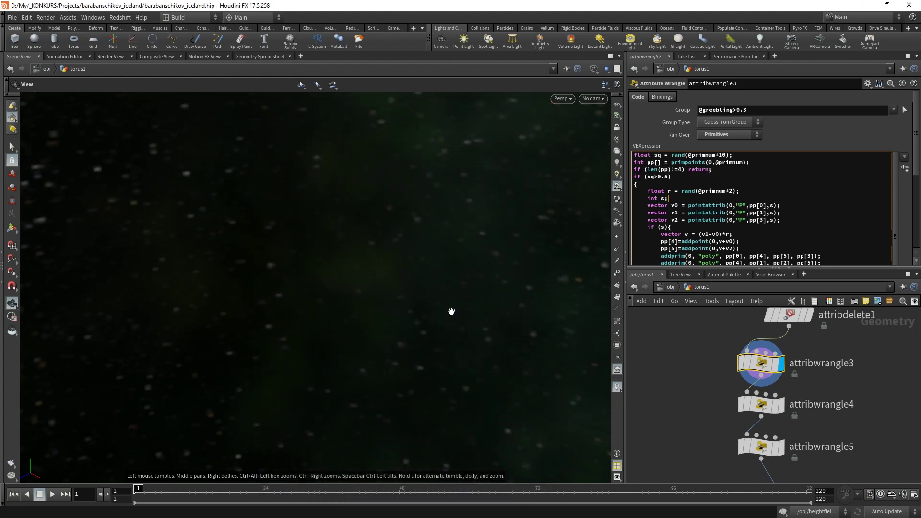
- Display attribwrangle4 and orbit the torus to inspect its greebles
key("g")
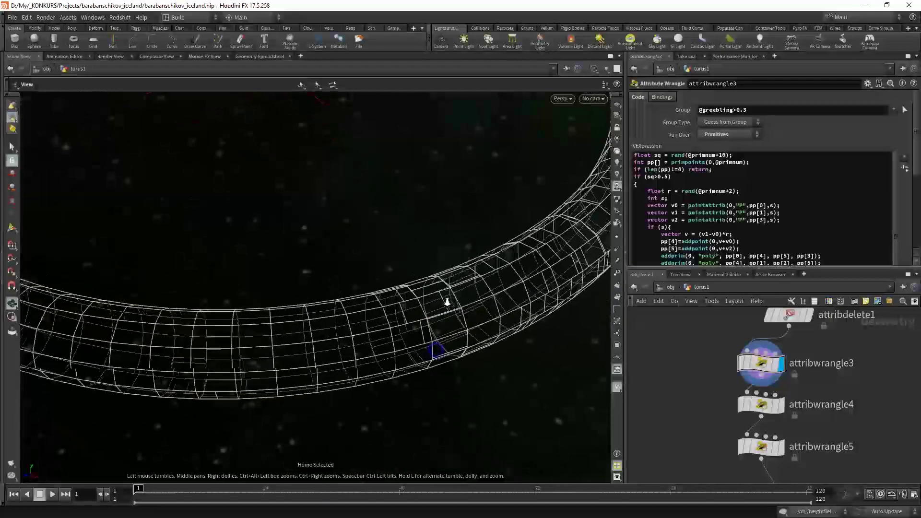
right_click_drag(473, 302, 397, 302)
left_click_drag(448, 315, 403, 294)
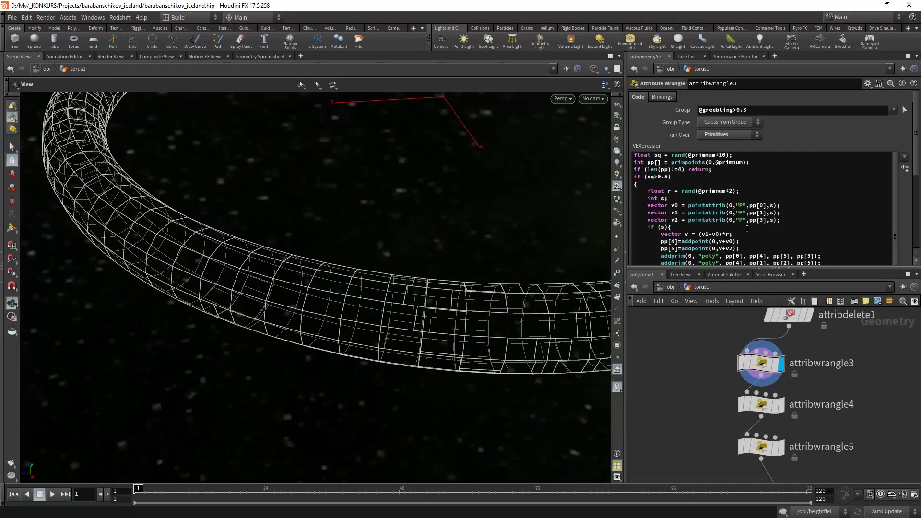
scroll(748, 212, "down", 3)
scroll(875, 174, "down", 5)
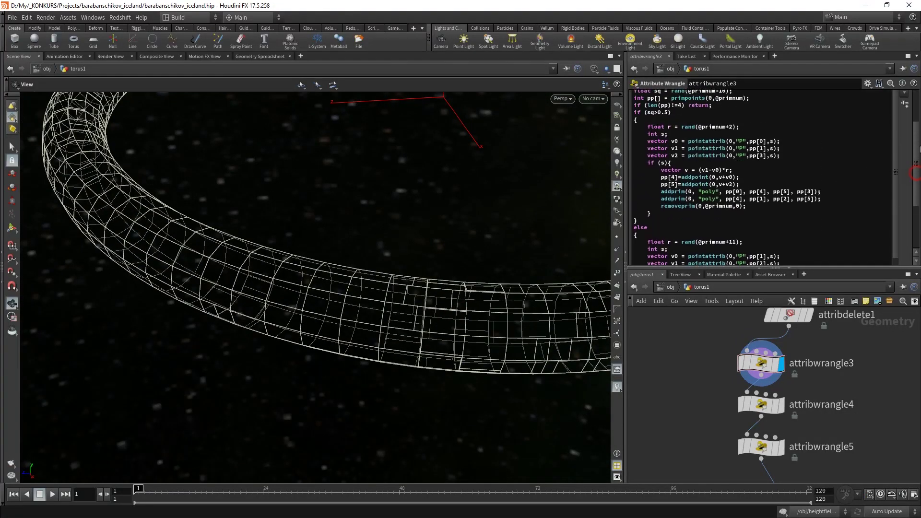
scroll(669, 121, "up", 5)
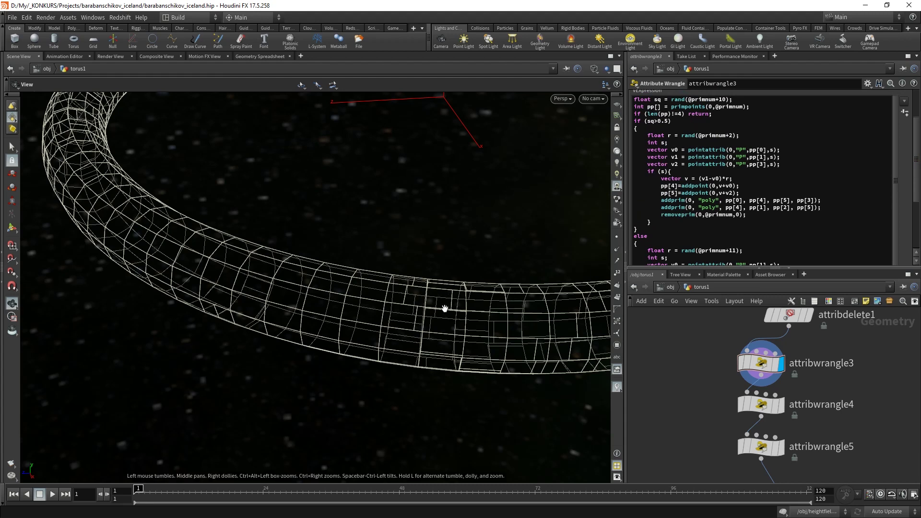
left_click(764, 402)
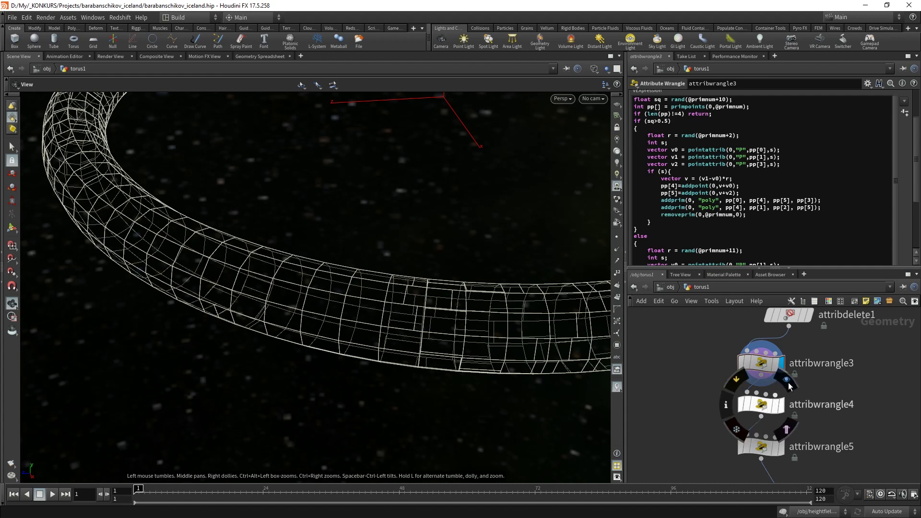
left_click_drag(440, 315, 473, 362)
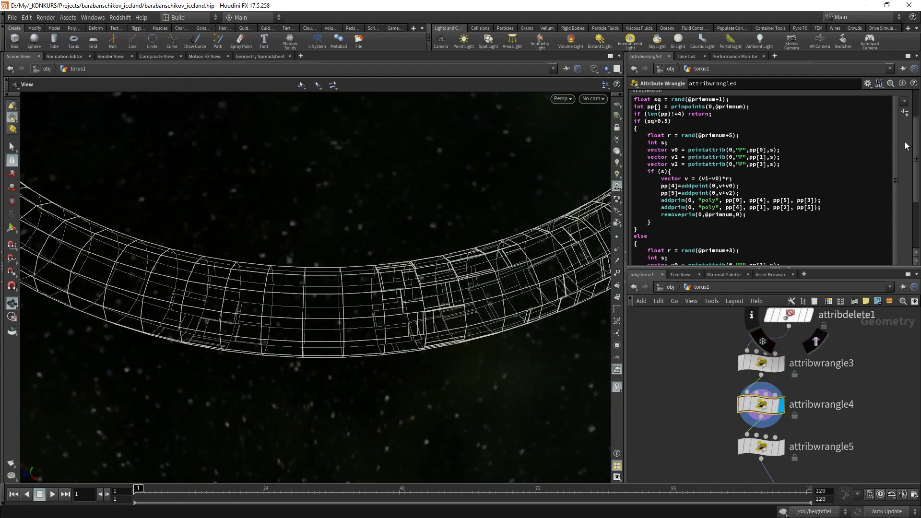
scroll(907, 146, "up", 3)
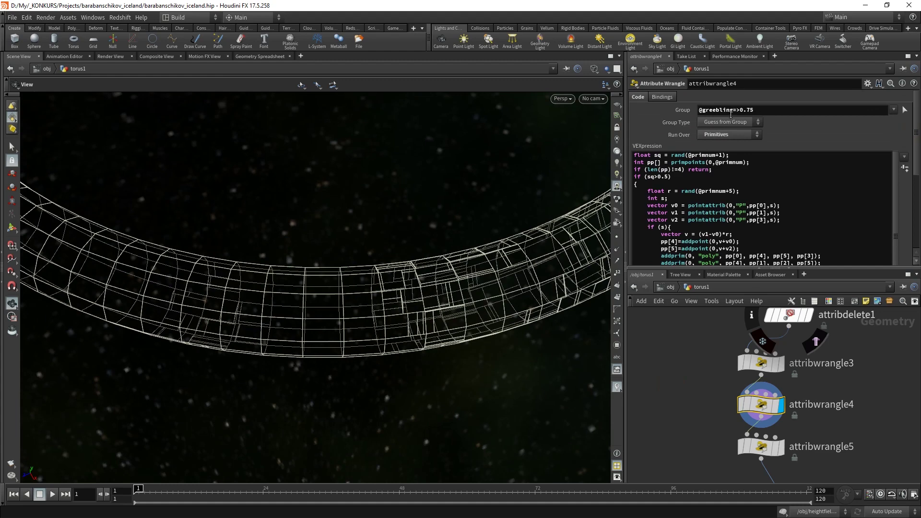
- Display attribwrangle5, review its greebling==1 group, and orbit the torus
middle_click_drag(780, 442, 766, 403)
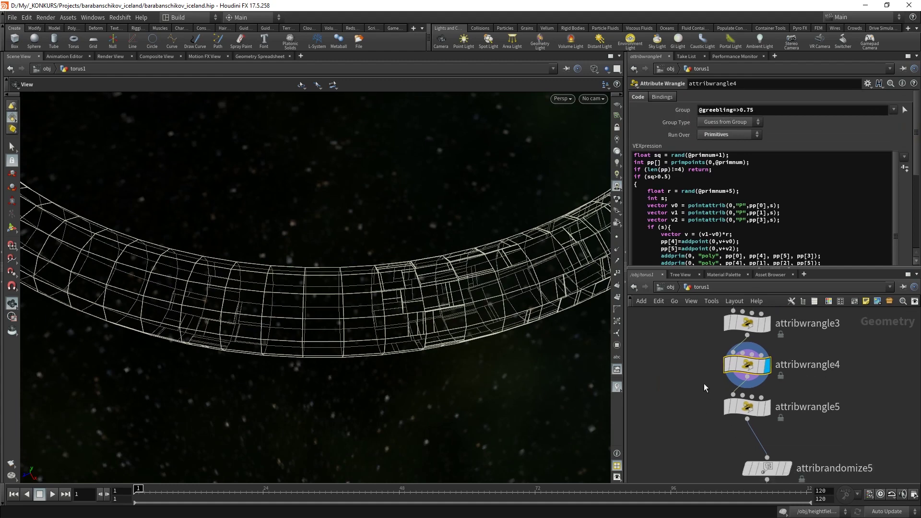
left_click(765, 403)
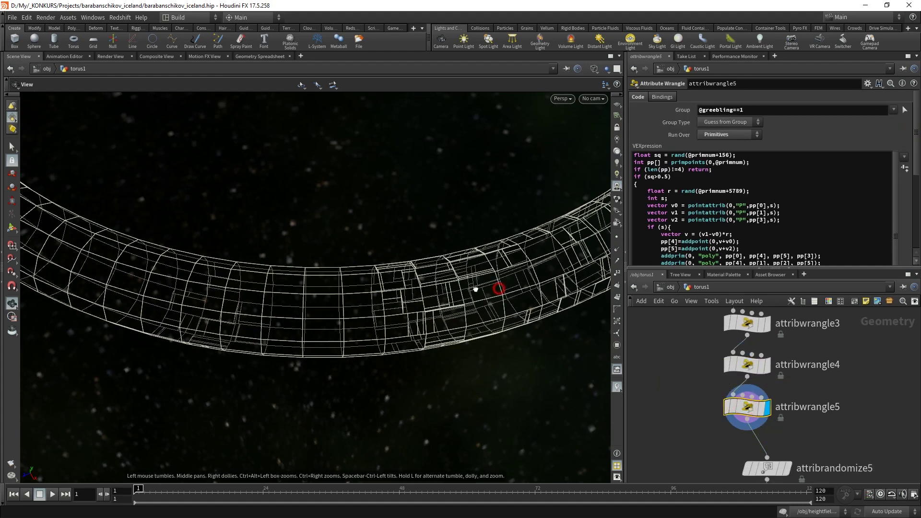
mouse_move(475, 290)
left_mouse_down()
mouse_move(463, 268)
mouse_move(493, 243)
mouse_move(483, 251)
left_mouse_up()
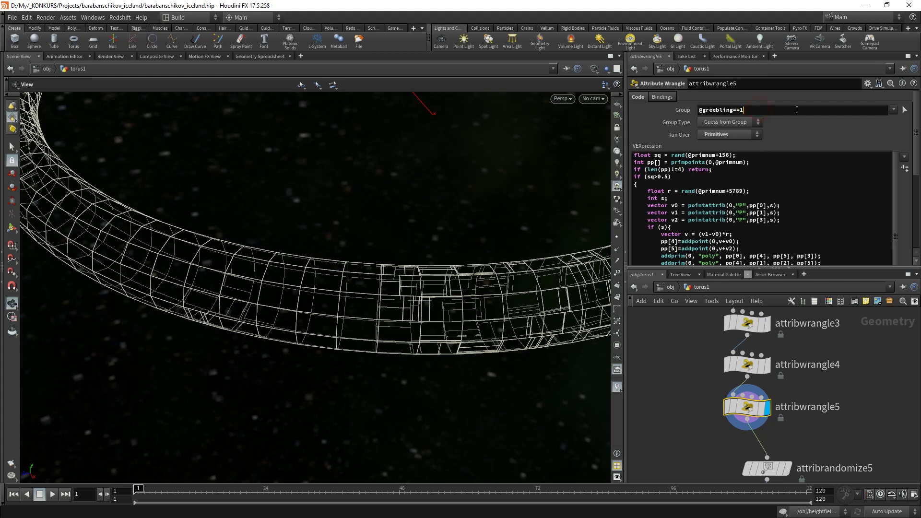
left_click(646, 387)
mouse_move(441, 279)
left_mouse_down()
mouse_move(460, 315)
mouse_move(489, 214)
mouse_move(490, 283)
mouse_move(386, 317)
mouse_move(329, 305)
mouse_move(438, 268)
mouse_move(418, 329)
mouse_move(522, 325)
left_mouse_up()
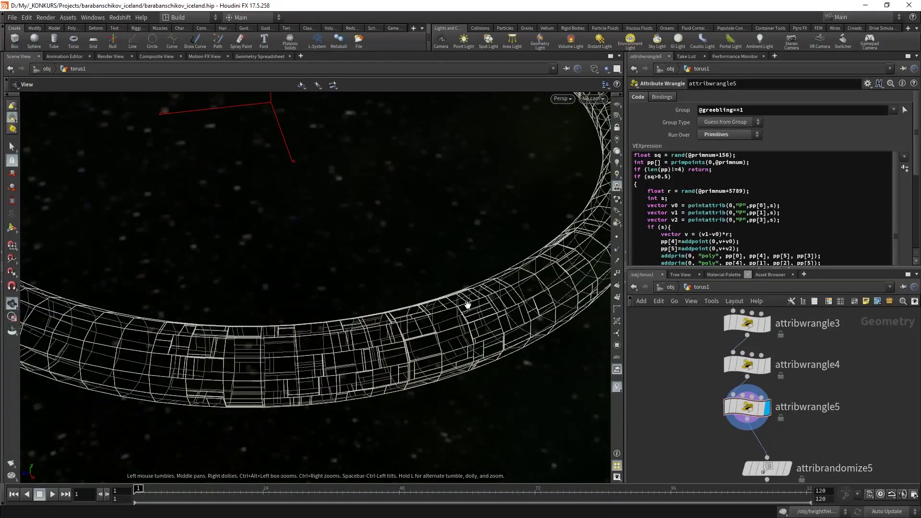
middle_click_drag(706, 437, 682, 358)
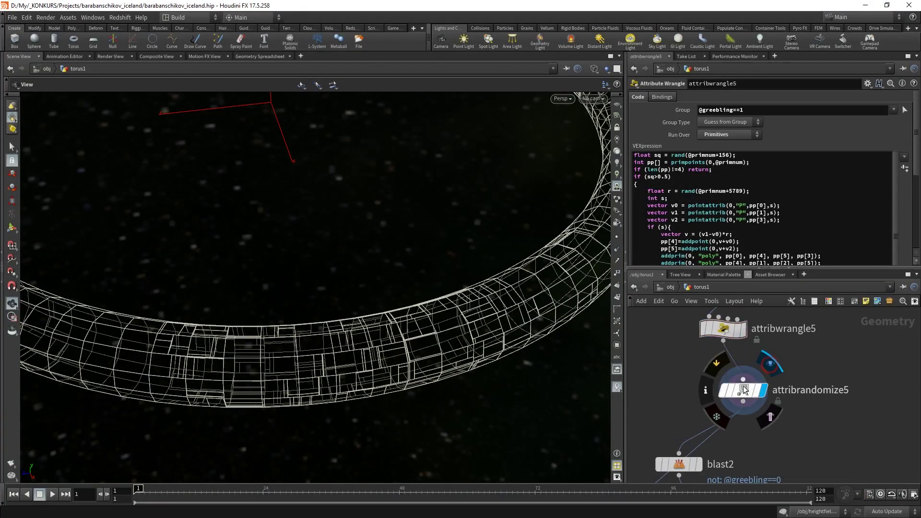
- Move attribrandomize5 up-left and display blast2's geometry
left_click_drag(745, 389, 725, 367)
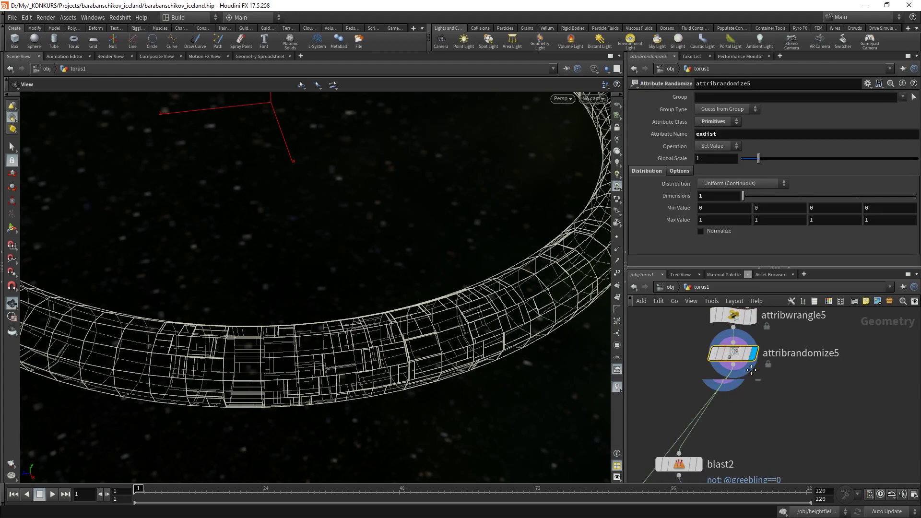
middle_click_drag(683, 414, 742, 317)
left_click(757, 368)
left_click_drag(745, 373, 774, 370)
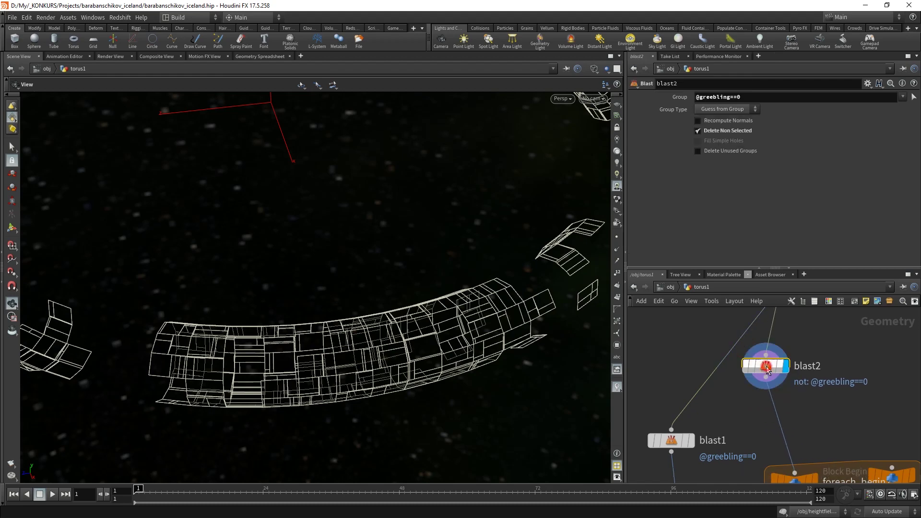
mouse_move(365, 336)
left_mouse_down()
mouse_move(317, 362)
mouse_move(425, 352)
mouse_move(405, 368)
left_mouse_up()
middle_click_drag(678, 438, 665, 366)
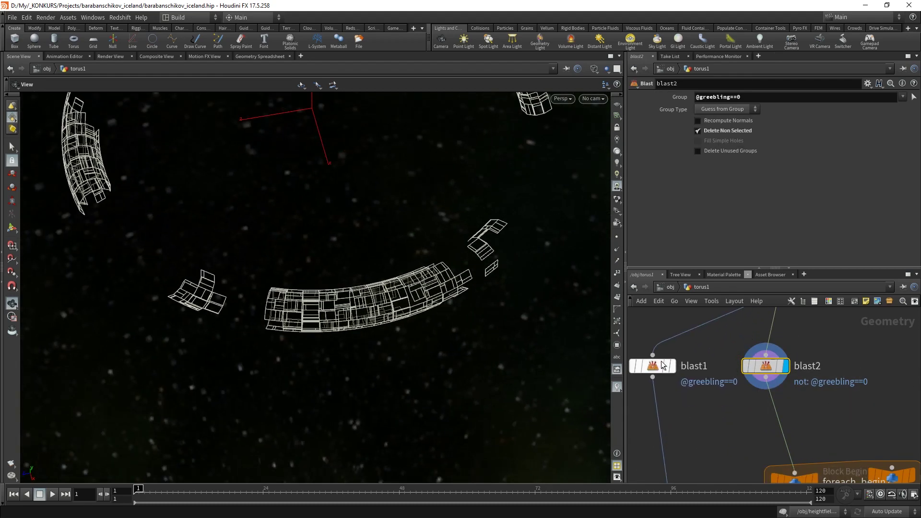
- Add a temporary Split node beside blast2, inspect it, then delete it
middle_click_drag(830, 401, 791, 376)
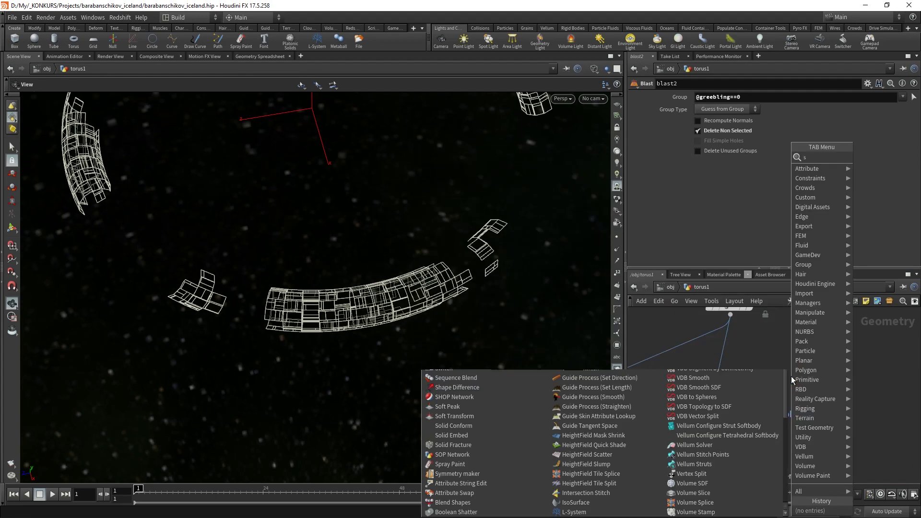
left_click(850, 373)
key("Return")
left_click(812, 398)
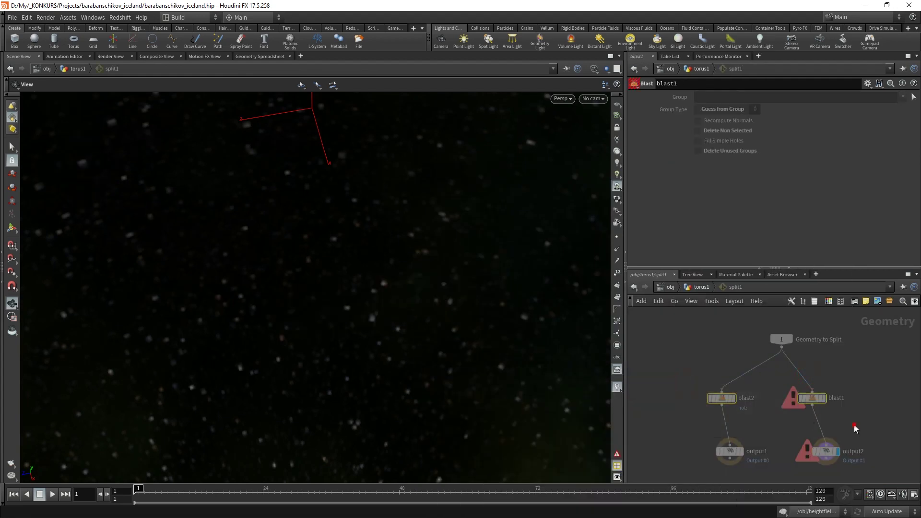
key("u")
key("Delete")
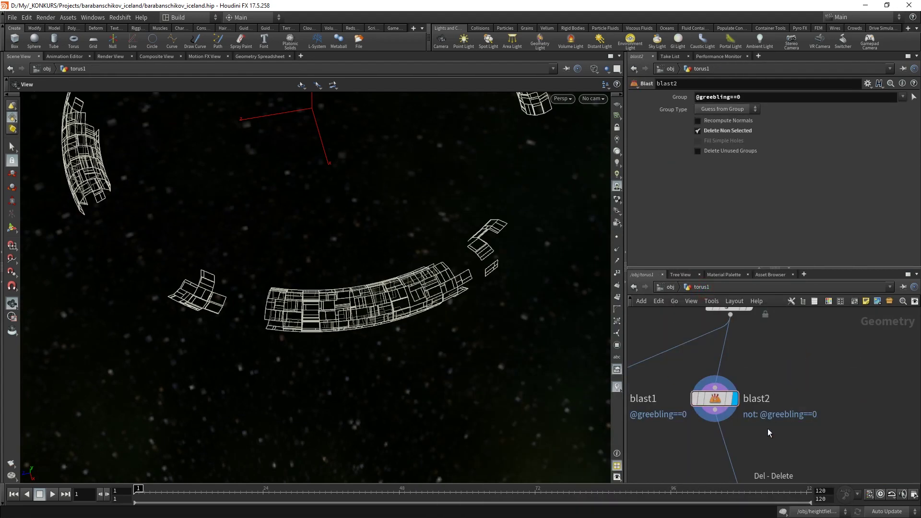
- Display foreach_end2's extruded greebles and inspect polyextrude2 and meta1 settings
middle_click_drag(753, 376, 831, 370)
middle_click_drag(807, 460, 697, 383)
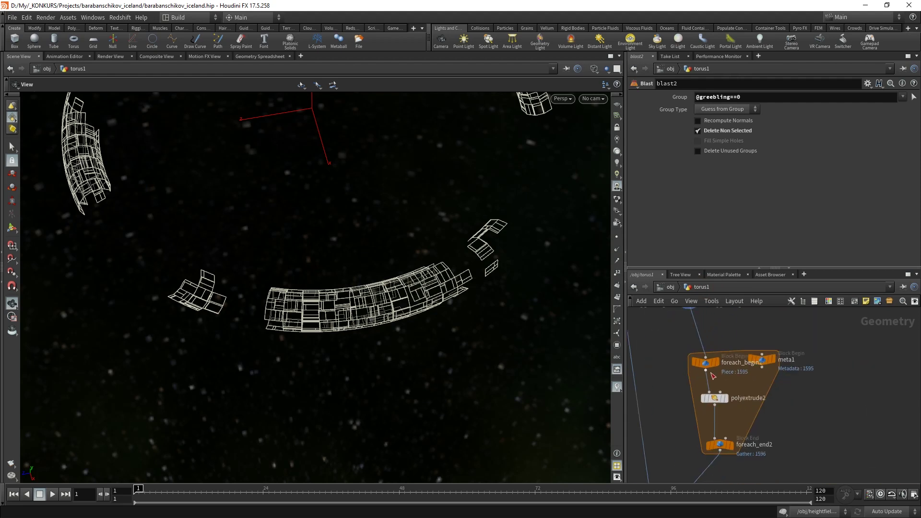
left_click(720, 443)
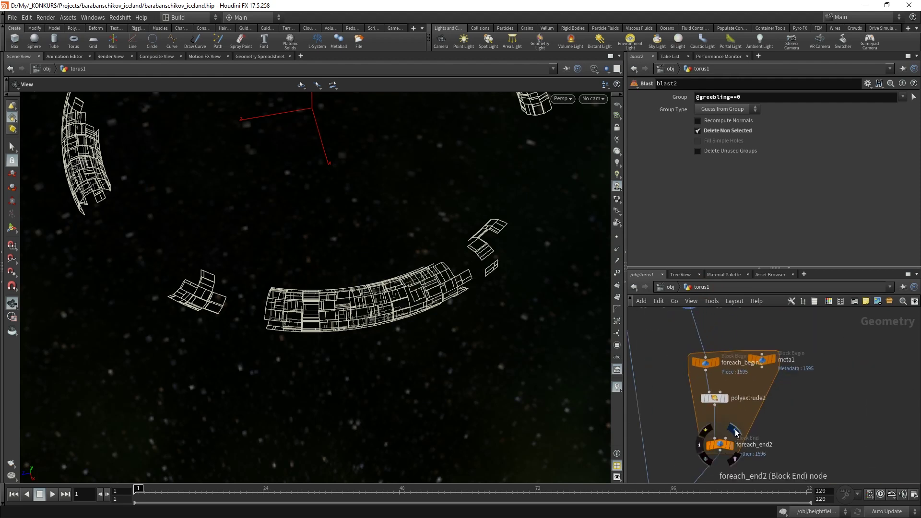
left_click(752, 400)
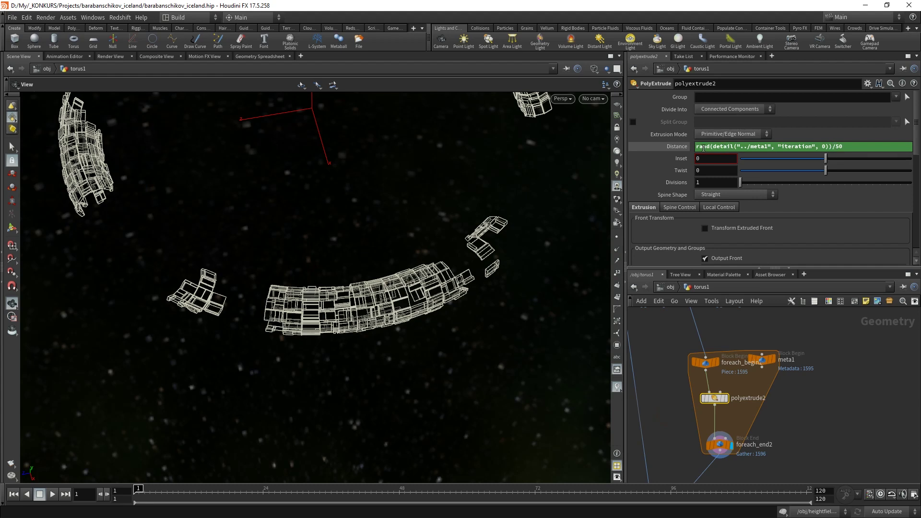
left_click(761, 360)
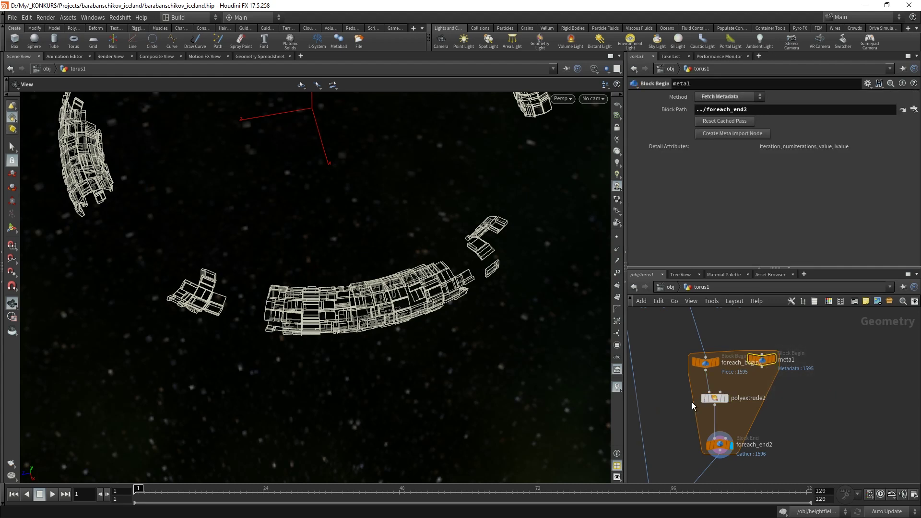
left_click(759, 402)
scroll(684, 226, "down", 3)
left_click(711, 150)
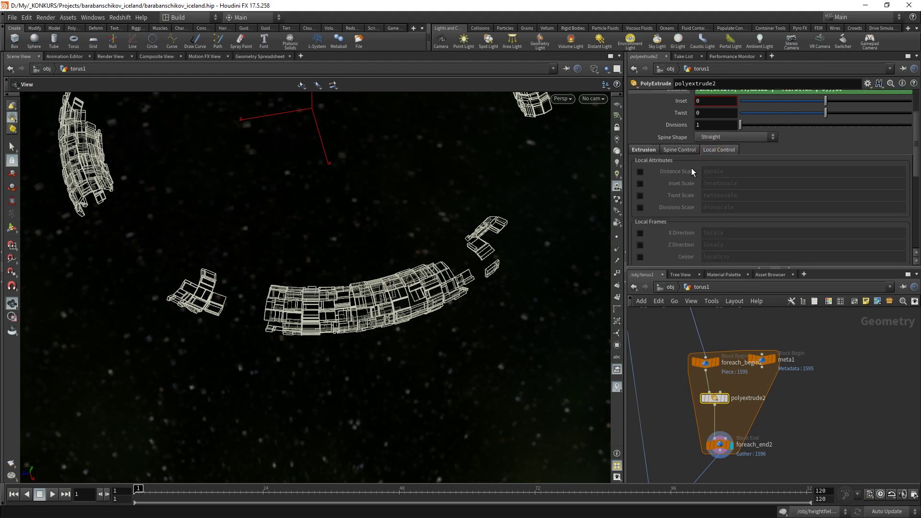
- Select the four foreach block nodes and drag-copy the PolyExtrude out
left_click(753, 396)
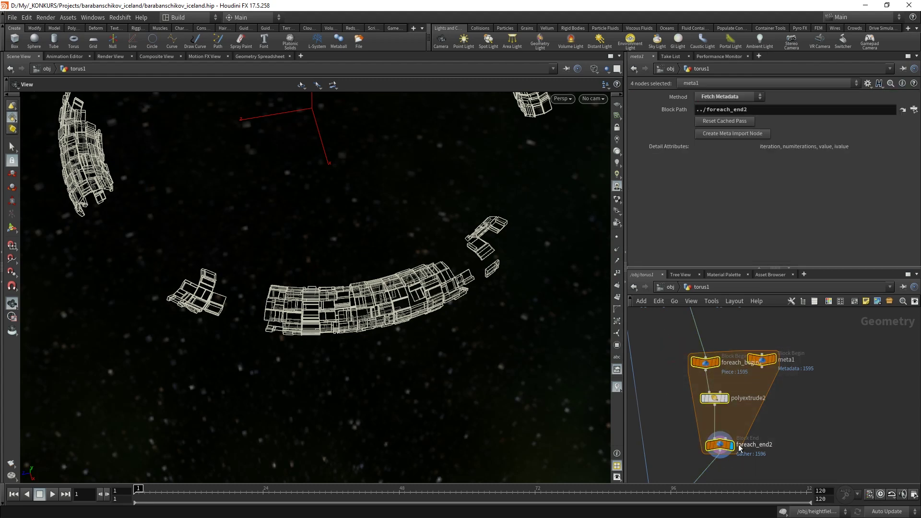
middle_click_drag(676, 396, 734, 403)
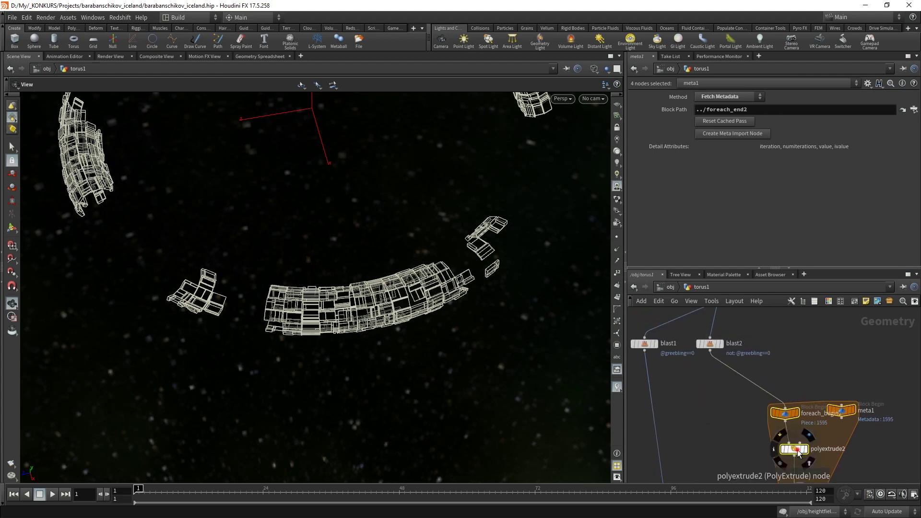
left_click_drag(734, 403, 730, 391, "alt")
- Undo the extra duplicates and add a displayed Attribute Randomize under blast2
key("ctrl+z")
key("Tab")
type("ran")
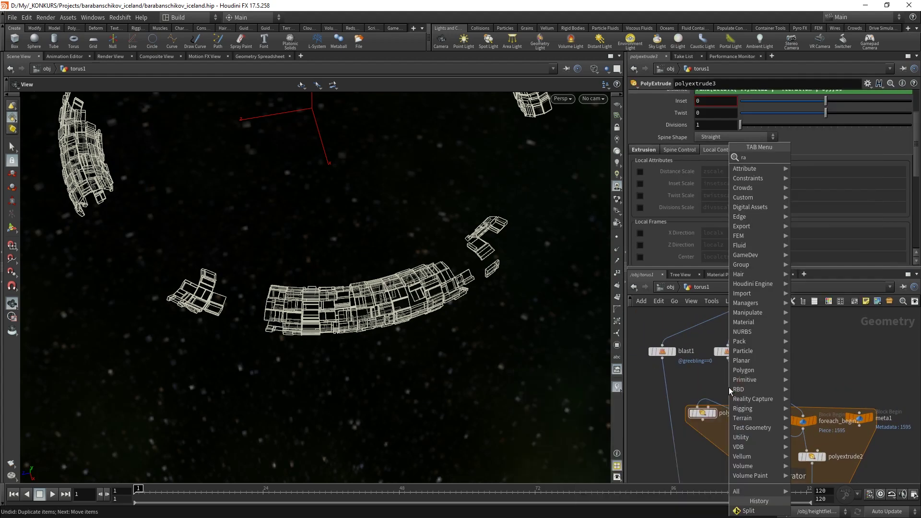
key("Return")
left_click(726, 388)
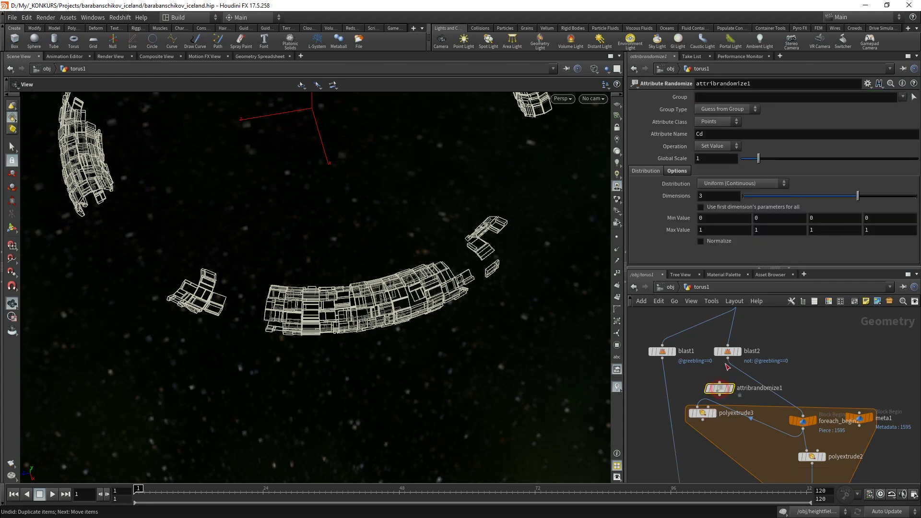
left_click(737, 379)
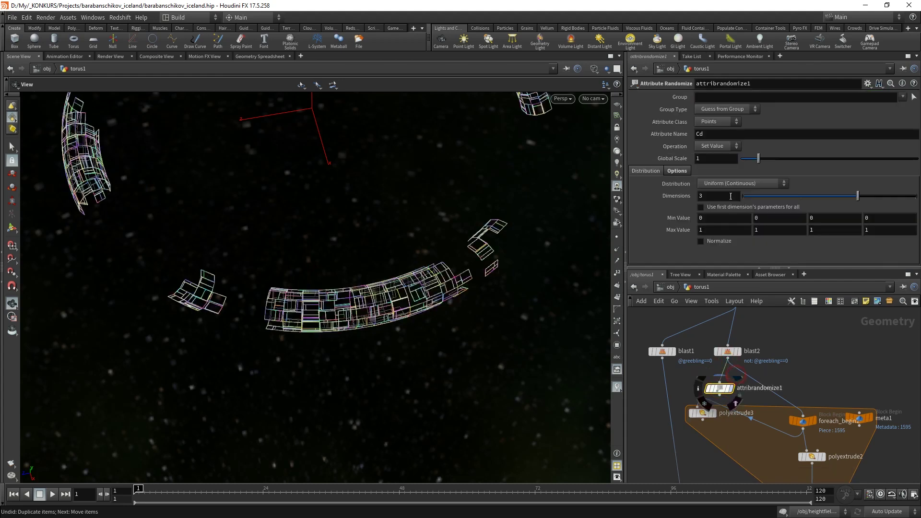
- Set the randomize to Primitives, name zscale, 1 dimension, and check the spreadsheet
left_click(716, 121)
key("BackSpace")
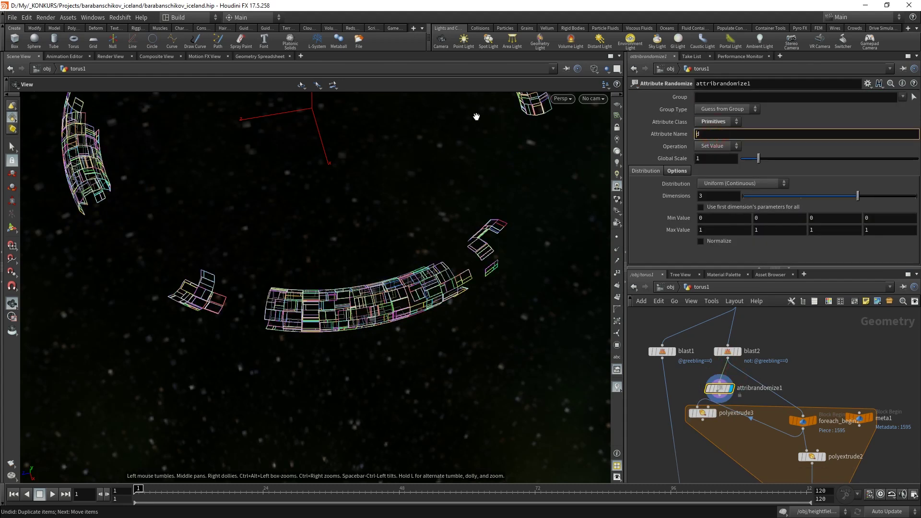
type("zscale")
key("Return")
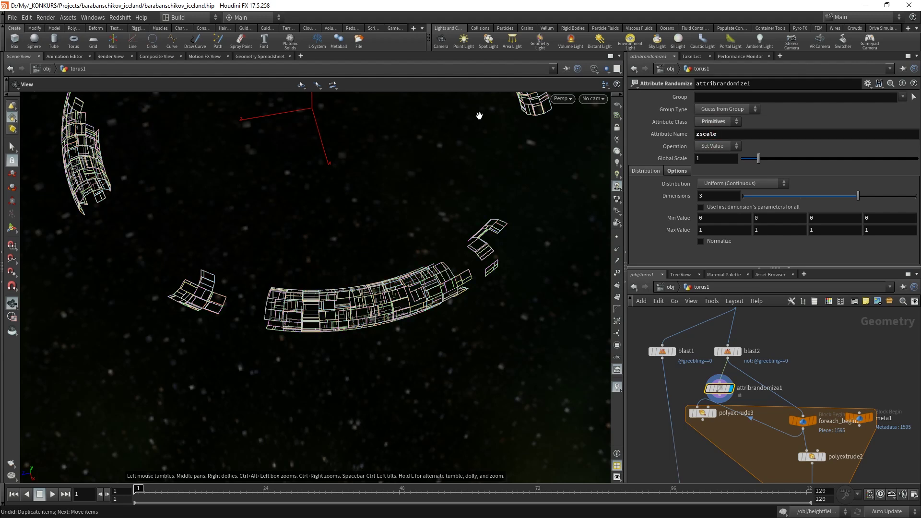
key("BackSpace")
type("1")
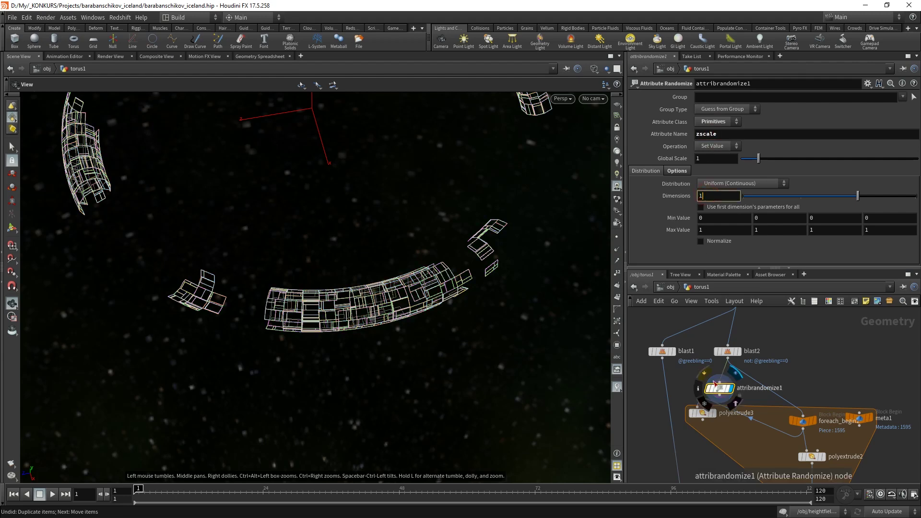
key("Return")
left_click(260, 56)
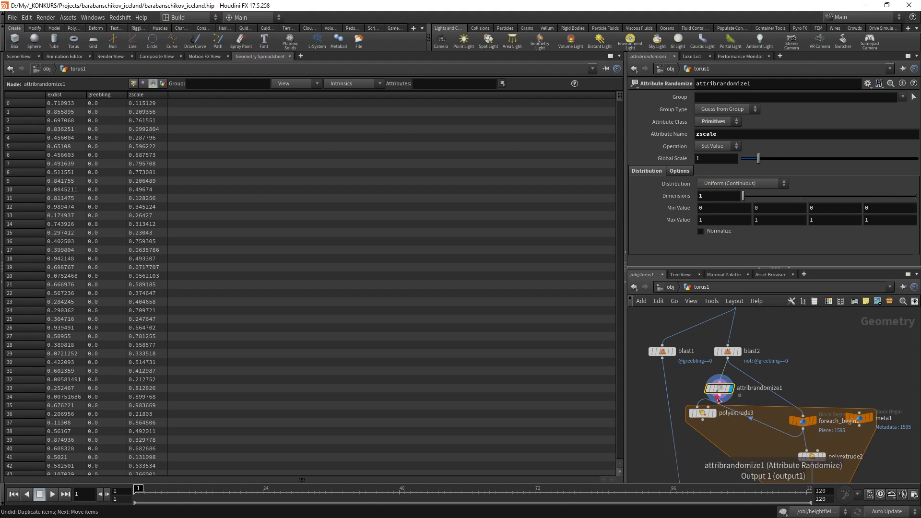
- Move polyextrude3 out of the foreach loop and display it
left_click_drag(701, 407, 720, 405)
left_click(702, 413)
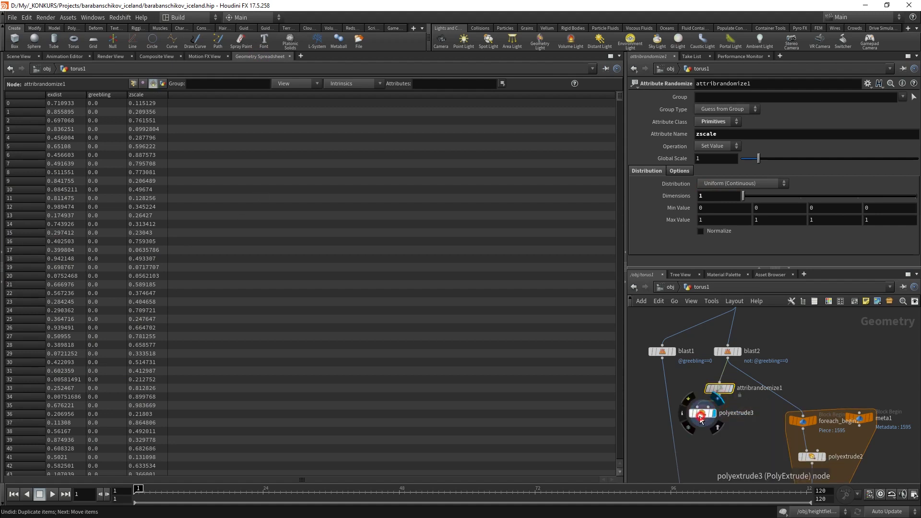
left_click(18, 56)
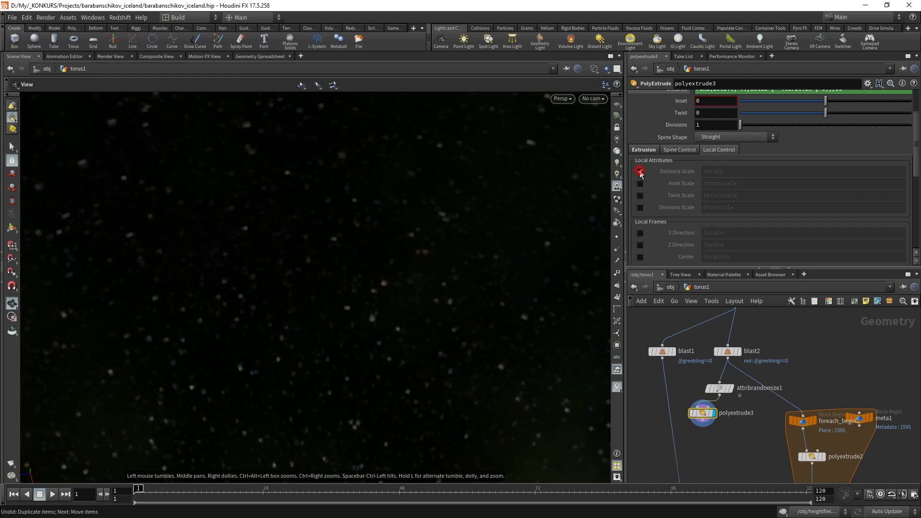
- Scale polyextrude3's distance by zscale, remove its expression, and set 0.011
left_click(641, 171)
scroll(738, 157, "up", 2)
triple_click(869, 125)
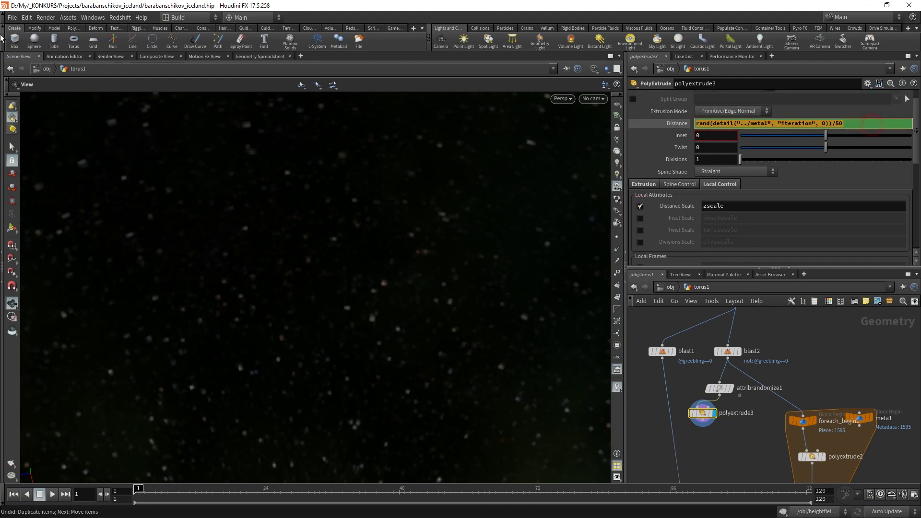
type("1")
key("Return")
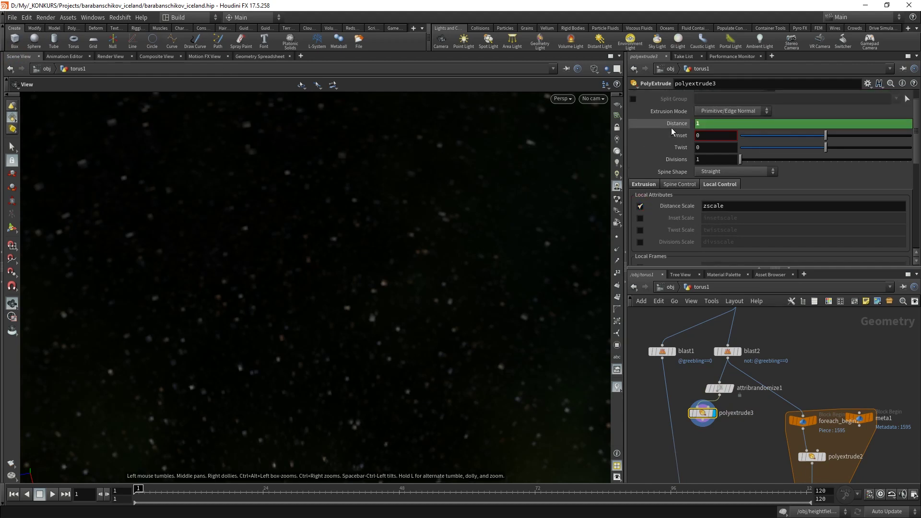
right_click(672, 127)
left_click(710, 239)
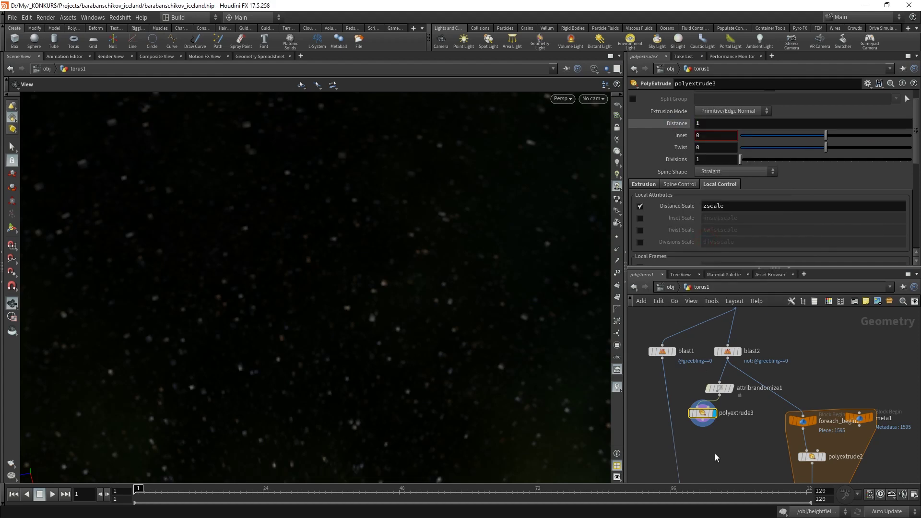
key("g")
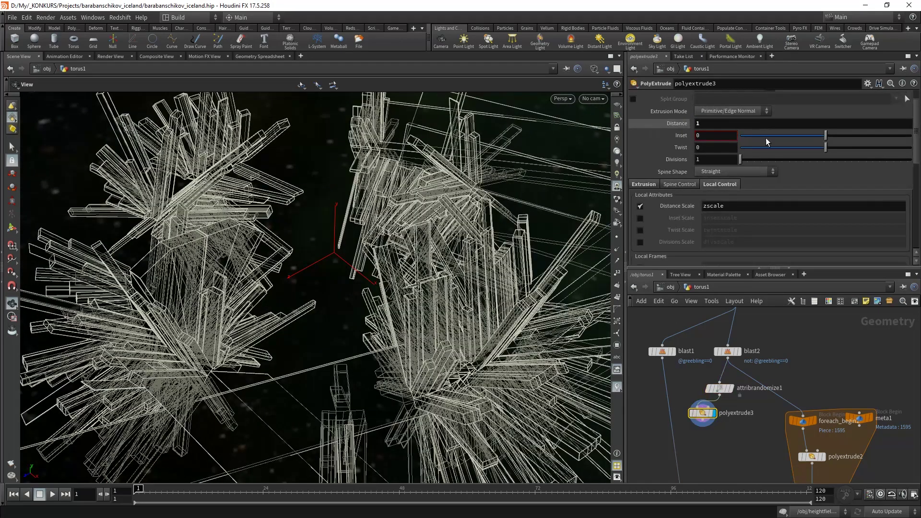
left_click(678, 123)
left_click_drag(824, 125, 825, 126)
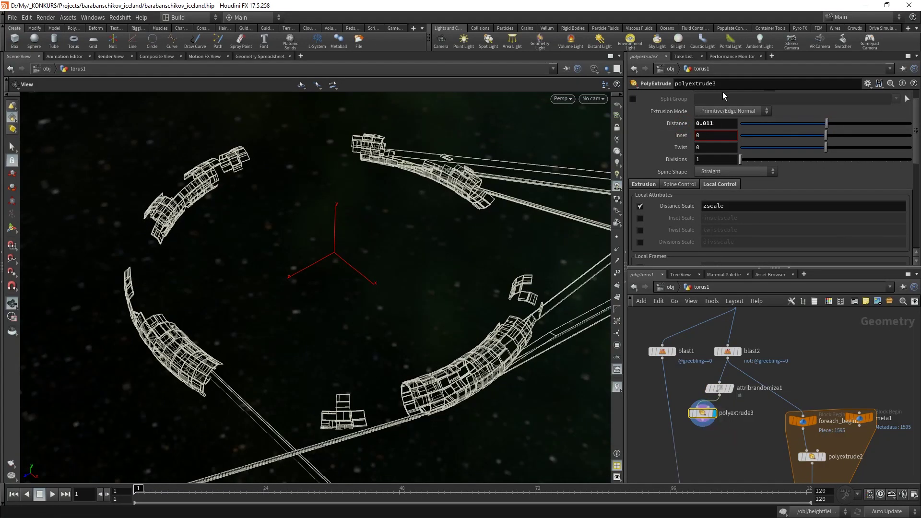
- Set Divide Into to Individual Elements and select the foreach block nodes
scroll(712, 121, "up", 1)
left_click(732, 109)
left_click(732, 107)
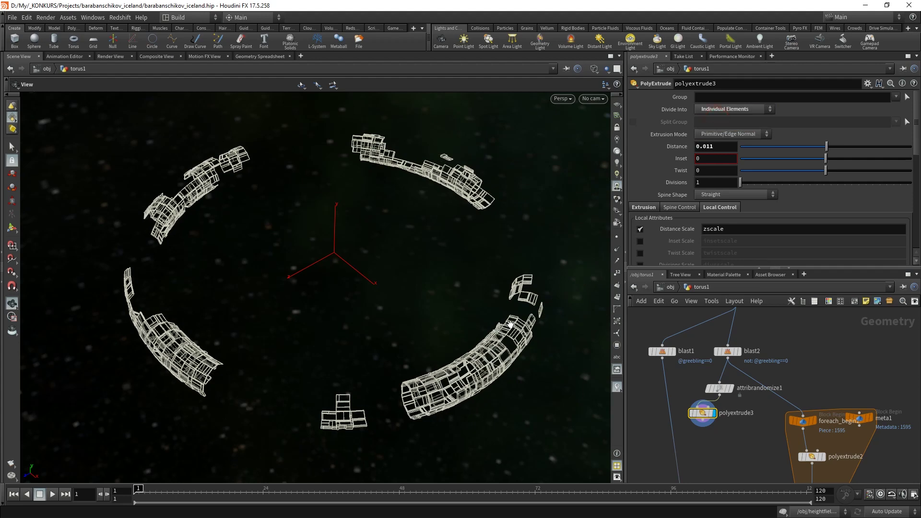
scroll(549, 264, "up", 3)
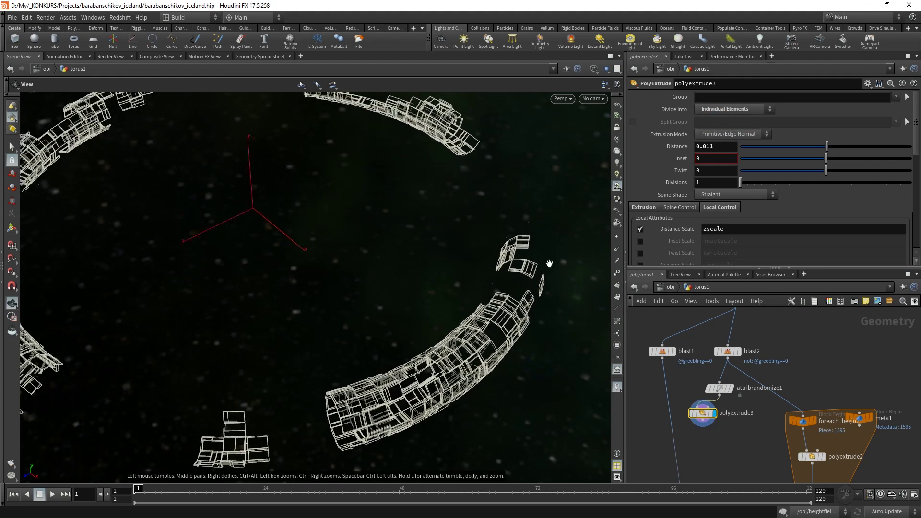
middle_click_drag(776, 477, 728, 387)
left_click_drag(819, 451, 759, 322)
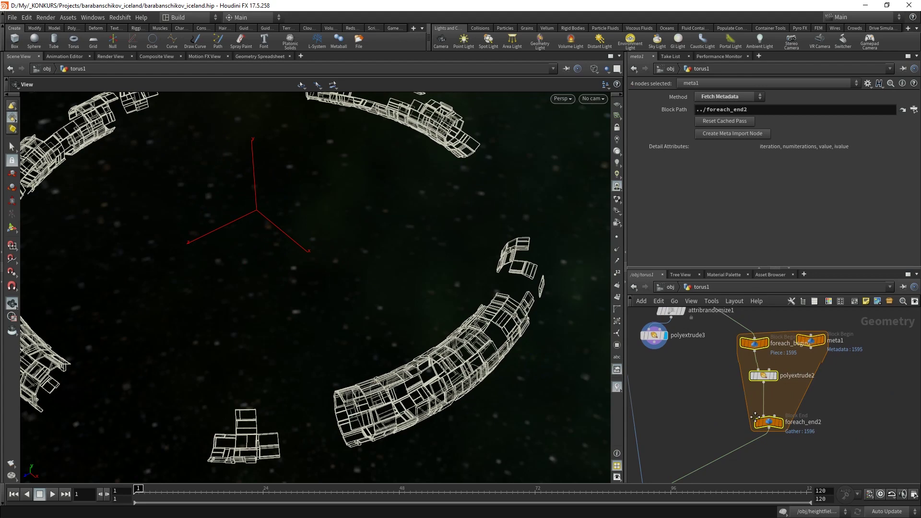
- Compare polyextrude2's and polyextrude3's extrusion settings while orbiting the greebles
left_click(783, 379)
middle_click_drag(718, 358, 771, 393)
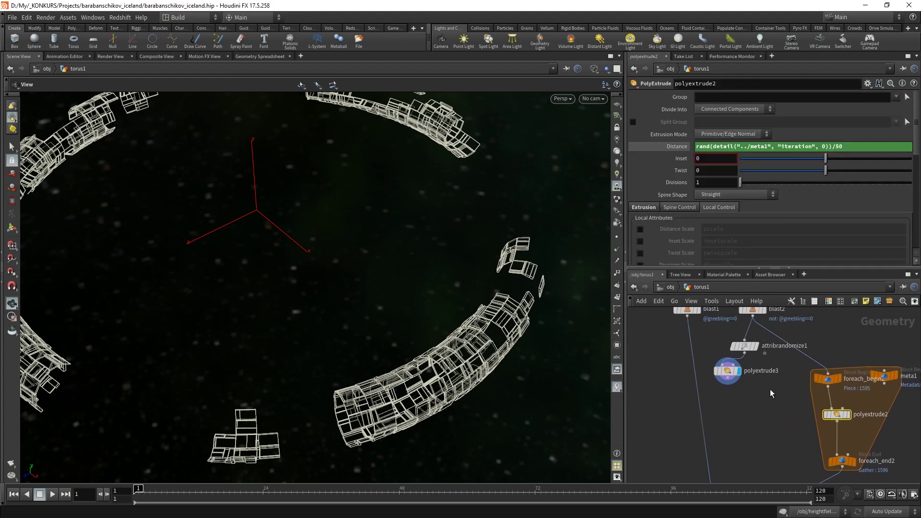
left_click_drag(564, 279, 526, 326)
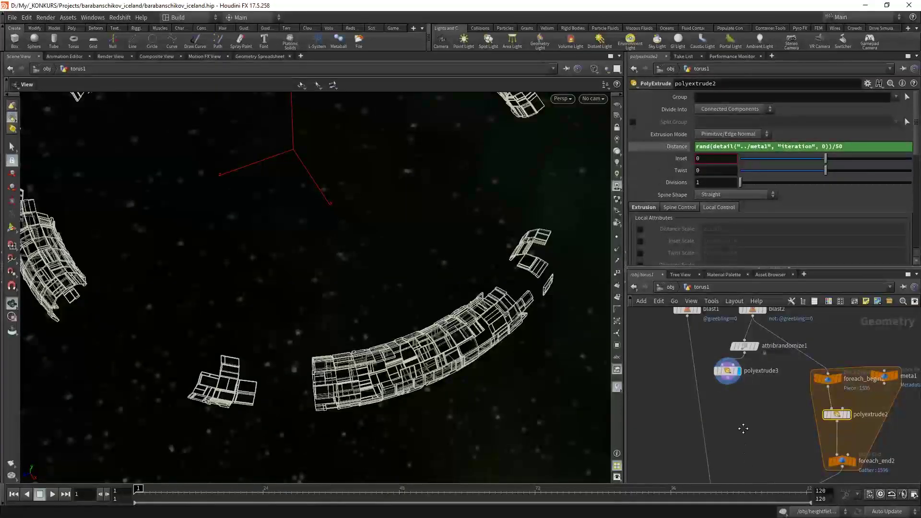
middle_click_drag(743, 426, 735, 410)
left_click(719, 355)
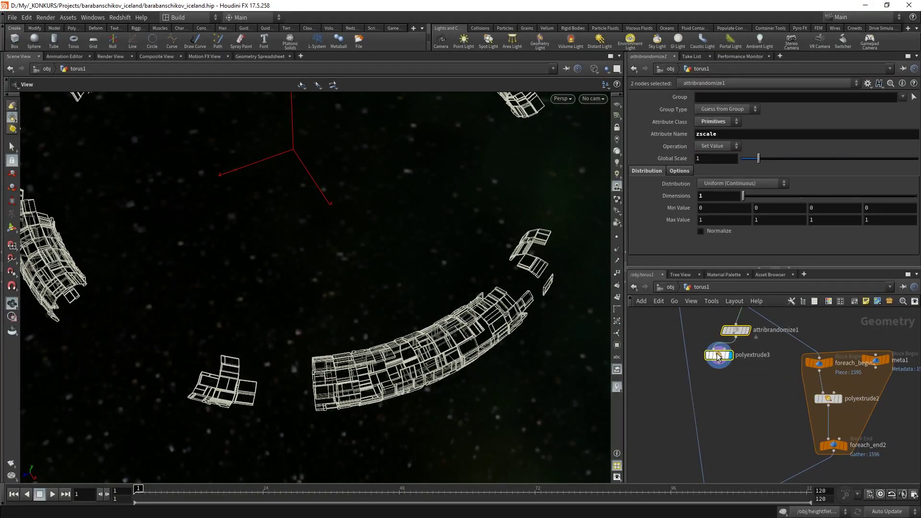
left_click_drag(719, 355, 732, 360)
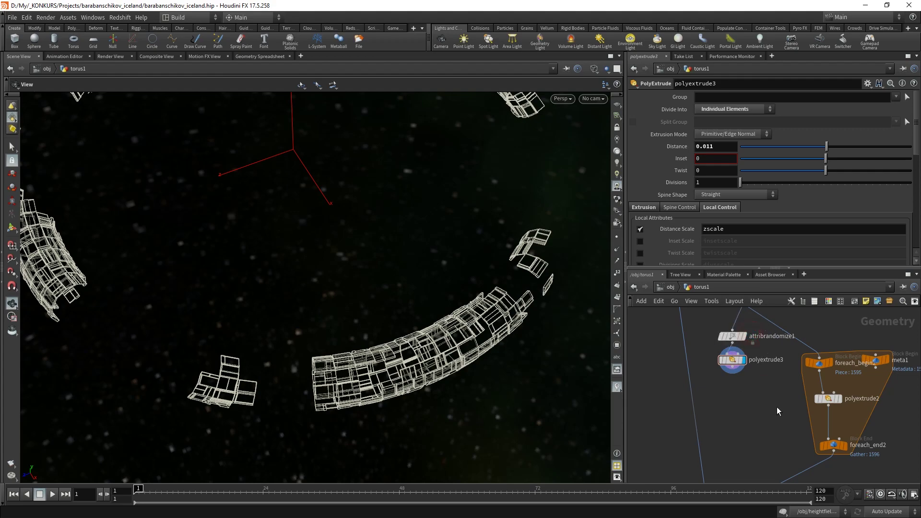
scroll(776, 407, "down", 3)
scroll(768, 398, "down", 3)
- Display merge1's full torus in shaded mode from a top-down view
left_click(782, 390)
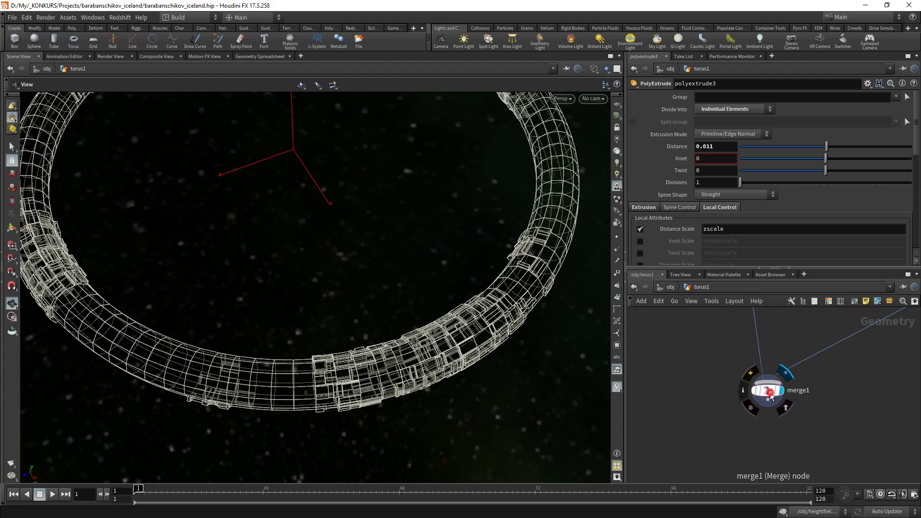
left_click_drag(477, 308, 487, 278)
key("w")
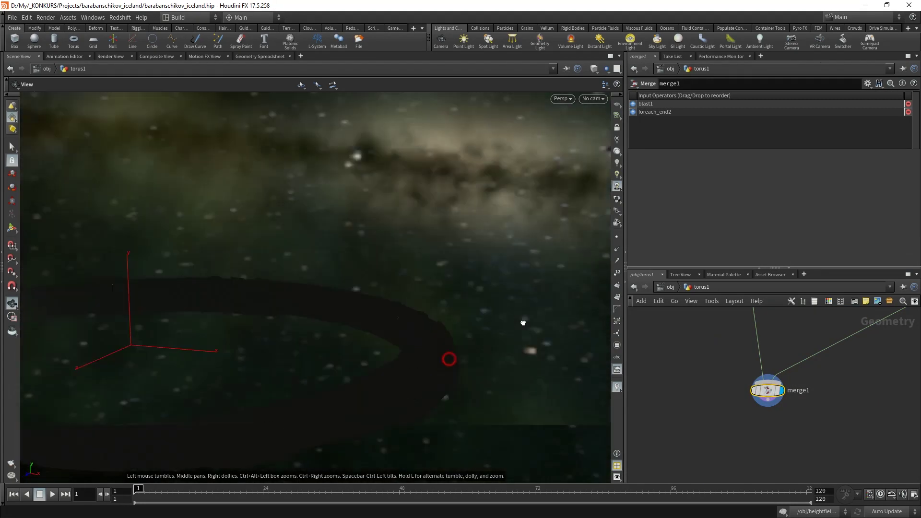
left_click_drag(450, 353, 499, 370)
- Open the circle3 object and view its cylinder in wireframe
left_click(670, 287)
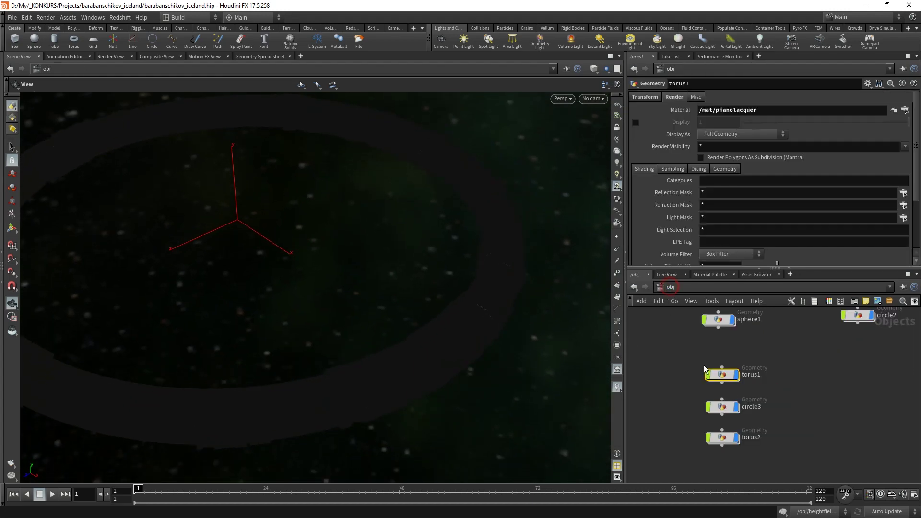
middle_click_drag(779, 348, 798, 329)
double_click(744, 387)
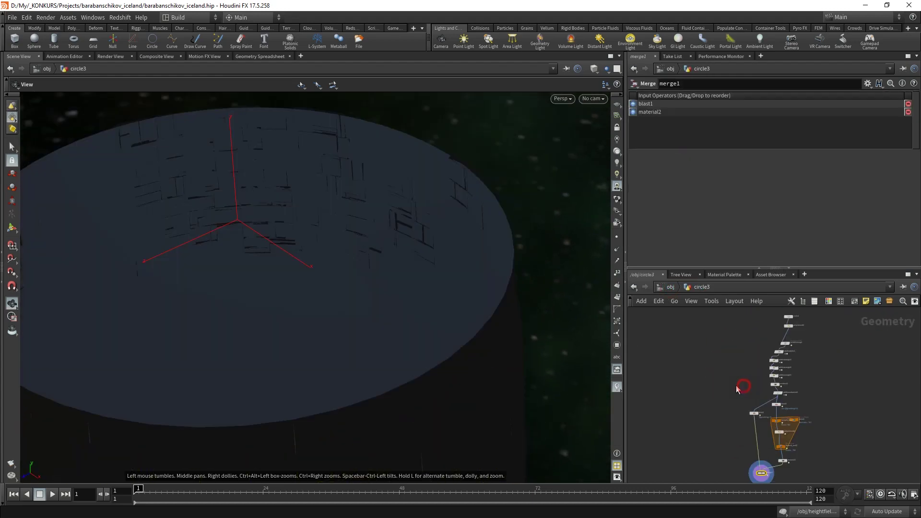
scroll(420, 285, "down", 5)
left_click_drag(379, 319, 370, 254)
key("w")
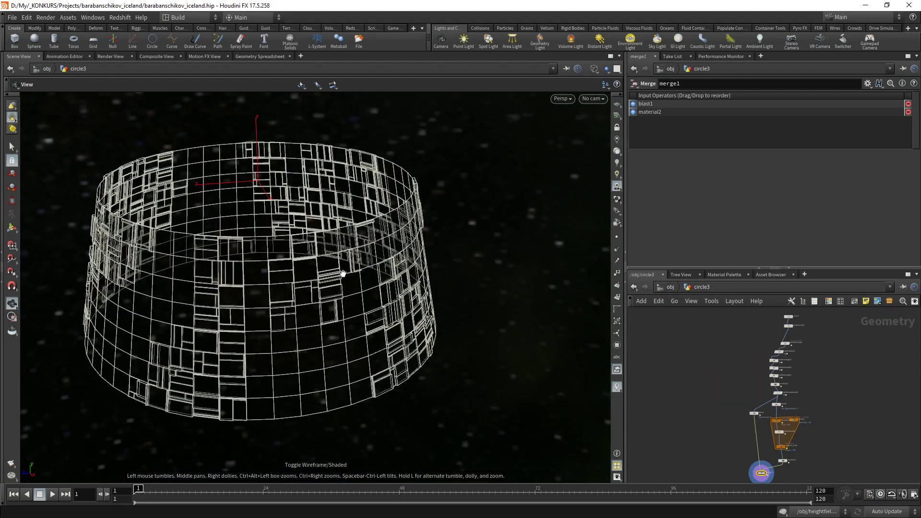
left_click_drag(375, 287, 488, 253)
scroll(813, 324, "up", 2)
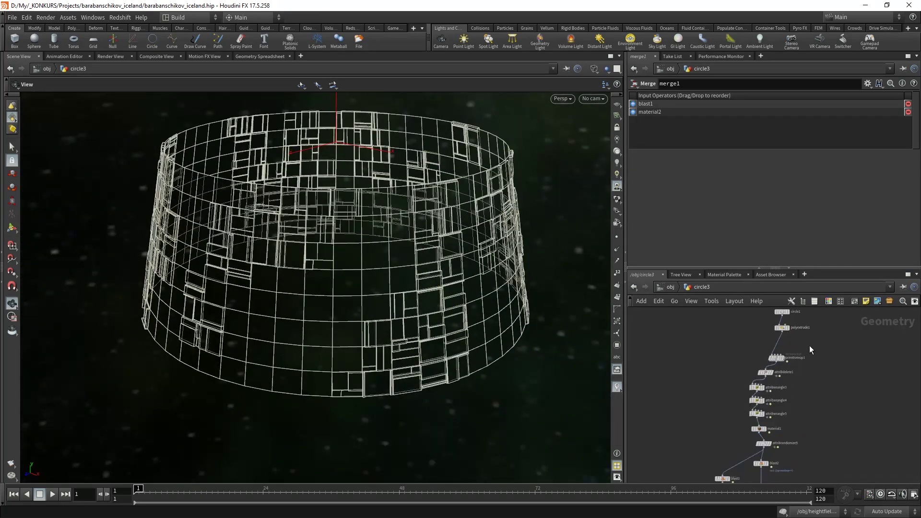
scroll(811, 346, "up", 2)
scroll(796, 376, "up", 3)
- Step the display through polyextrude1, primitivevop1, and attribwrangle3's greebled panels
left_click(770, 377)
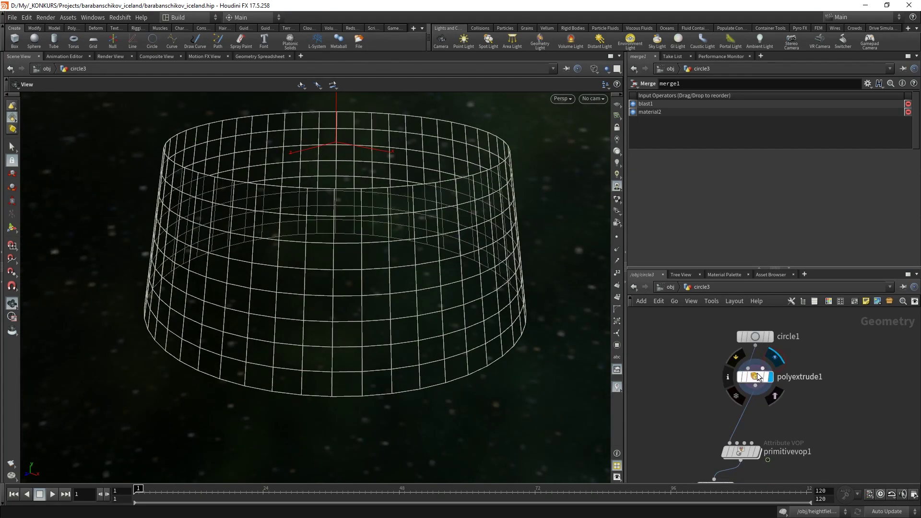
middle_click_drag(767, 387, 766, 312)
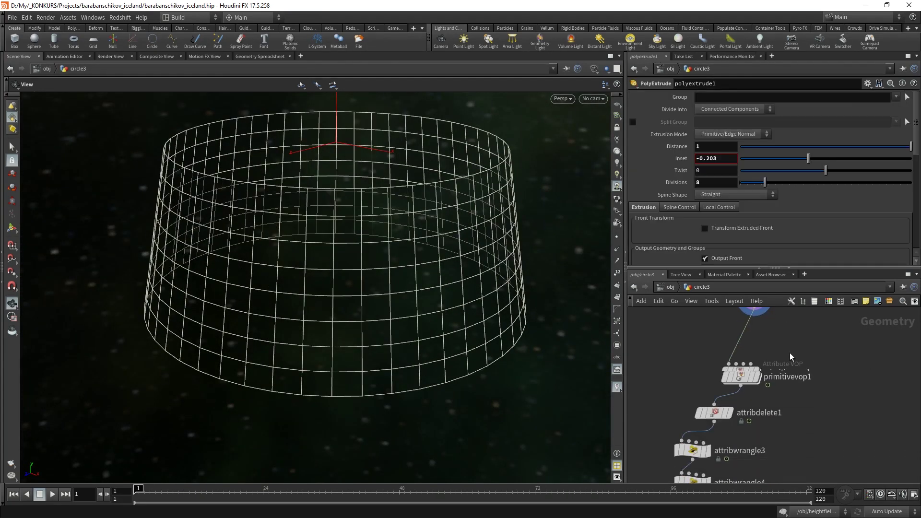
left_click(740, 372)
middle_click_drag(770, 422, 813, 342)
left_click(749, 367)
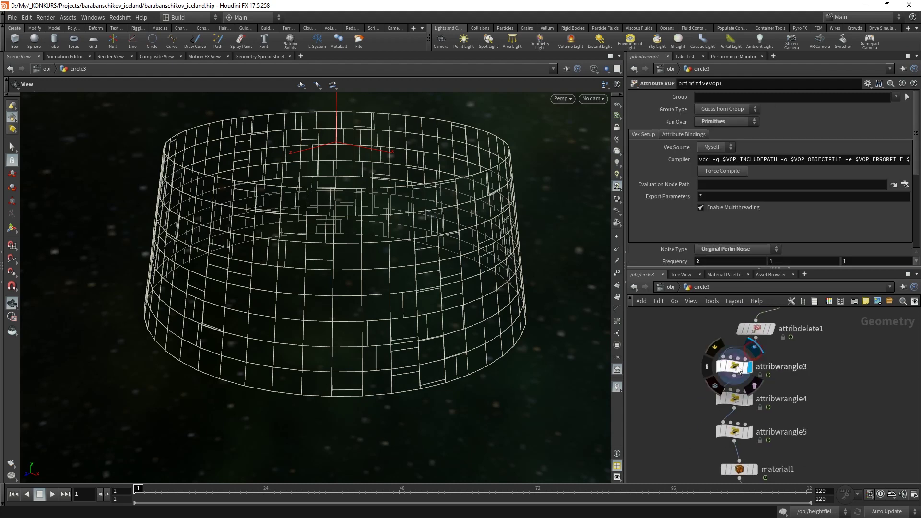
scroll(796, 420, "down", 2)
- Display the result up to material1 and line material1 up under attribwrangle5
left_click(770, 390)
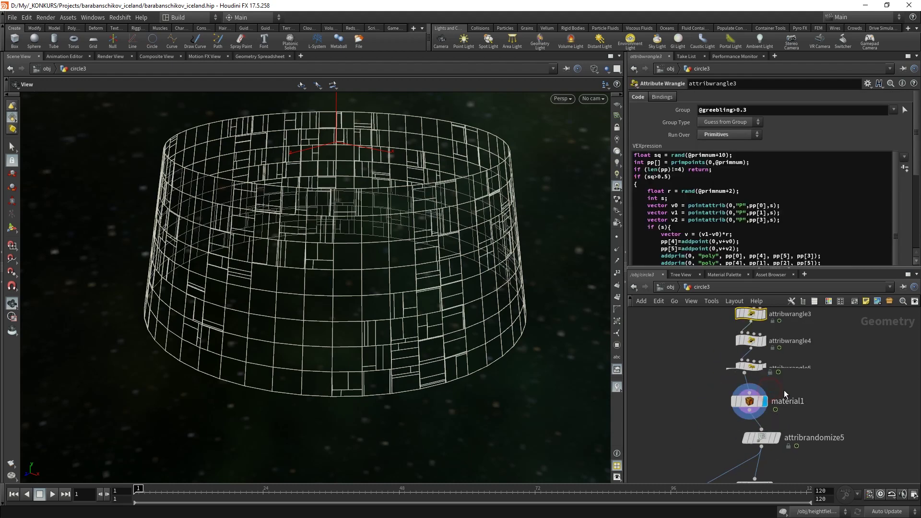
scroll(792, 416, "down", 2)
left_click_drag(792, 415, 736, 365)
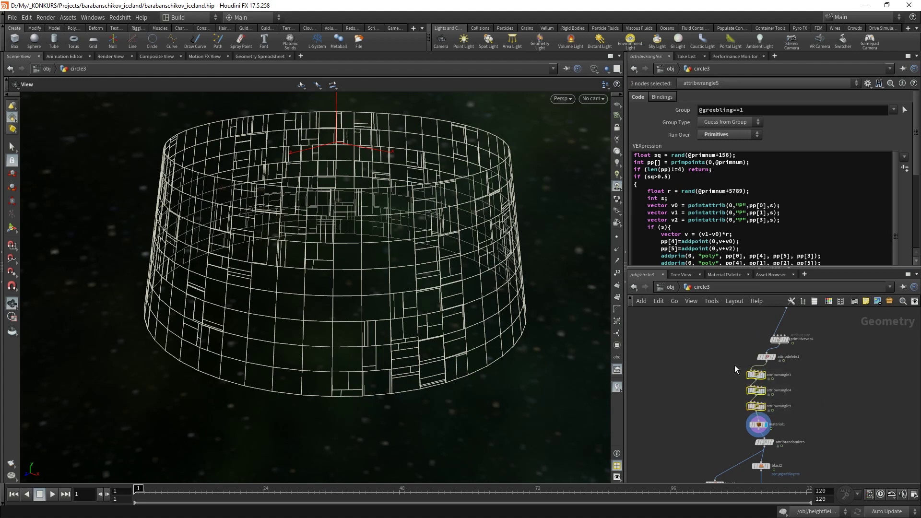
scroll(761, 397, "up", 3)
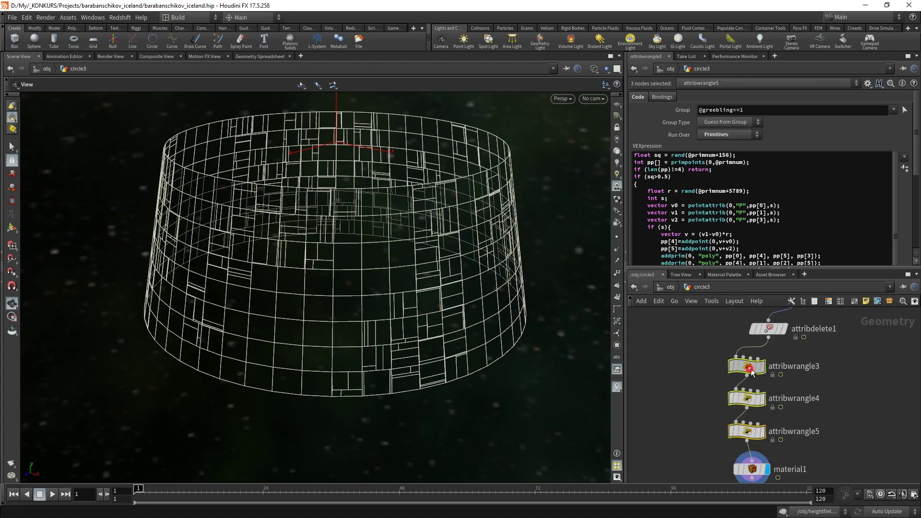
middle_click_drag(740, 341, 715, 415)
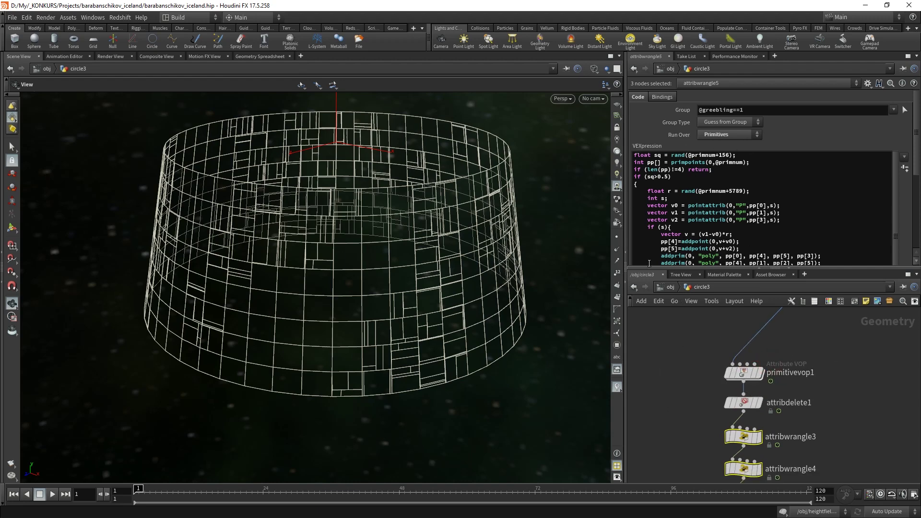
scroll(696, 430, "down", 3)
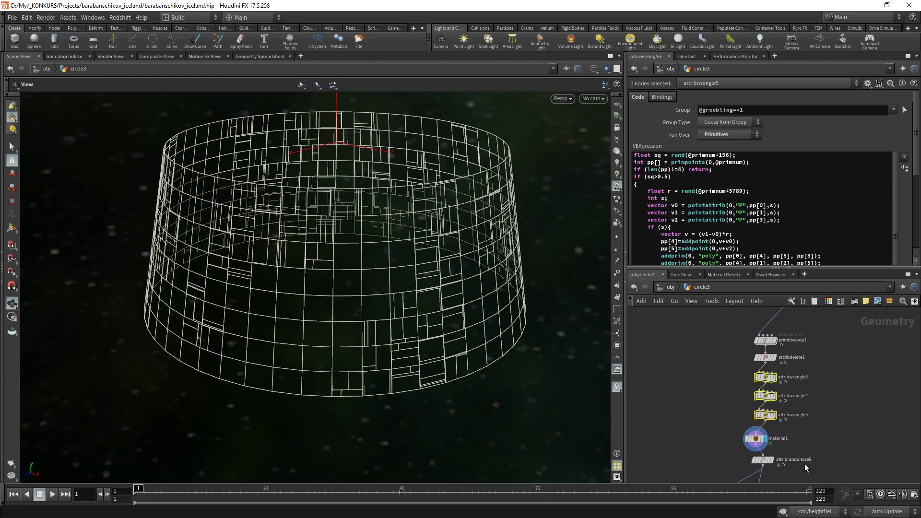
scroll(805, 464, "up", 3)
left_click_drag(706, 399, 727, 399)
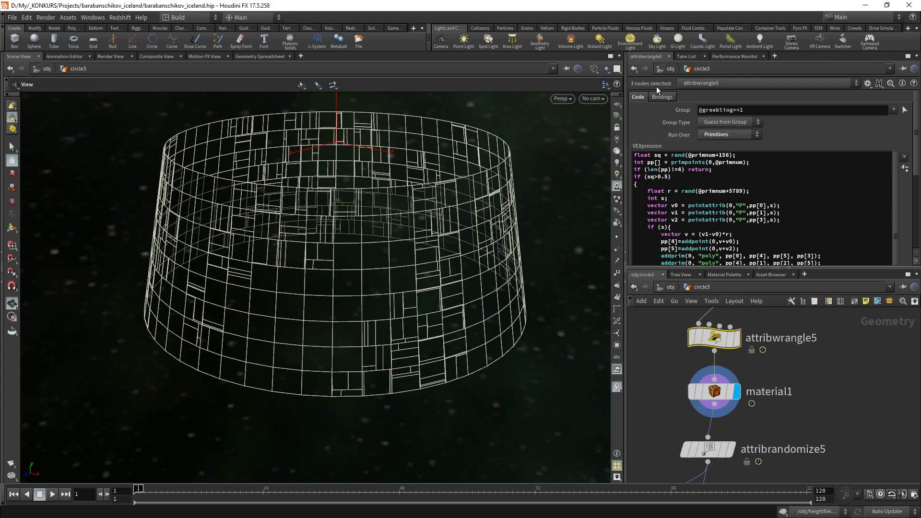
- Inspect attribrandomize5, then show the full greebled cylinder from merge1
left_click(727, 414)
scroll(768, 399, "down", 2)
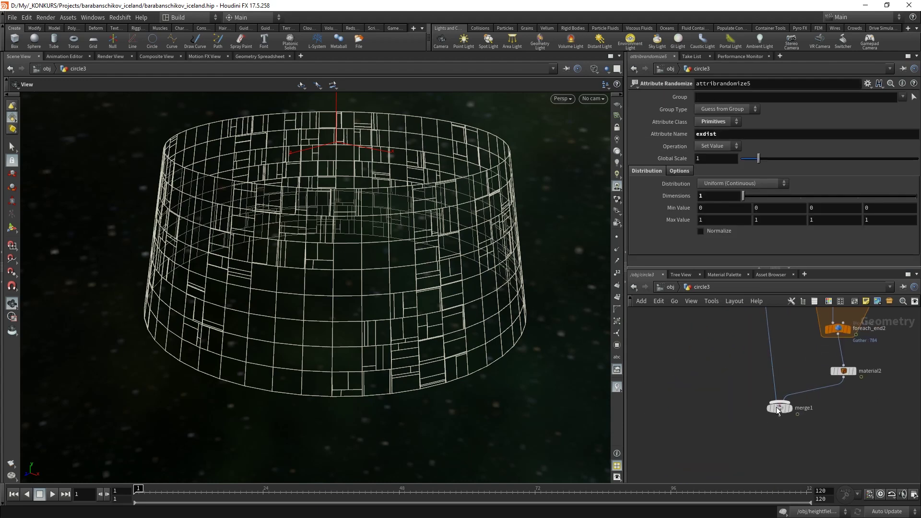
left_click(793, 396)
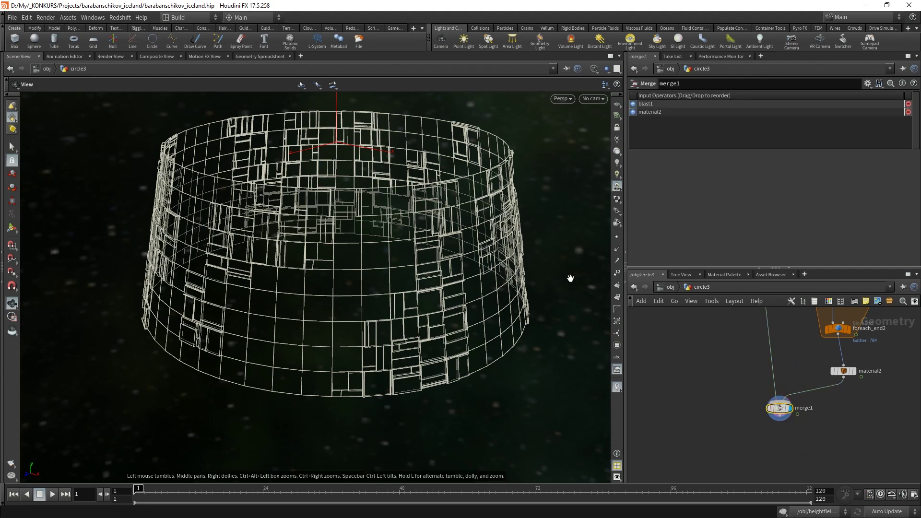
- Box-select the node chain above merge1, minus its top node, and shift it right and up
scroll(699, 408, "down", 2)
scroll(696, 451, "down", 2)
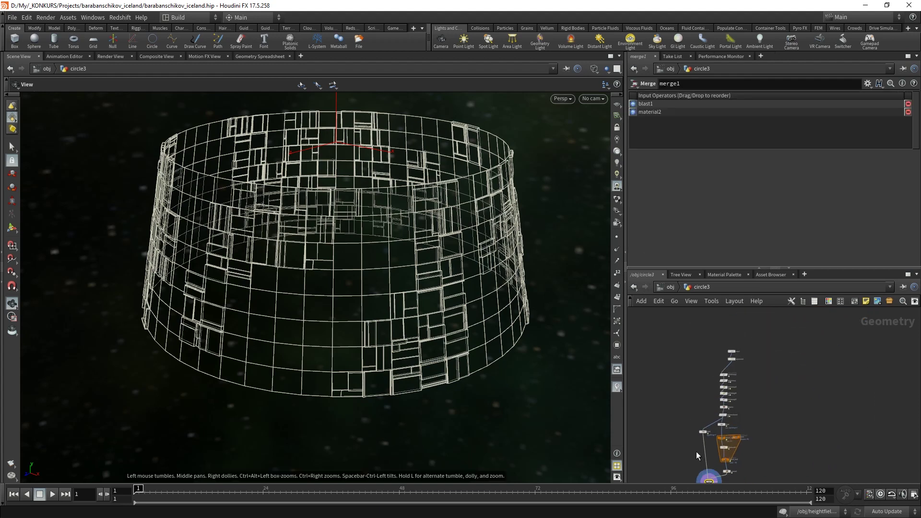
left_click_drag(664, 355, 790, 482)
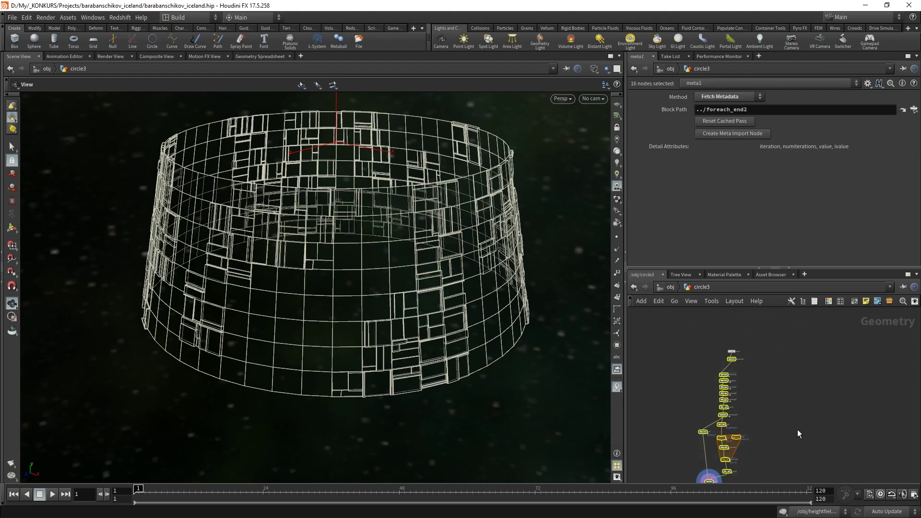
left_click_drag(664, 371, 794, 482)
scroll(728, 388, "up", 5)
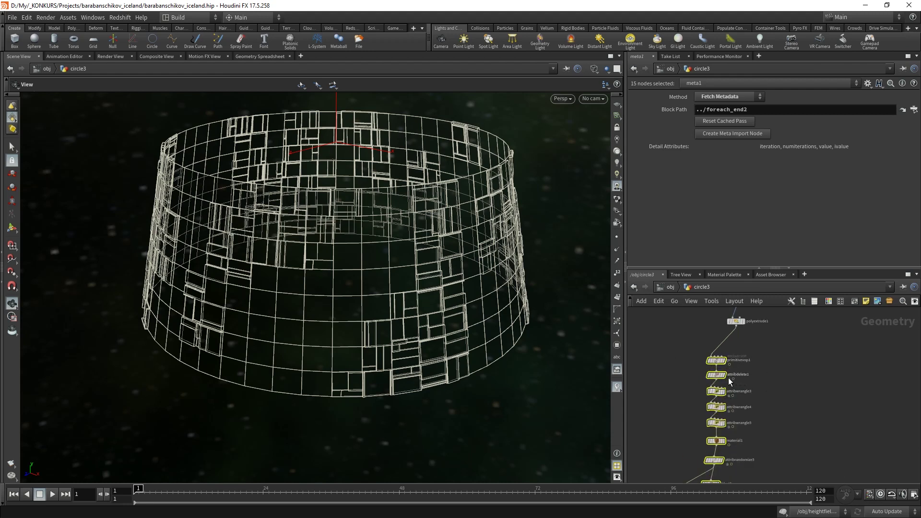
left_click_drag(719, 362, 739, 342)
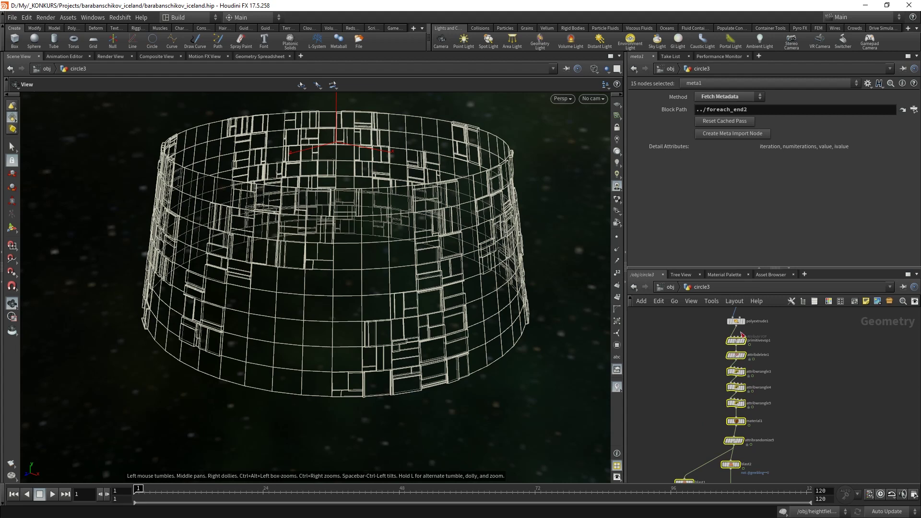
- Peek into torus2's network, then back at object level frame heightfield1, grid1 and sphere1
left_click(670, 288)
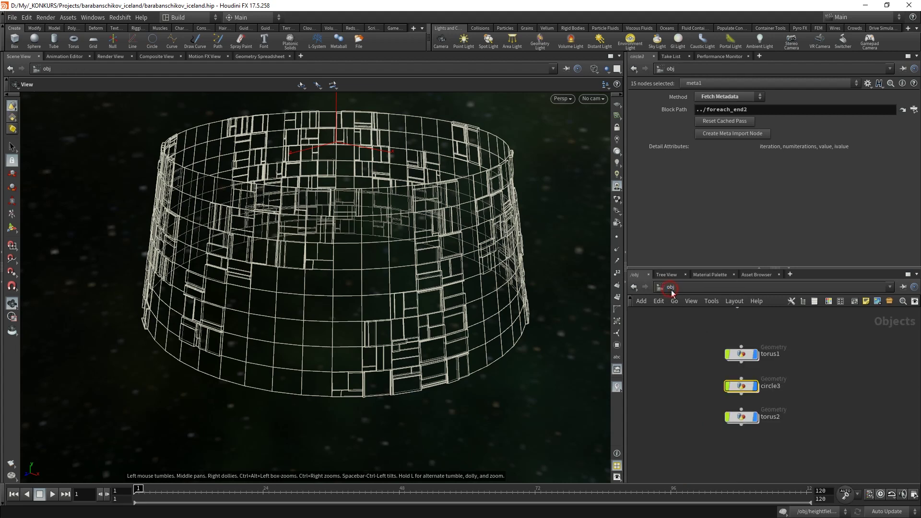
double_click(742, 416)
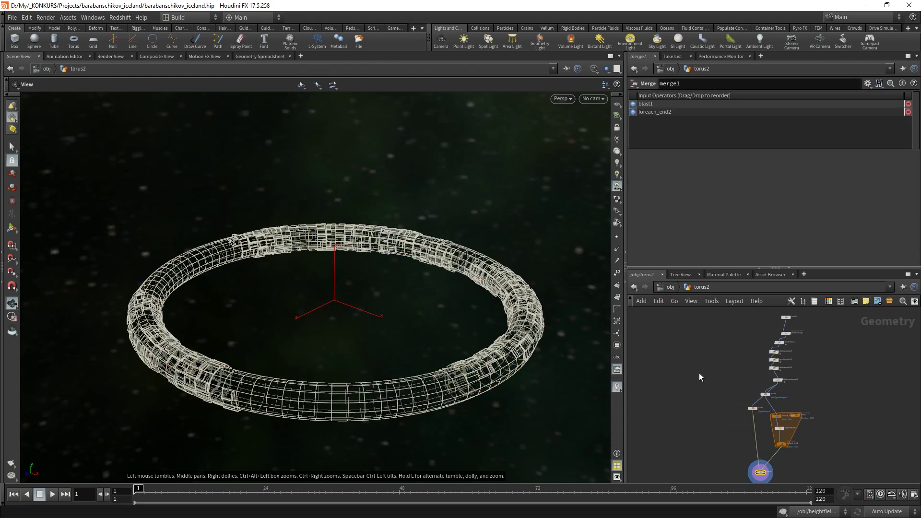
left_click(669, 288)
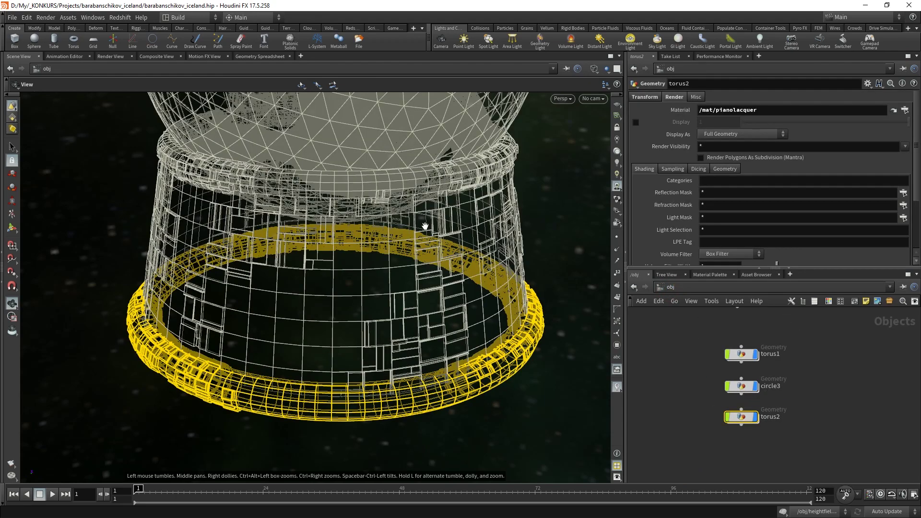
key("g")
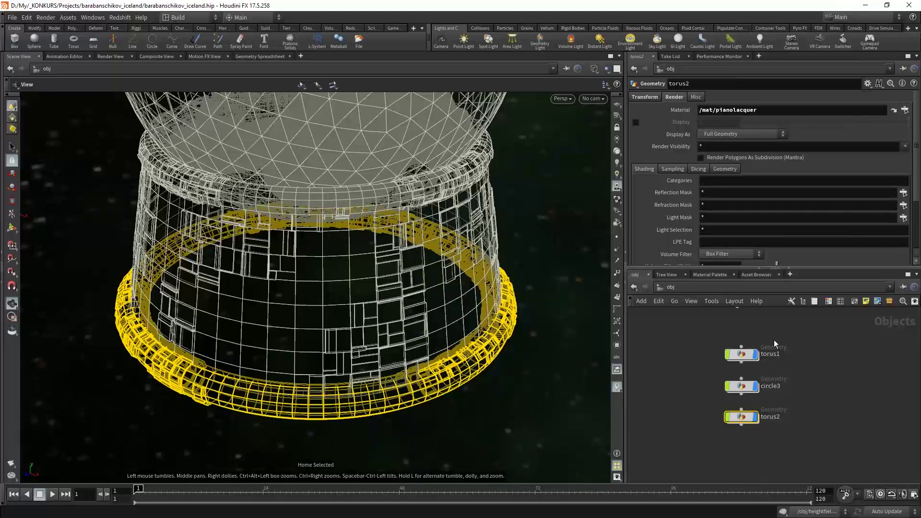
middle_click_drag(718, 338, 719, 405)
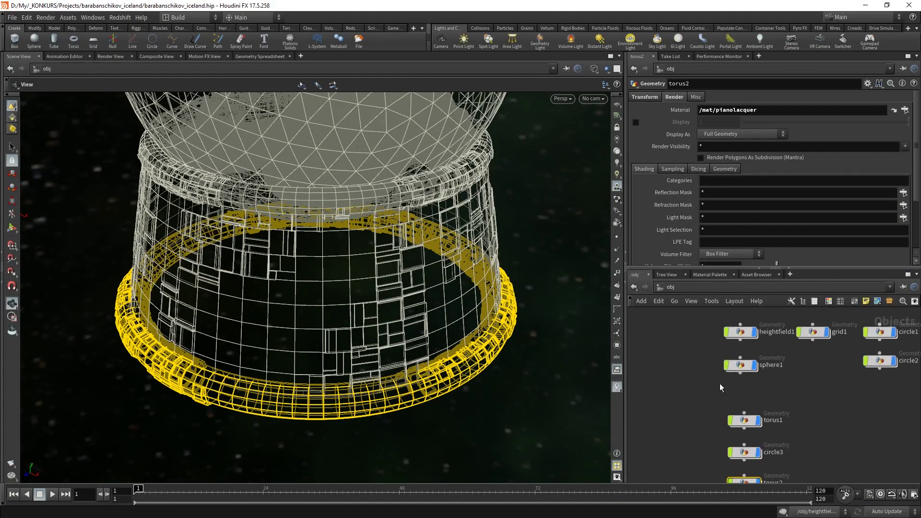
- Enter the heightfield1 terrain network and view the terrain shaded from a new angle
double_click(718, 382)
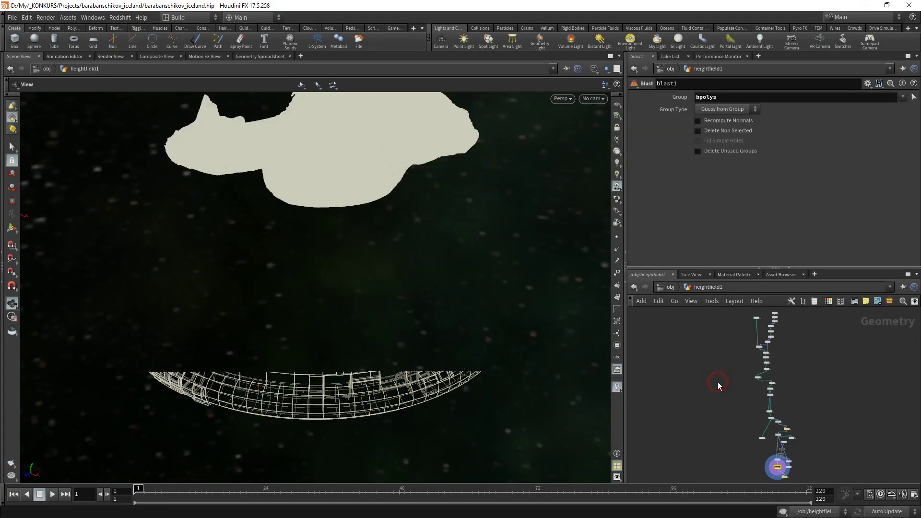
mouse_move(411, 202)
left_mouse_down()
mouse_move(352, 284)
mouse_move(457, 280)
left_mouse_up()
key("w")
scroll(792, 400, "up", 3)
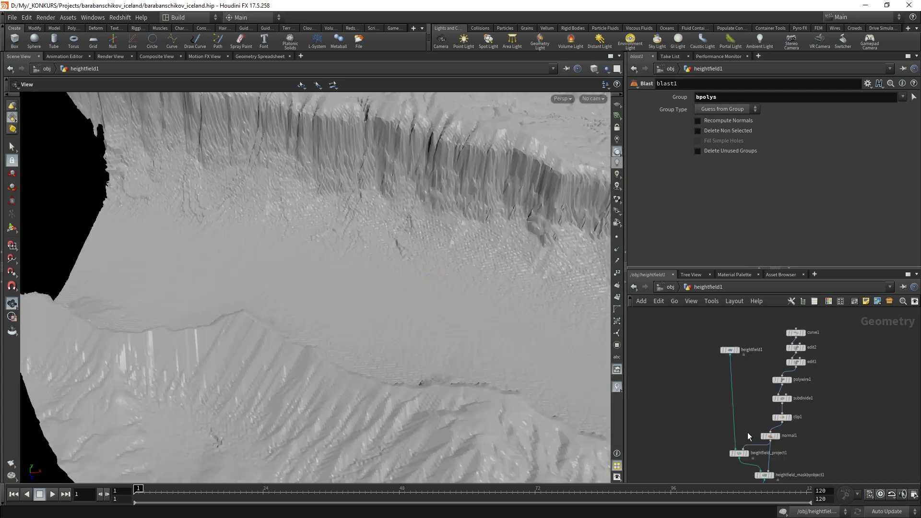
scroll(754, 437, "up", 2)
- Display normal1's result and orbit to see the whole curved tube
key("r")
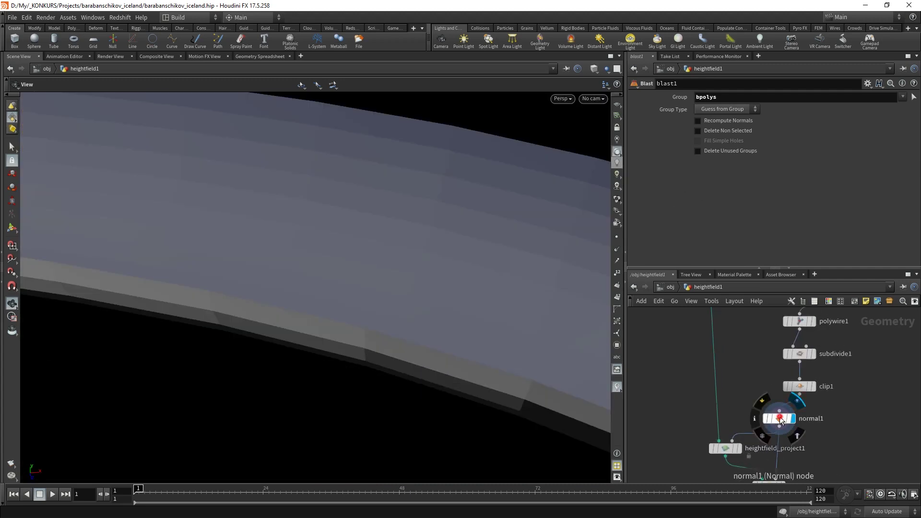
left_click(781, 421)
left_click_drag(319, 409, 397, 216)
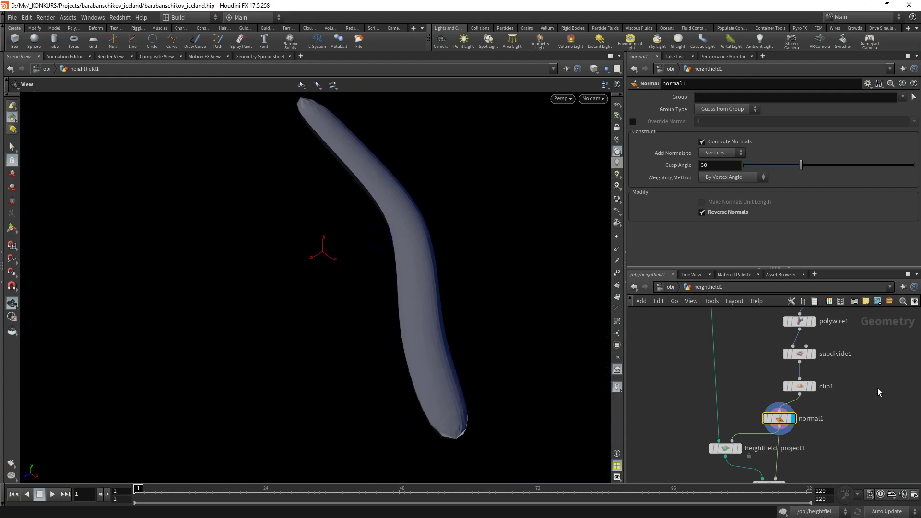
middle_click_drag(826, 354, 801, 465)
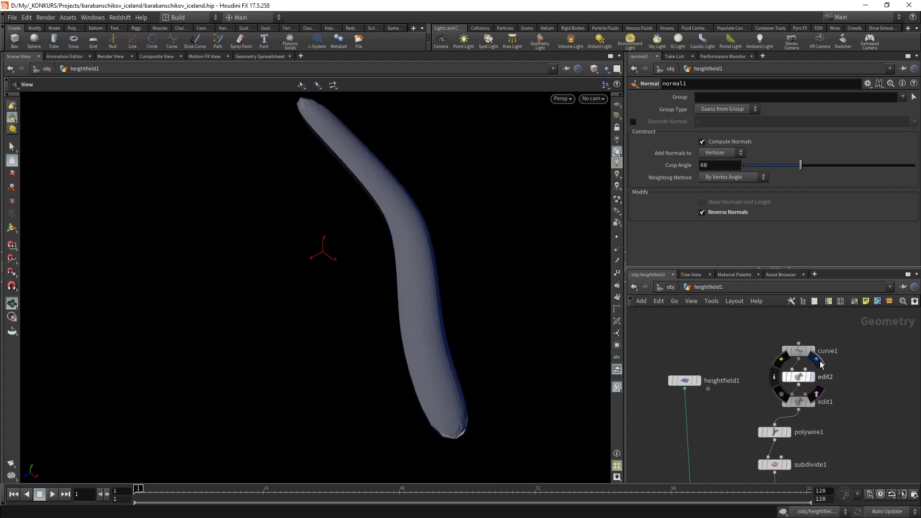
- Step the display back through edit2 and edit1 to the original curve1 drawing
key("r")
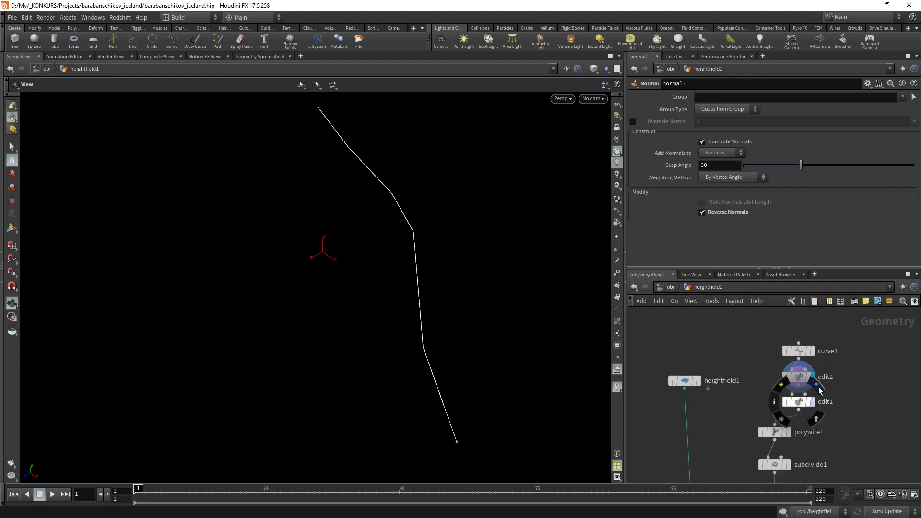
key("r")
left_click(799, 402)
mouse_move(428, 236)
left_mouse_down()
mouse_move(387, 303)
mouse_move(432, 283)
left_mouse_up()
left_click(800, 351)
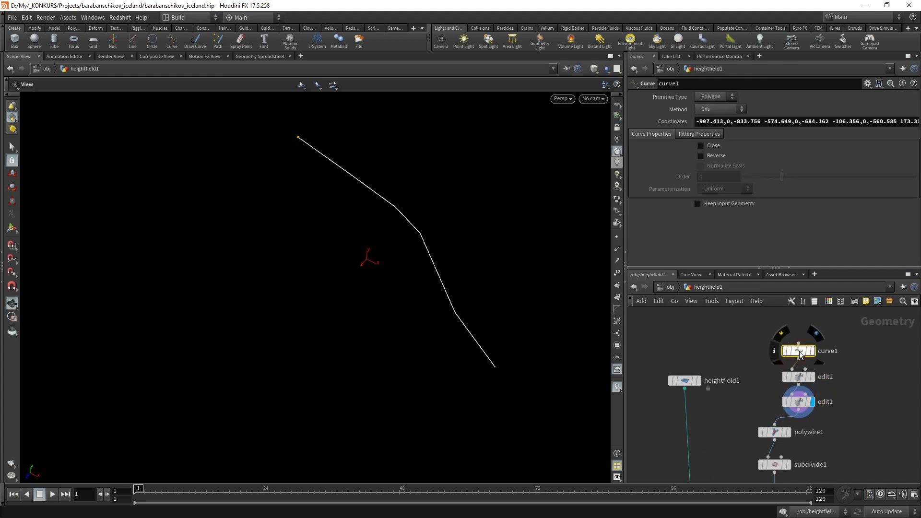
left_click(816, 333)
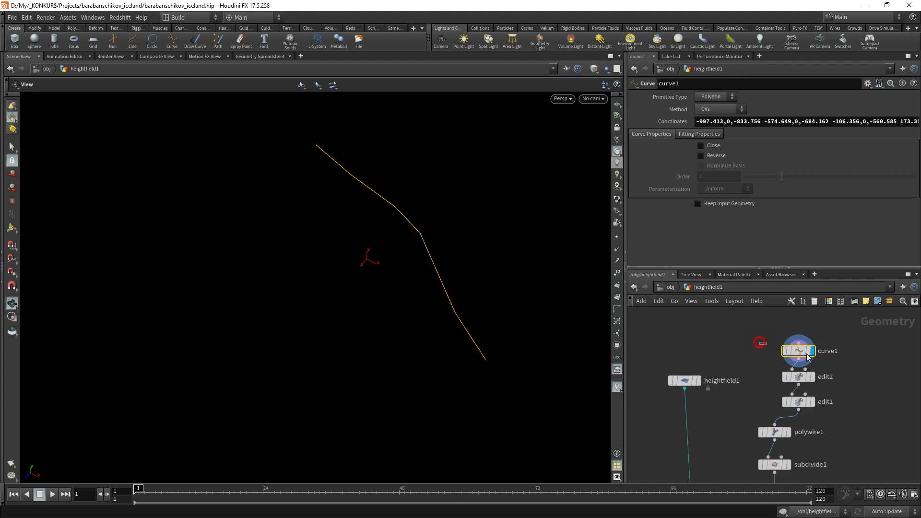
- Select several points along the curve to inspect them, then select both edit nodes
left_click(13, 233)
left_click(317, 145)
left_click(351, 176)
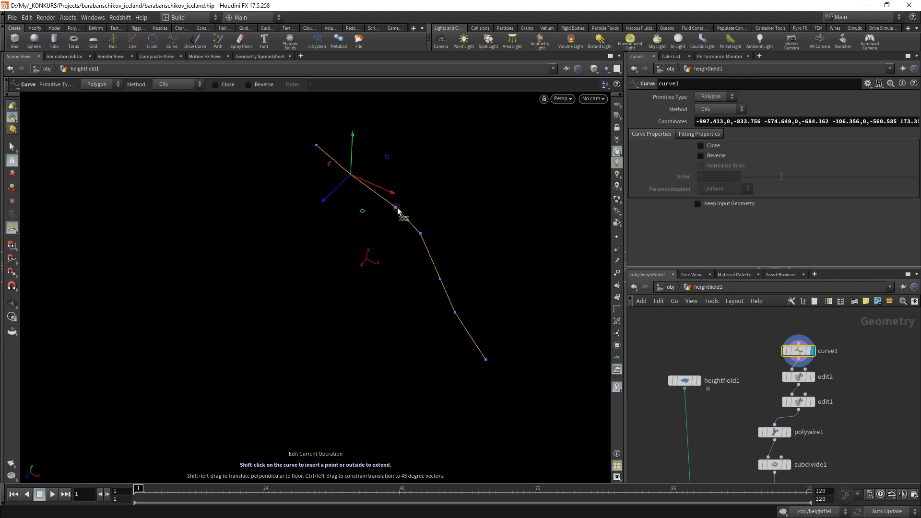
left_click(396, 208)
left_click_drag(781, 367, 783, 367)
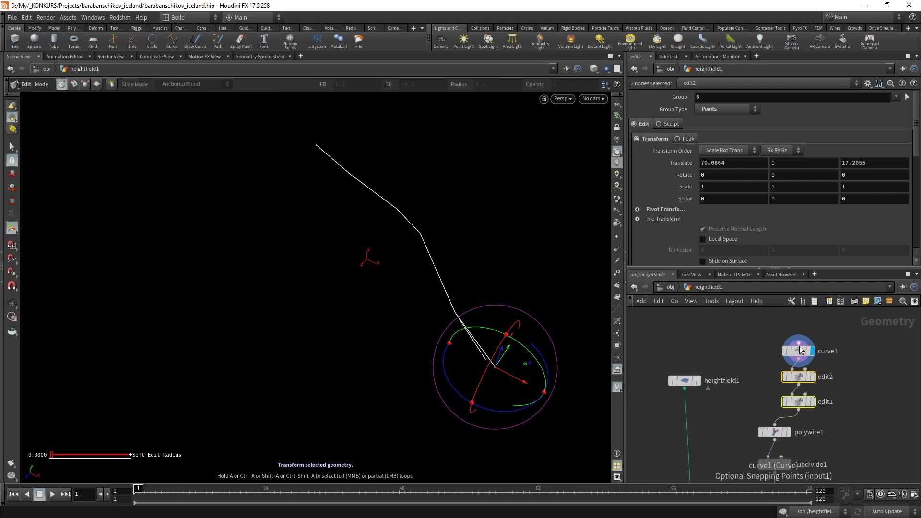
- Display polywire1, subdivide1 and clip1 in turn, orbiting low to see the clip plane
middle_click_drag(827, 437, 827, 398)
scroll(742, 385, "up", 3)
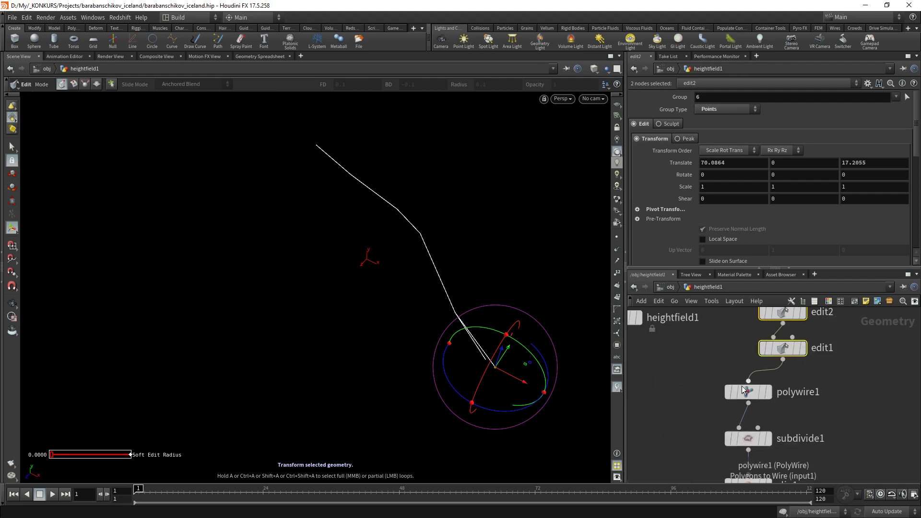
left_click(751, 392)
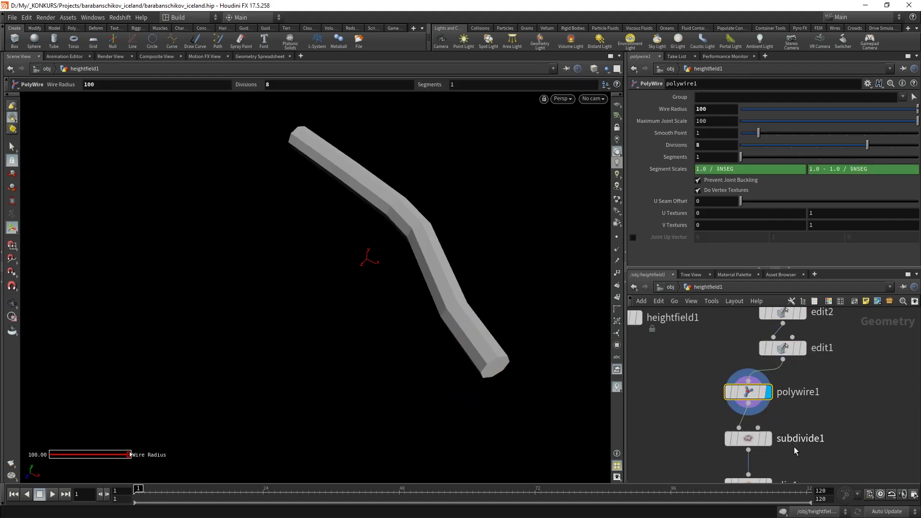
middle_click_drag(751, 398, 757, 356)
left_click(772, 396)
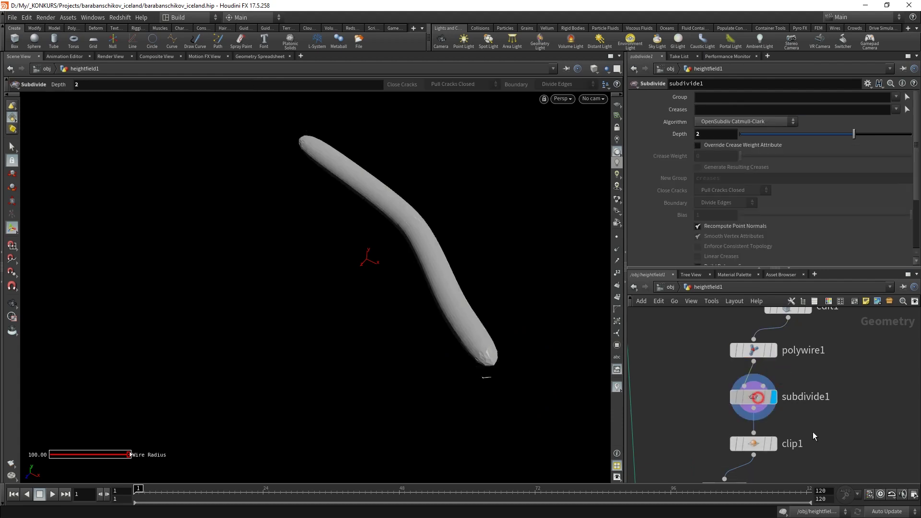
middle_click_drag(749, 444, 761, 383)
left_click(771, 384)
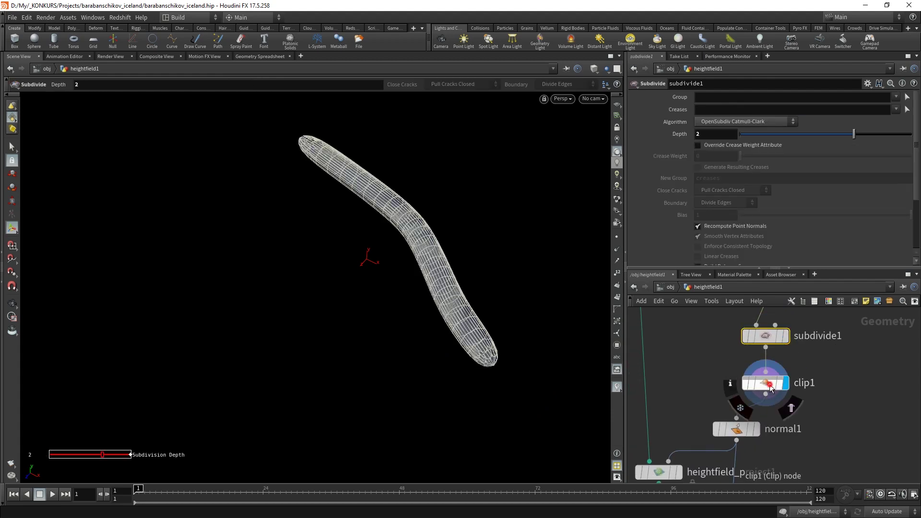
left_click(766, 383)
left_click_drag(447, 278, 472, 243, "alt")
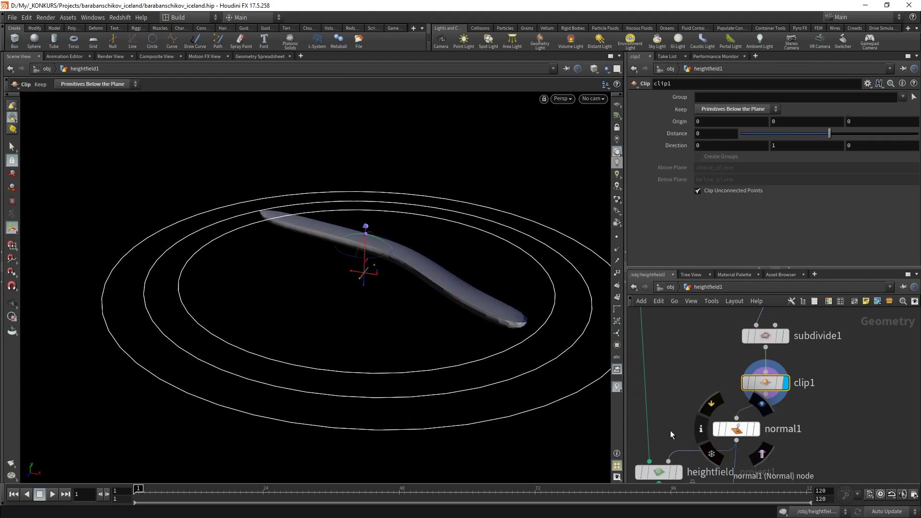
middle_click_drag(672, 446, 726, 363)
- Display heightfield_project1's carved patch, then the heightfield_maskbyobject1 mask
left_click(746, 364)
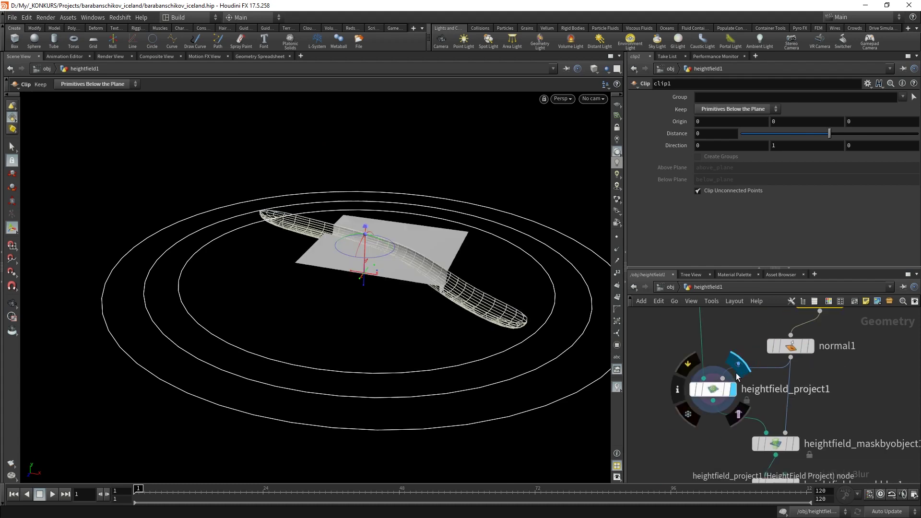
left_click(714, 389)
mouse_move(432, 226)
left_mouse_down()
mouse_move(455, 204)
mouse_move(465, 352)
mouse_move(422, 294)
mouse_move(583, 374)
left_mouse_up()
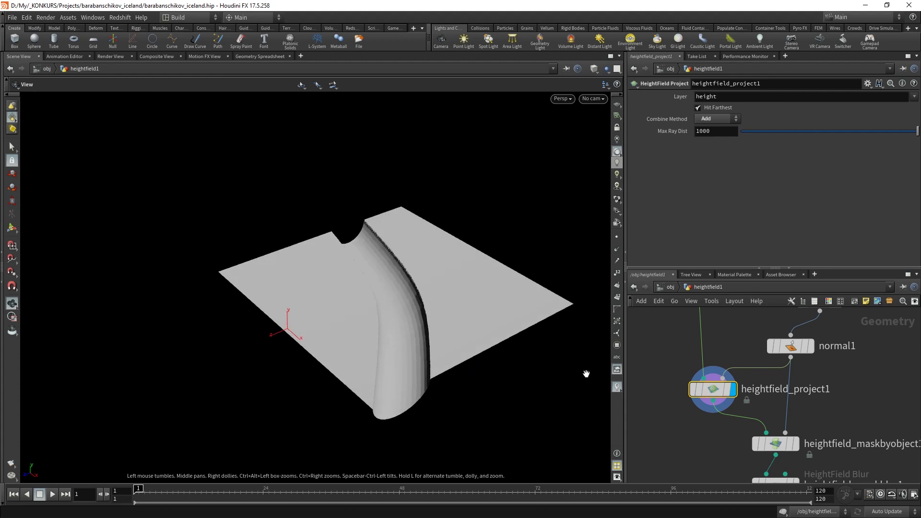
left_click(781, 445)
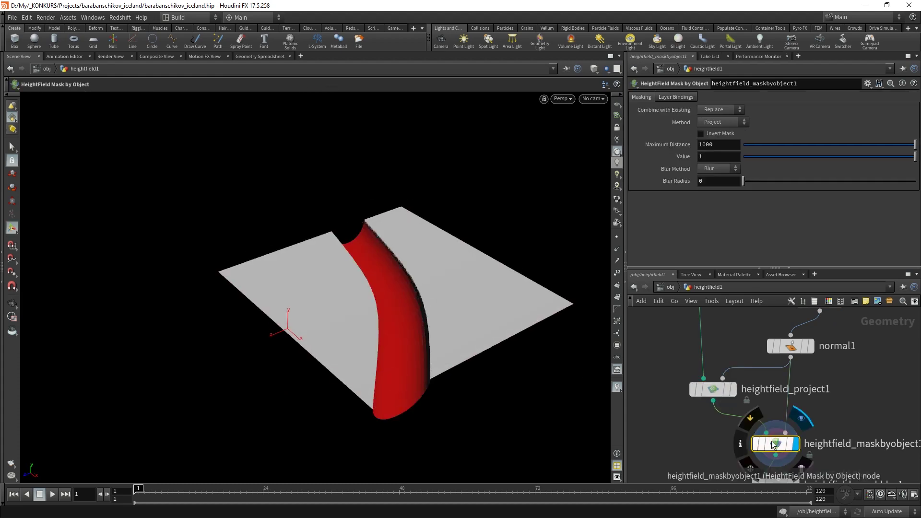
middle_click_drag(719, 473, 754, 383)
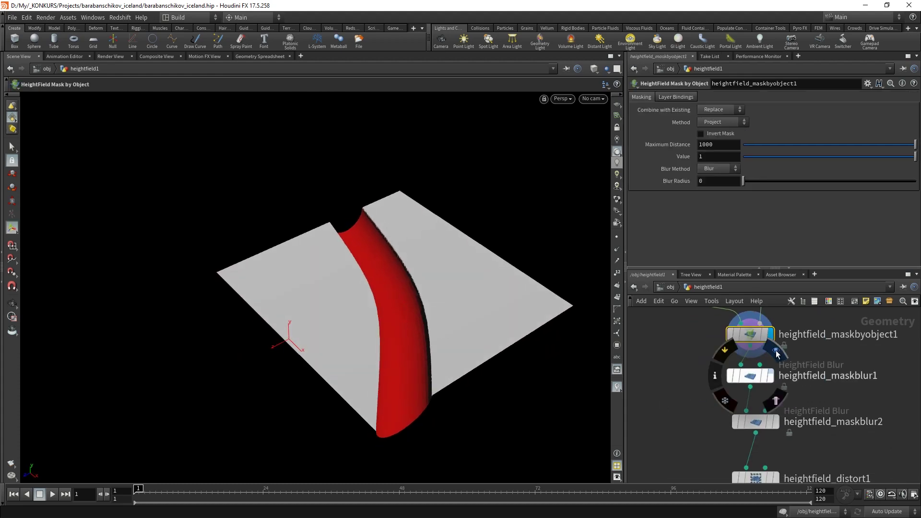
- Display both mask blurs and heightfield_distort1, showing the distort node's handles
left_click(777, 353)
left_click(781, 397)
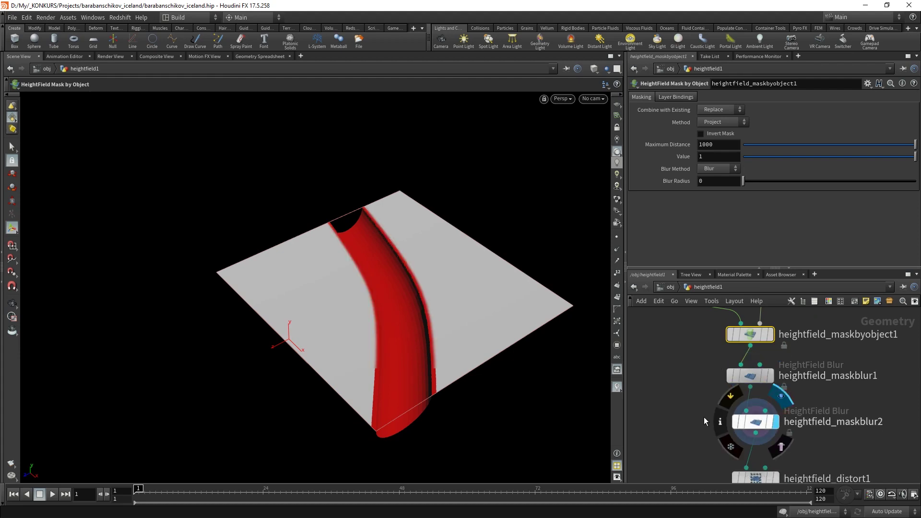
middle_click_drag(777, 460, 752, 401)
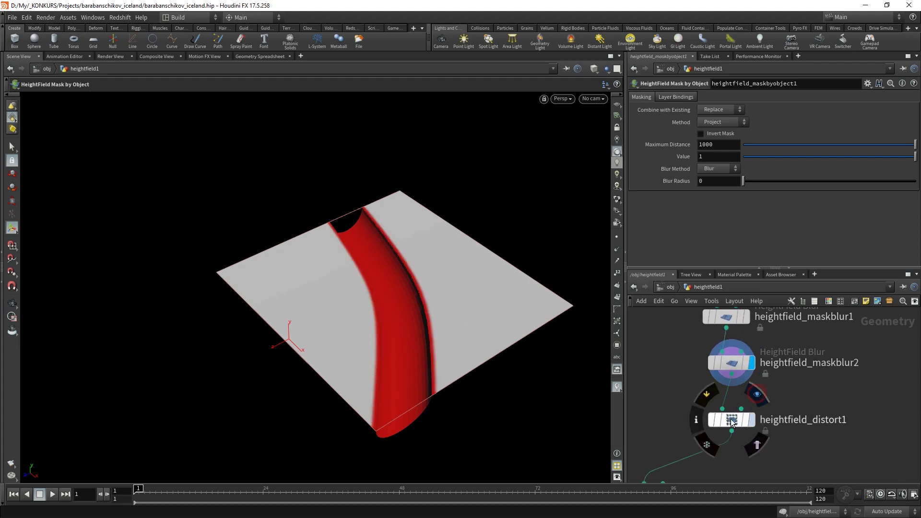
left_click(756, 396)
scroll(437, 290, "up", 3)
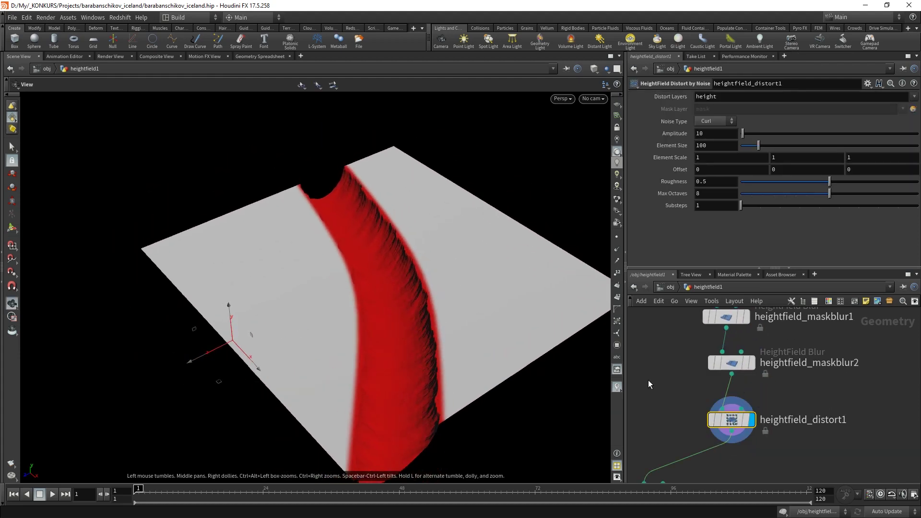
key("Return")
middle_click_drag(687, 456, 780, 342)
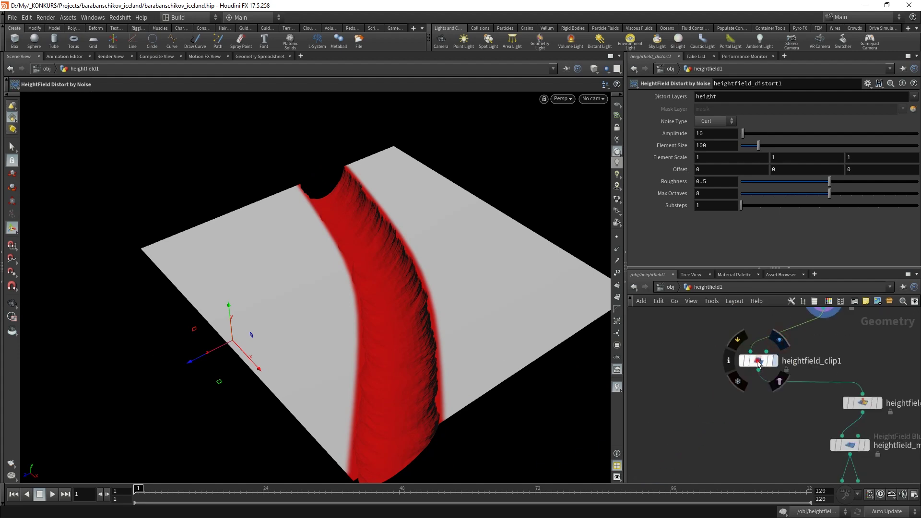
- Display heightfield_clip1's clipped channel, then the heightfield_maskbyfeature1 height mask
left_click(779, 341)
left_click_drag(365, 269, 438, 323)
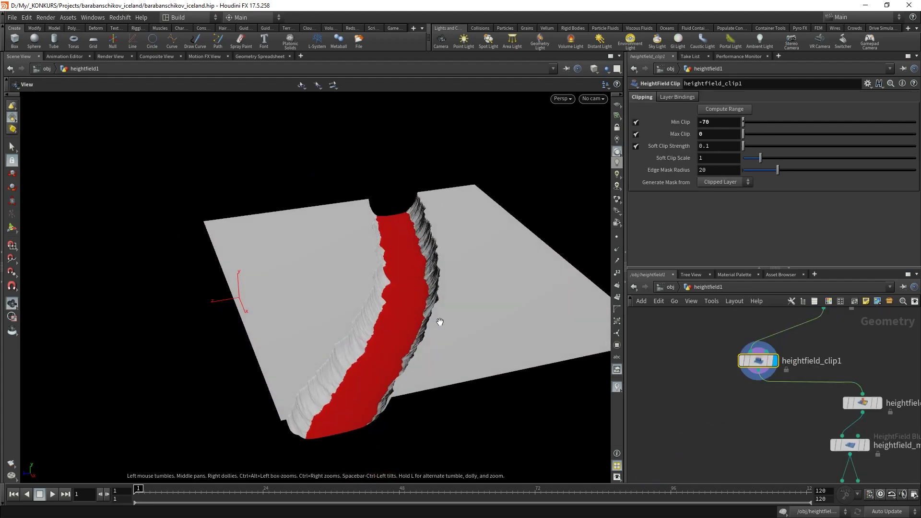
left_click_drag(448, 282, 459, 265)
middle_click_drag(871, 408, 778, 374)
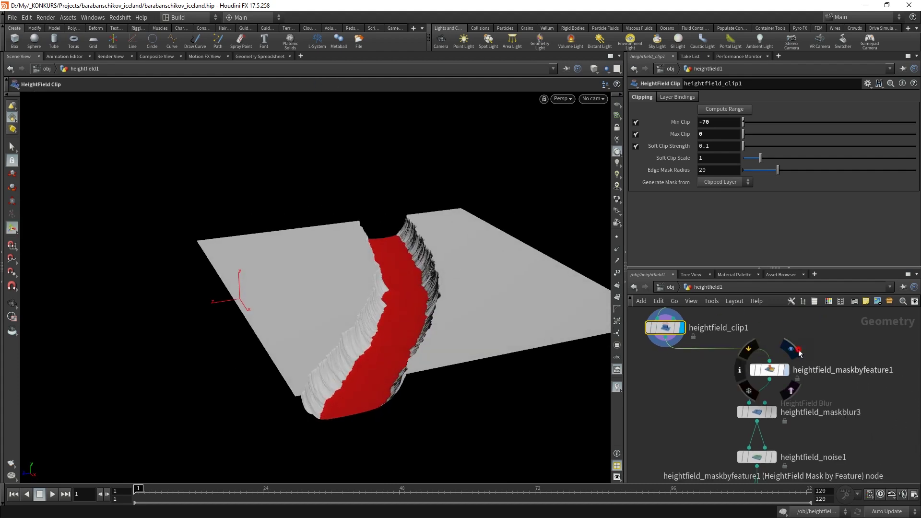
left_click(778, 372)
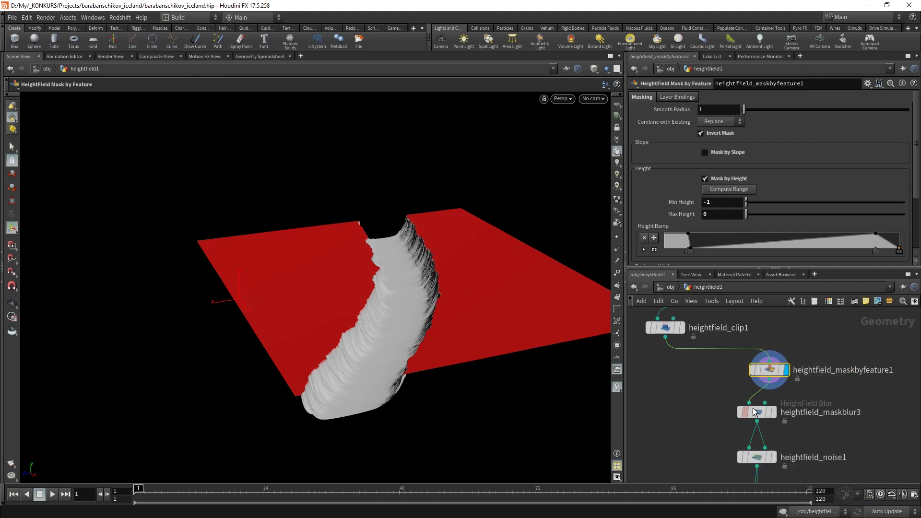
- Display heightfield_maskblur3 and heightfield_noise1, then pan toward the erosion and cache nodes
left_click(772, 412)
left_click(755, 411)
middle_click_drag(757, 459, 751, 402)
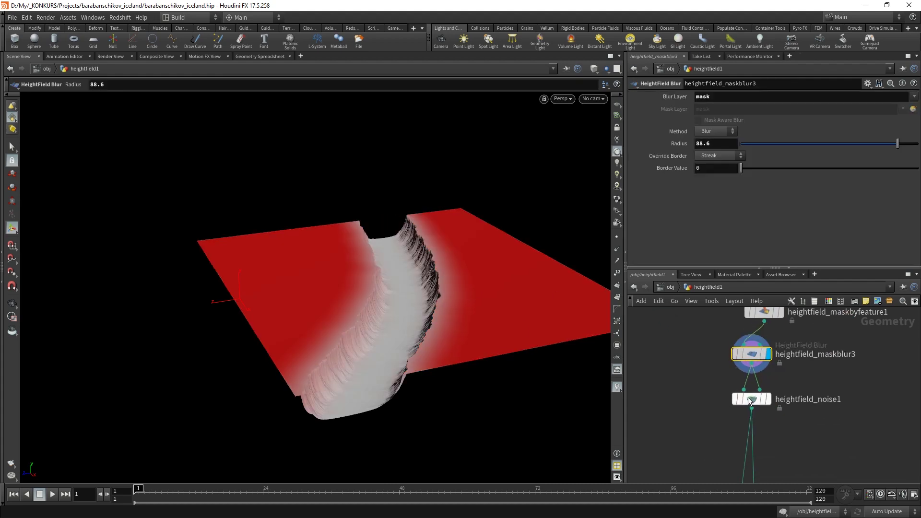
left_click(754, 401)
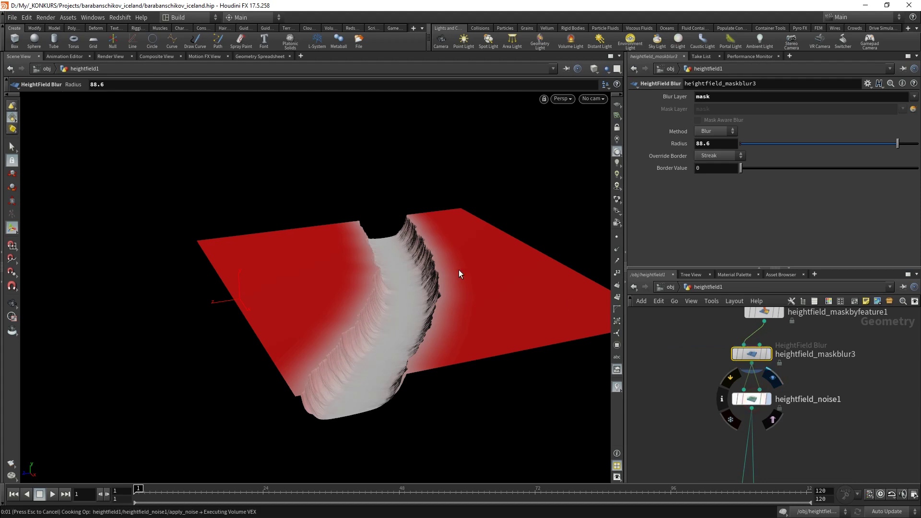
middle_click_drag(779, 435, 755, 327)
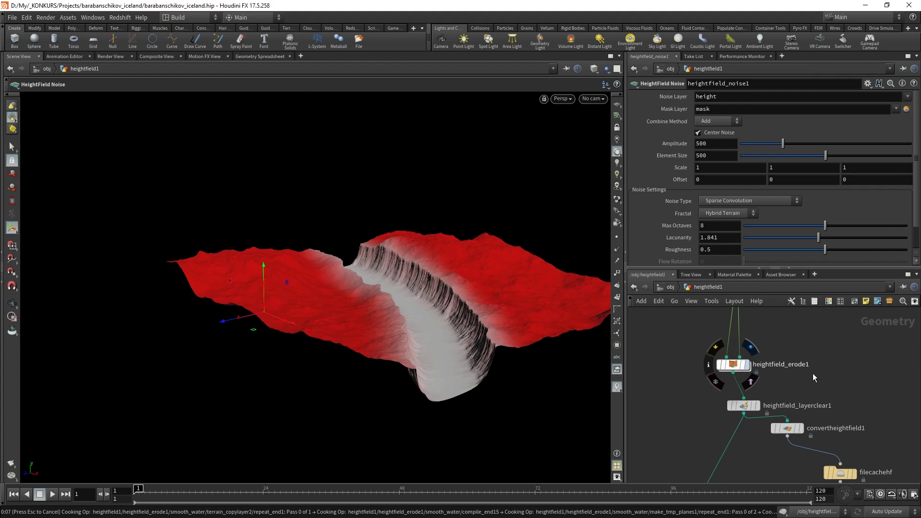
- Inspect heightfield_erode1's settings, then select the filecachehf cache node
left_click(744, 367)
middle_click_drag(785, 447, 799, 340)
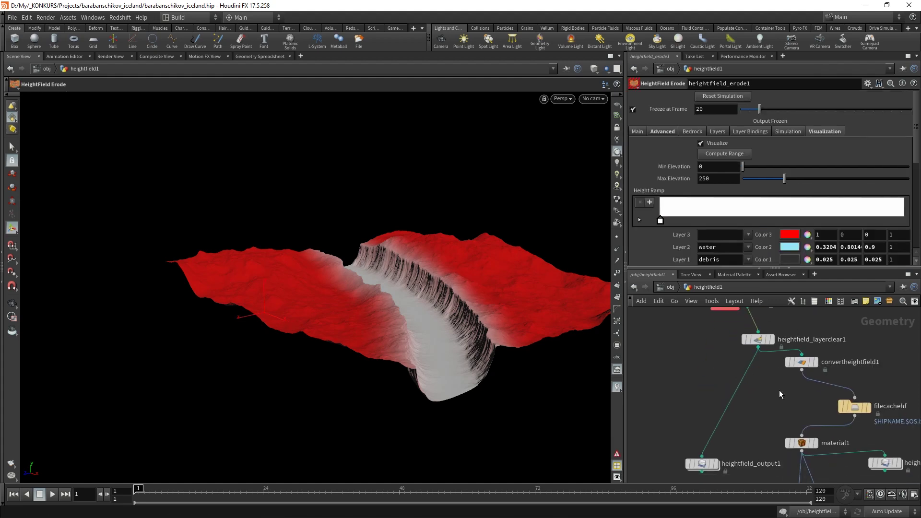
middle_click_drag(744, 393, 670, 366)
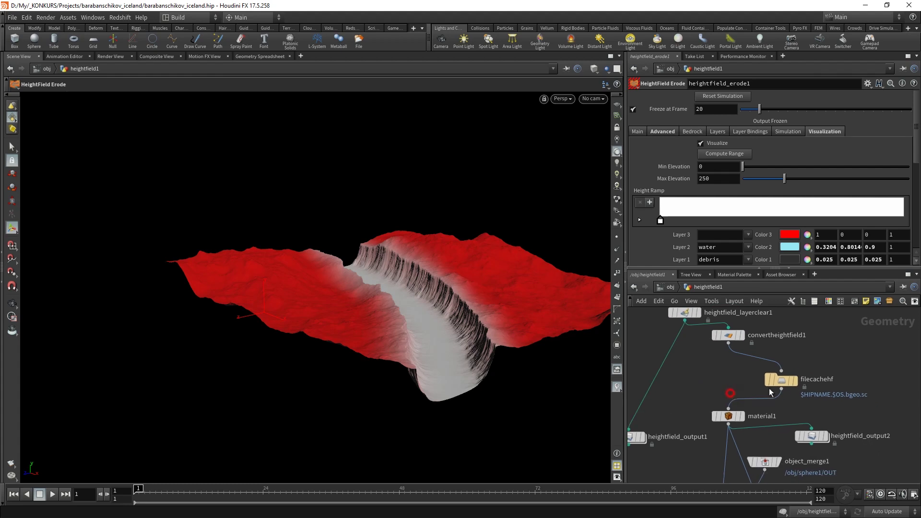
left_click(778, 379)
- Display the filecachehf cached terrain, then the material-shaded terrain below it
left_click(799, 369)
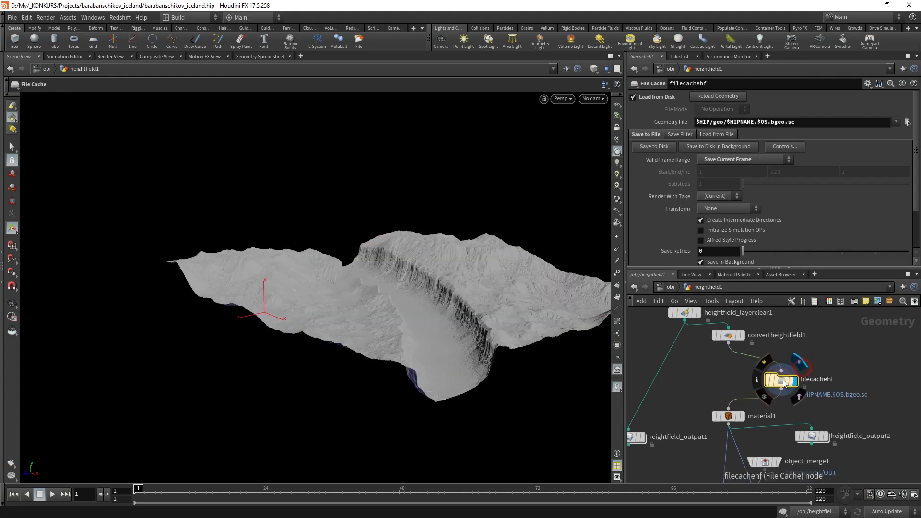
mouse_move(714, 389)
middle_mouse_down()
mouse_move(705, 331)
mouse_move(707, 364)
mouse_move(727, 320)
middle_mouse_up()
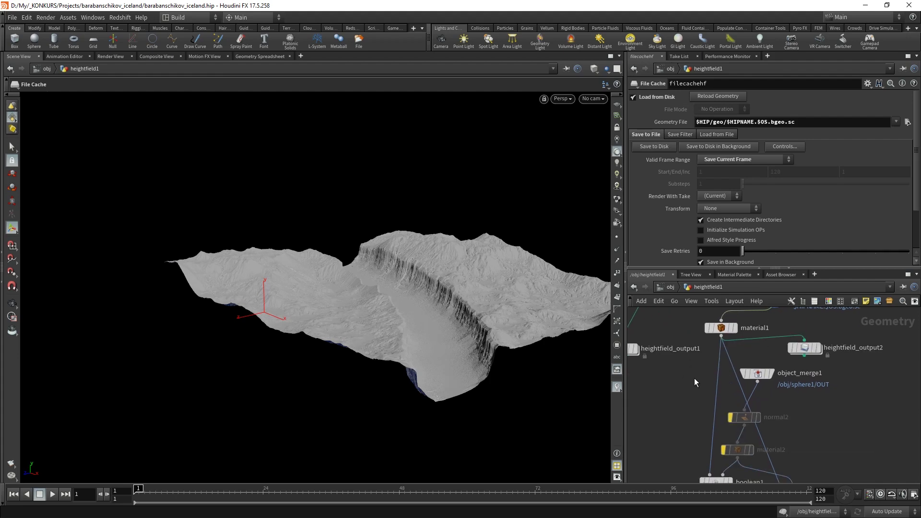
left_click(727, 329)
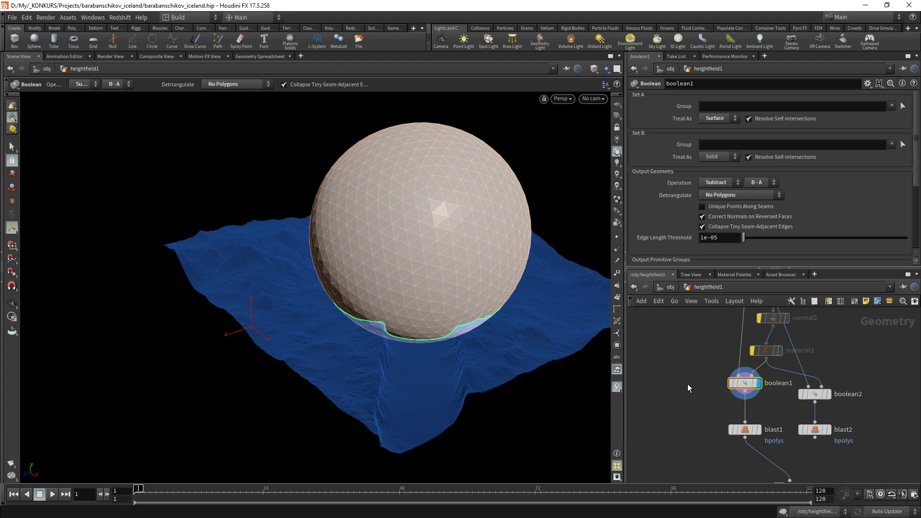
- Display blast1, then filecachehf1, and check its point and primitive counts
mouse_move(738, 426)
left_click(750, 428)
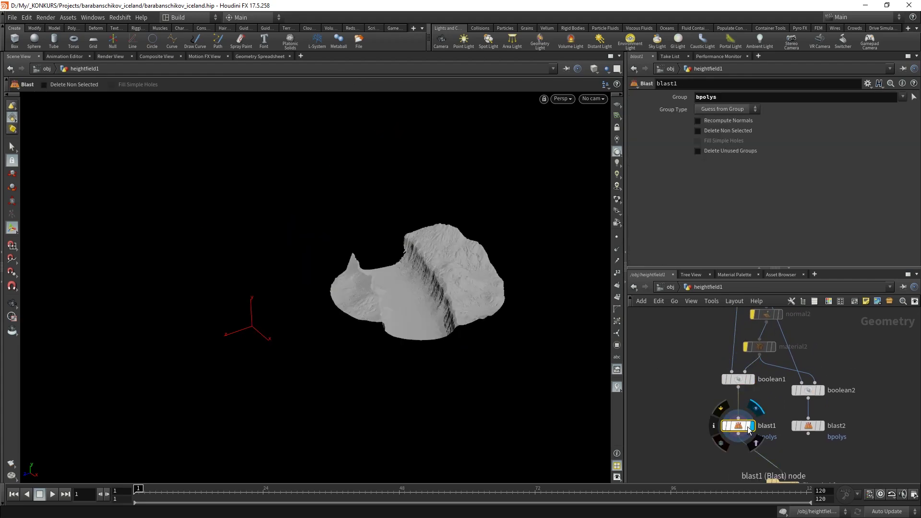
middle_click_drag(782, 481, 773, 402)
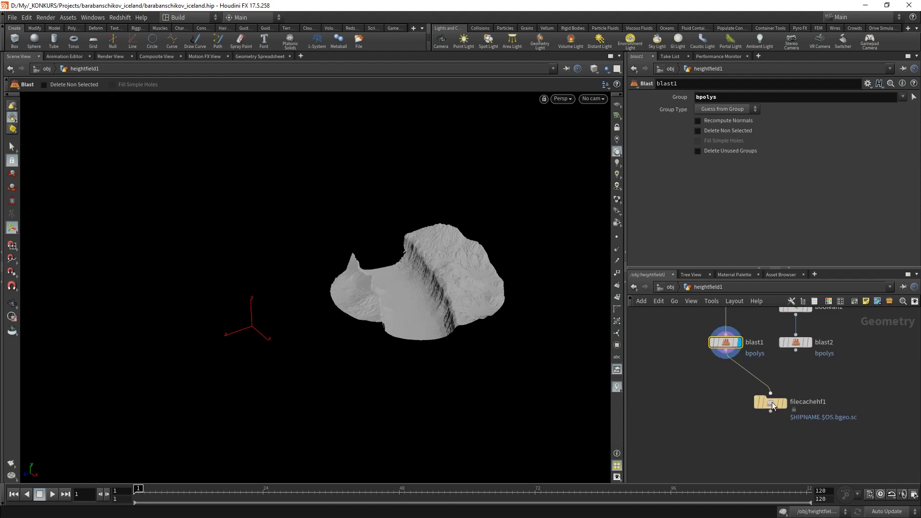
left_click(789, 385)
left_click(768, 403)
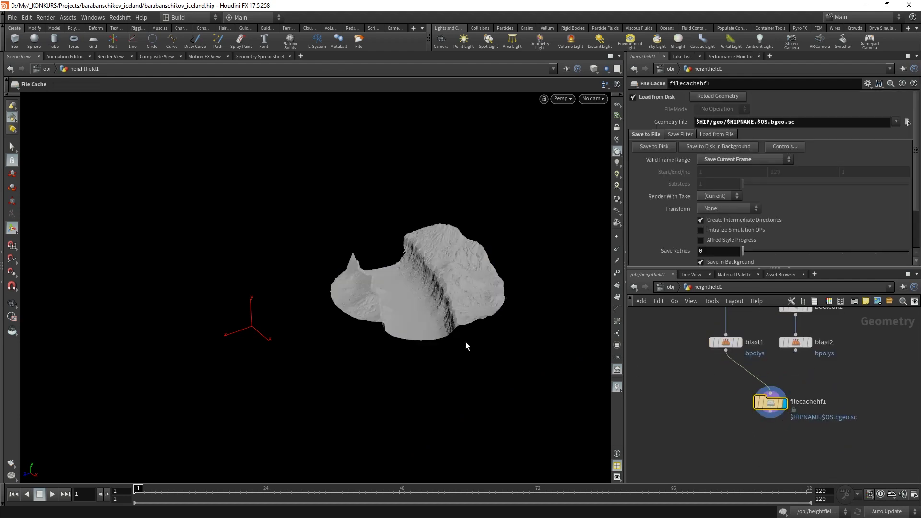
middle_click(775, 407)
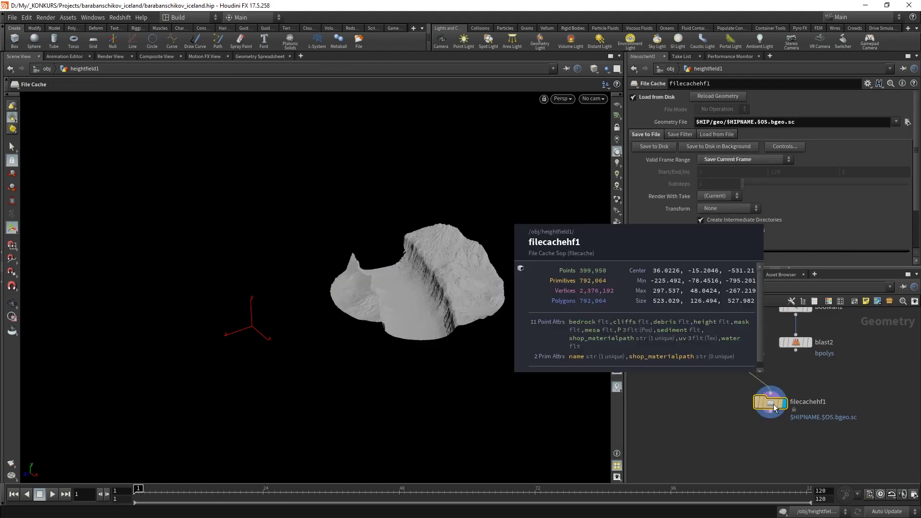
- Zoom and orbit the viewport to inspect the cached terrain piece up close
key("Escape")
scroll(403, 297, "up", 5)
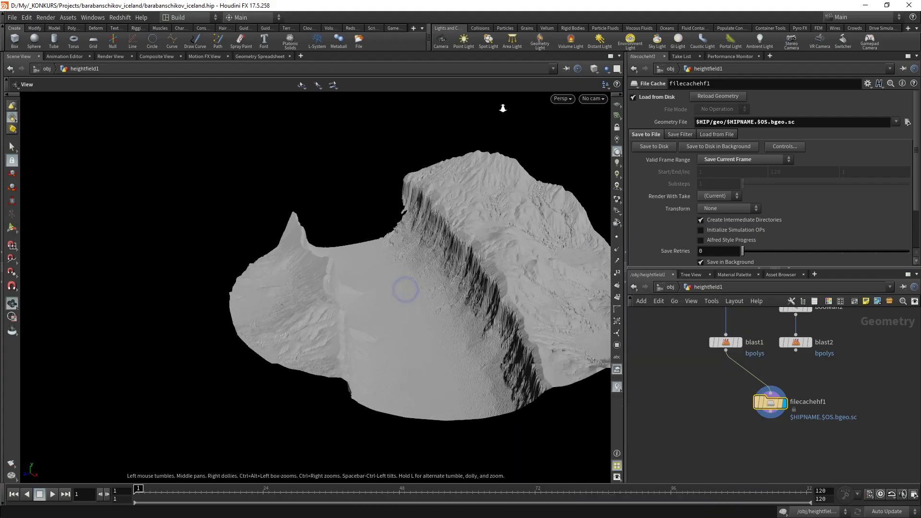
scroll(467, 339, "up", 3)
scroll(468, 335, "down", 3)
scroll(498, 372, "up", 5)
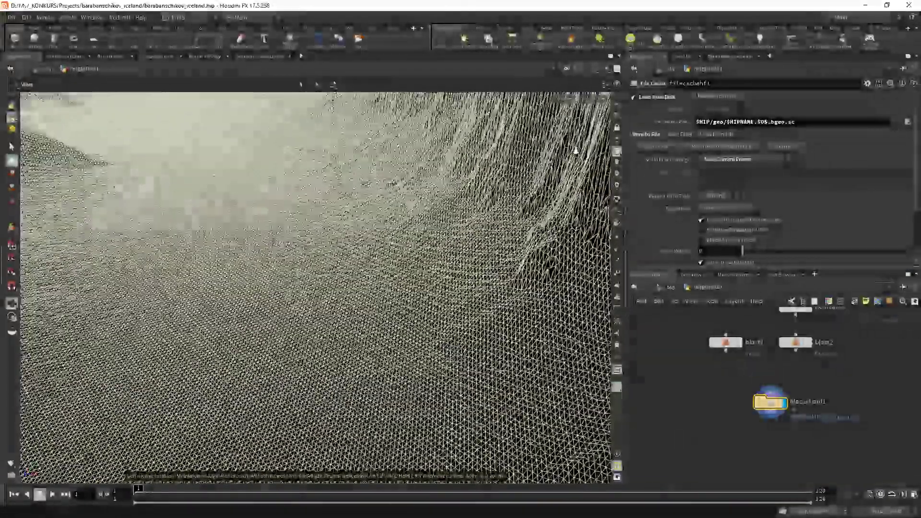
scroll(430, 402, "down", 5)
scroll(430, 402, "down", 2)
mouse_move(471, 334)
left_mouse_down()
mouse_move(477, 340)
mouse_move(438, 325)
left_mouse_up()
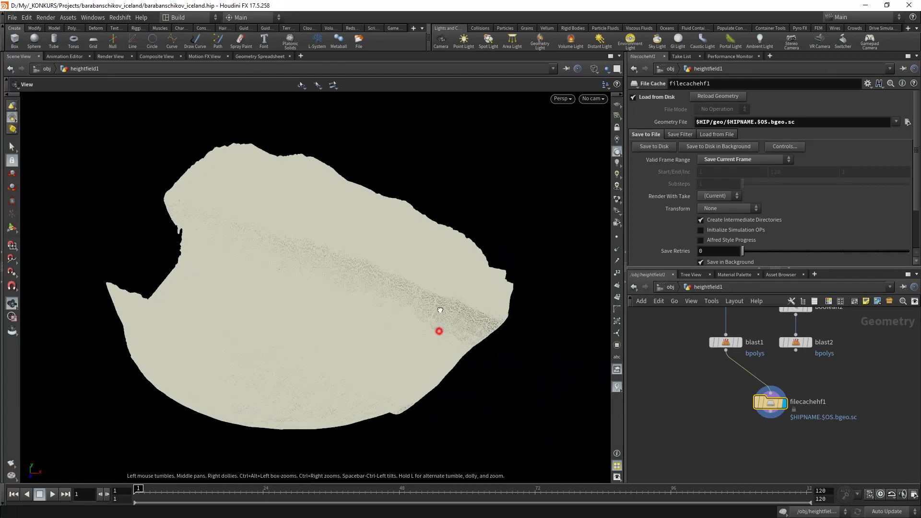
- Check convertheightfield1's conversion settings, then reselect the filecachehf1 node
mouse_move(734, 393)
middle_mouse_down()
mouse_move(705, 447)
mouse_move(680, 373)
mouse_move(720, 439)
middle_mouse_up()
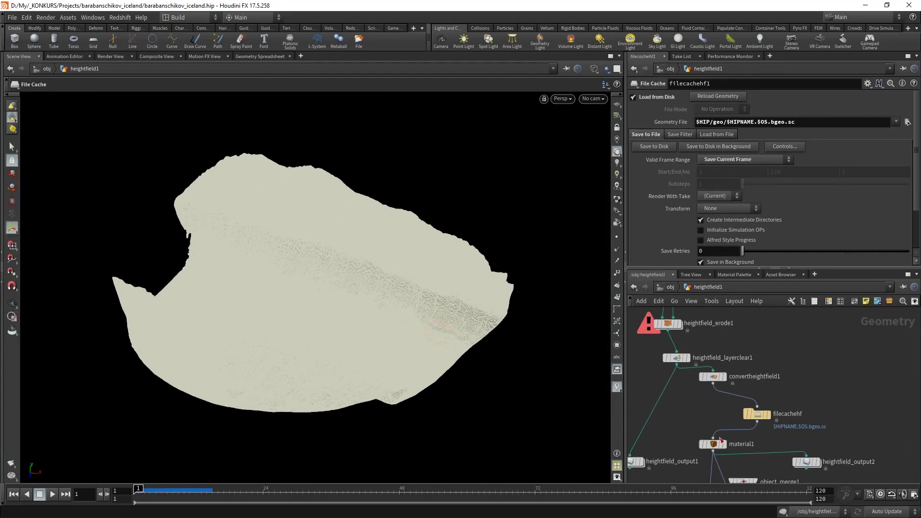
left_click(720, 379)
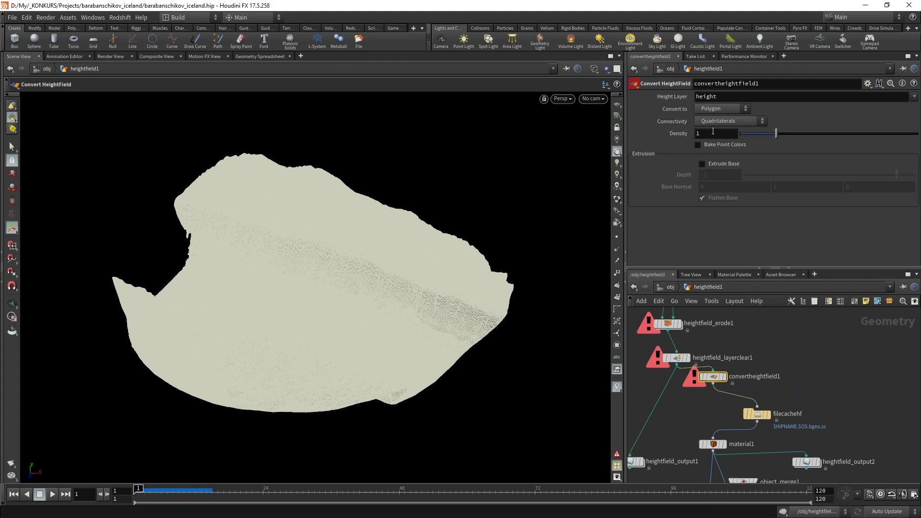
scroll(791, 415, "down", 2)
scroll(791, 415, "down", 1)
middle_click_drag(715, 481, 777, 387)
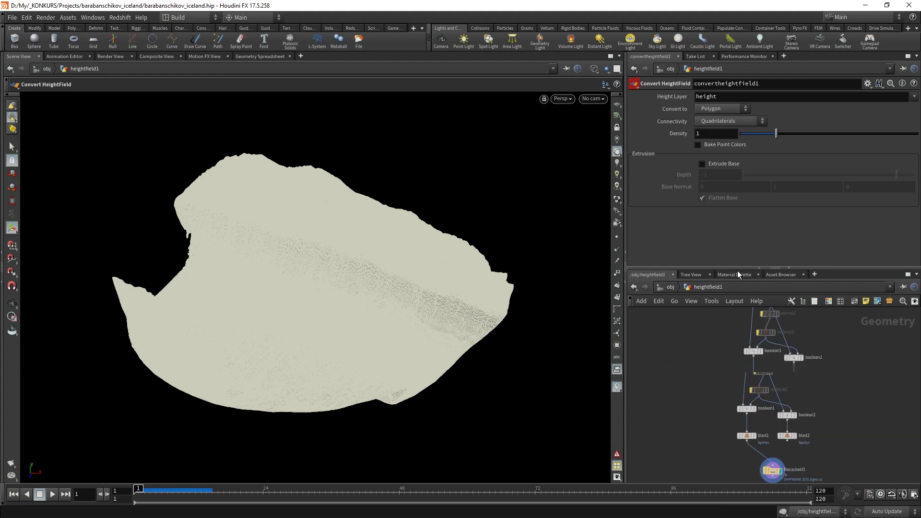
left_click(785, 384)
- From object level, dive into grid1 and orbit around its greebled block structure
left_click(672, 287)
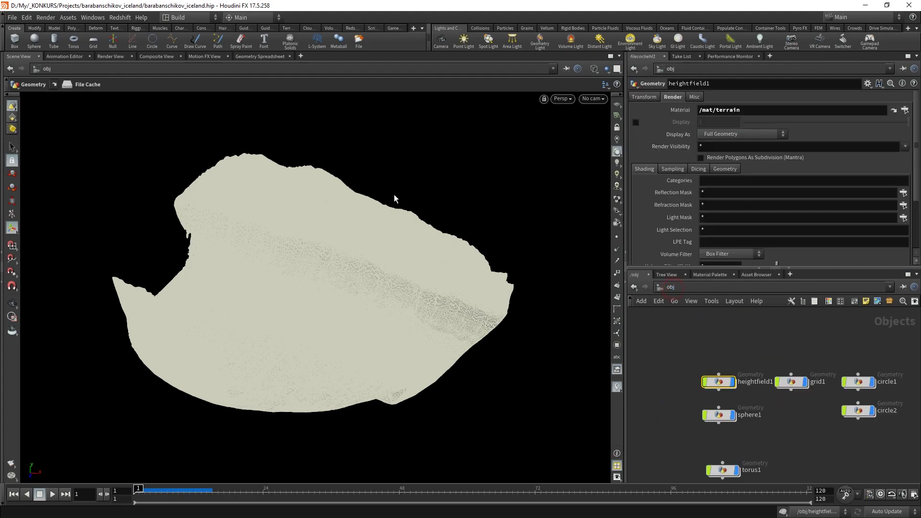
left_click_drag(417, 278, 399, 259, "alt")
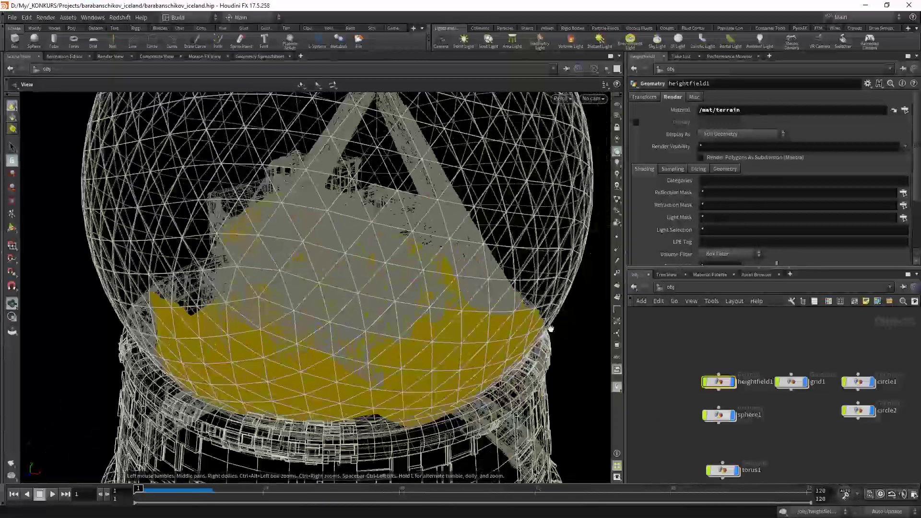
double_click(801, 382)
left_click_drag(378, 248, 382, 282)
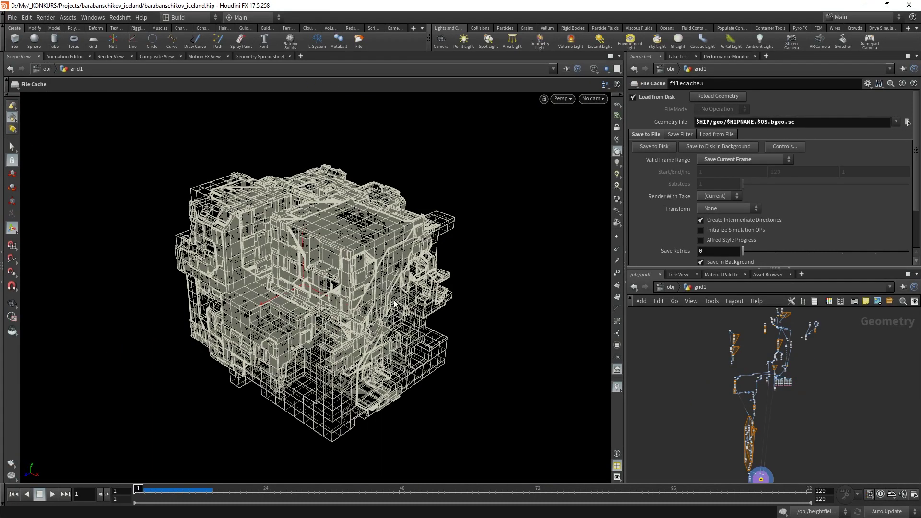
- Inspect transform1, then view attribrandomize2's randomly scaled scatter points
scroll(791, 322, "up", 5)
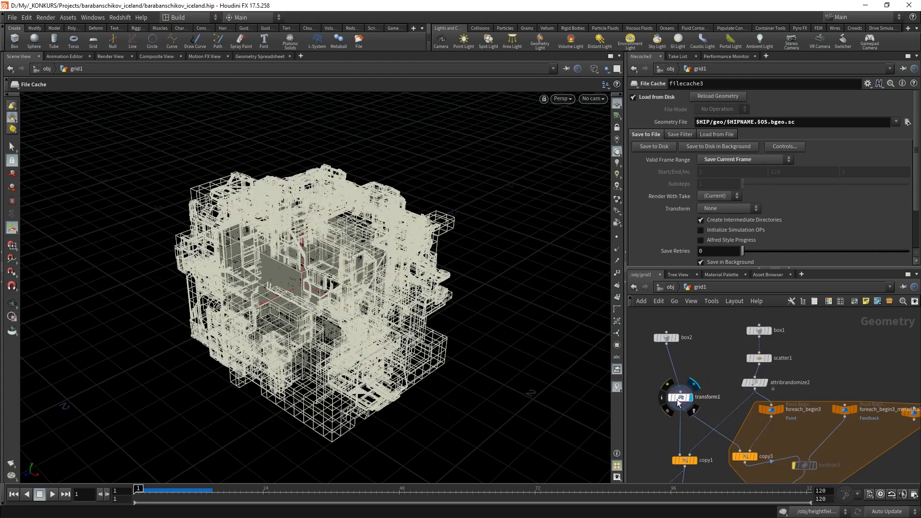
left_click(677, 402)
mouse_move(754, 382)
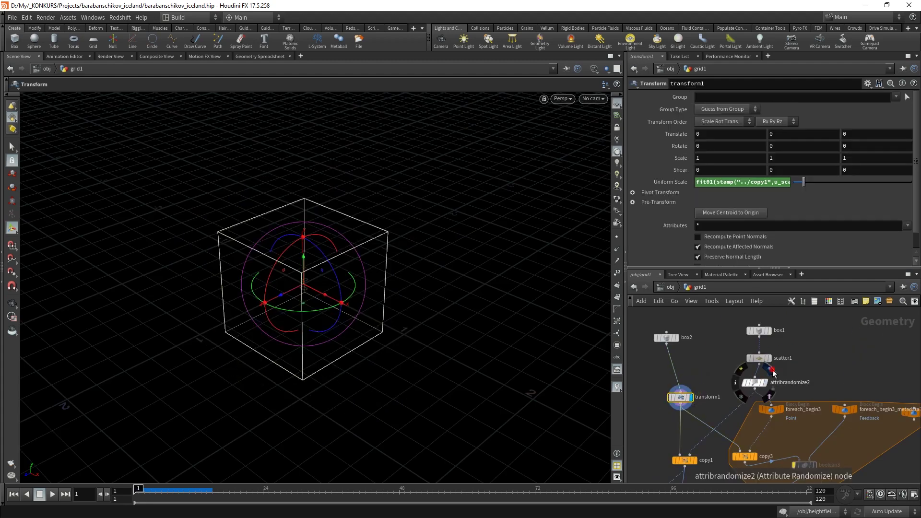
left_click(771, 371)
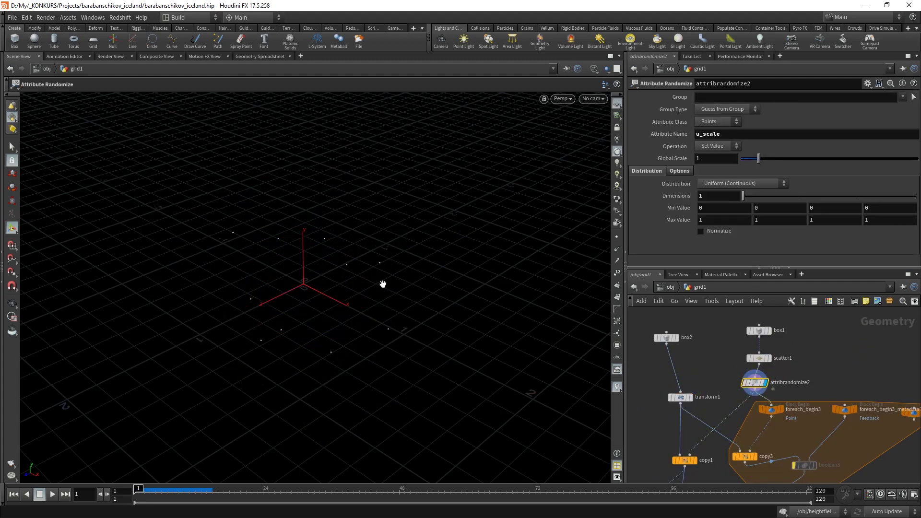
mouse_move(383, 284)
left_mouse_down()
mouse_move(442, 288)
mouse_move(473, 302)
mouse_move(455, 293)
left_mouse_up()
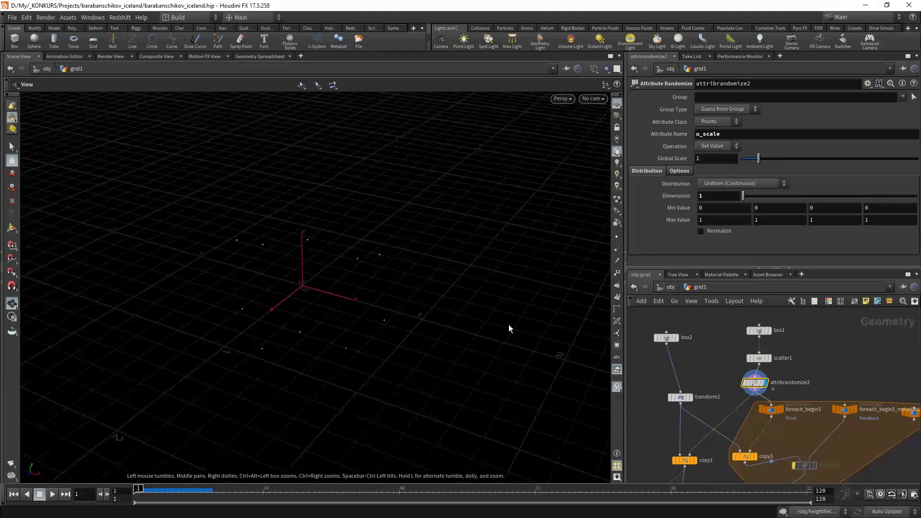
- Display copy1's boxes copied onto the scatter points and orbit around them
left_click(691, 460)
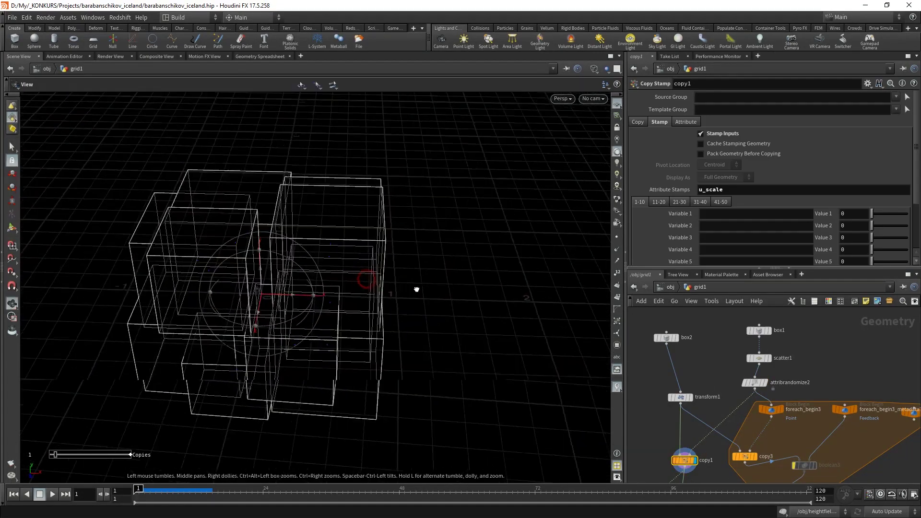
left_click_drag(416, 290, 446, 297)
key("Return")
mouse_move(734, 480)
middle_mouse_down()
mouse_move(775, 405)
mouse_move(714, 439)
mouse_move(697, 460)
middle_mouse_up()
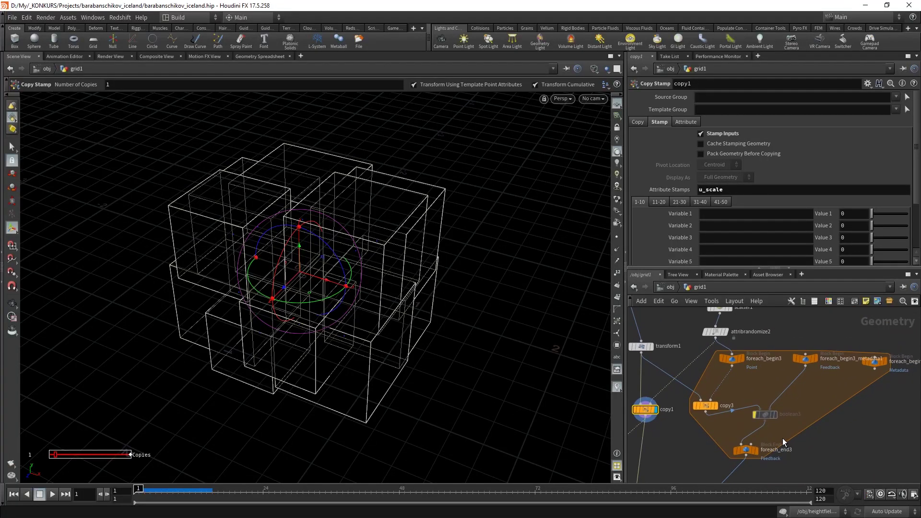
- Inspect foreach_end3's accumulated loop result, then show copy1's copied boxes again
left_click(749, 452)
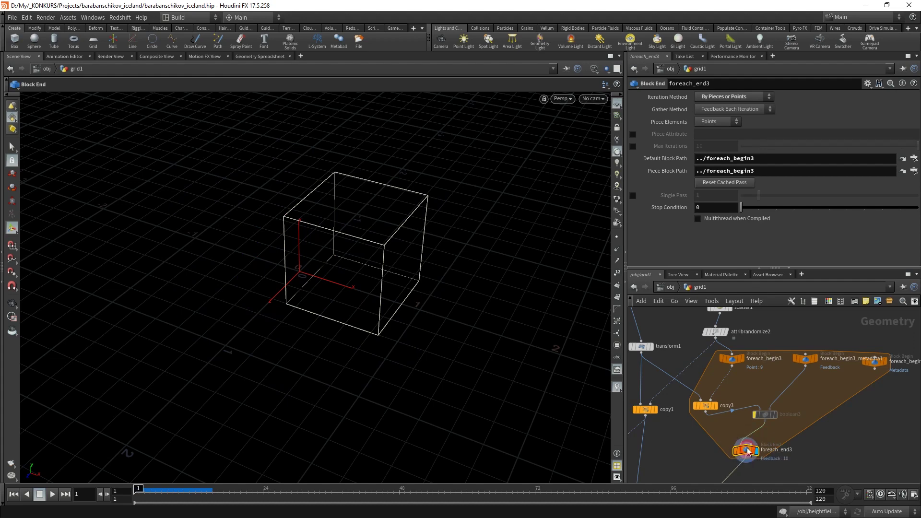
scroll(746, 450, "down", 2)
scroll(729, 449, "down", 2)
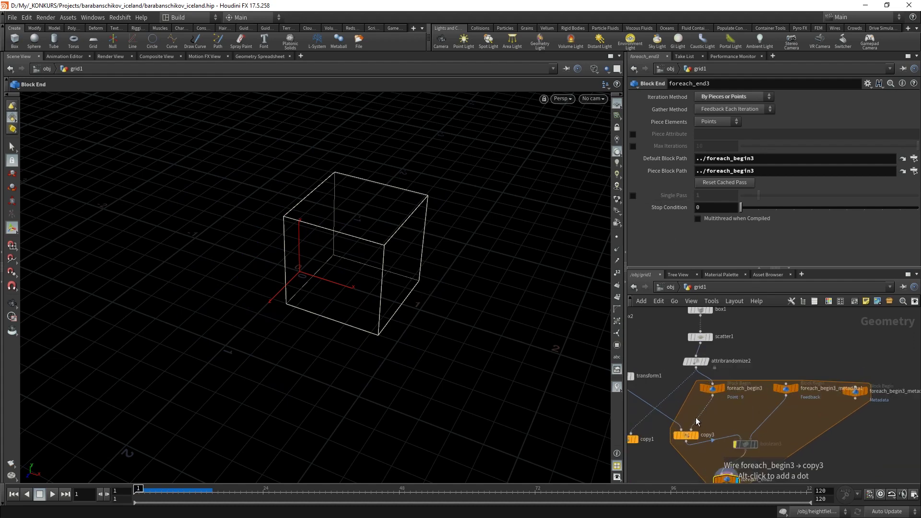
scroll(678, 382, "up", 3)
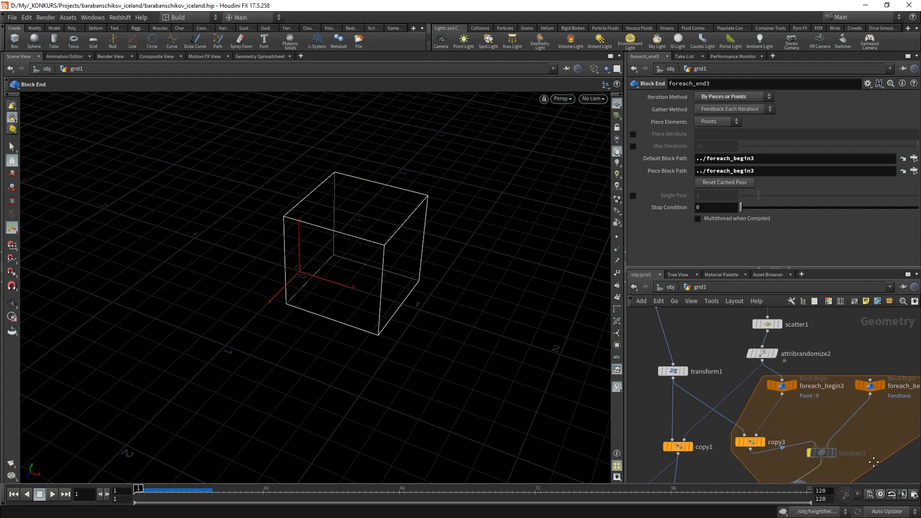
middle_click_drag(874, 462, 822, 408)
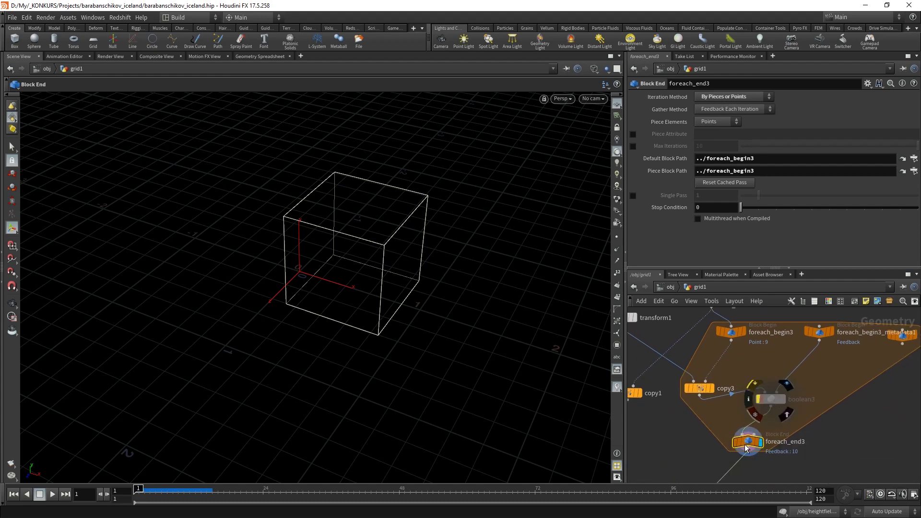
scroll(747, 448, "down", 5)
middle_click_drag(735, 442, 778, 367)
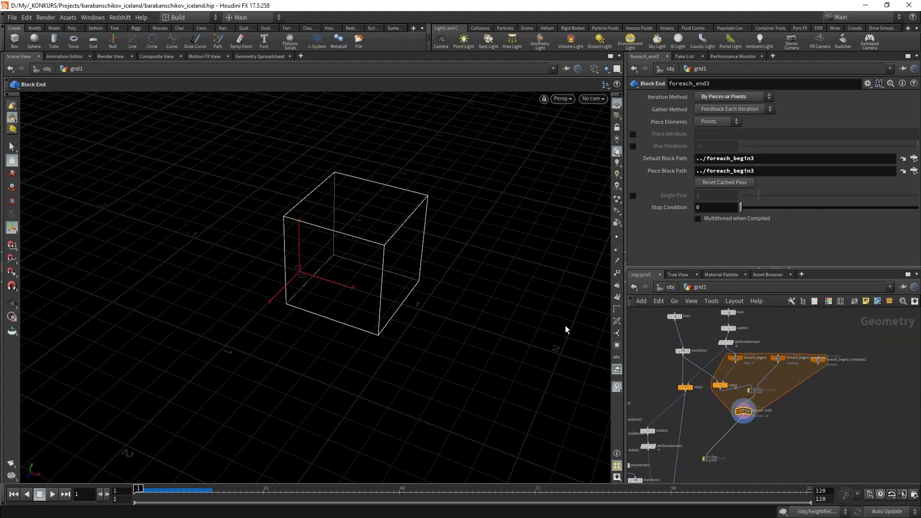
scroll(679, 390, "up", 3)
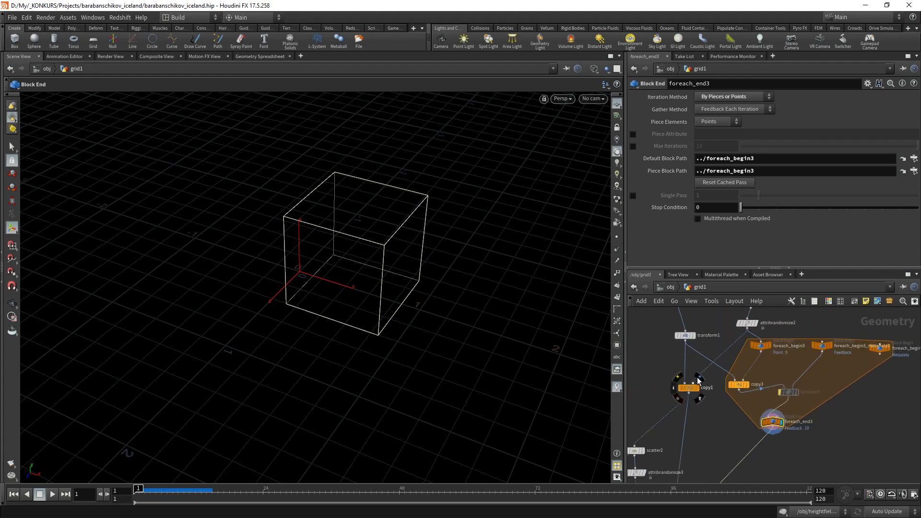
left_click(696, 388)
mouse_move(708, 444)
middle_mouse_down()
mouse_move(767, 357)
mouse_move(771, 308)
middle_mouse_up()
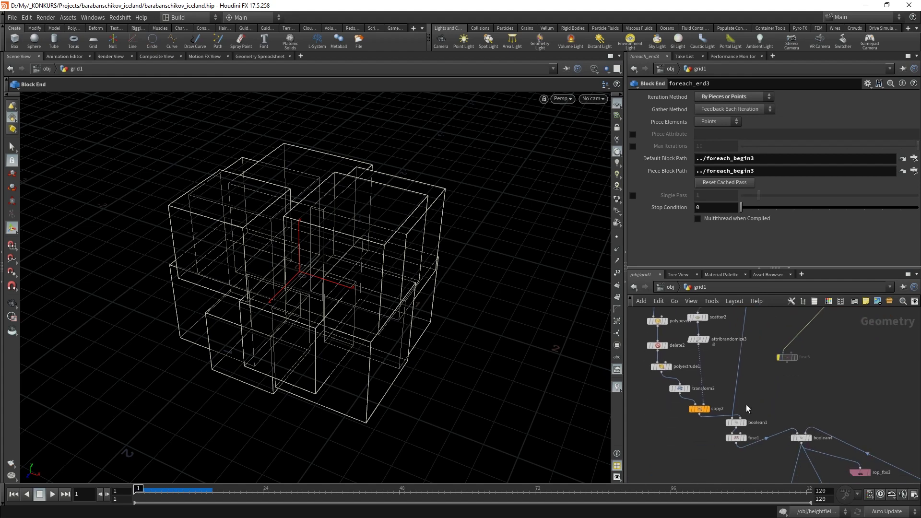
- Display the boolean4 cut result, toggle wireframe shading, and tumble closer to it
left_click(749, 414)
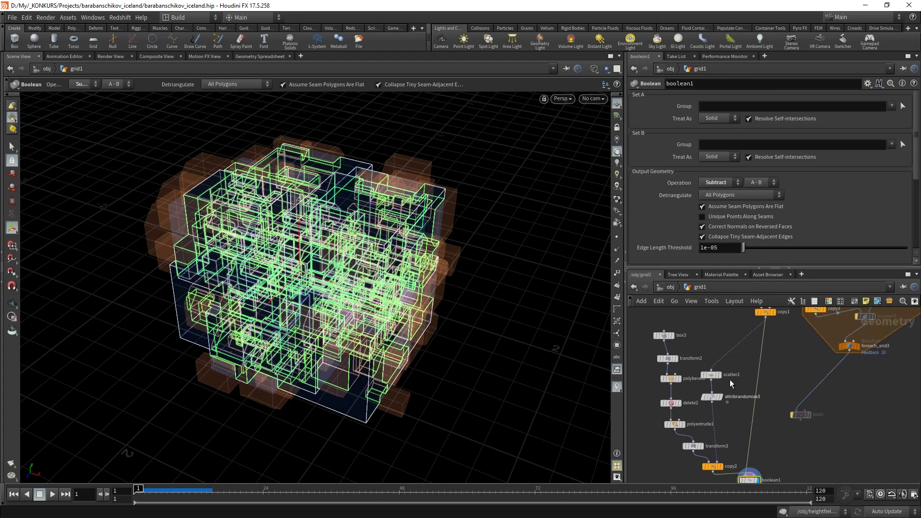
scroll(730, 379, "up", 2)
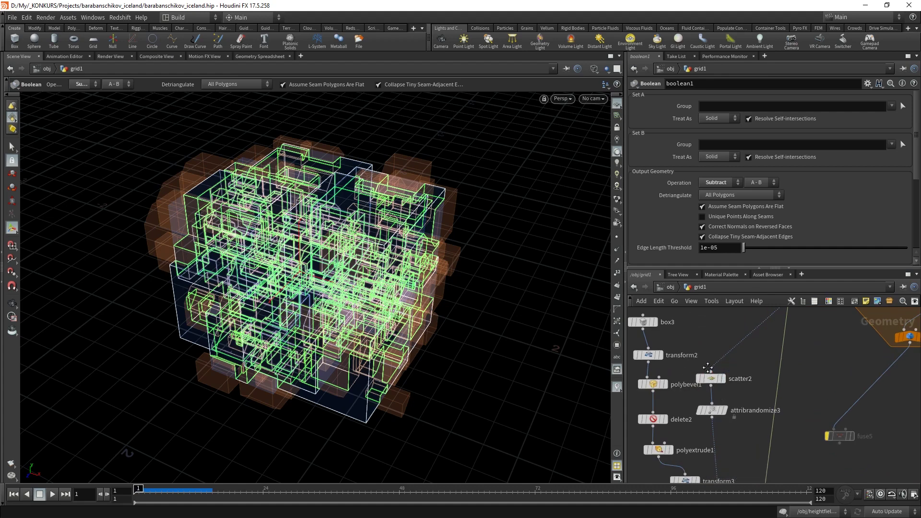
middle_click_drag(802, 441, 704, 356)
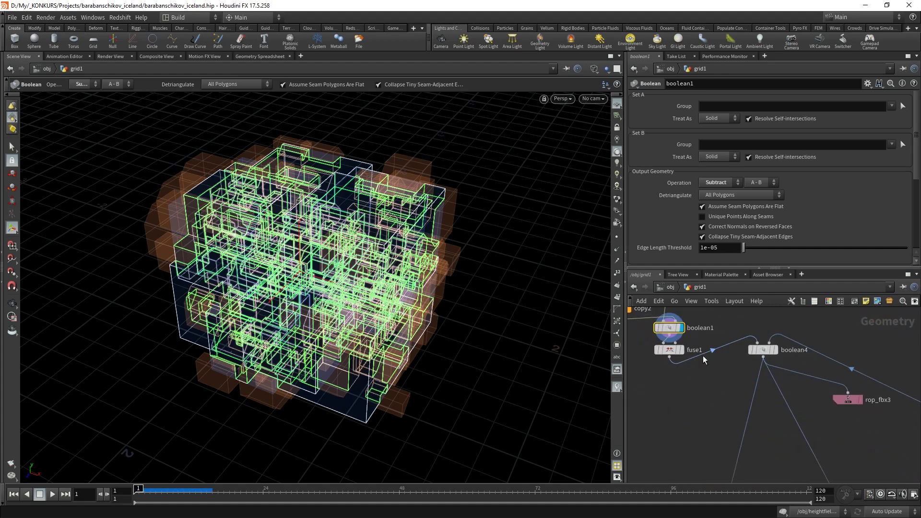
left_click(766, 351)
key("r")
key("w")
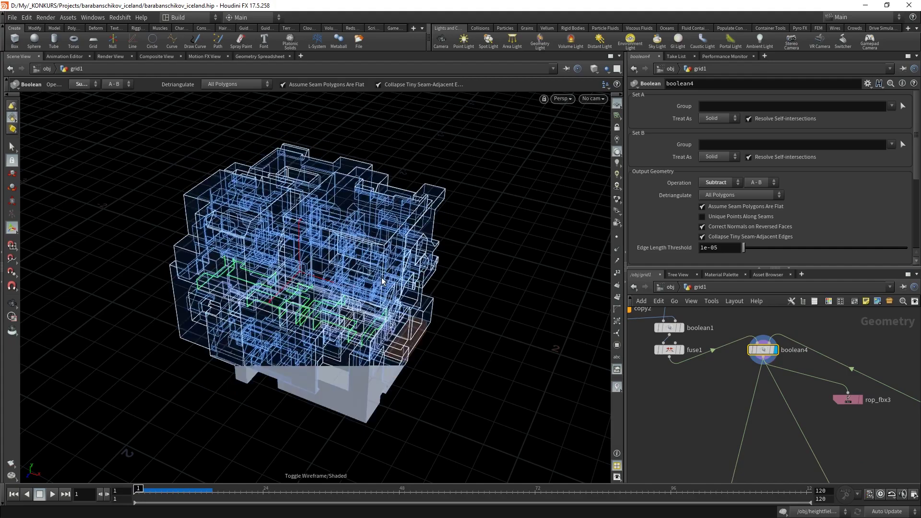
key("Escape")
left_click_drag(383, 281, 269, 242)
- Display the box5 cutter shape alone, then switch back to the boolean4 result
left_click(693, 359)
middle_click_drag(767, 387, 840, 398)
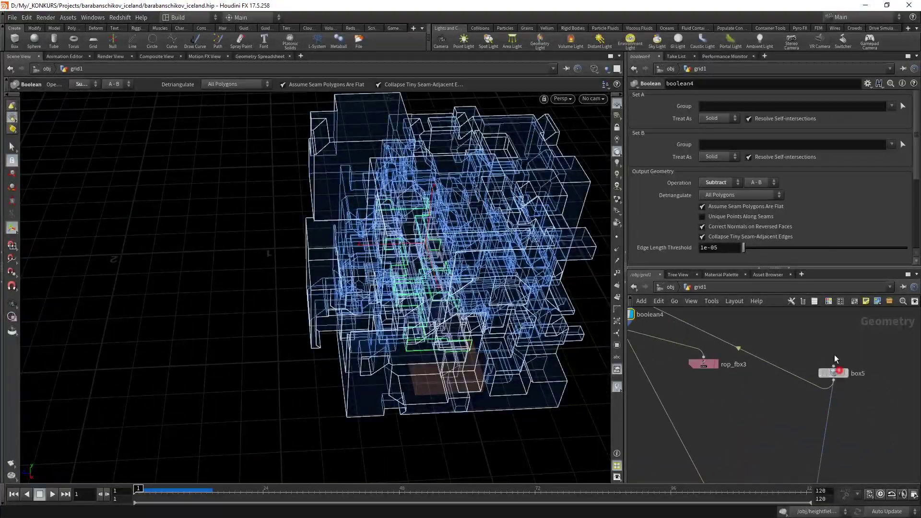
left_click(834, 370)
scroll(775, 347, "down", 5)
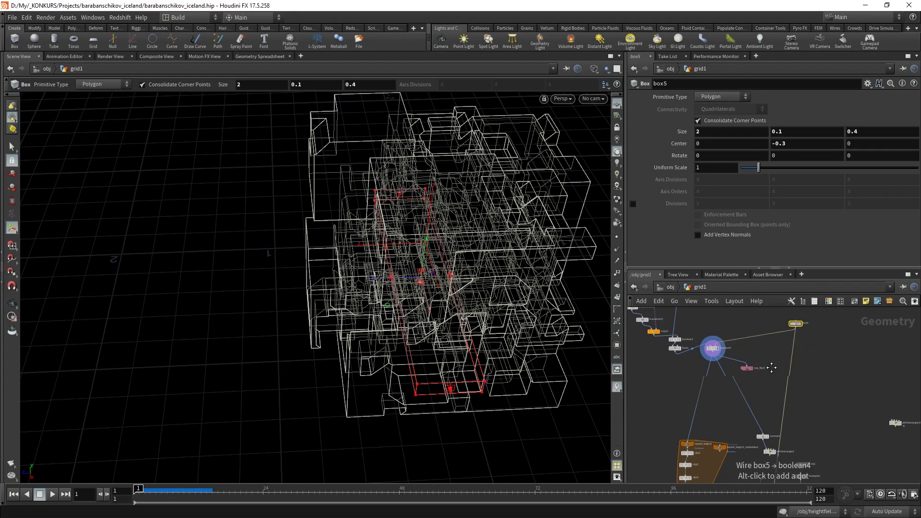
scroll(798, 360, "up", 3)
left_click(805, 347)
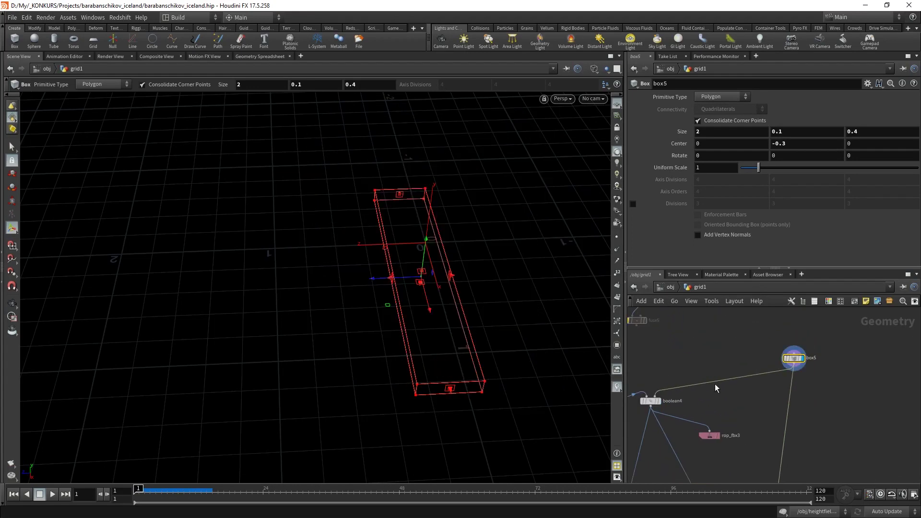
left_click(662, 395)
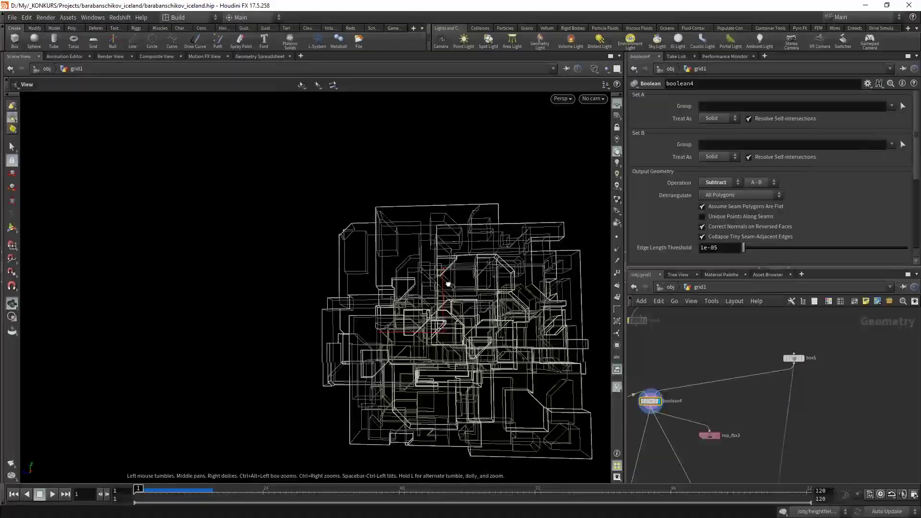
- Orbit to a perspective front view, show boolean4's handle, and select repeat_end1
left_click_drag(440, 275, 594, 316)
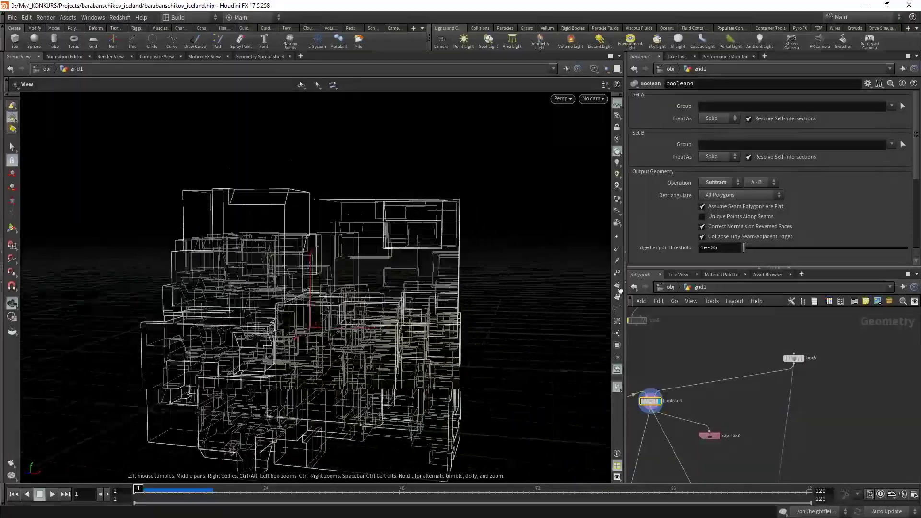
key("Return")
scroll(768, 378, "down", 3)
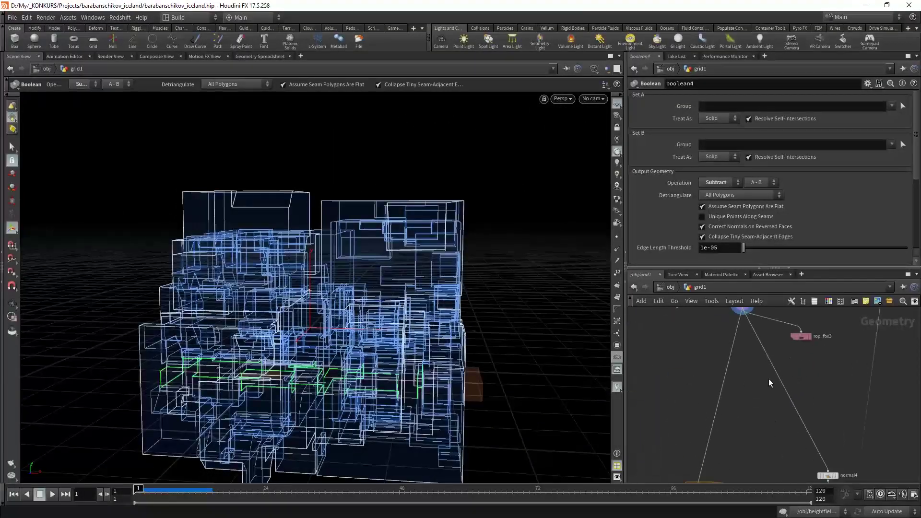
scroll(756, 405, "down", 2)
scroll(762, 405, "down", 2)
scroll(763, 407, "up", 3)
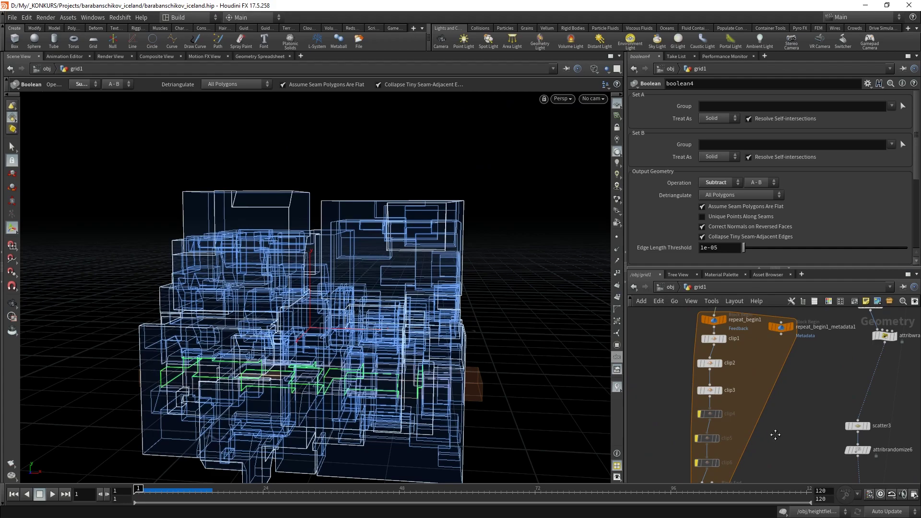
scroll(738, 413, "up", 2)
left_click(730, 411)
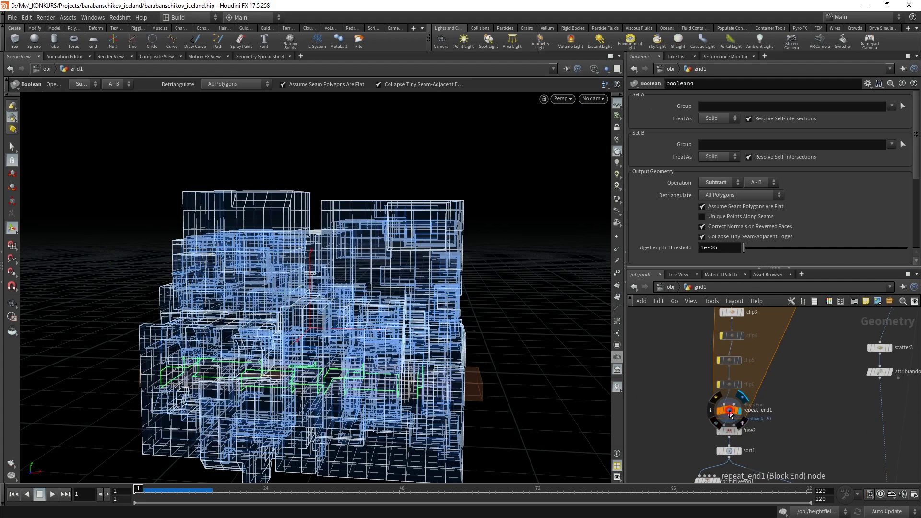
- Switch the repeat loop output to shaded, tumble around it, and show the clip handle
key("w")
key("w")
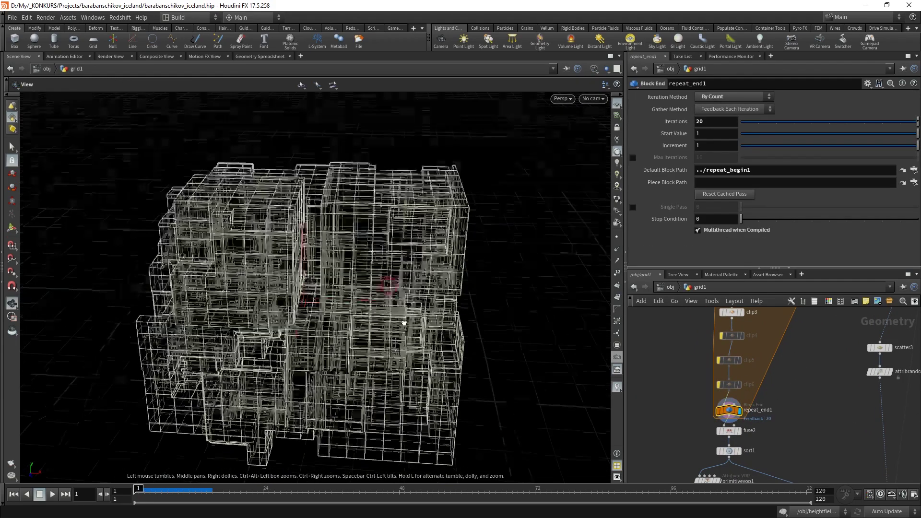
left_click_drag(373, 288, 533, 241)
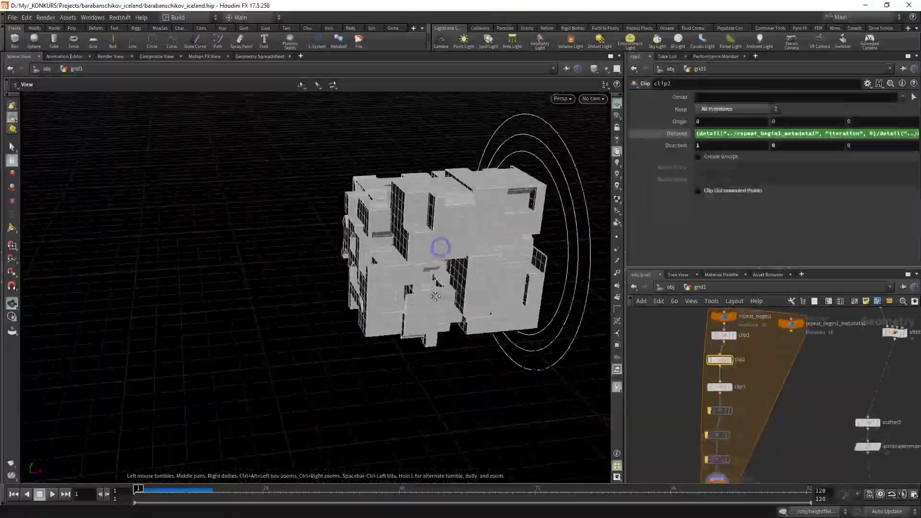
left_click_drag(379, 257, 334, 284)
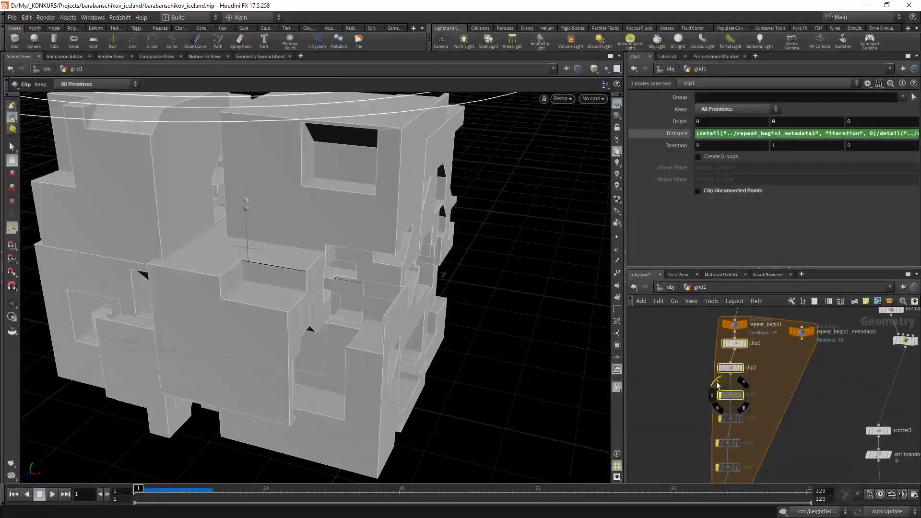
mouse_move(381, 206)
left_mouse_down()
mouse_move(381, 189)
mouse_move(342, 286)
left_mouse_up()
key("Return")
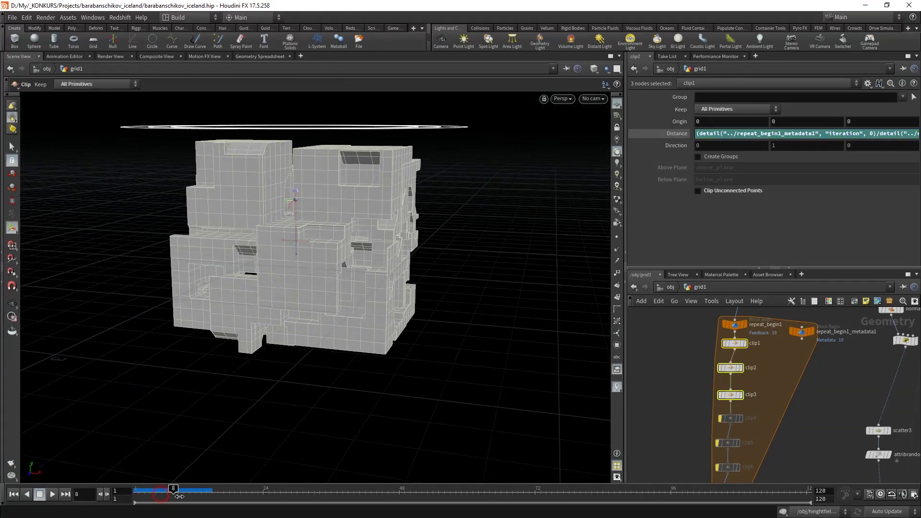
key("Escape")
- Tumble closer to the clipped model and bring fuse2, sort1 and the clip nodes into view
mouse_move(284, 242)
left_mouse_down()
mouse_move(510, 195)
mouse_move(599, 201)
mouse_move(476, 263)
mouse_move(551, 290)
mouse_move(519, 267)
mouse_move(502, 270)
mouse_move(452, 310)
mouse_move(567, 275)
mouse_move(571, 336)
mouse_move(559, 384)
mouse_move(452, 294)
mouse_move(550, 347)
left_mouse_up()
scroll(669, 417, "down", 3)
mouse_move(669, 417)
middle_mouse_down()
mouse_move(697, 348)
mouse_move(754, 362)
middle_mouse_up()
scroll(704, 327, "up", 3)
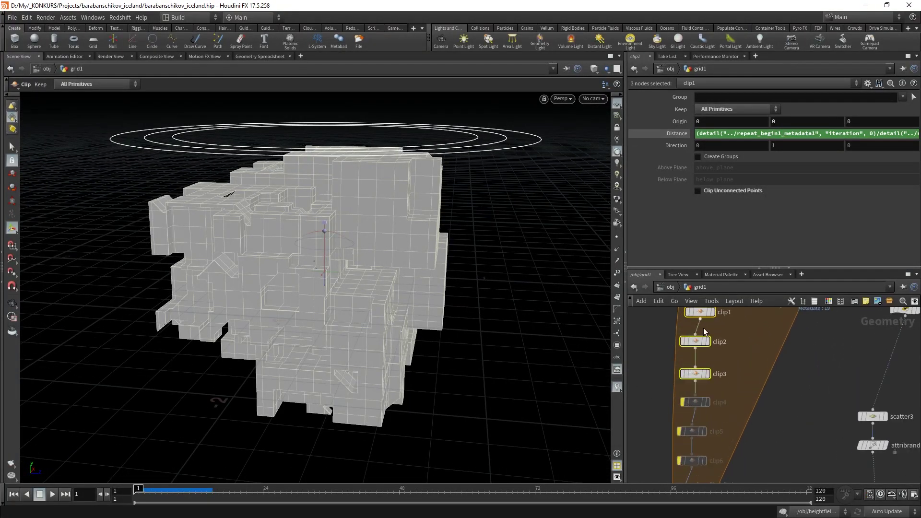
mouse_move(703, 327)
middle_mouse_down()
mouse_move(744, 417)
mouse_move(798, 387)
mouse_move(682, 425)
middle_mouse_up()
scroll(798, 386, "up", 2)
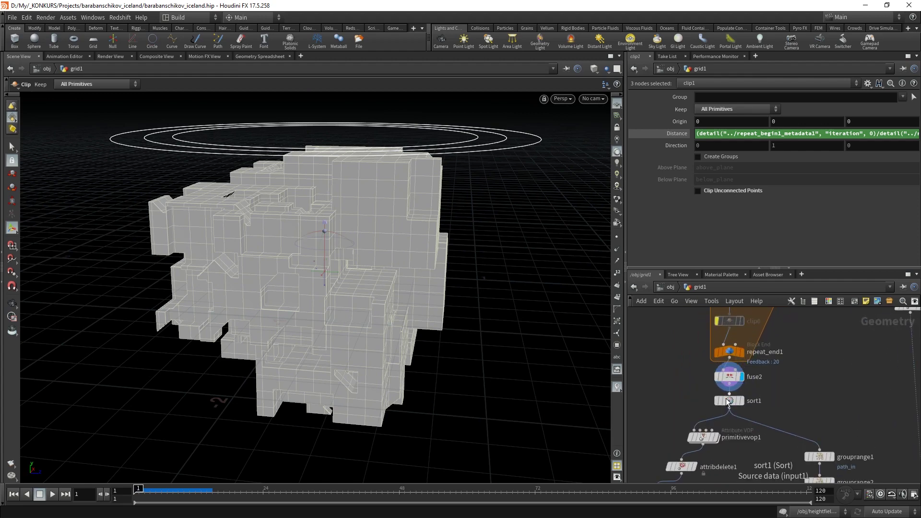
scroll(683, 424, "down", 1)
- Display sort1 and primitivevop1, review its VEX network, then display attribwrangle5's greebling
left_click(734, 375)
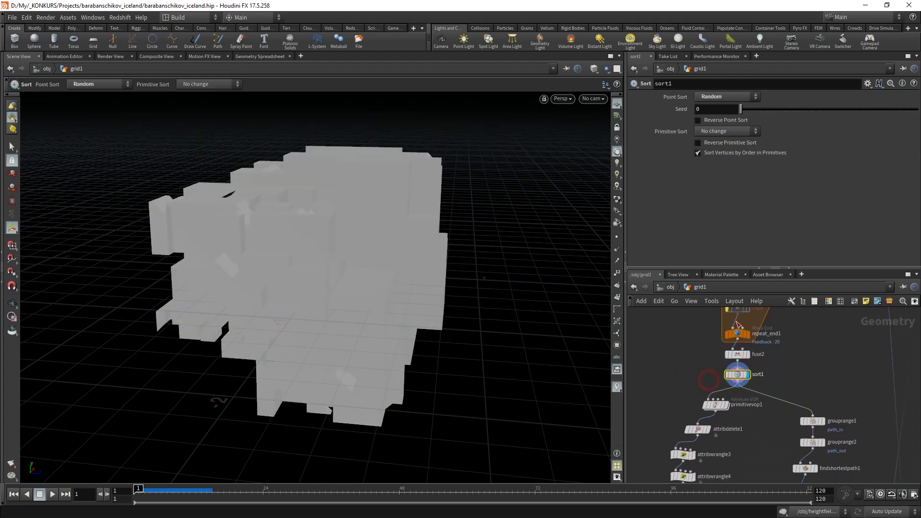
scroll(717, 415, "up", 2)
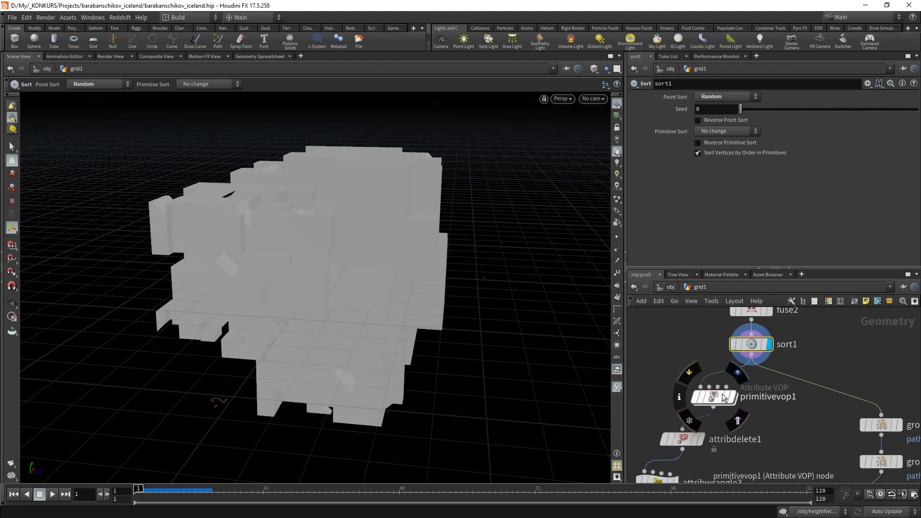
left_click(732, 397)
double_click(716, 401)
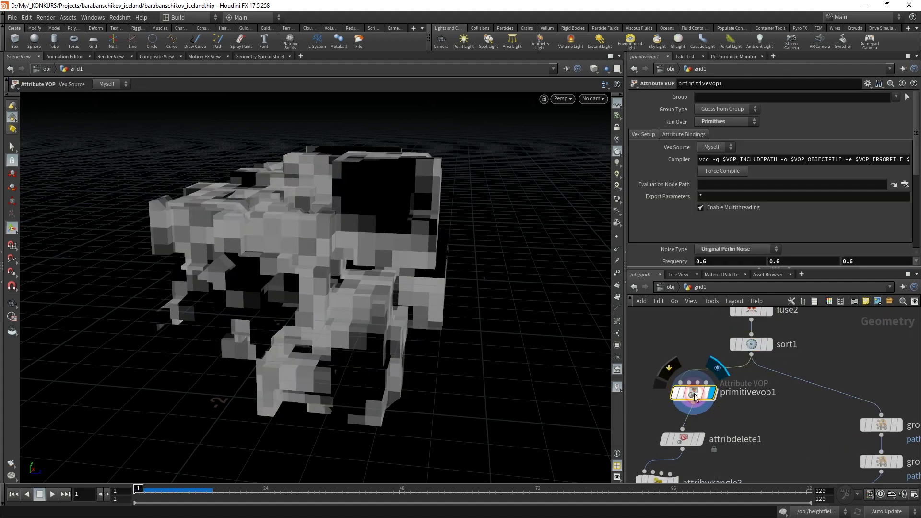
left_click_drag(745, 329, 819, 425)
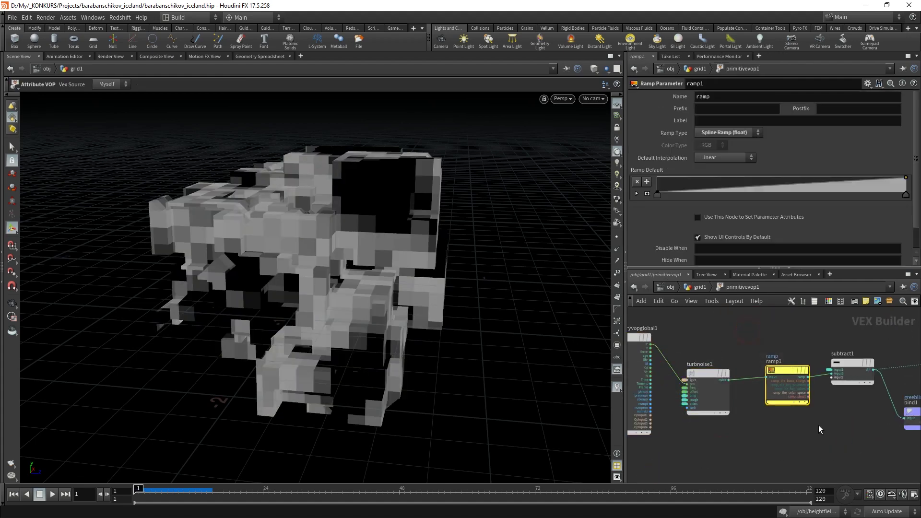
middle_click_drag(761, 347, 758, 354)
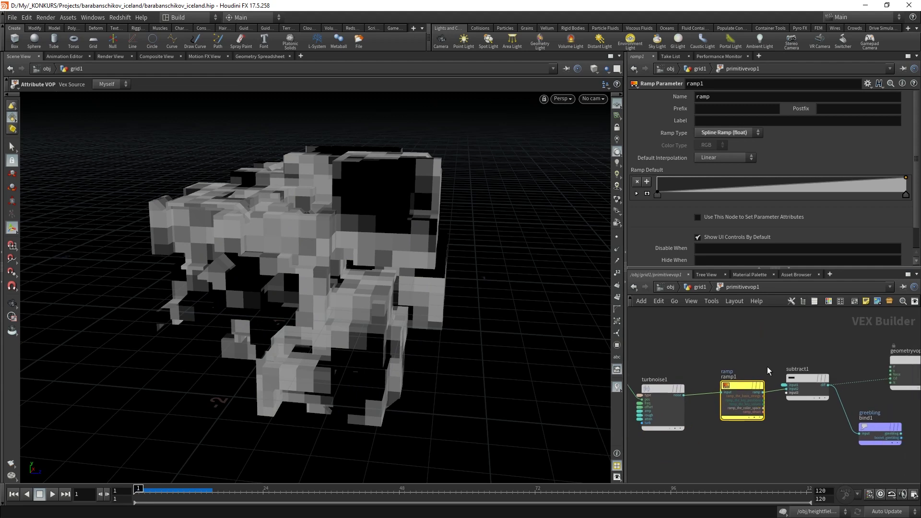
left_click(785, 385)
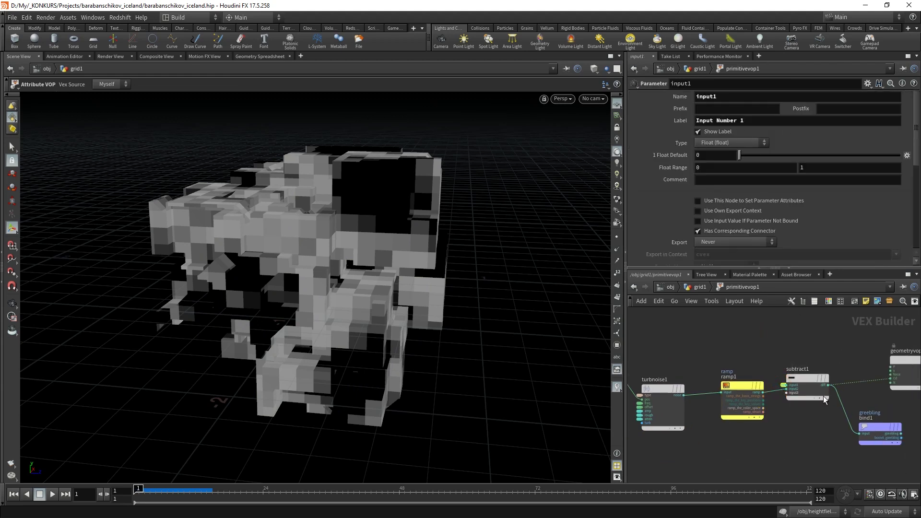
scroll(833, 462, "up", 3)
left_click(696, 287)
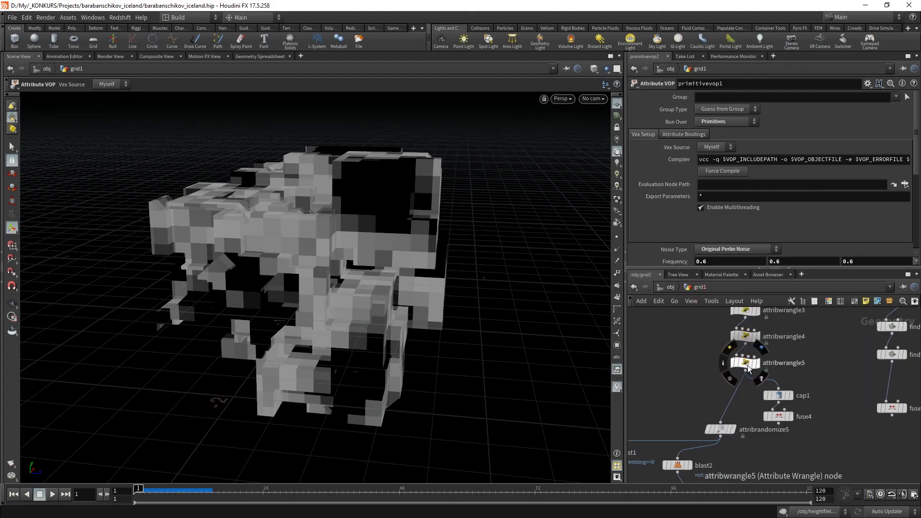
left_click(748, 365)
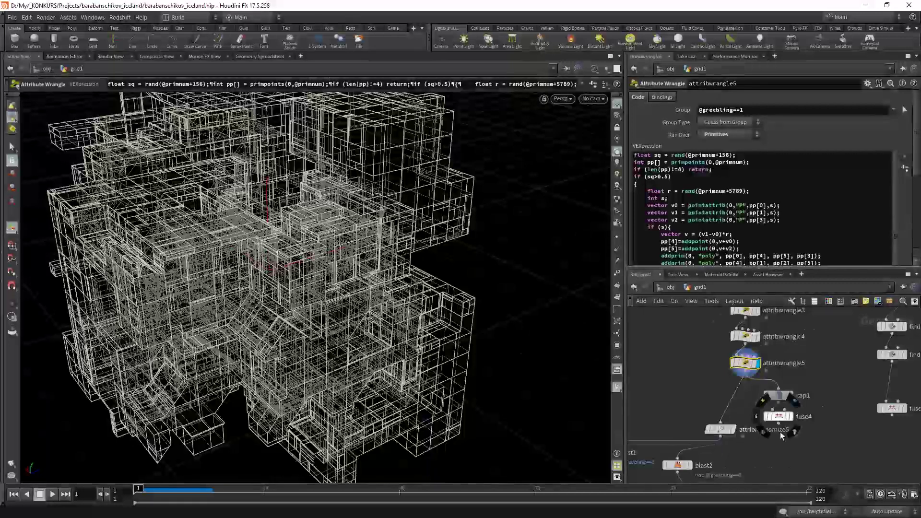
scroll(830, 443, "down", 3)
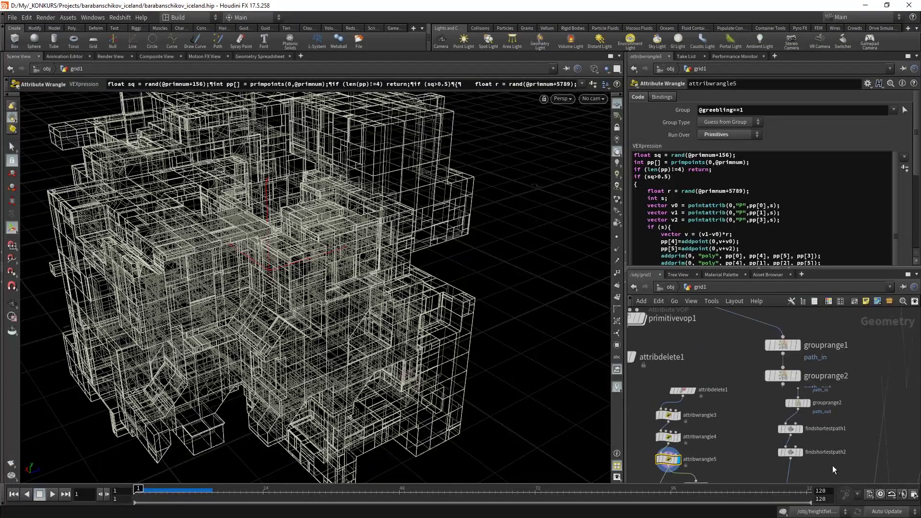
scroll(833, 465, "up", 3)
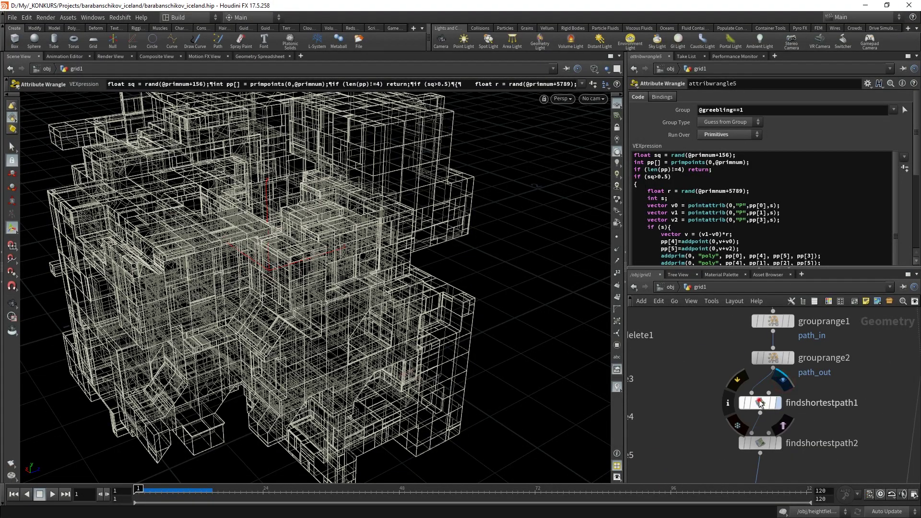
- Display findshortestpath1 and attribrandomize5, then bring the polyextrude2 foreach block into view
left_click(760, 403)
scroll(713, 451, "down", 2)
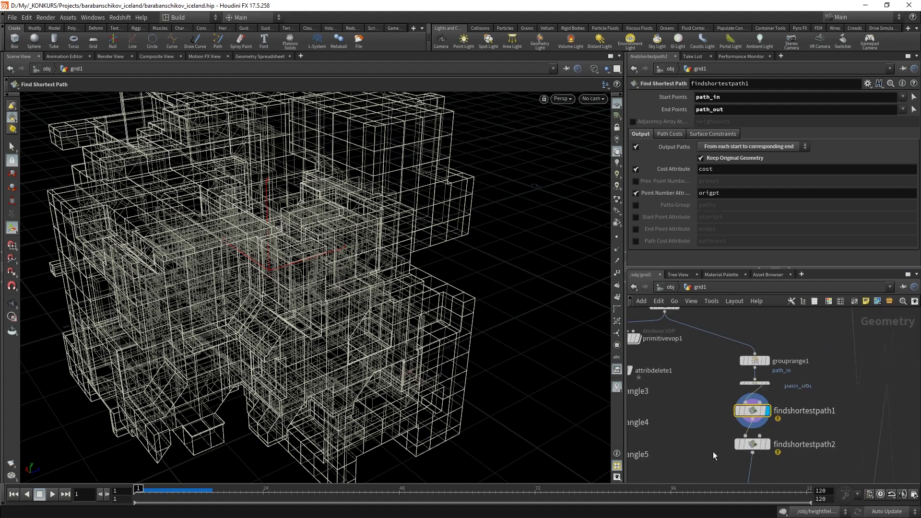
scroll(707, 461, "down", 2)
scroll(749, 422, "down", 2)
scroll(704, 392, "up", 2)
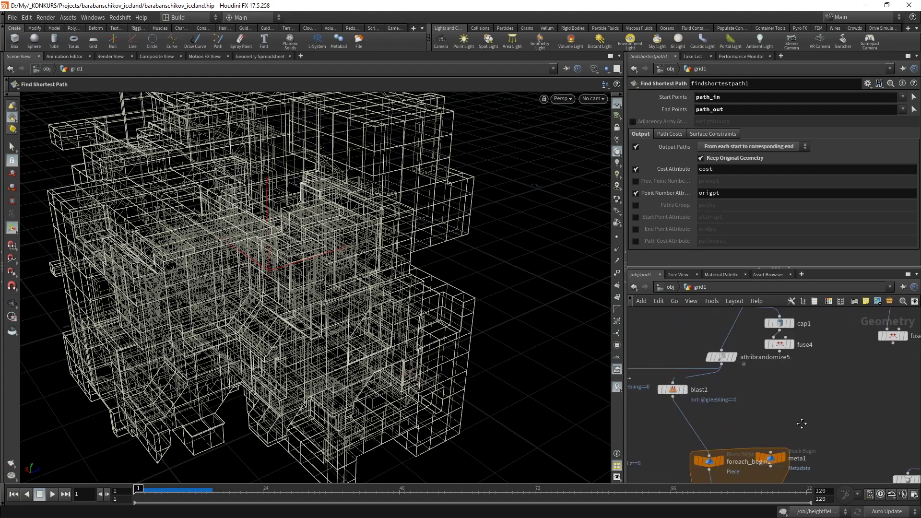
scroll(744, 378, "up", 2)
left_click(756, 382)
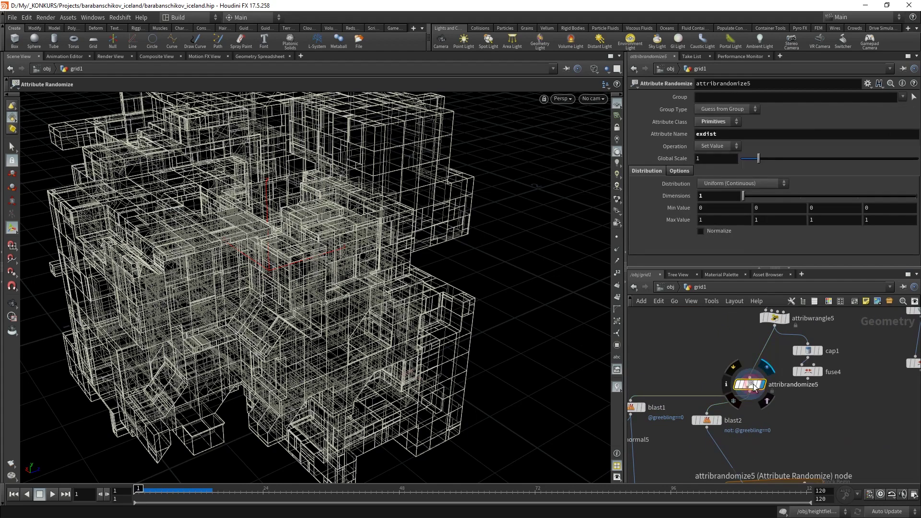
left_click_drag(681, 367, 749, 323)
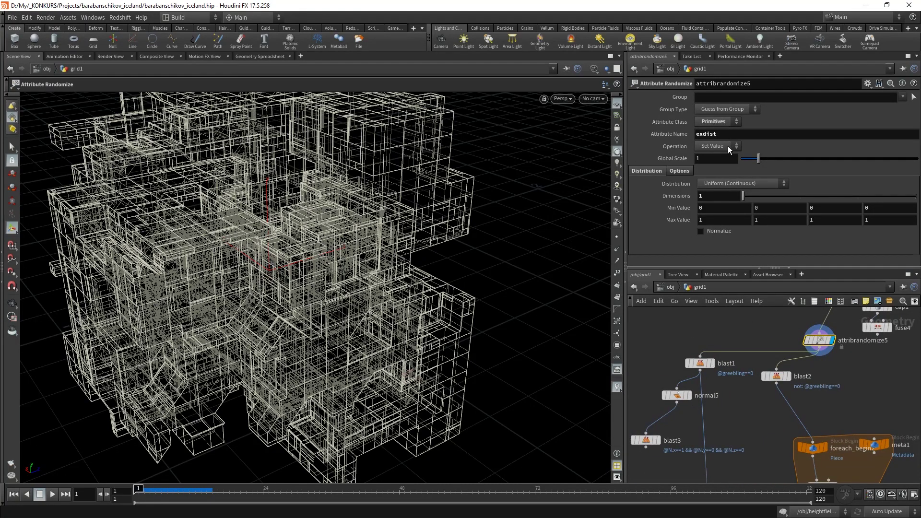
middle_click_drag(762, 437, 723, 303)
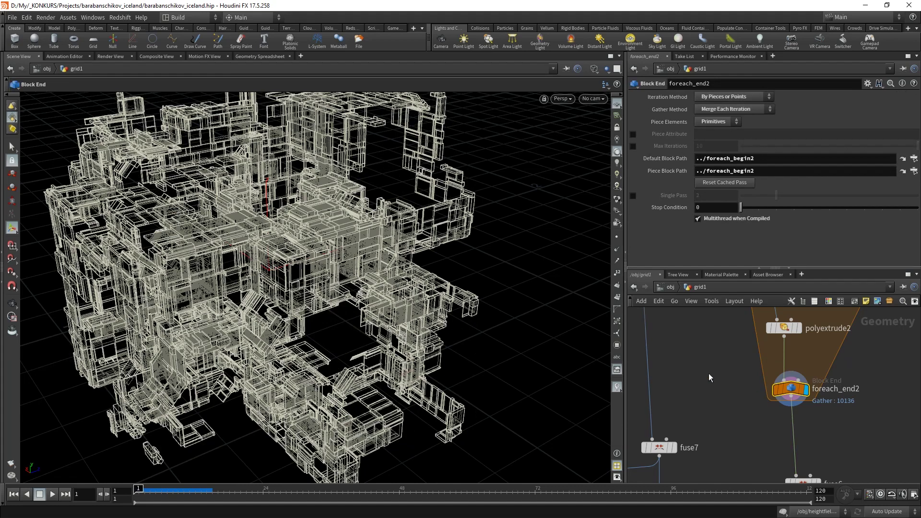
- Display the normal3 and then clean1 outputs of the greebled boxes
middle_click_drag(709, 377, 803, 328)
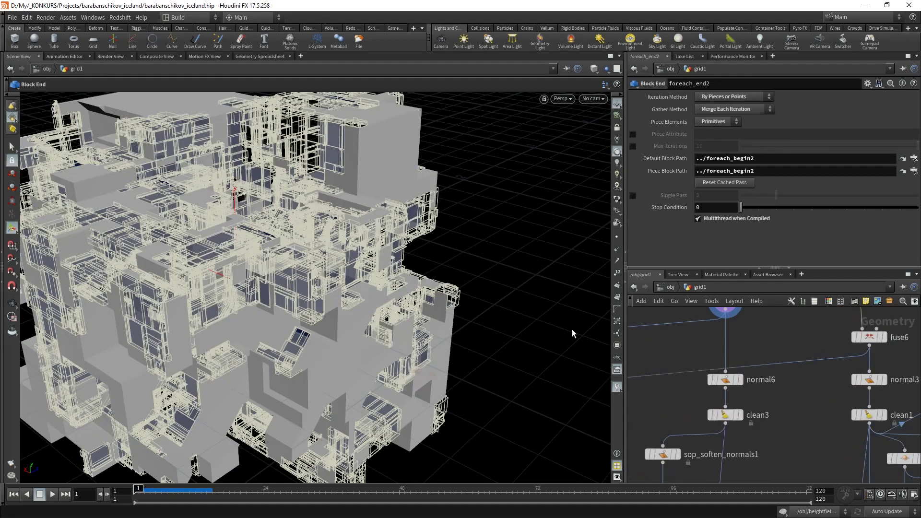
middle_click_drag(806, 438, 727, 437)
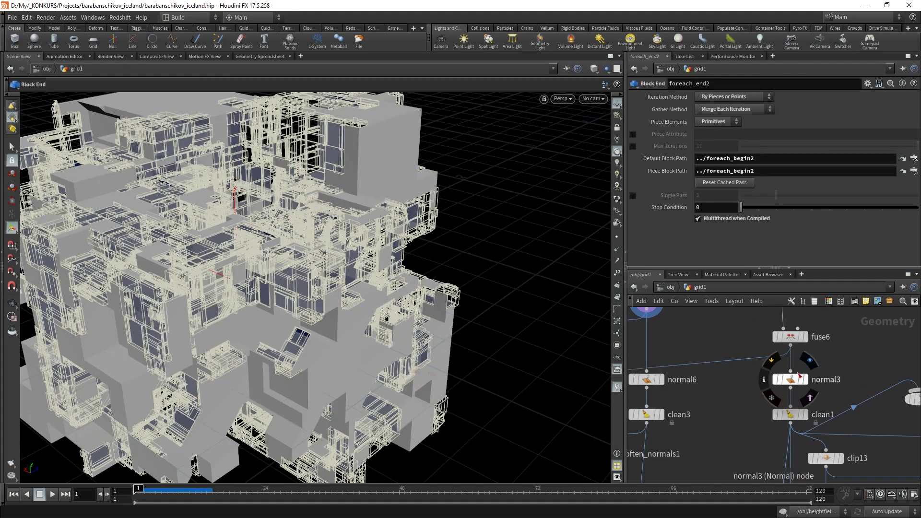
left_click(794, 404)
left_click(792, 417)
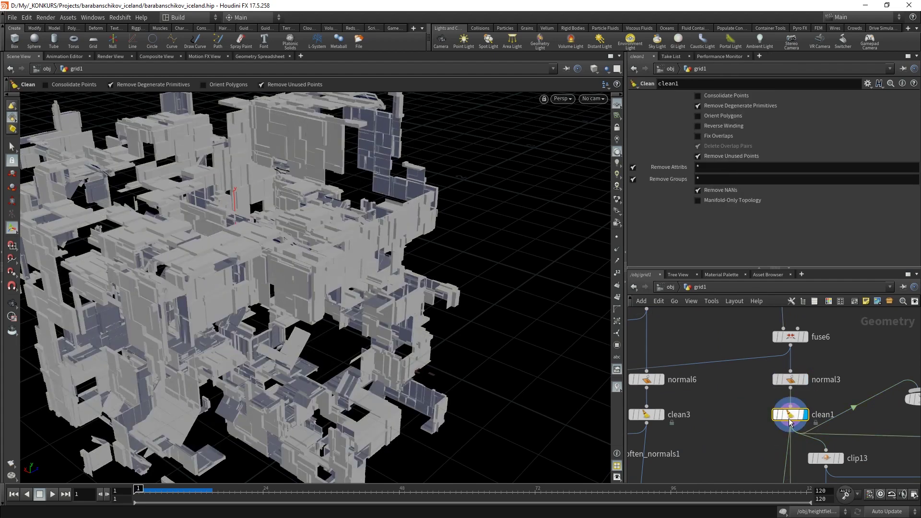
- Inspect transform7's building piece, then display blast5 keeping exdist-above-0.5 faces
scroll(741, 446, "down", 4)
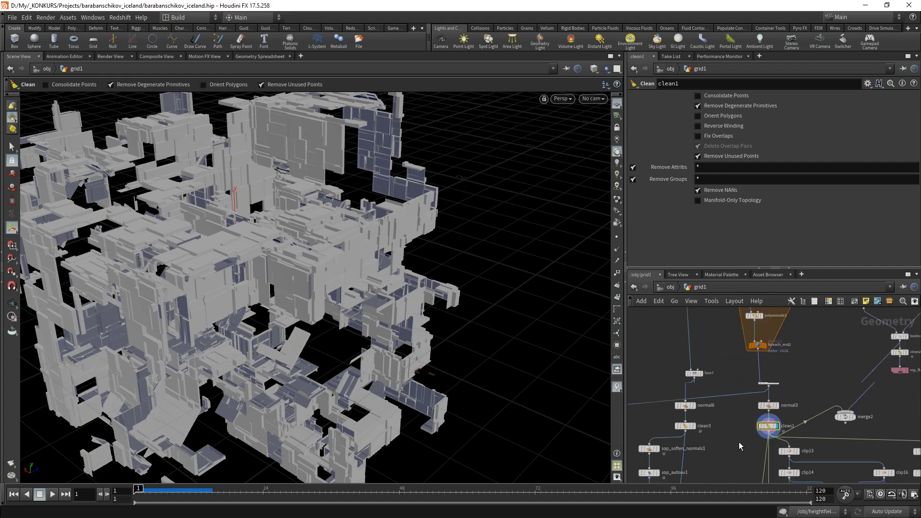
middle_click_drag(740, 446, 709, 365)
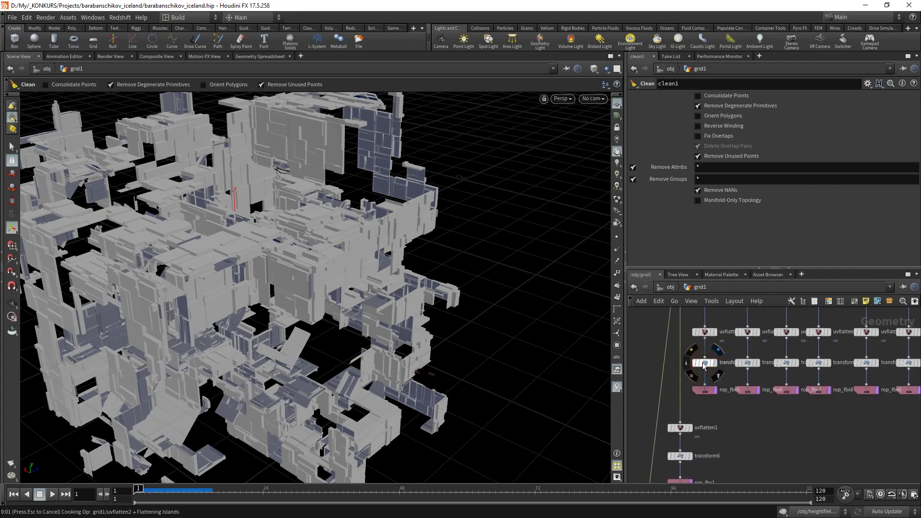
left_click(704, 365)
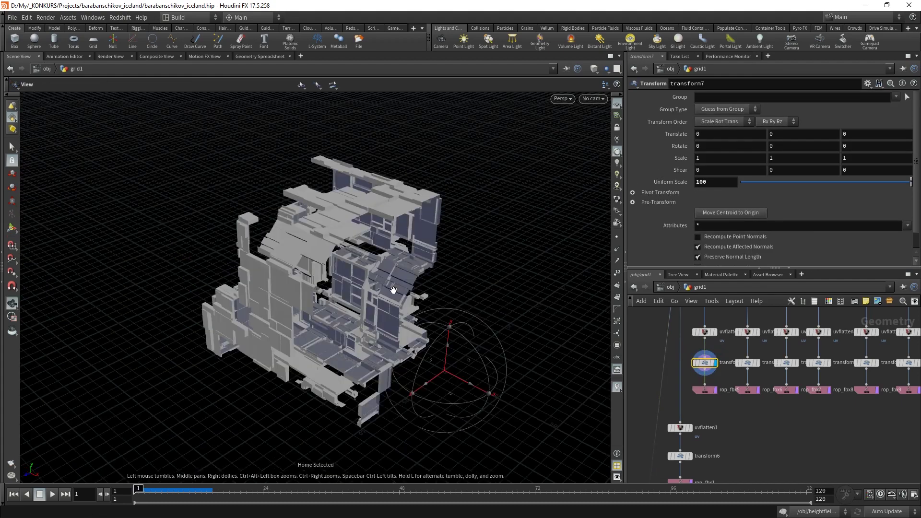
left_click_drag(364, 294, 547, 323, "alt")
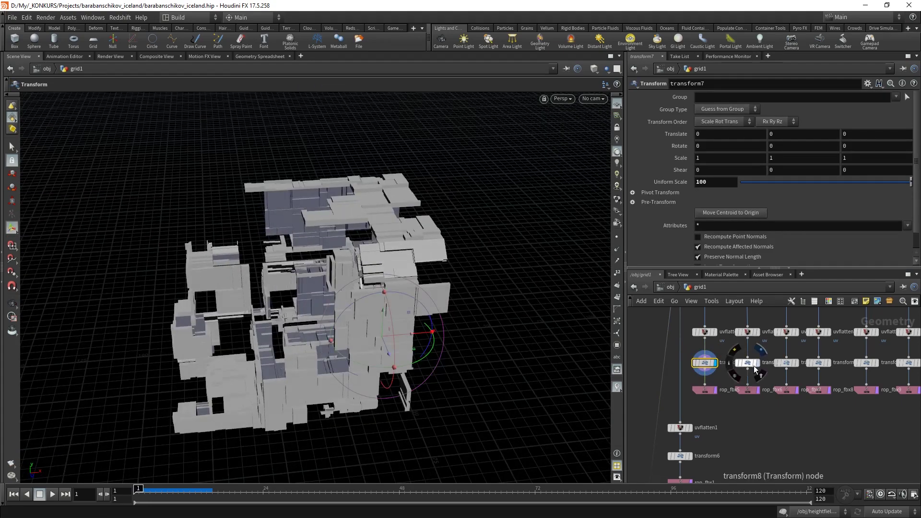
scroll(723, 398, "up", 3)
scroll(791, 407, "down", 3)
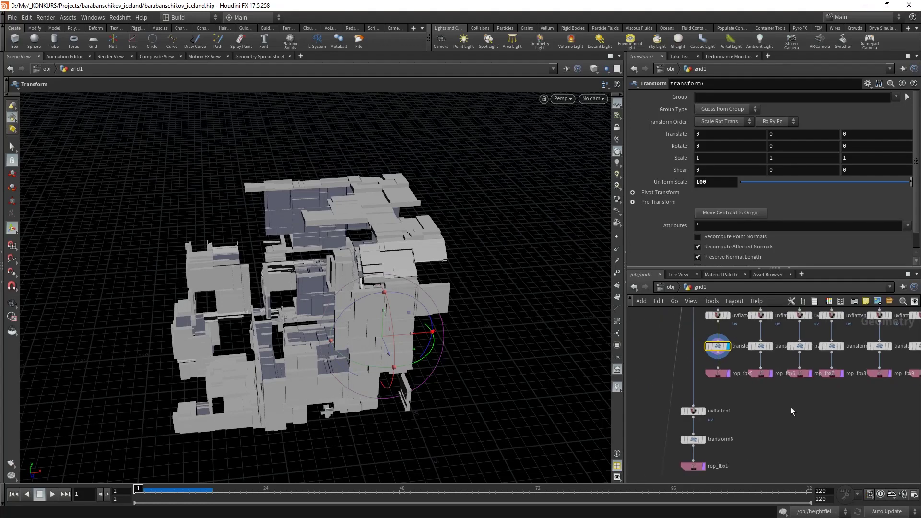
scroll(759, 428, "down", 2)
scroll(756, 427, "down", 3)
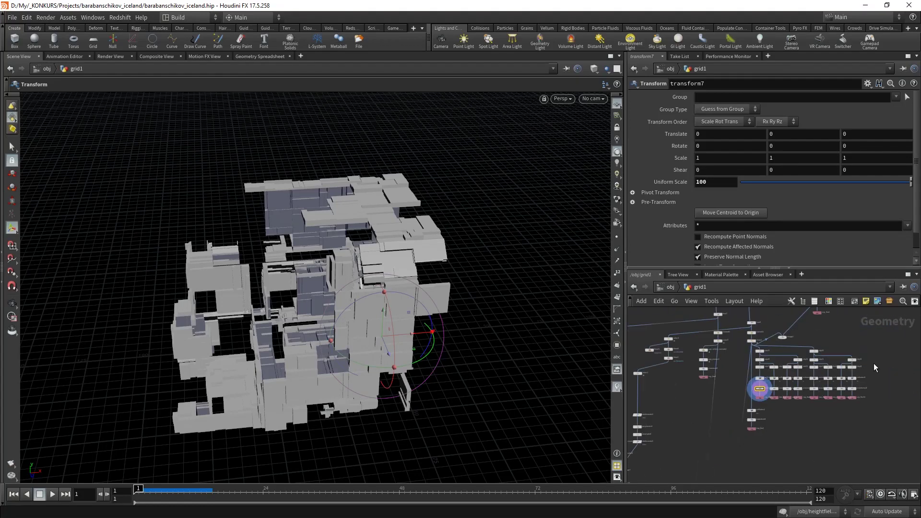
scroll(754, 310, "up", 5)
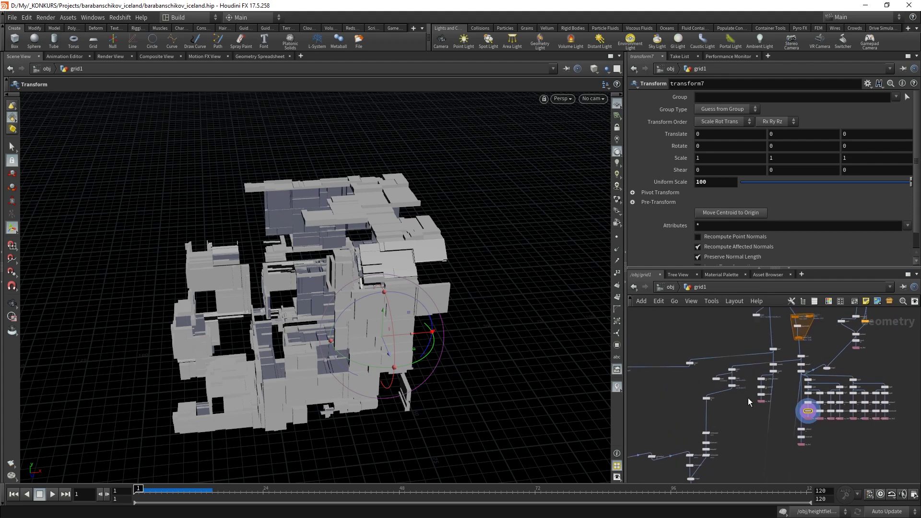
left_click(813, 405)
mouse_move(791, 310)
middle_mouse_down()
mouse_move(791, 393)
mouse_move(864, 298)
middle_mouse_up()
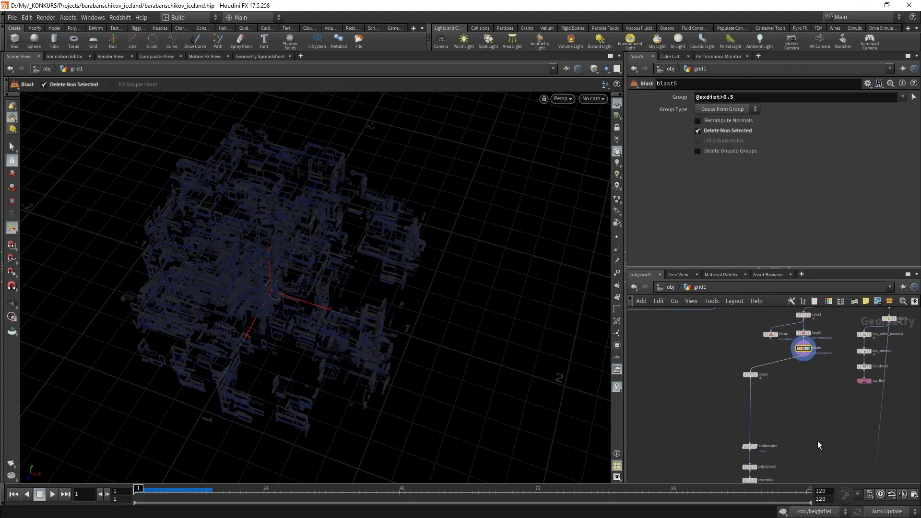
- Review attribwrangle7's naming code in the Edit String window, highlighting the offset vector
scroll(802, 456, "down", 2)
middle_click_drag(801, 462, 843, 376)
scroll(718, 385, "up", 2)
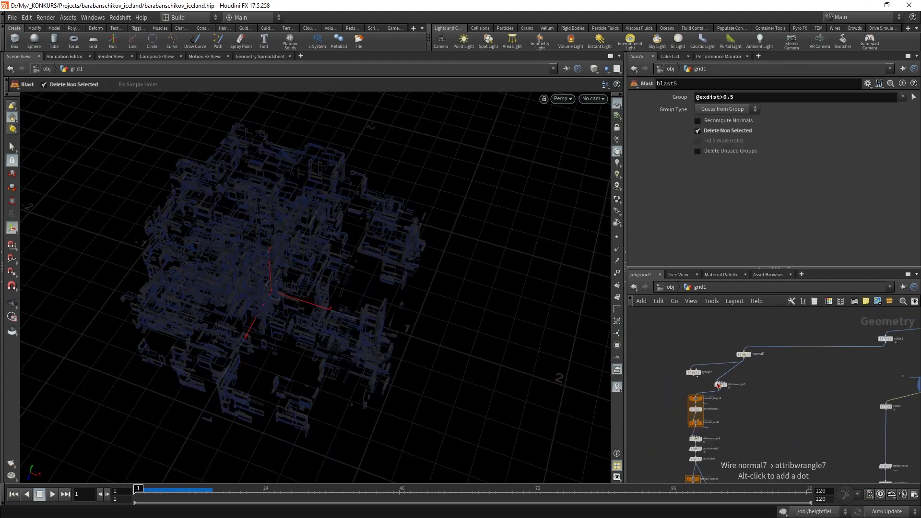
scroll(719, 386, "up", 3)
left_click(720, 382)
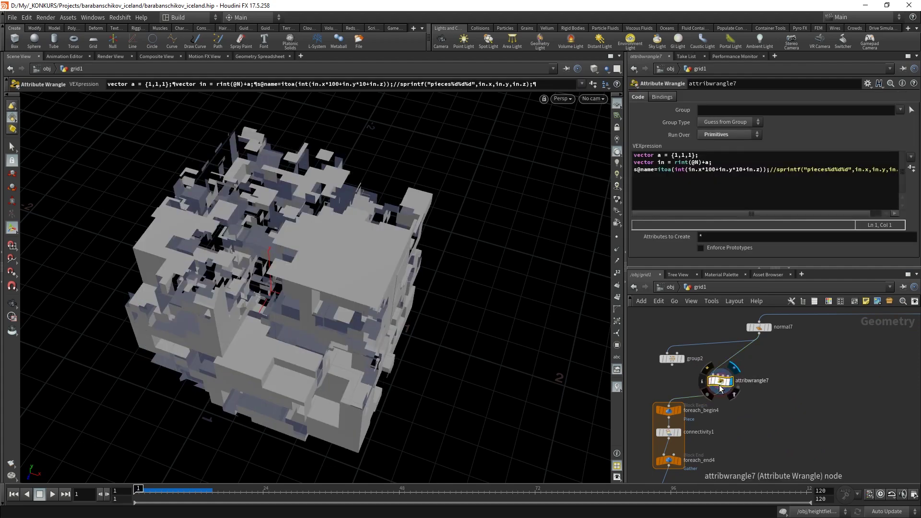
key("alt+e")
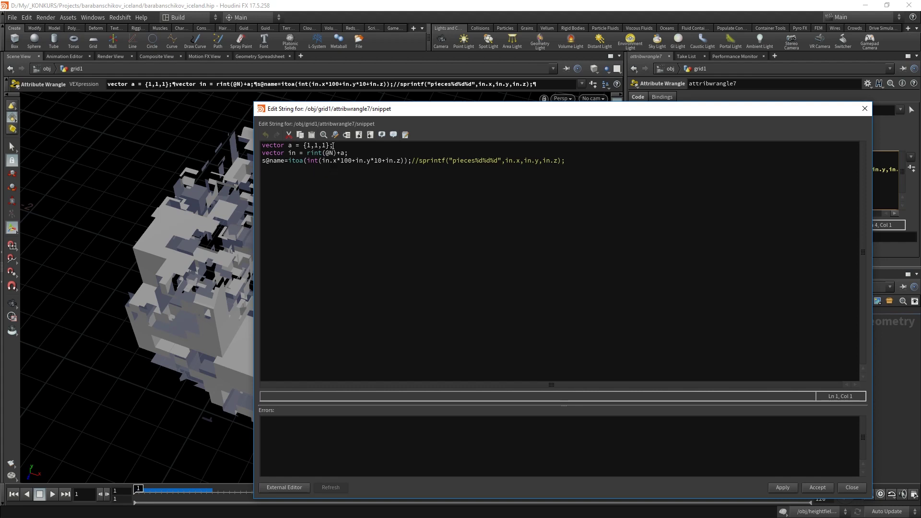
left_click_drag(334, 145, 240, 143)
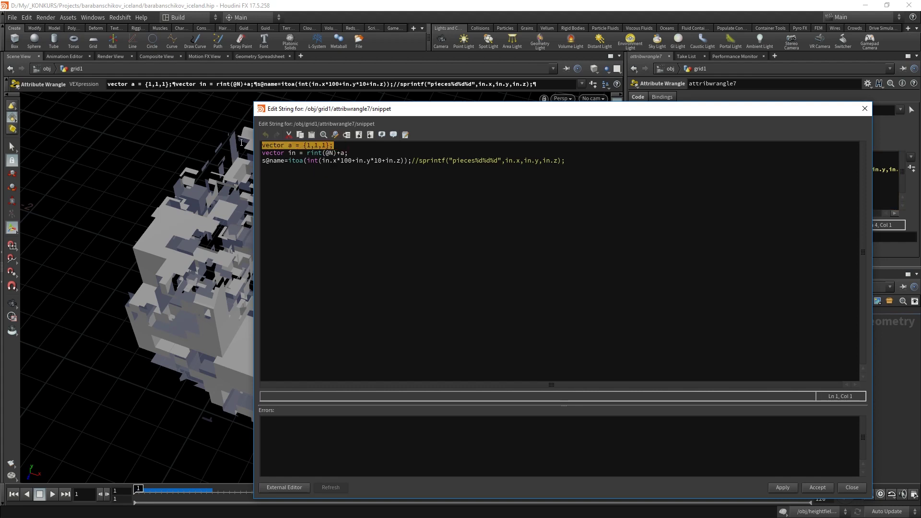
left_click(362, 146)
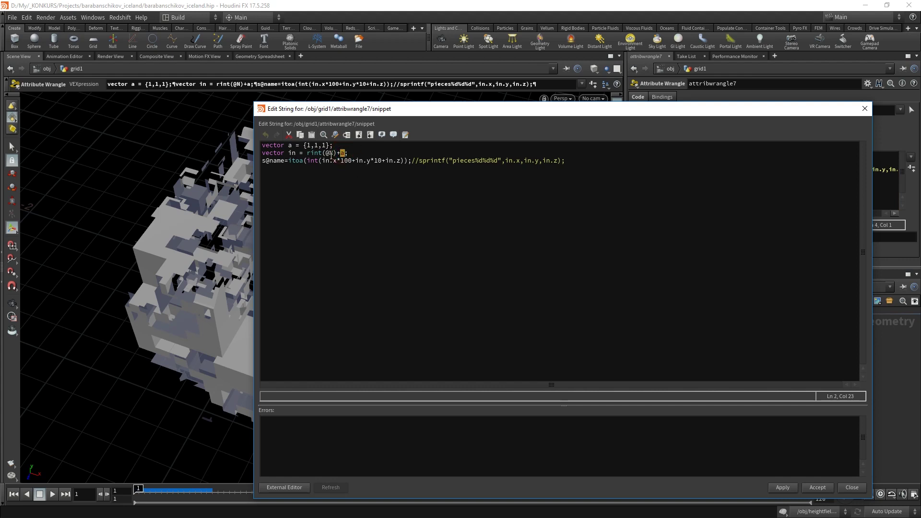
left_click_drag(348, 145, 235, 143)
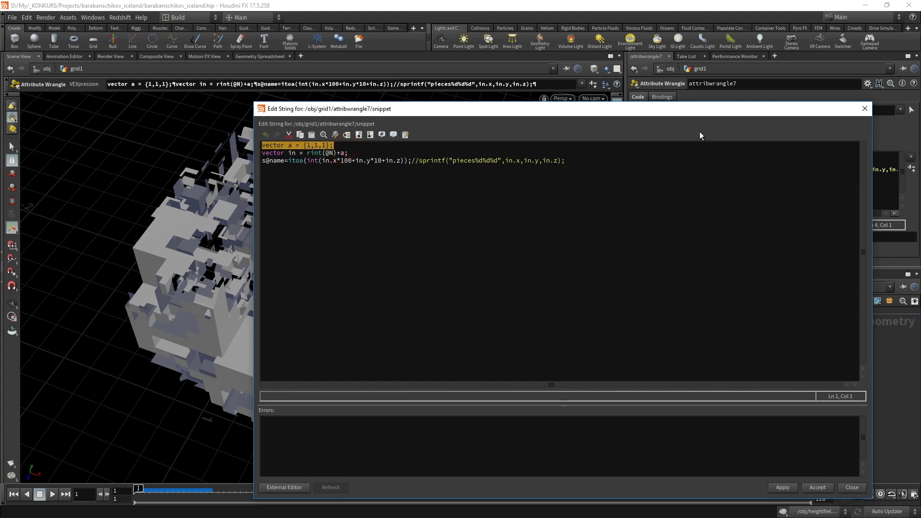
left_click(864, 109)
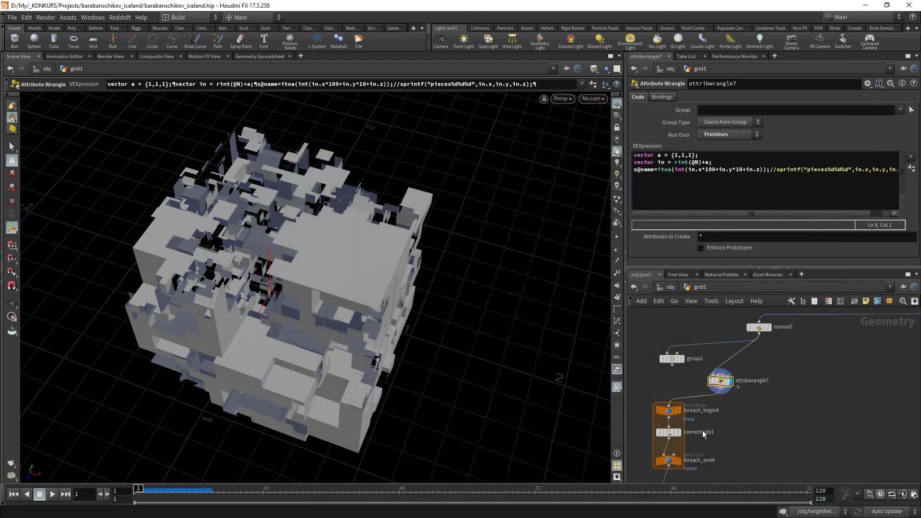
- Enable Single Pass on foreach_end4 to show one named piece
scroll(704, 435, "up", 3)
middle_click_drag(782, 369, 774, 425)
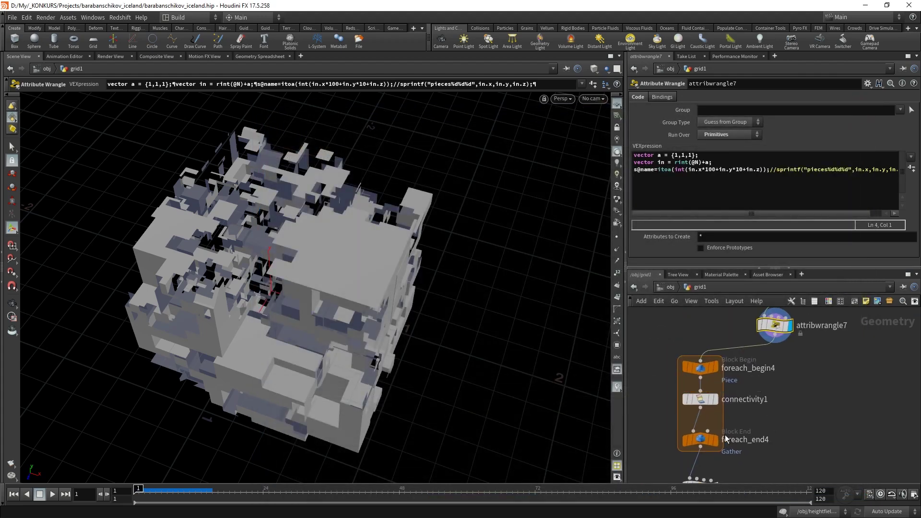
left_click(700, 443)
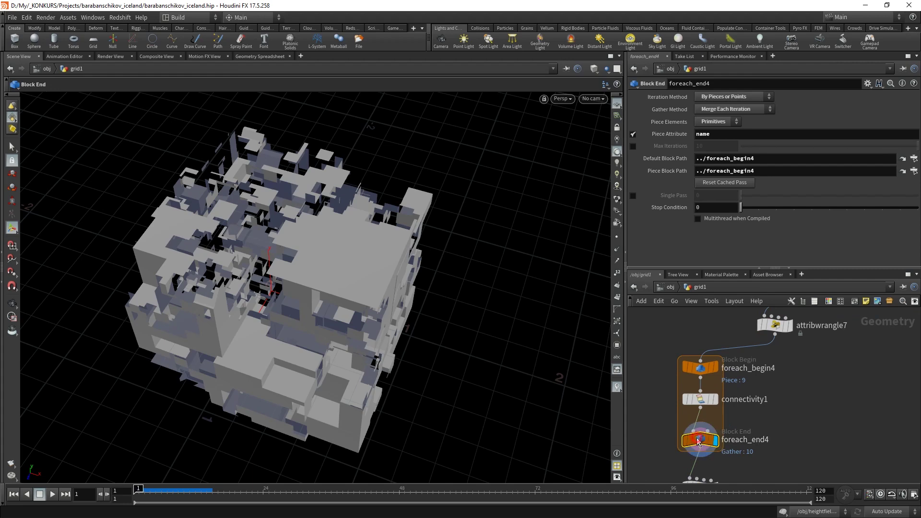
left_click(634, 194)
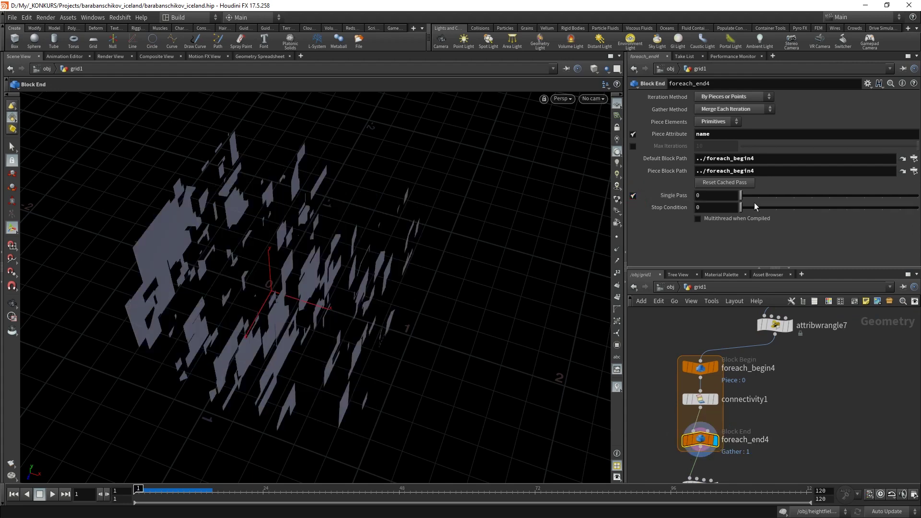
- Scrub the Single Pass piece, check connectivity1, then turn Single Pass off on foreach_end4
left_click_drag(746, 196, 850, 206)
left_click(701, 399)
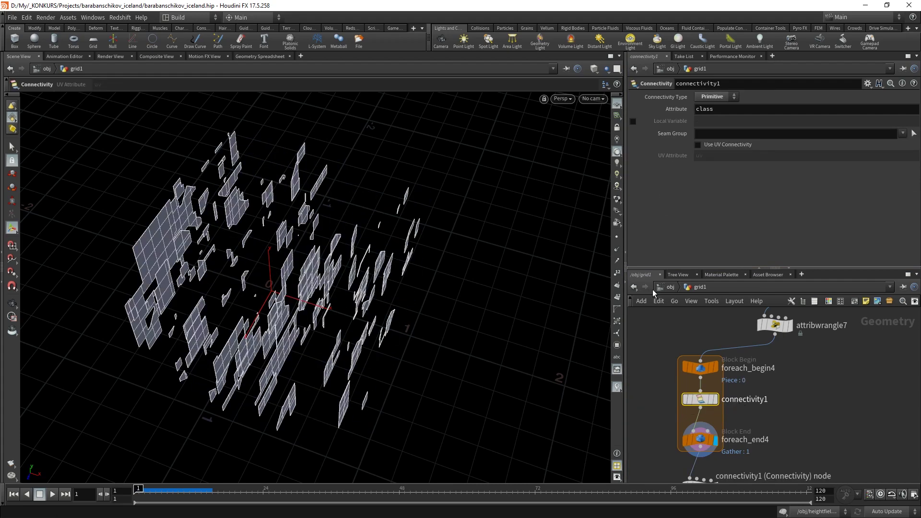
left_click(700, 440)
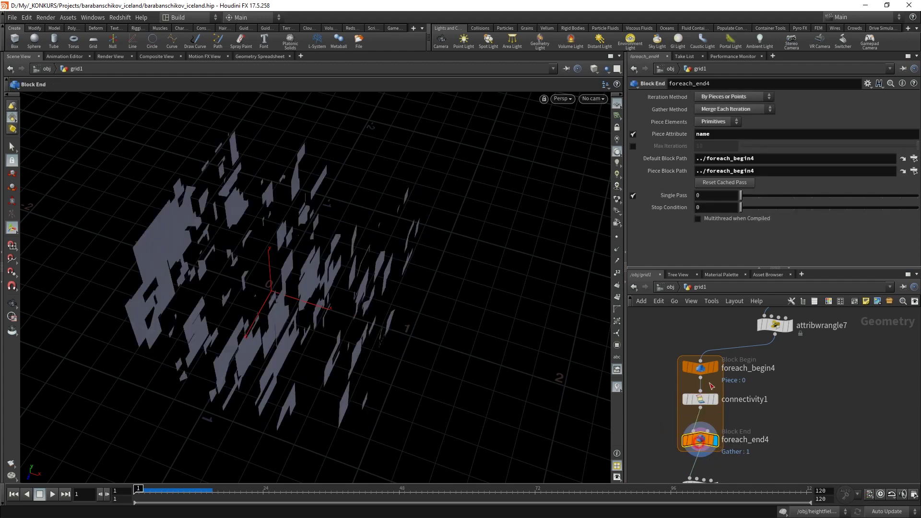
left_click(634, 195)
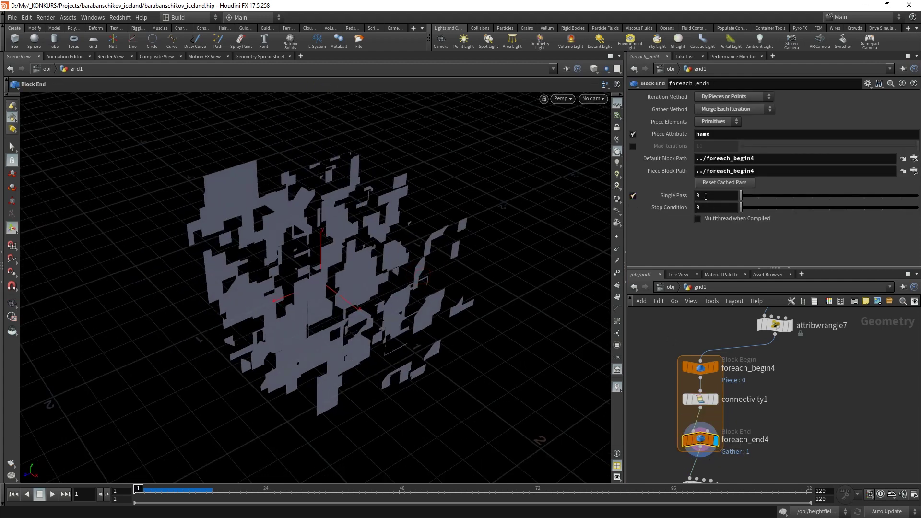
- Inspect attribwrangle8's classname code and connectivity1's class attribute settings
scroll(700, 461, "up", 2)
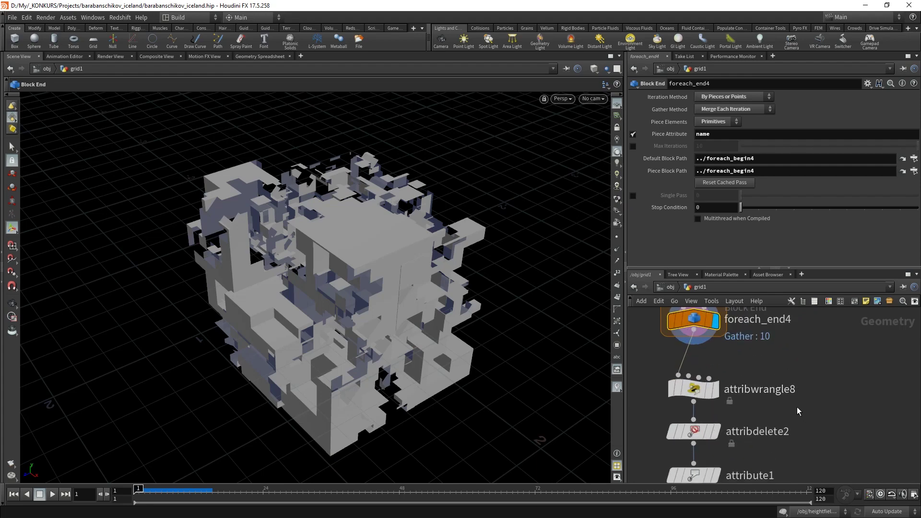
left_click(686, 381)
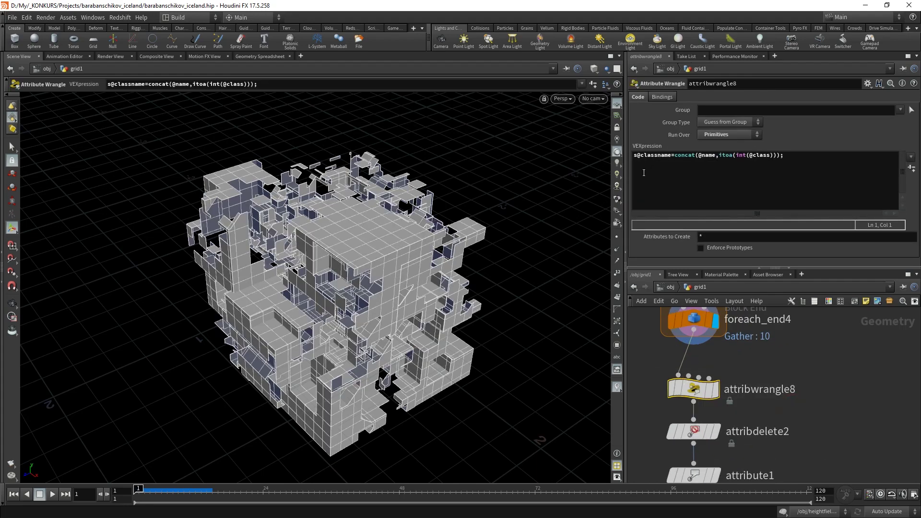
scroll(772, 356, "down", 2)
scroll(792, 365, "down", 2)
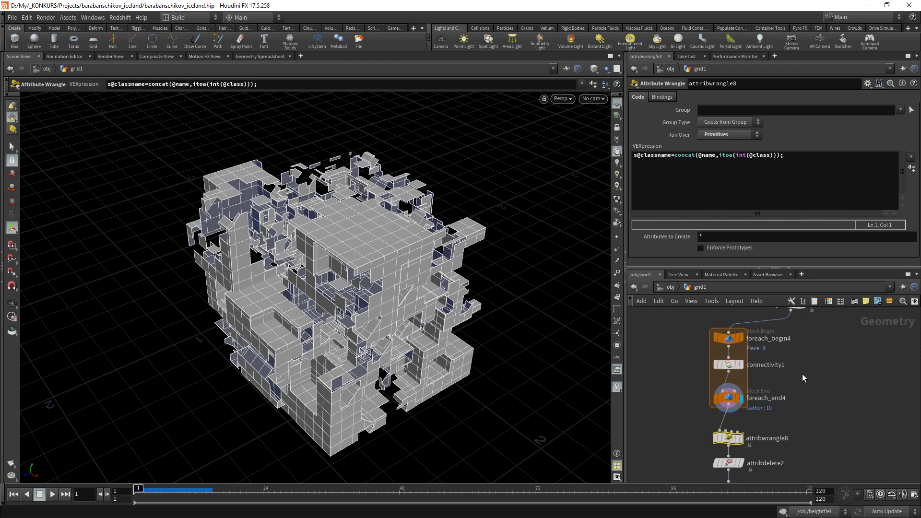
scroll(811, 370, "down", 2)
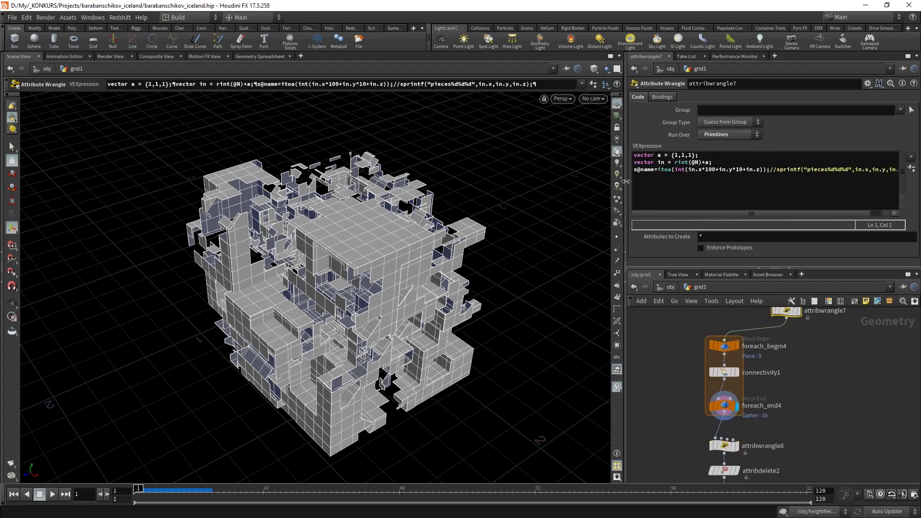
left_click(724, 372)
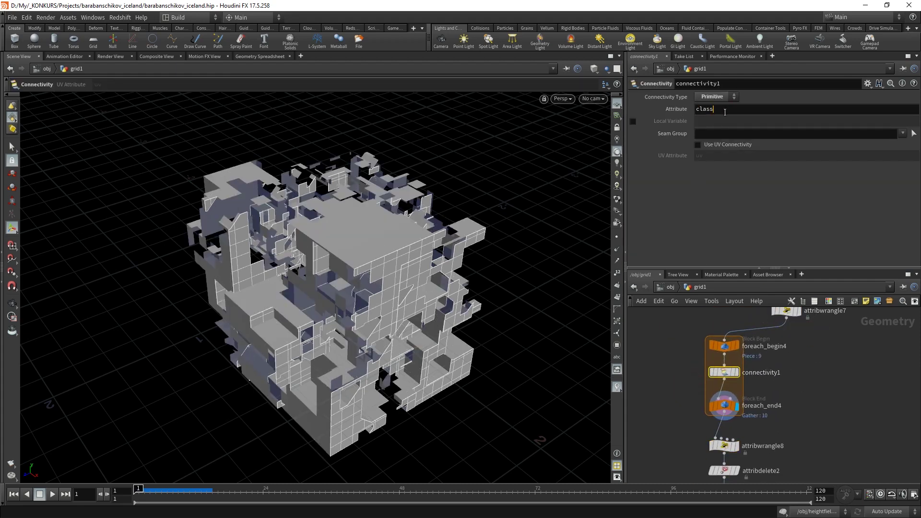
middle_click_drag(791, 460, 777, 388)
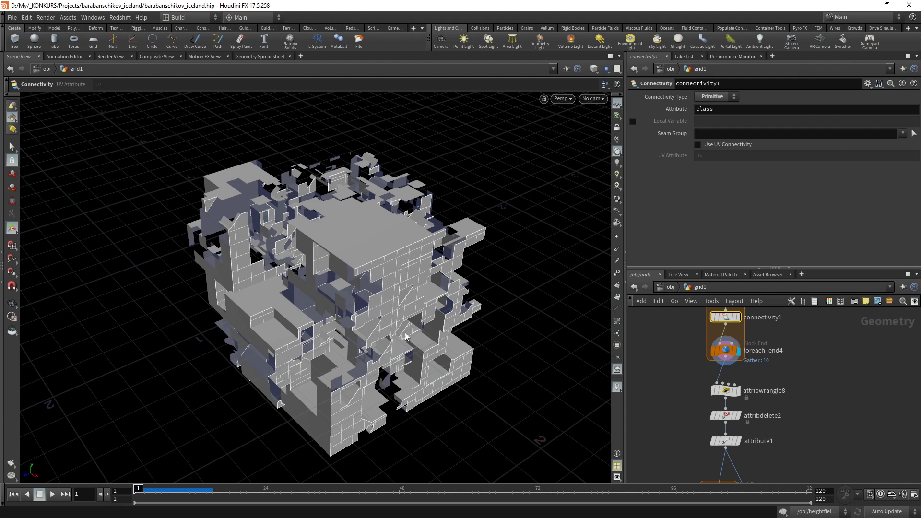
- Select attribwrangle7 and highlight its rounded normal expression on line 2
middle_click_drag(668, 334, 667, 361)
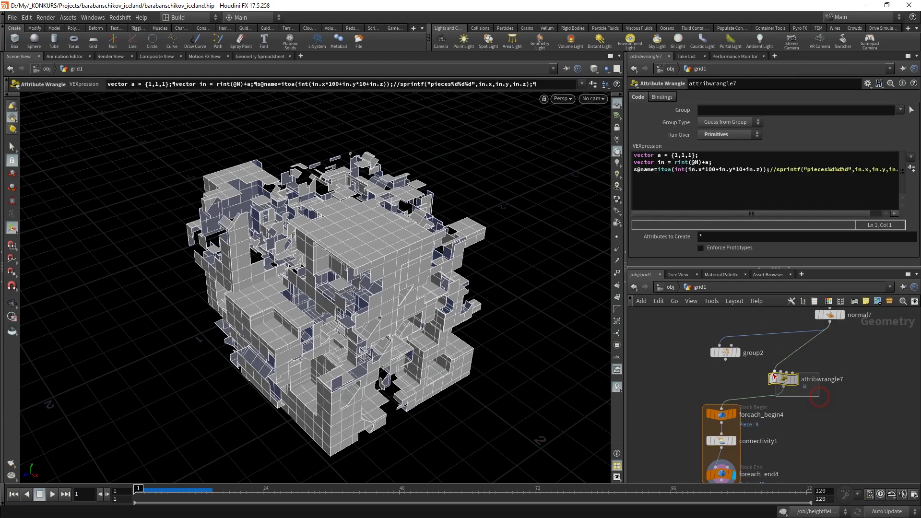
left_click(784, 379)
left_click_drag(674, 161, 709, 161)
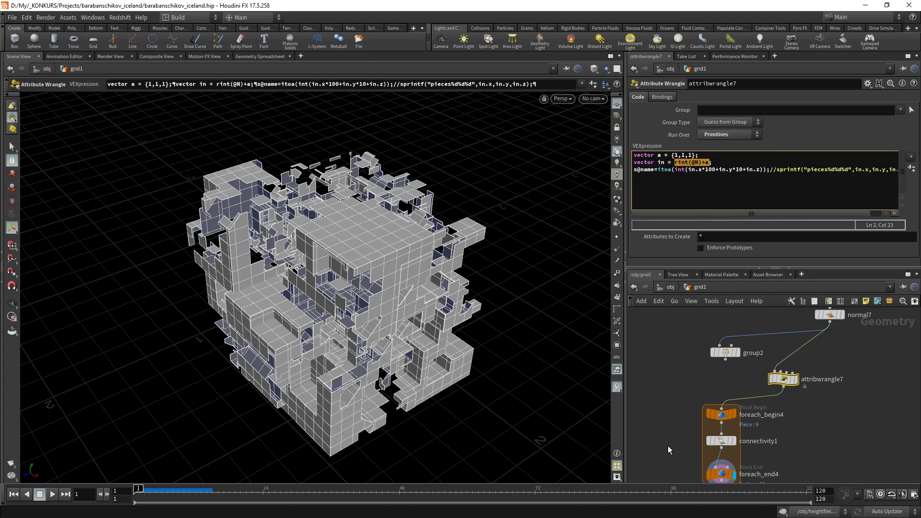
middle_click_drag(806, 480, 811, 312)
scroll(807, 414, "up", 2)
- Inspect attribdelete2, attribwrangle8's classname expression, and attribute1's rename settings
left_click(732, 391)
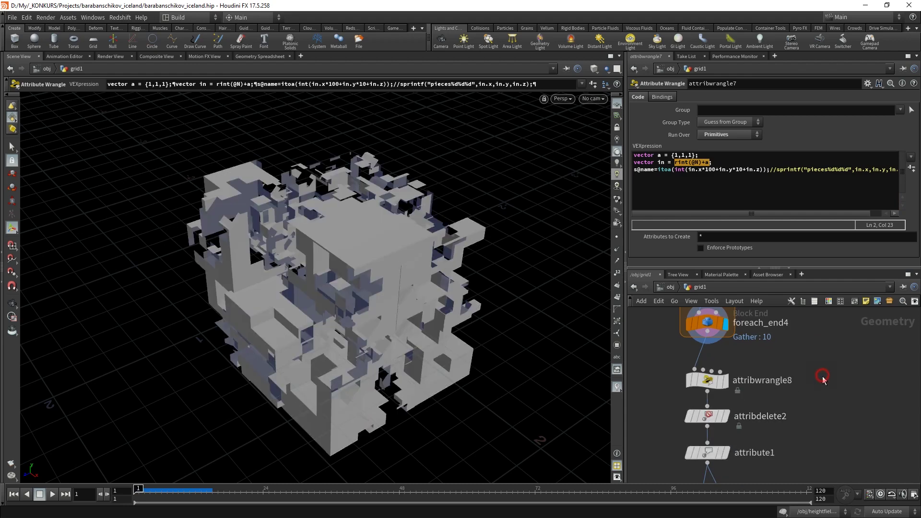
left_click(715, 416)
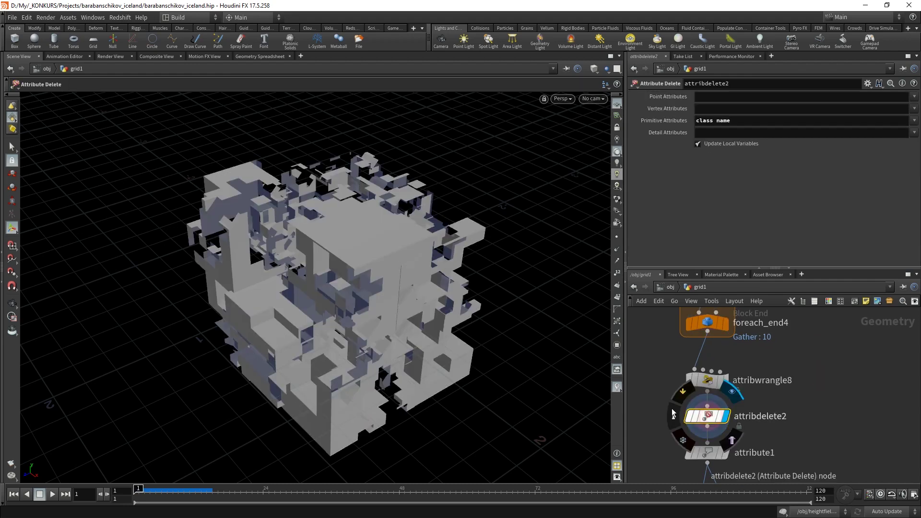
middle_click_drag(774, 441, 826, 396)
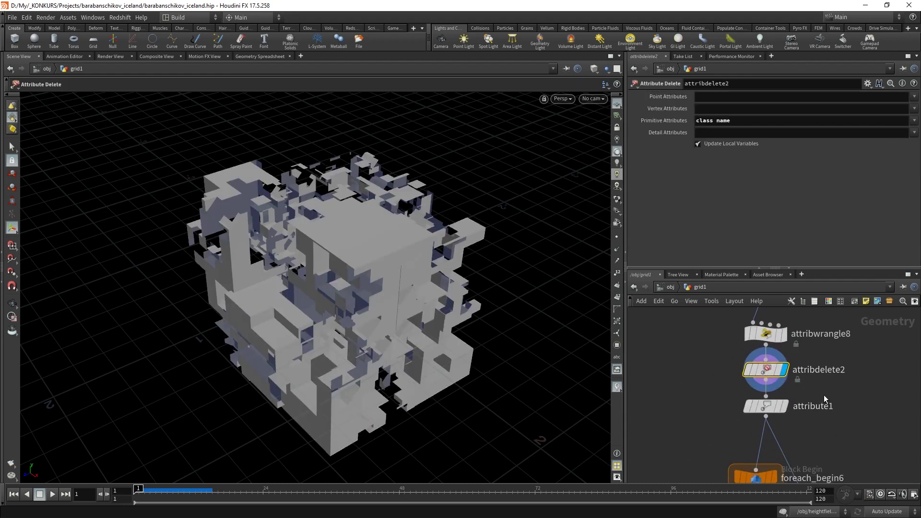
left_click(788, 329)
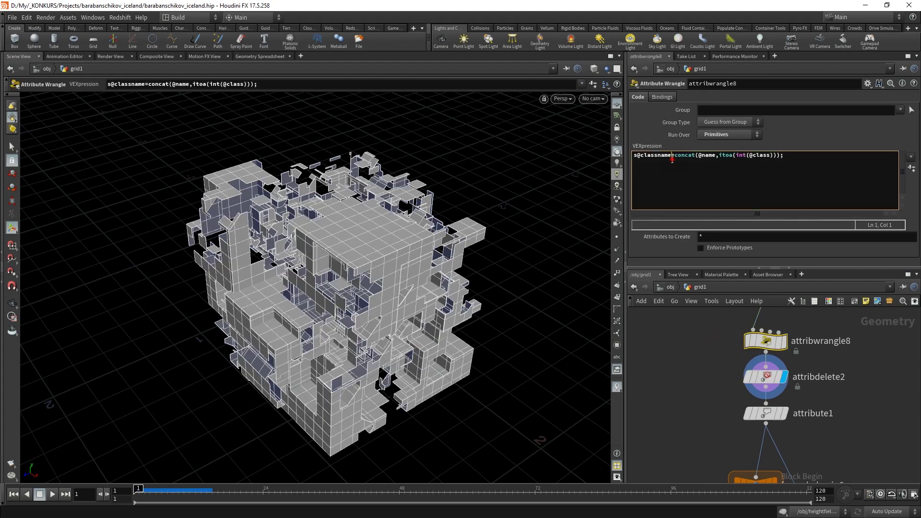
left_click_drag(672, 158, 634, 157)
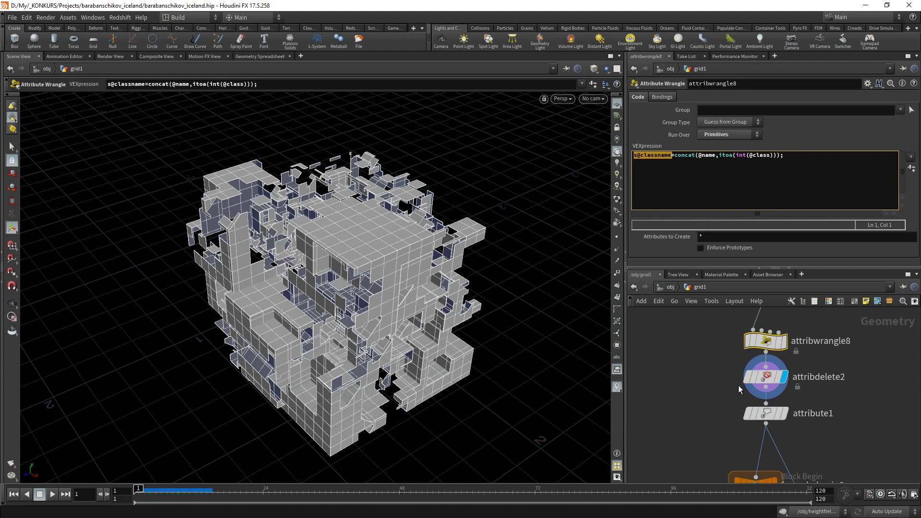
left_click(760, 382)
left_click(771, 416)
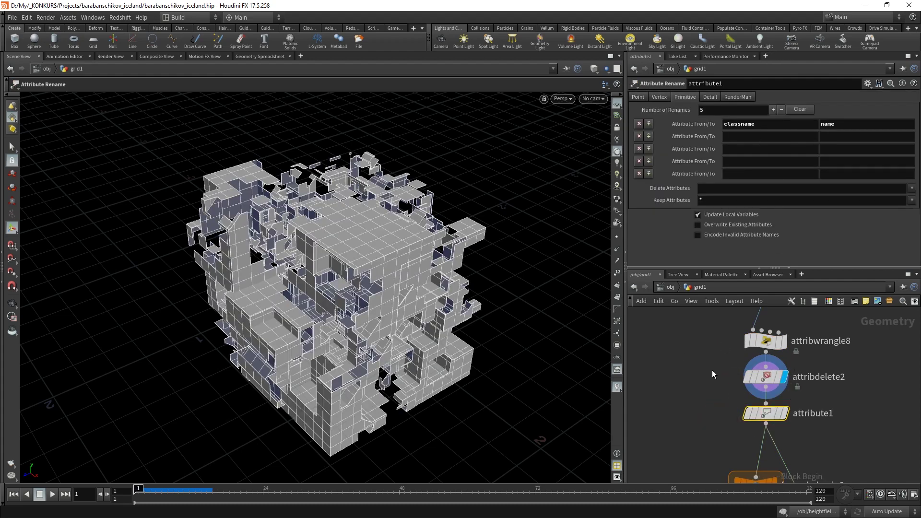
- Revisit attribwrangle8's classname code, then show attribute1 renaming classname to name
middle_click_drag(714, 375, 706, 400)
left_click(758, 365)
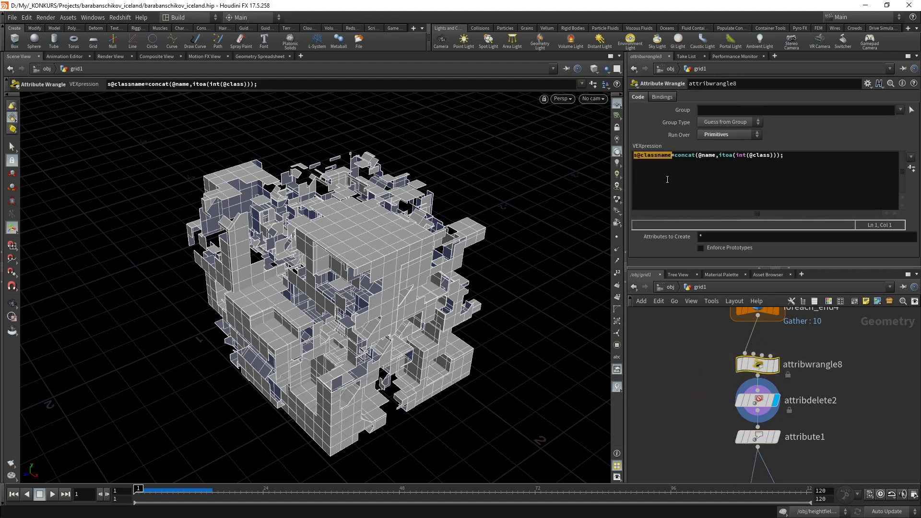
left_click(656, 156)
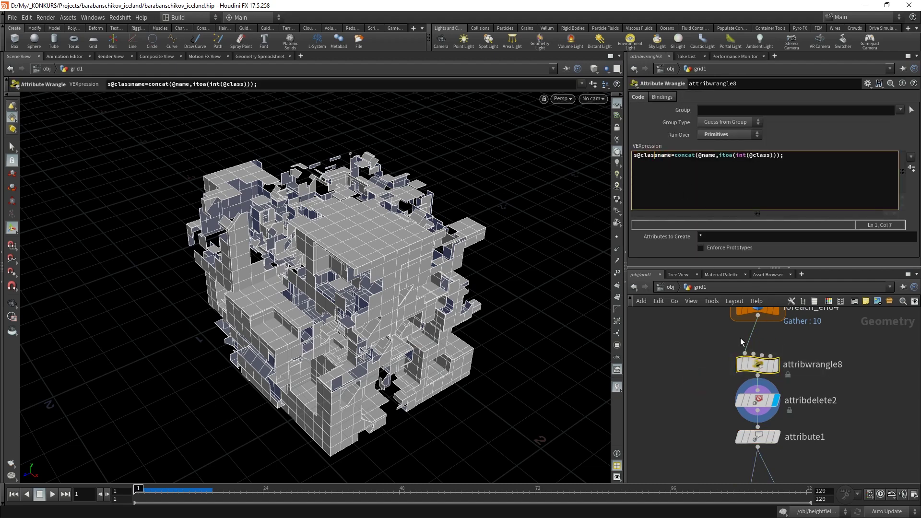
left_click_drag(720, 397, 792, 444)
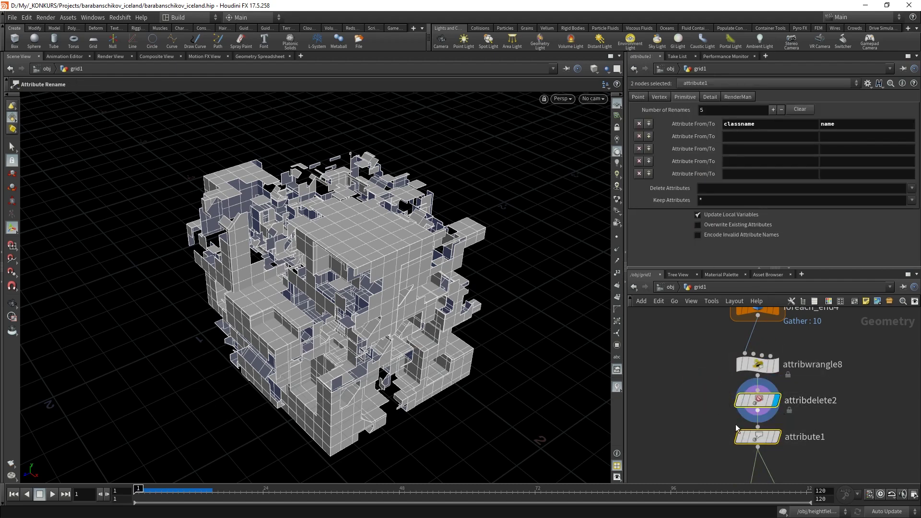
left_click(757, 437)
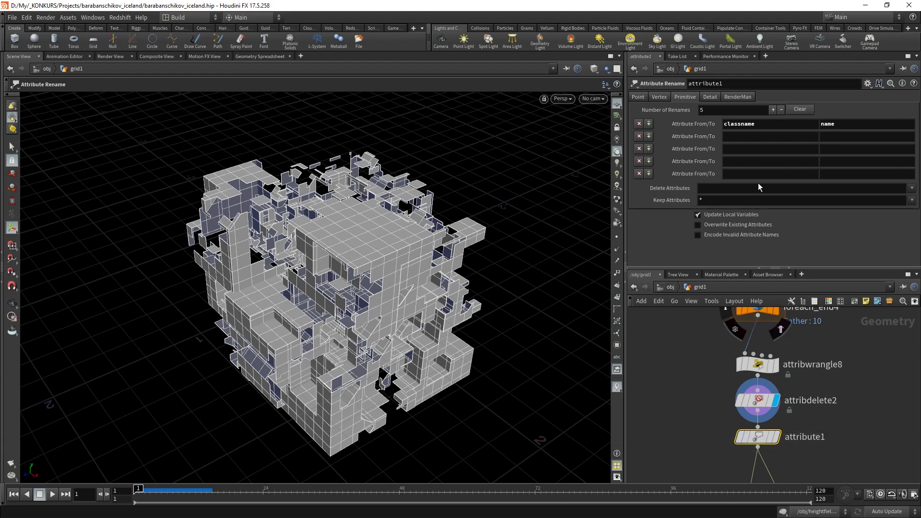
middle_click_drag(758, 336, 765, 405)
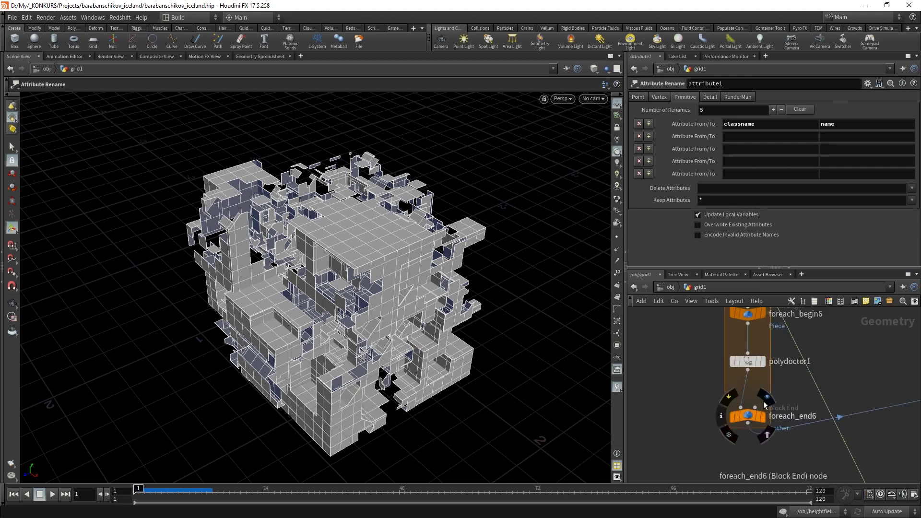
- Check foreach_end6's settings, then display the merged geometry from merge3
left_click(748, 416)
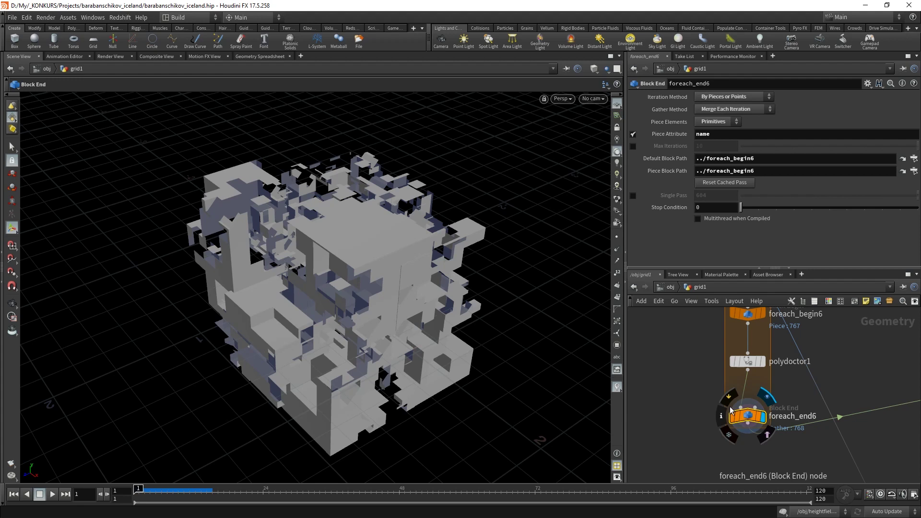
scroll(815, 415, "down", 5)
mouse_move(815, 415)
middle_mouse_down()
mouse_move(666, 424)
mouse_move(579, 269)
middle_mouse_up()
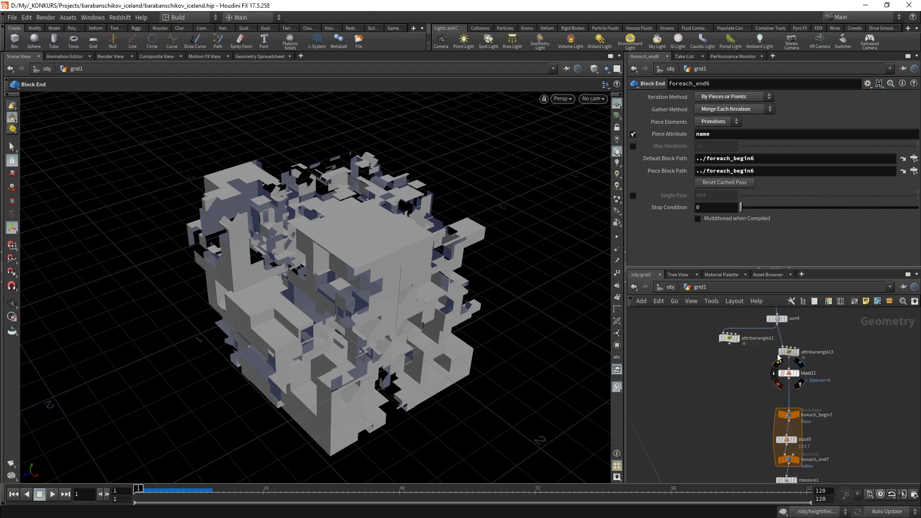
scroll(778, 358, "down", 5)
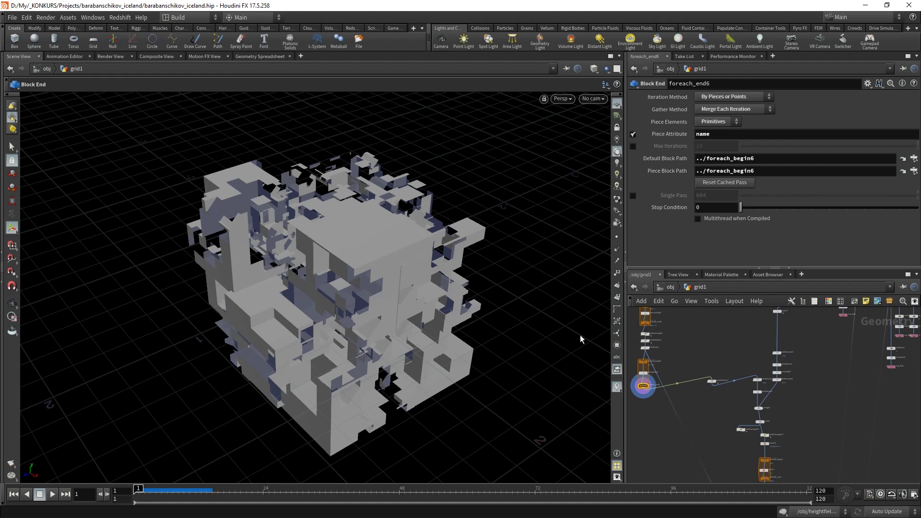
scroll(756, 382, "up", 5)
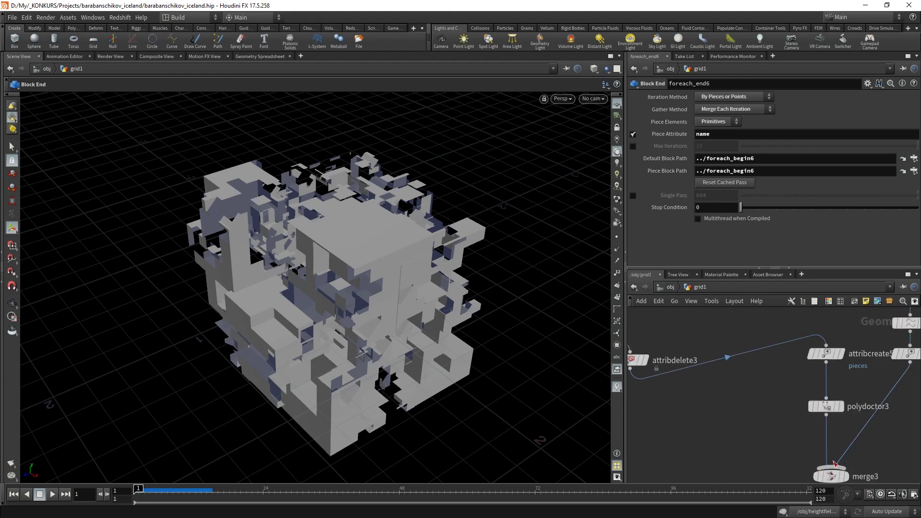
left_click(828, 480)
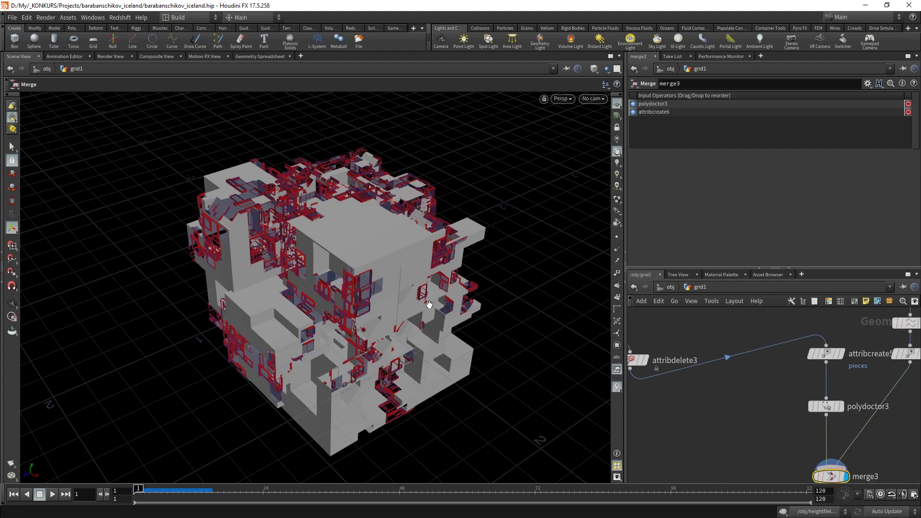
- Display sort4 in wireframe and open attribwrangle13's VEXpression in Edit String
left_click_drag(413, 288, 499, 288)
middle_click_drag(800, 454, 739, 368)
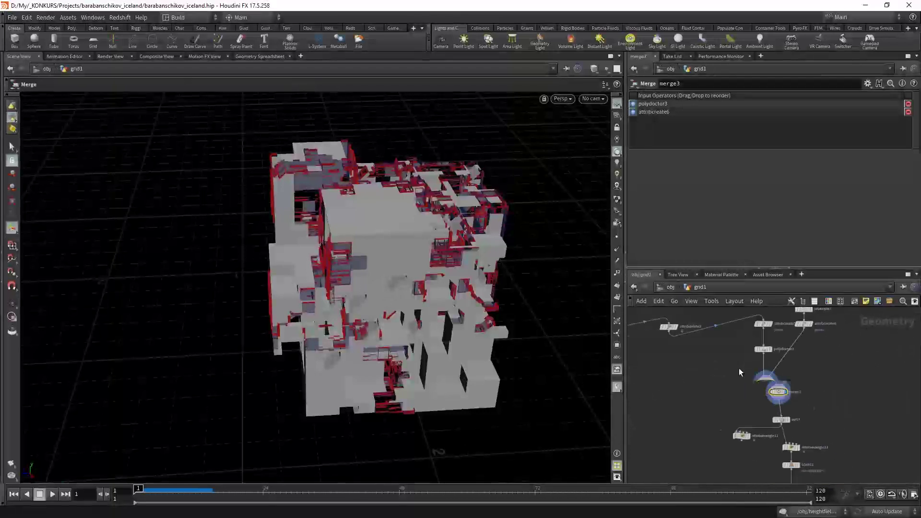
left_click(779, 393)
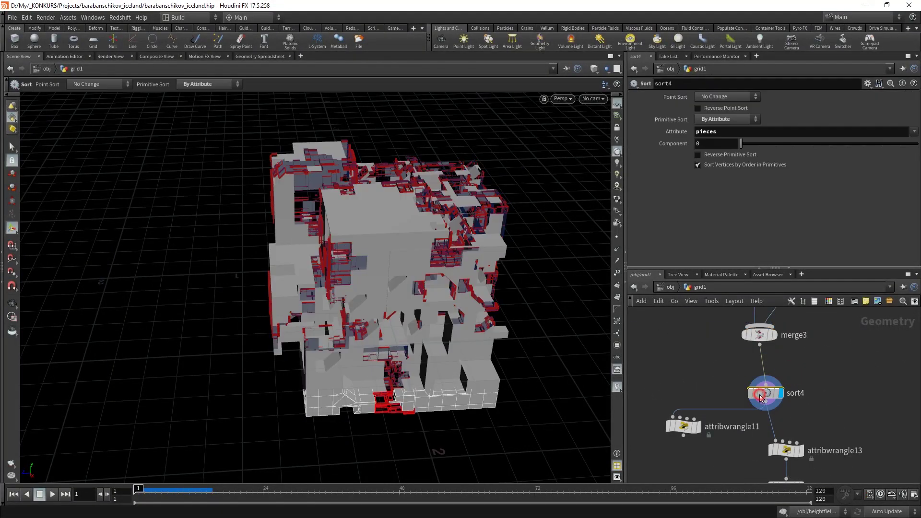
key("w")
key("alt+e")
scroll(468, 288, "down", 1)
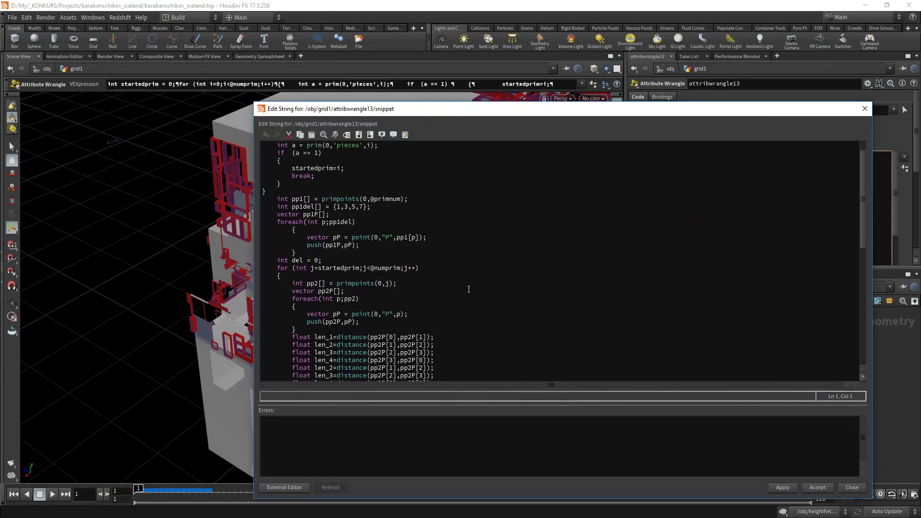
scroll(468, 288, "down", 3)
scroll(438, 276, "up", 4)
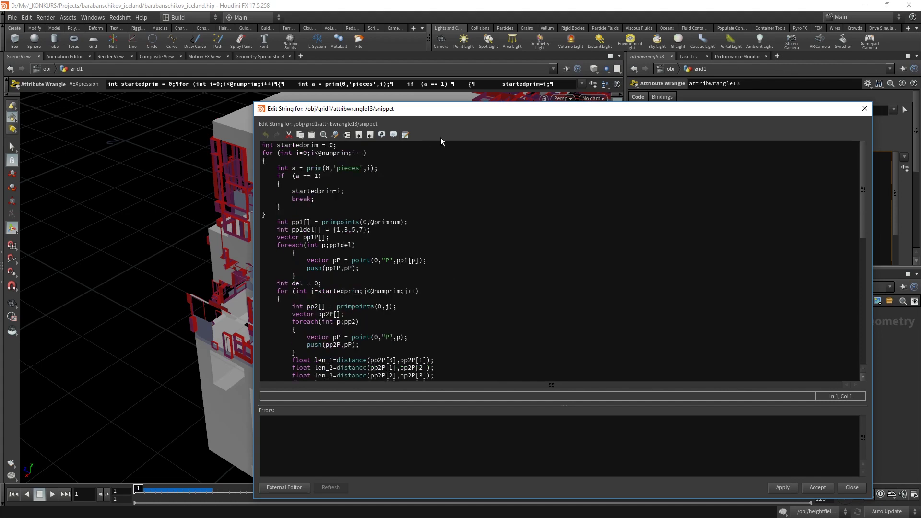
left_click_drag(467, 110, 481, 27)
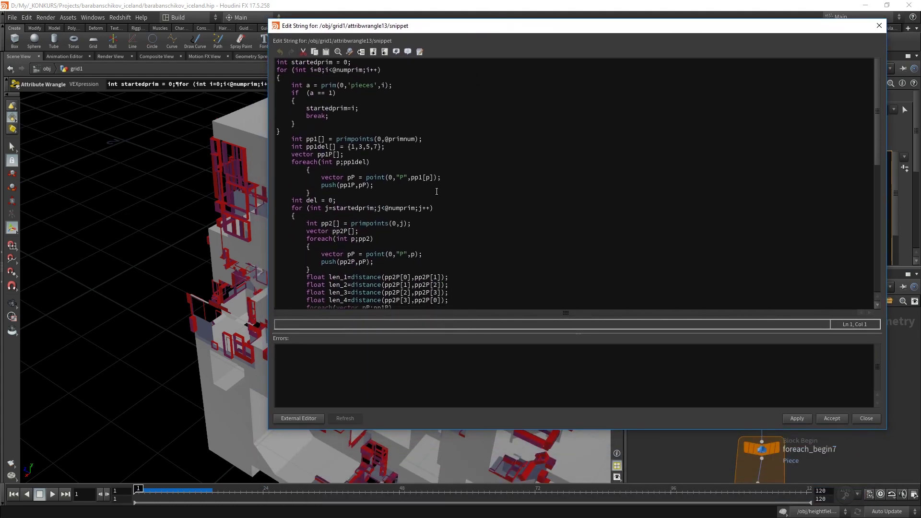
scroll(452, 197, "down", 7)
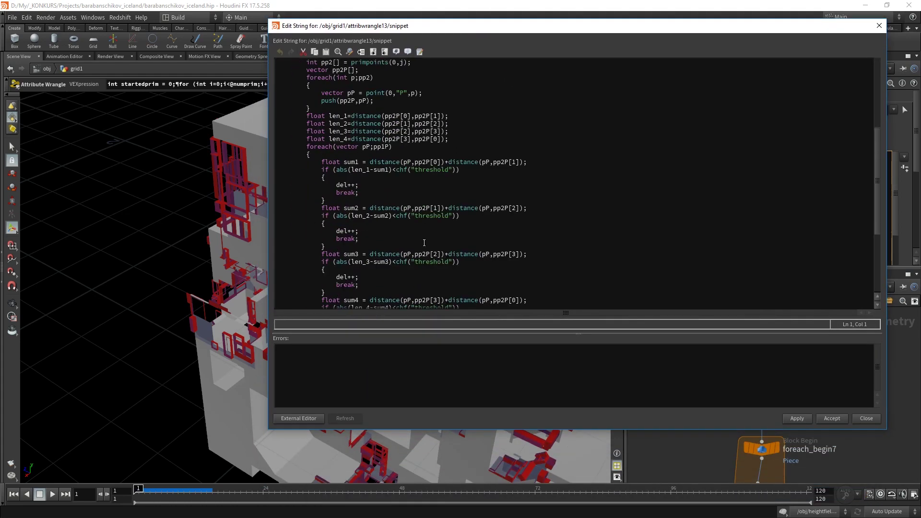
scroll(424, 243, "down", 5)
scroll(424, 243, "down", 1)
scroll(424, 243, "up", 1)
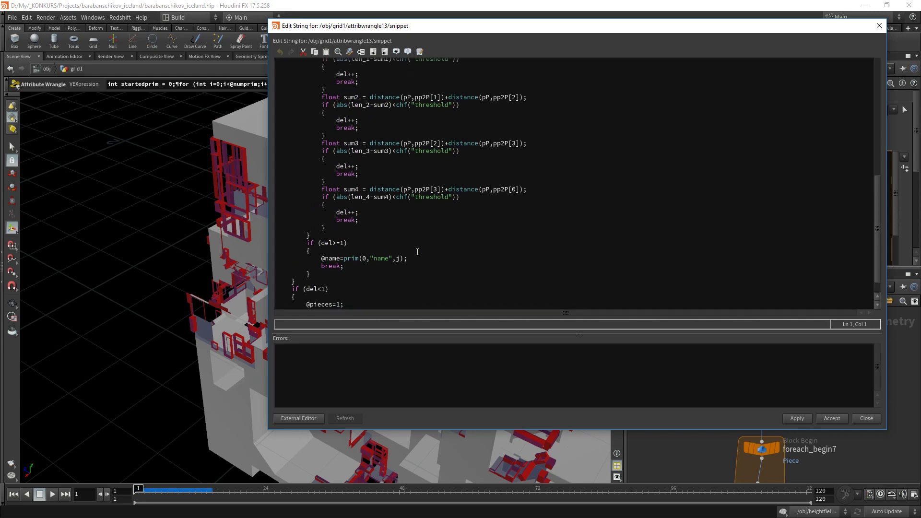
scroll(421, 247, "up", 4)
scroll(418, 252, "up", 4)
scroll(422, 245, "up", 4)
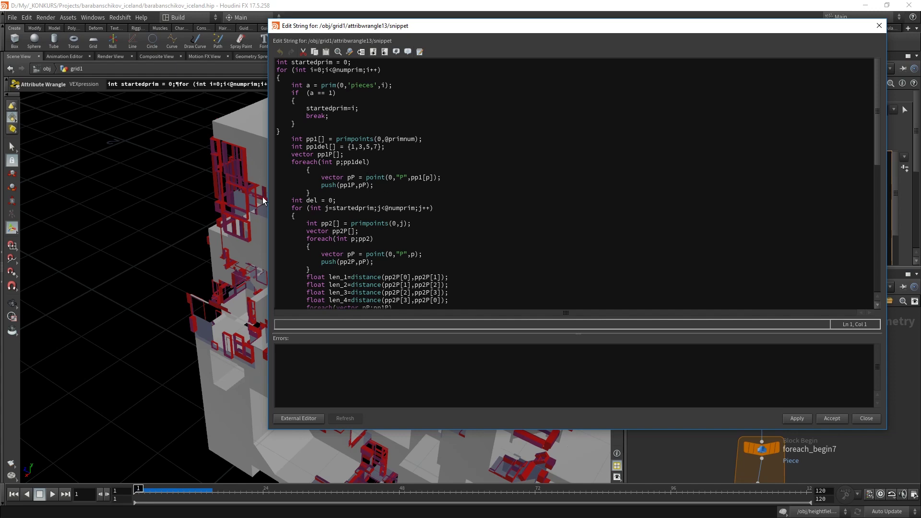
scroll(371, 210, "down", 10)
scroll(371, 210, "up", 1)
scroll(370, 210, "down", 1)
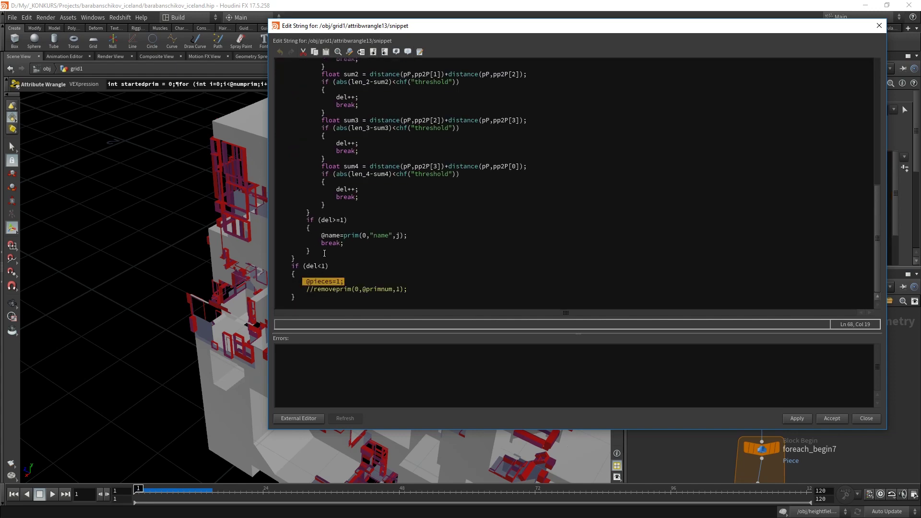
left_click(318, 236)
left_click_drag(319, 236, 338, 236)
scroll(337, 230, "up", 3)
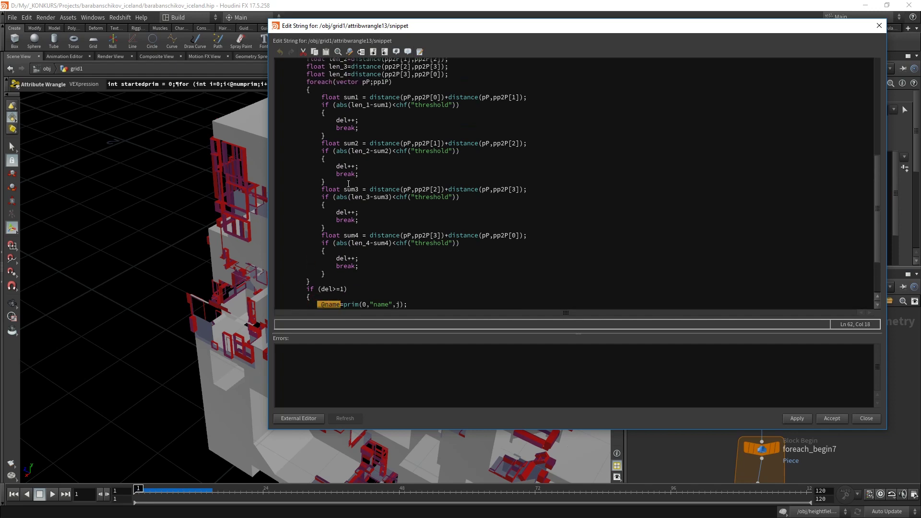
scroll(347, 185, "up", 2)
scroll(330, 217, "down", 4)
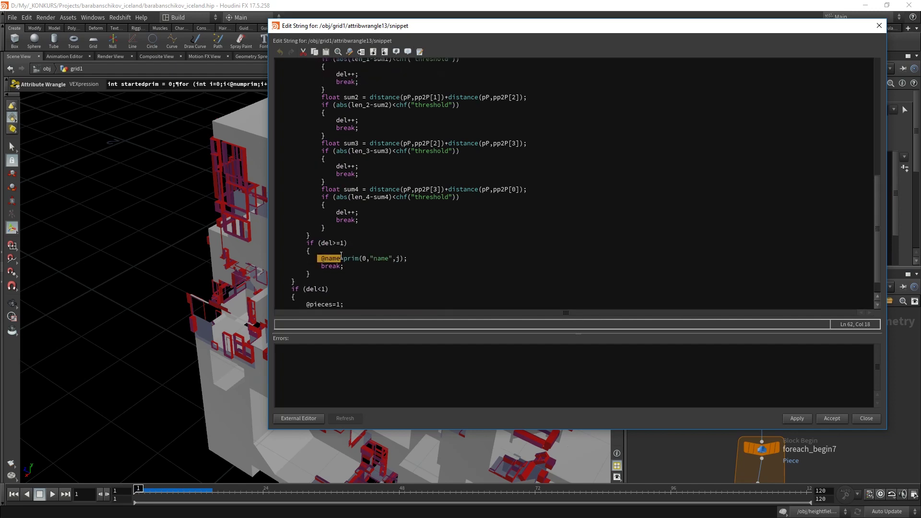
scroll(341, 257, "up", 8)
scroll(343, 255, "up", 5)
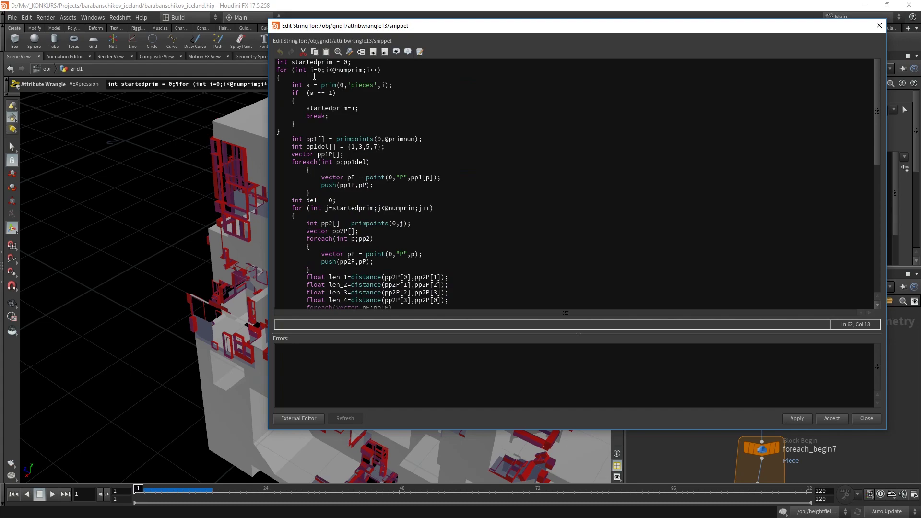
left_click(880, 25)
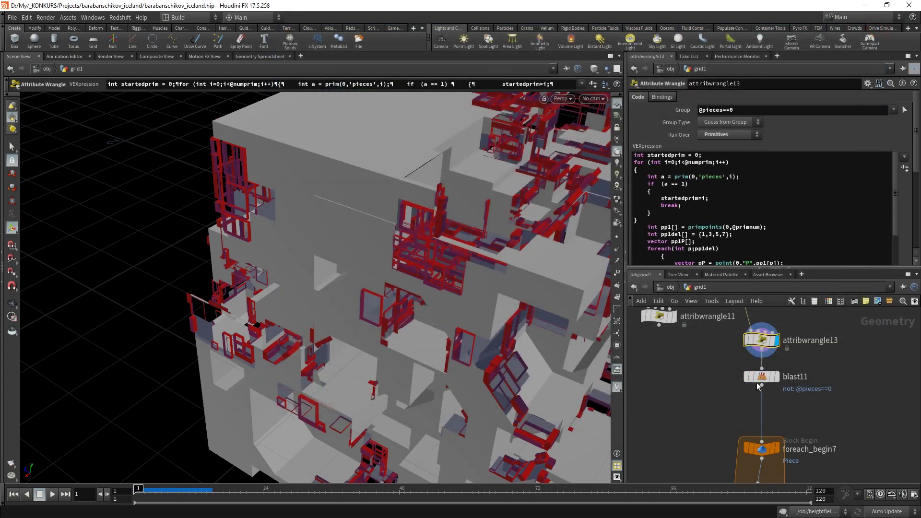
- Display blast11's remaining pieces, then inspect attribwrangle13's code and result
left_click(775, 377)
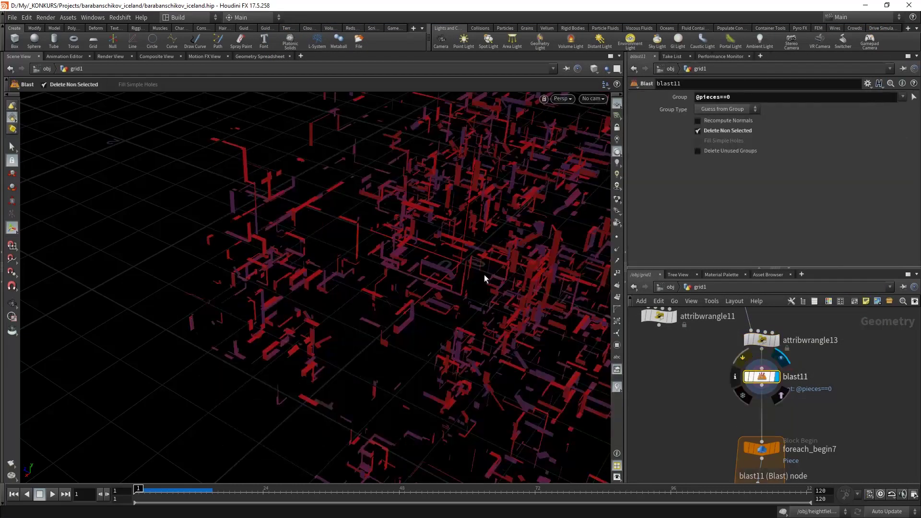
mouse_move(485, 279)
left_mouse_down()
mouse_move(477, 250)
mouse_move(536, 300)
left_mouse_up()
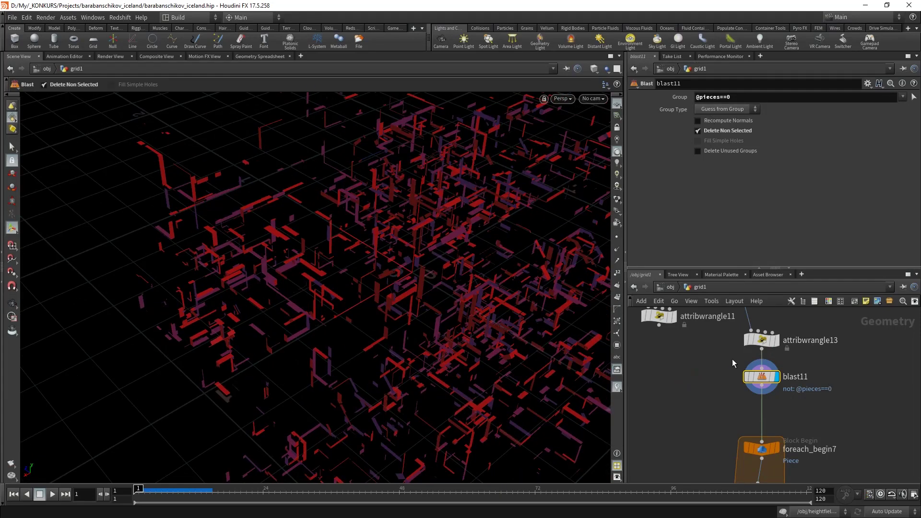
left_click_drag(733, 358, 791, 339)
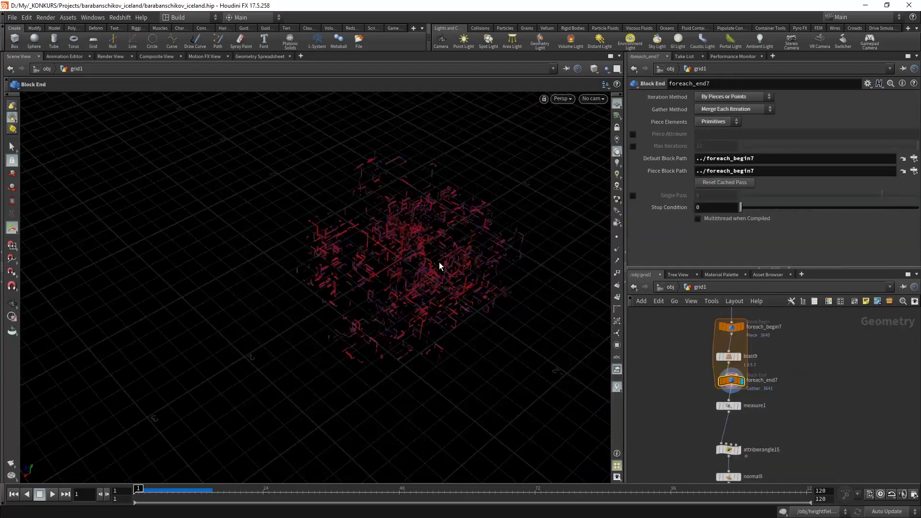
scroll(771, 360, "up", 3)
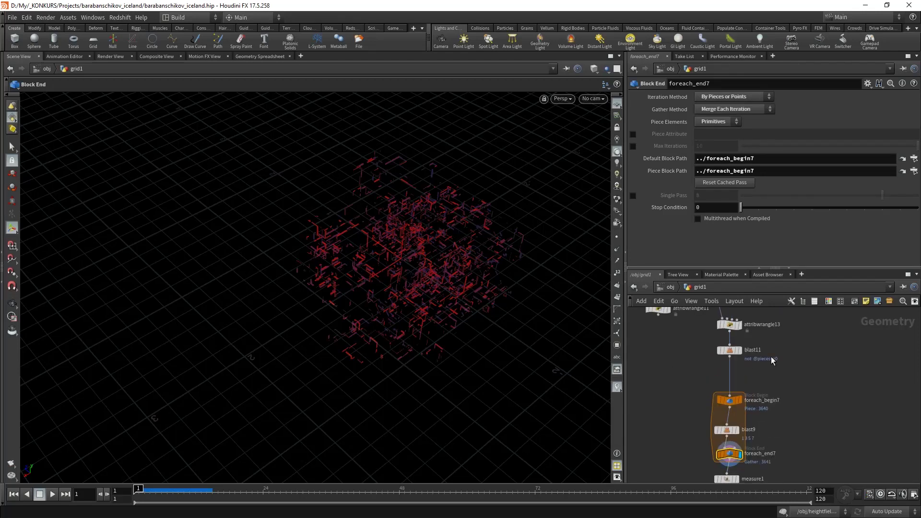
left_click(730, 325)
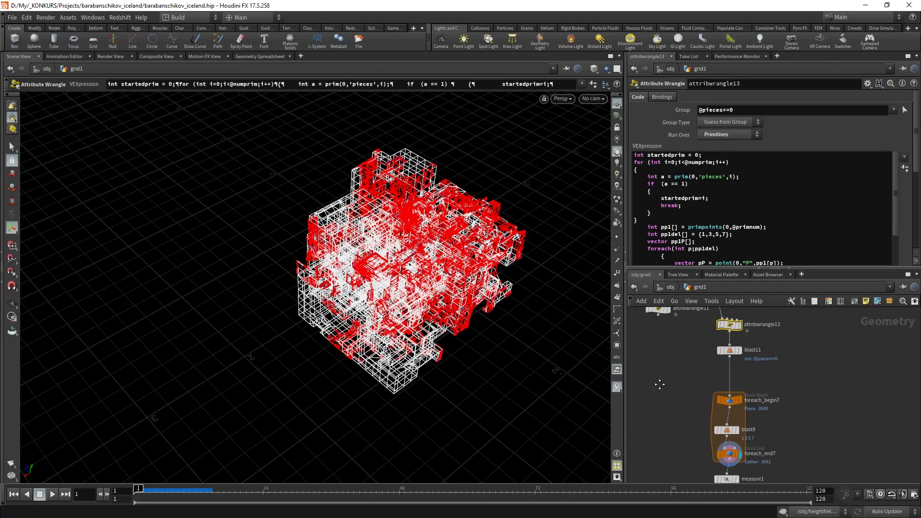
- Display the foreach_end7 loop result as scattered red pieces
middle_click_drag(660, 384, 651, 321)
scroll(710, 345, "up", 2)
left_click(713, 335)
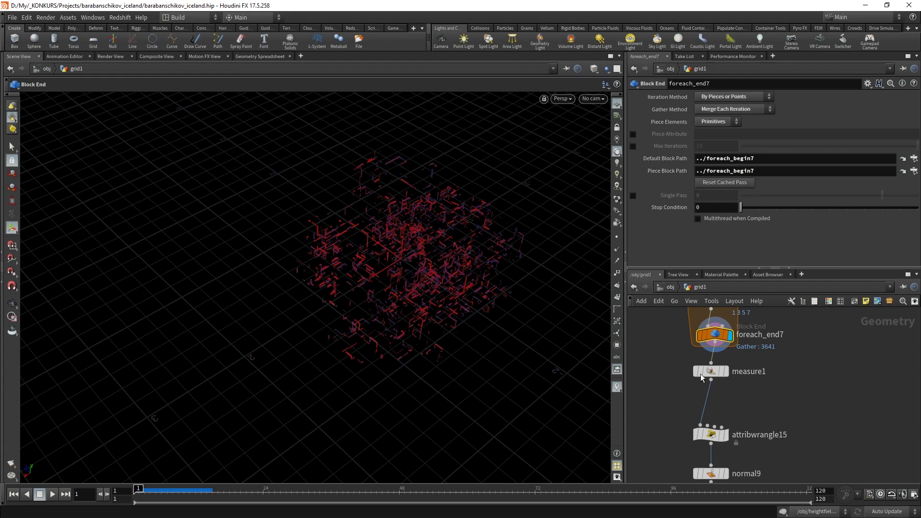
- Display measure1's per-primitive area colour map, then open attribwrangle15's snippet in a larger editor
left_click(701, 376)
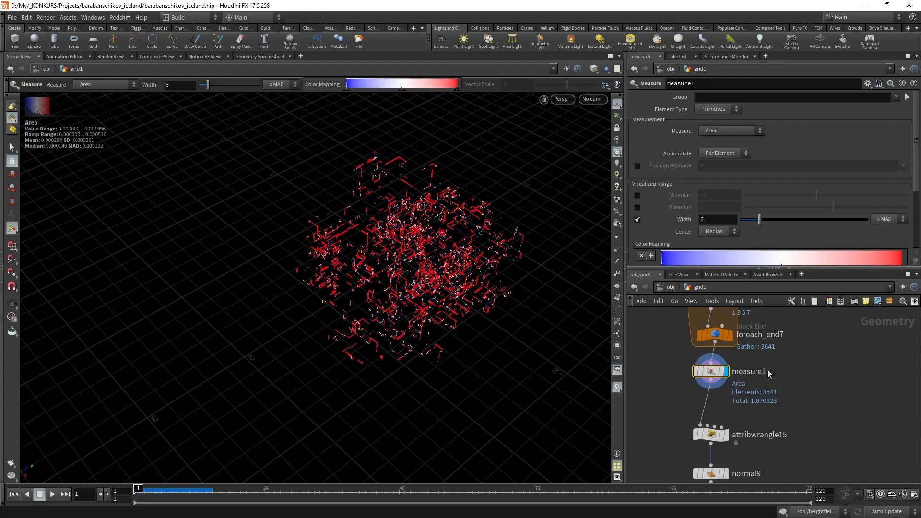
scroll(651, 194, "down", 3)
scroll(654, 195, "up", 2)
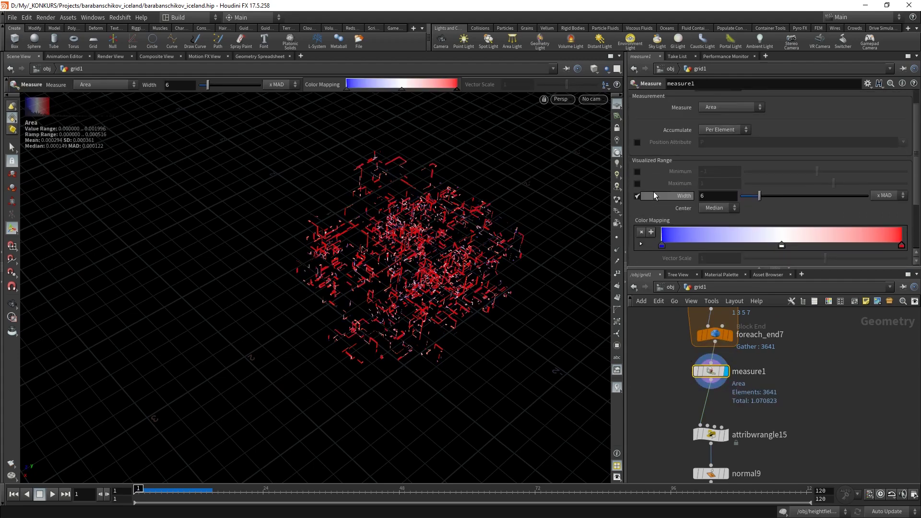
left_click(725, 433)
key("alt+e")
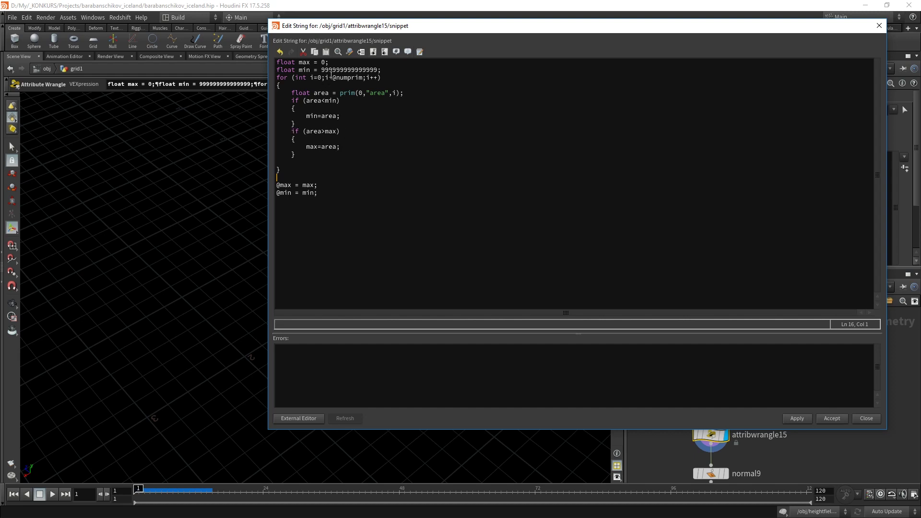
- Move attribwrangle15's code editor aside, clear of the network
left_click_drag(854, 27, 604, 62)
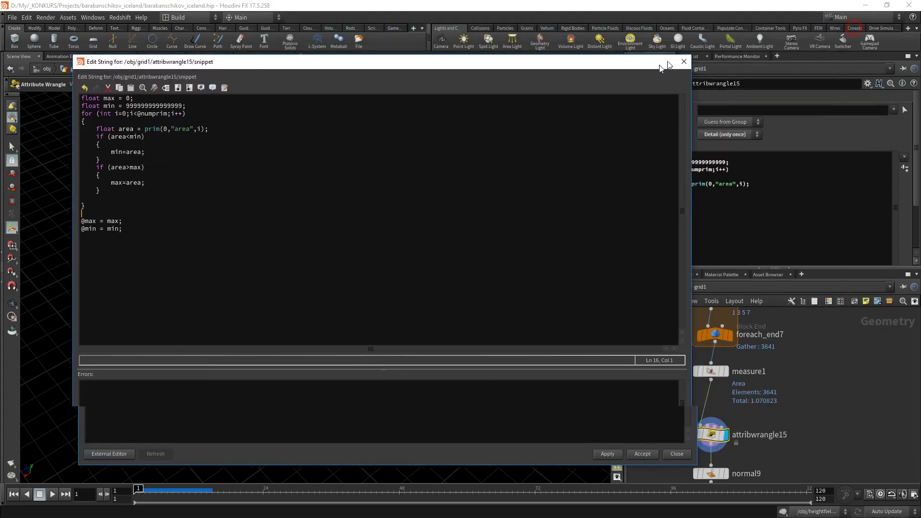
- Add an Attribute Promote node working on the primitive attribute area
key("Tab")
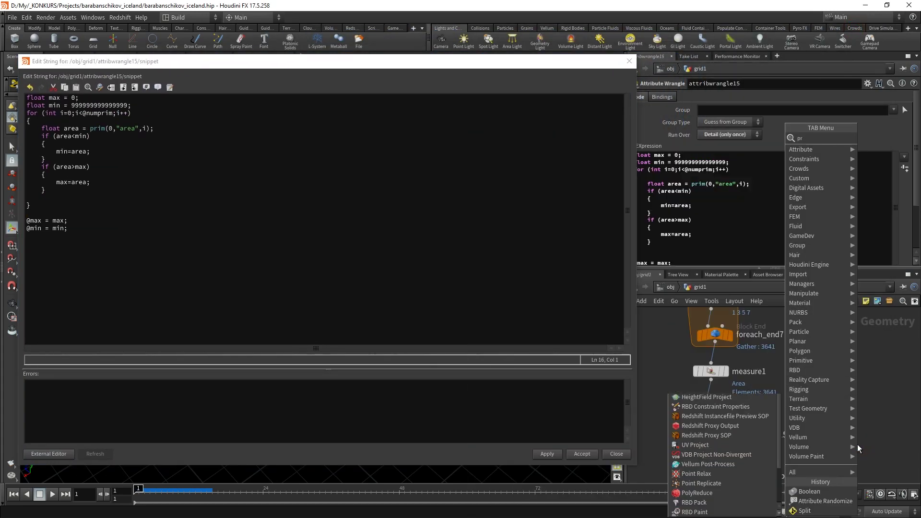
type("promo")
key("Return")
left_click(833, 431)
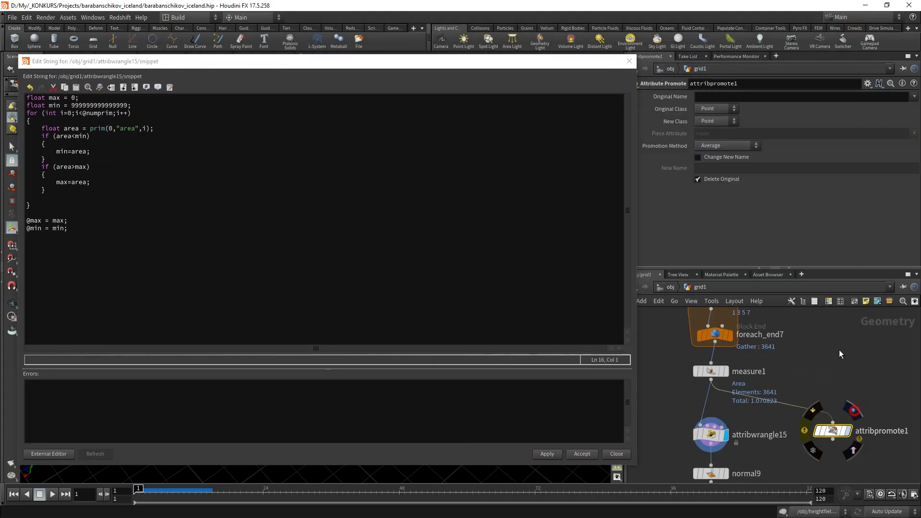
left_click(764, 97)
type("area")
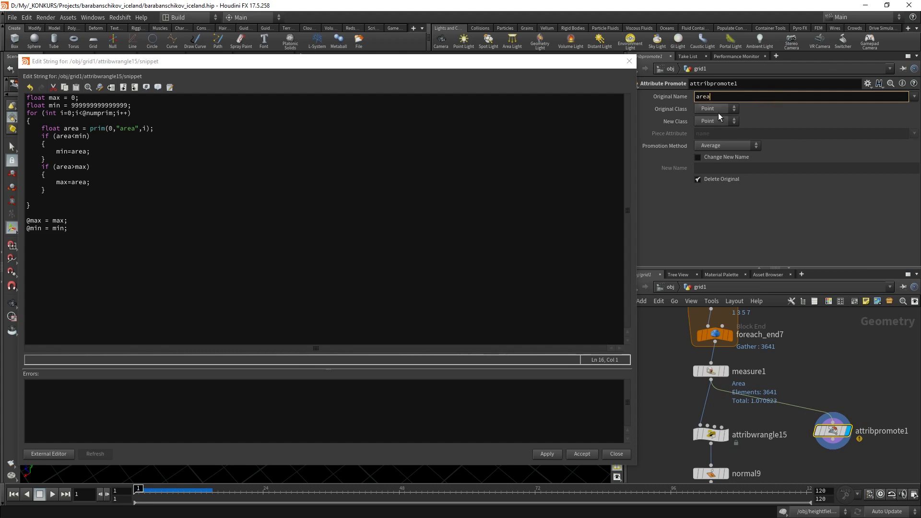
left_click(709, 112)
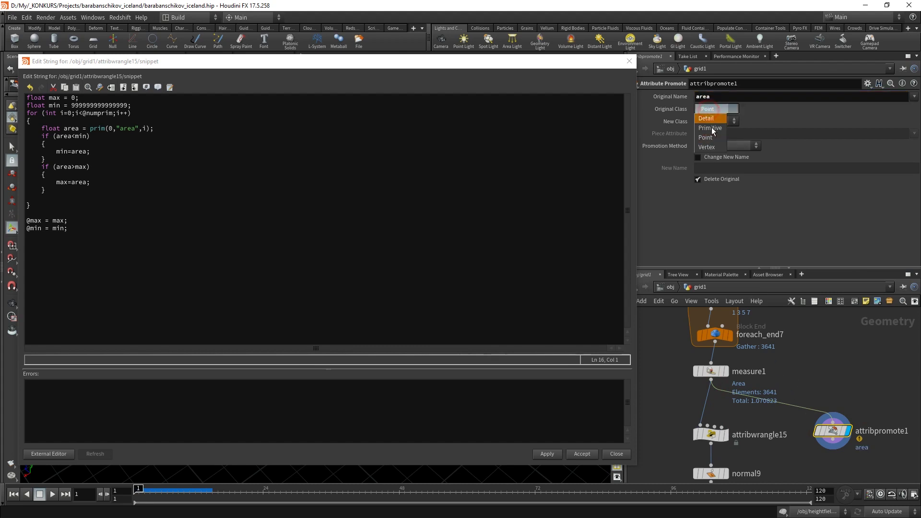
left_click(713, 128)
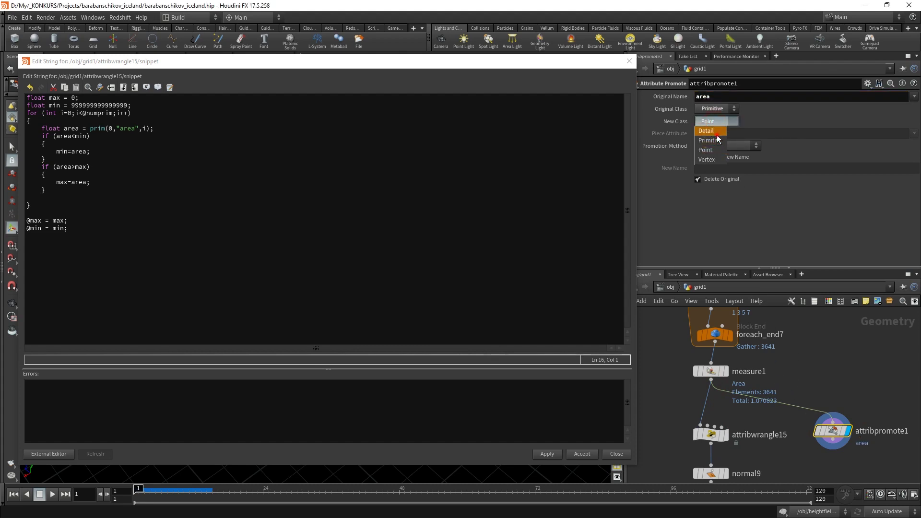
- Promote area to detail by Minimum, renamed min with the original kept, then duplicate the node
left_click(709, 131)
left_click(720, 145)
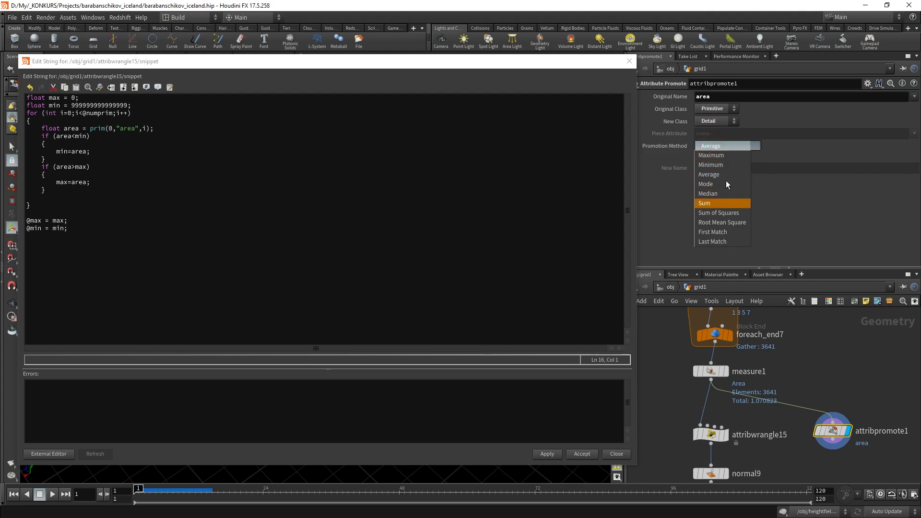
left_click(726, 161)
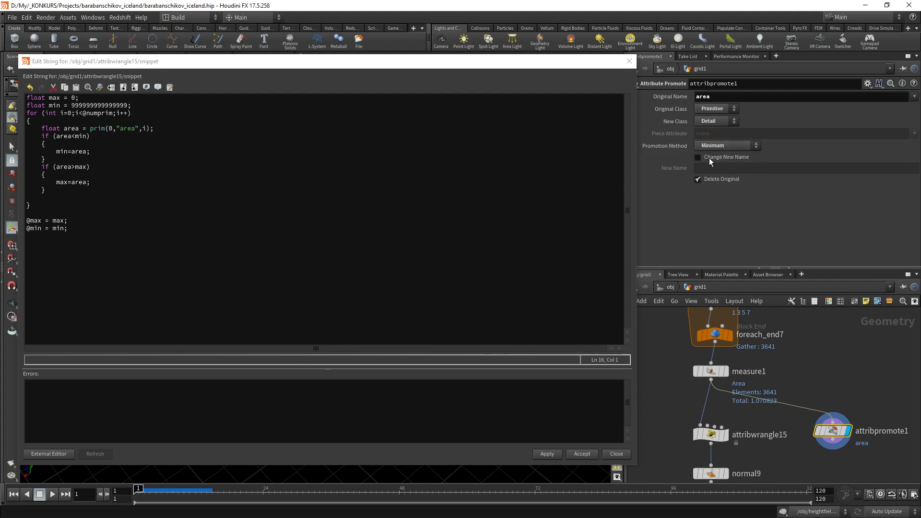
left_click(710, 157)
left_click(706, 179)
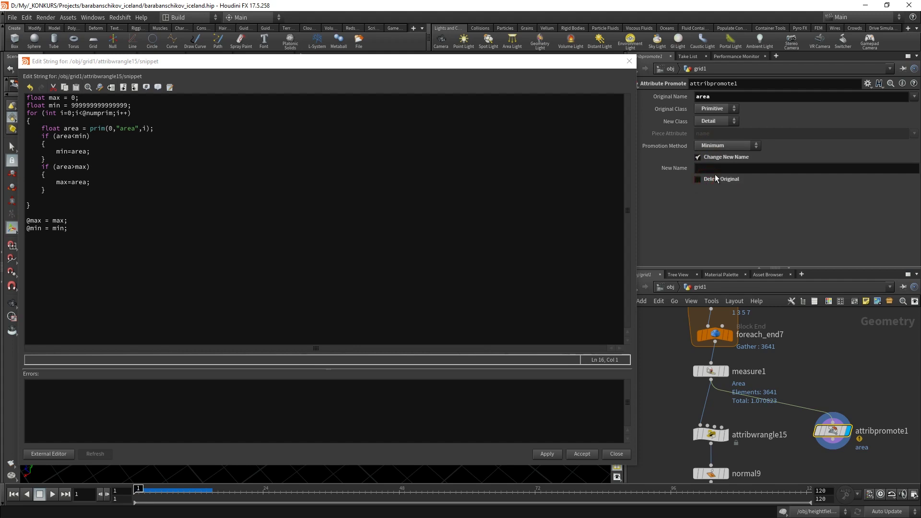
left_click(713, 169)
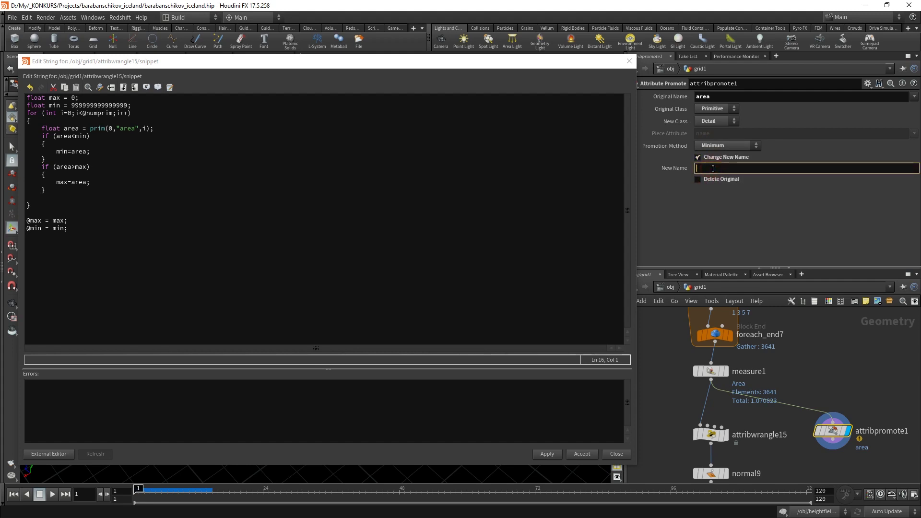
type("min")
key("Return")
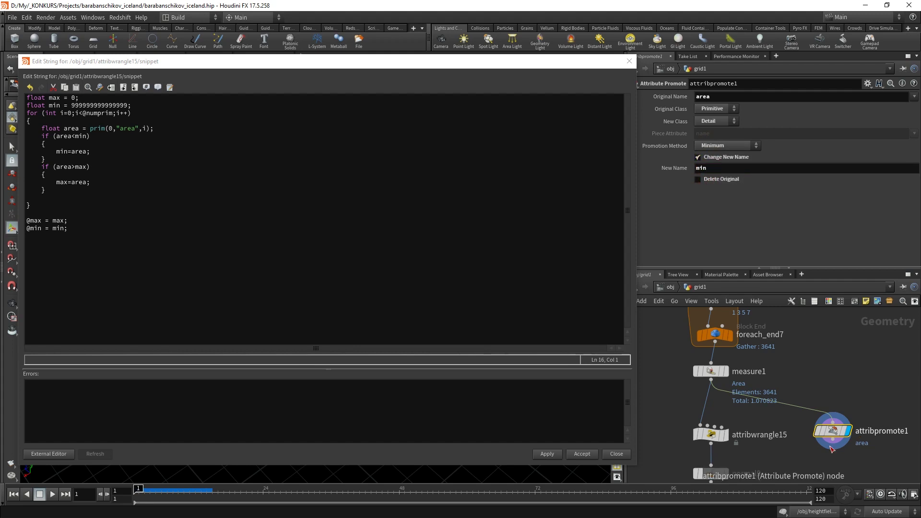
mouse_move(834, 432)
left_mouse_down("alt")
mouse_move(824, 401)
mouse_move(822, 430)
left_mouse_up("alt")
- Set attribpromote2 to promote area by Maximum into a detail attribute named max
left_click(724, 146)
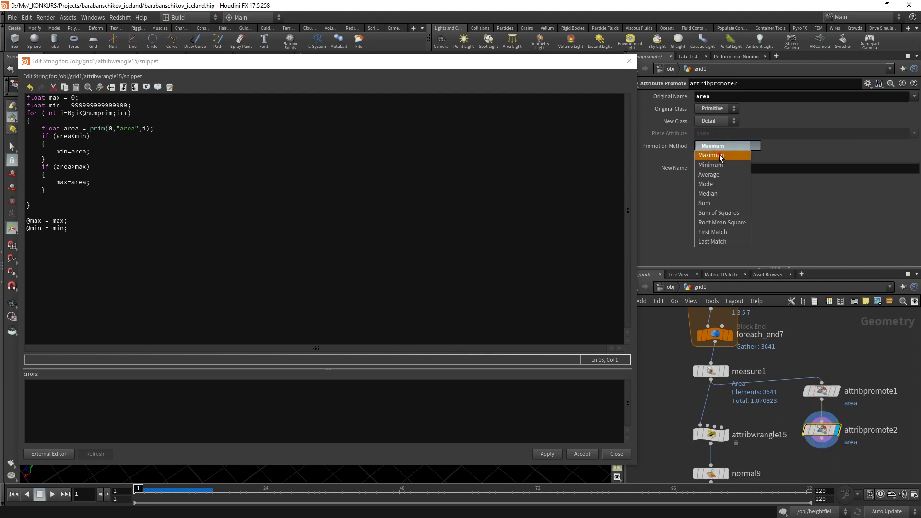
left_click(711, 155)
double_click(699, 168)
type("ma")
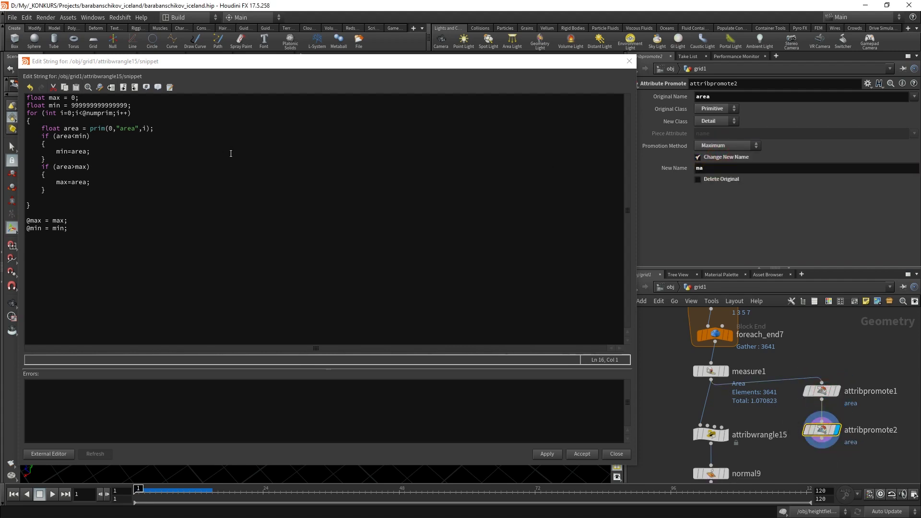
type("x")
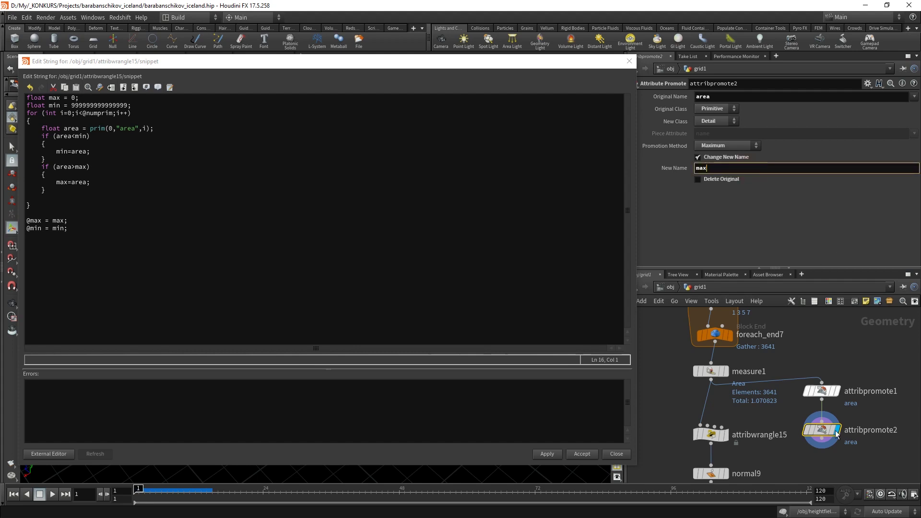
left_click_drag(546, 67, 386, 260)
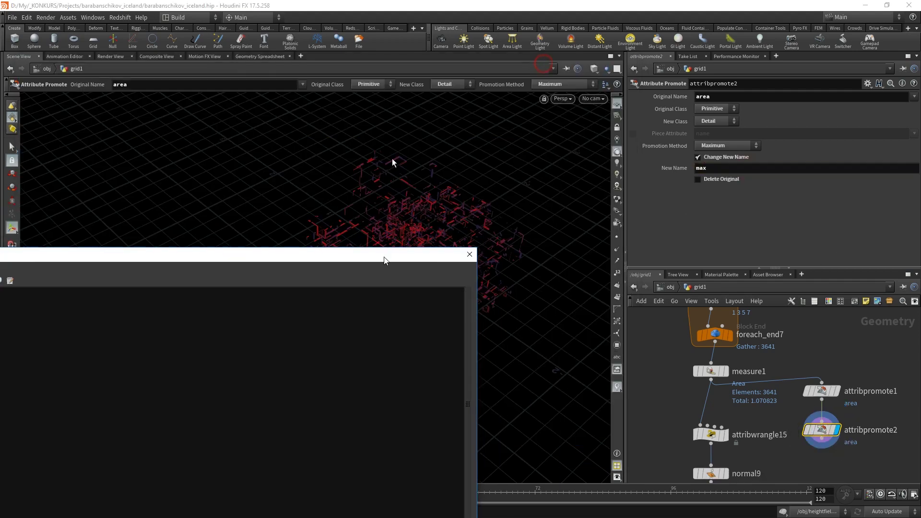
- Check the min and max area values in the Detail spreadsheet, then close the code editor
left_click(160, 84)
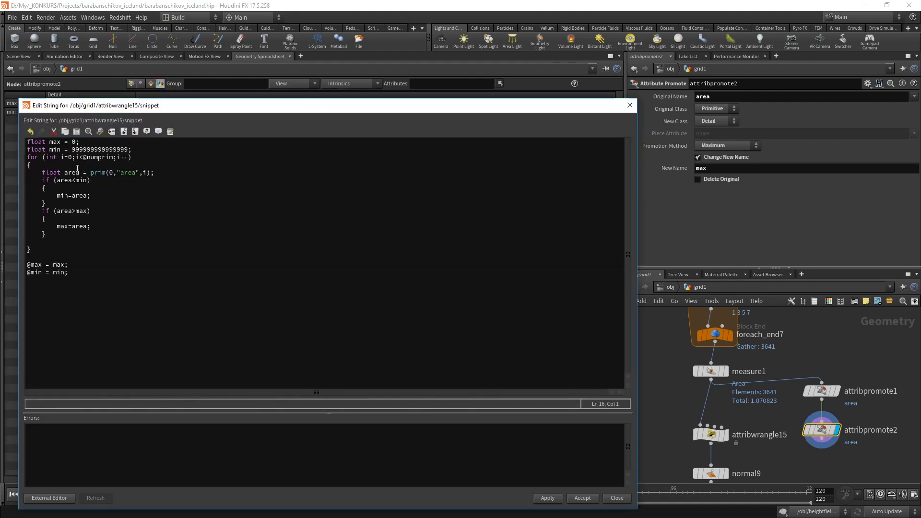
left_click_drag(230, 102, 377, 94)
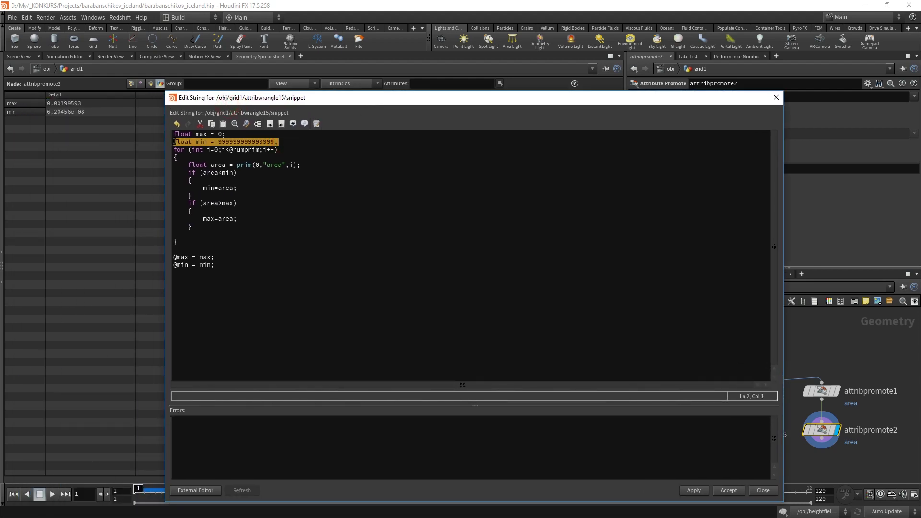
key("Up")
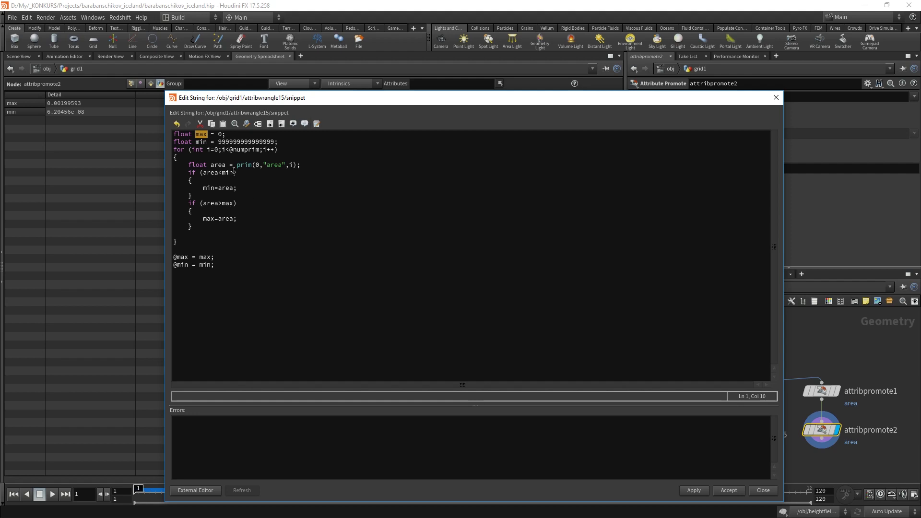
left_click(776, 98)
- Chain attribpromote1 into attribpromote2 and open attribwrangle14's scatter snippet in the large editor
left_click_drag(825, 396, 823, 403)
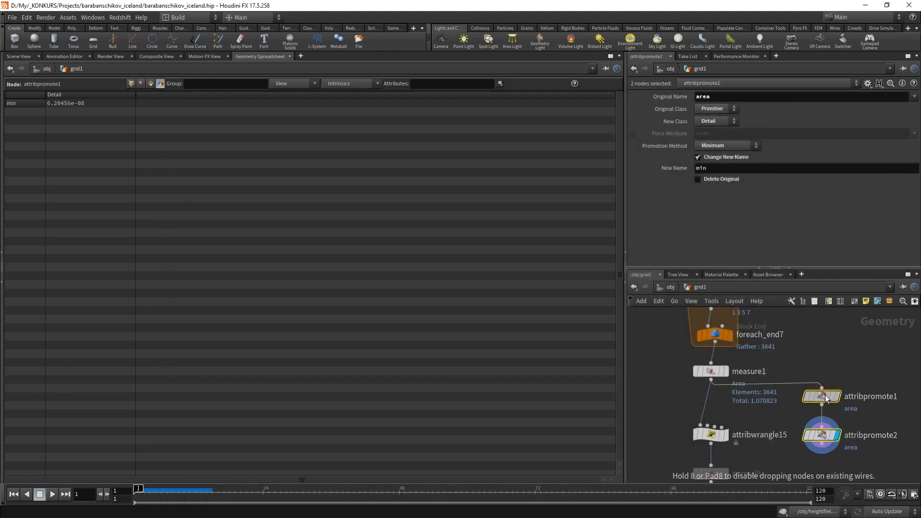
middle_click_drag(824, 403, 793, 337)
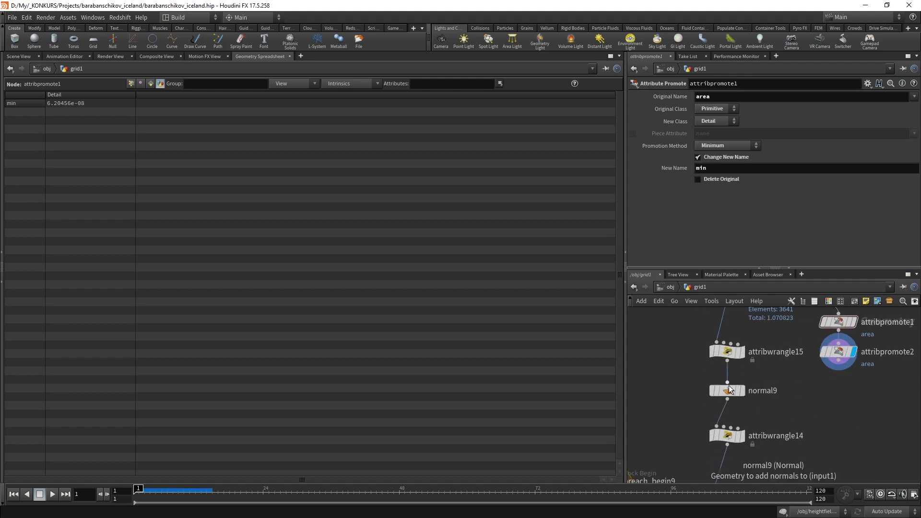
left_click(725, 435)
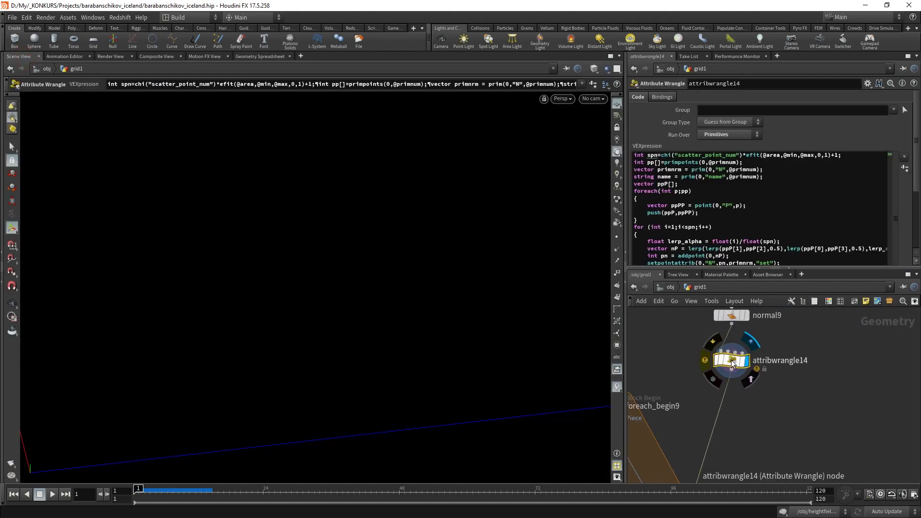
key("alt+e")
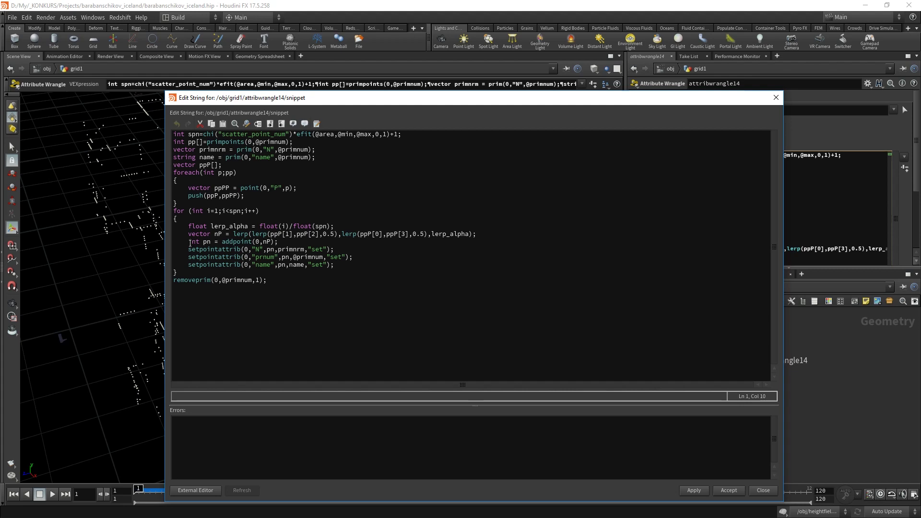
- Review the addpoint and nP interpolation lines, close the editor, and dive into grid1
left_click_drag(224, 243, 276, 242)
left_click(232, 249)
left_click_drag(214, 235, 436, 235)
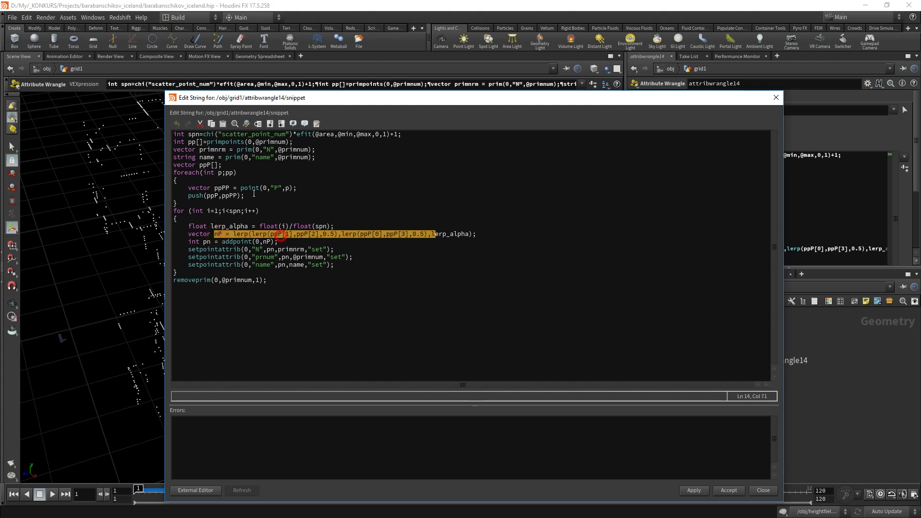
left_click(282, 234)
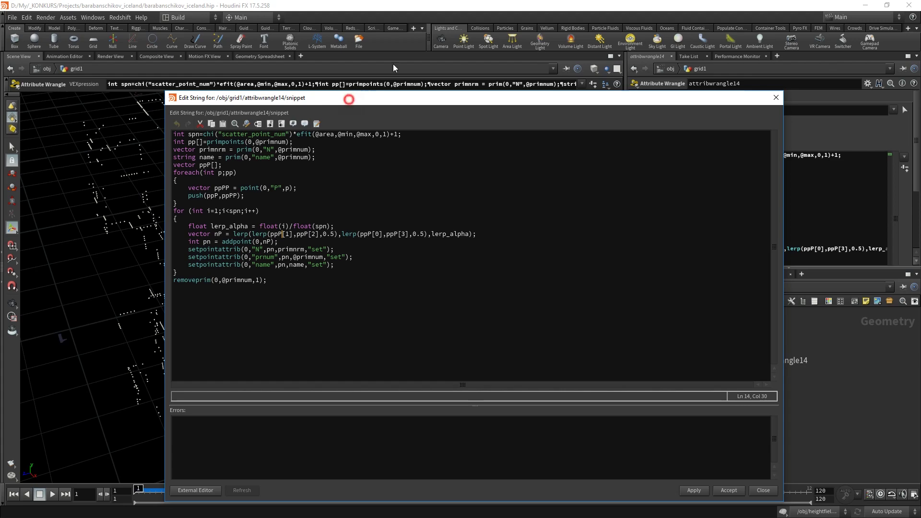
left_click_drag(349, 99, 403, 51)
left_click(844, 39)
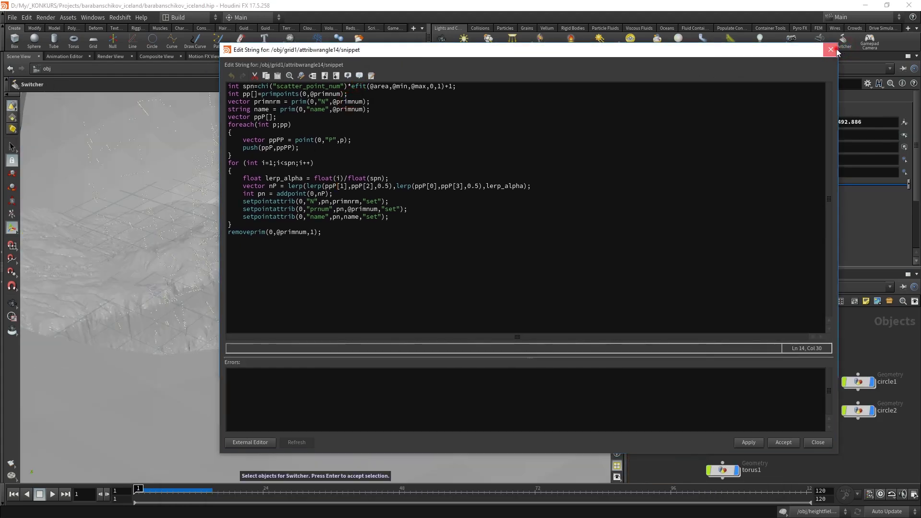
left_click(832, 50)
double_click(788, 386)
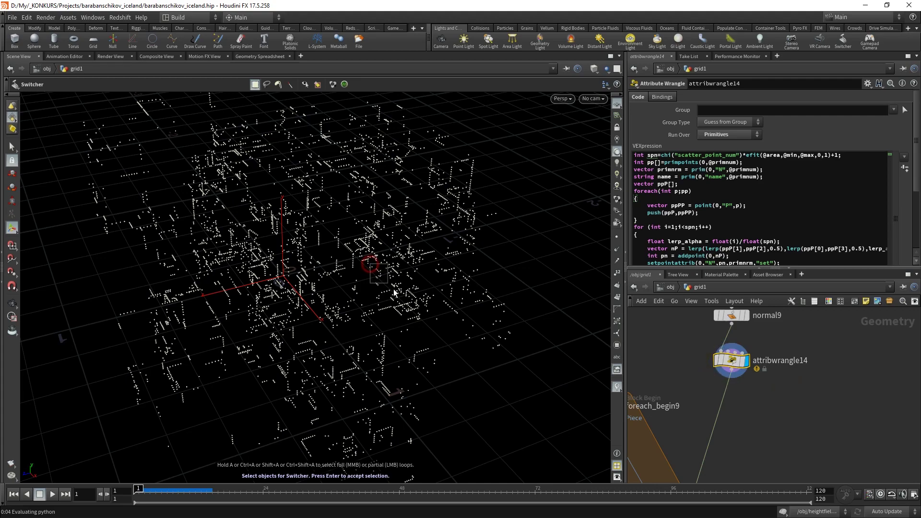
- Show normal9's boxes as template geometry and orbit around the point cloud and boxes
mouse_move(359, 318)
left_mouse_down("alt")
mouse_move(405, 171)
mouse_move(376, 251)
left_mouse_up("alt")
left_click(743, 315)
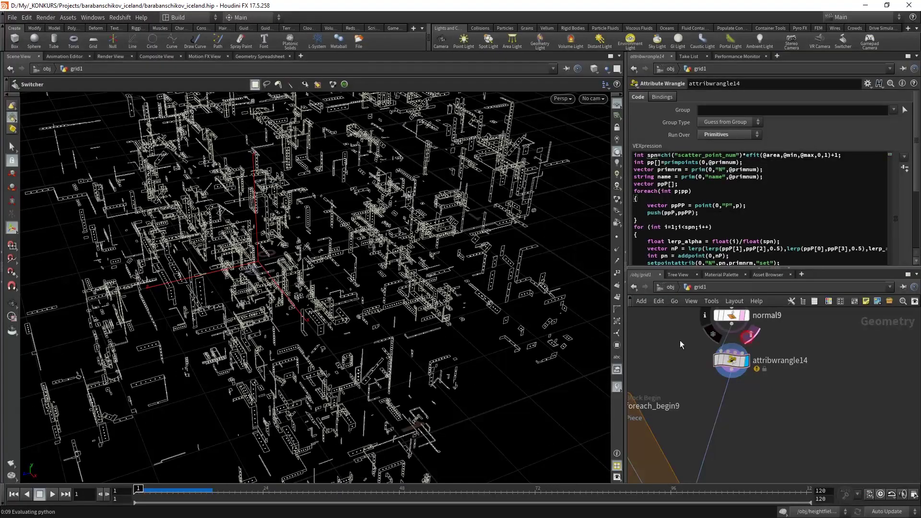
key("Escape")
mouse_move(388, 319)
left_mouse_down()
mouse_move(491, 286)
mouse_move(494, 275)
mouse_move(481, 304)
left_mouse_up()
key("Escape")
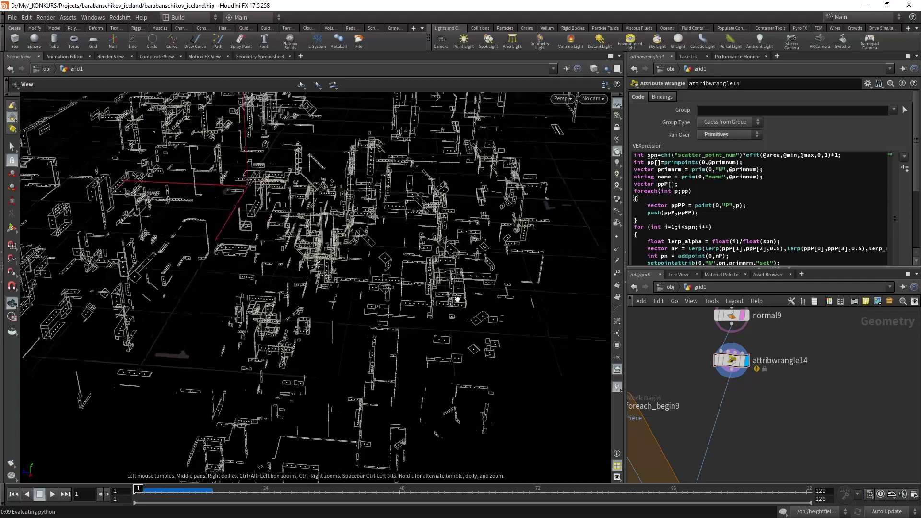
scroll(823, 396, "down", 3)
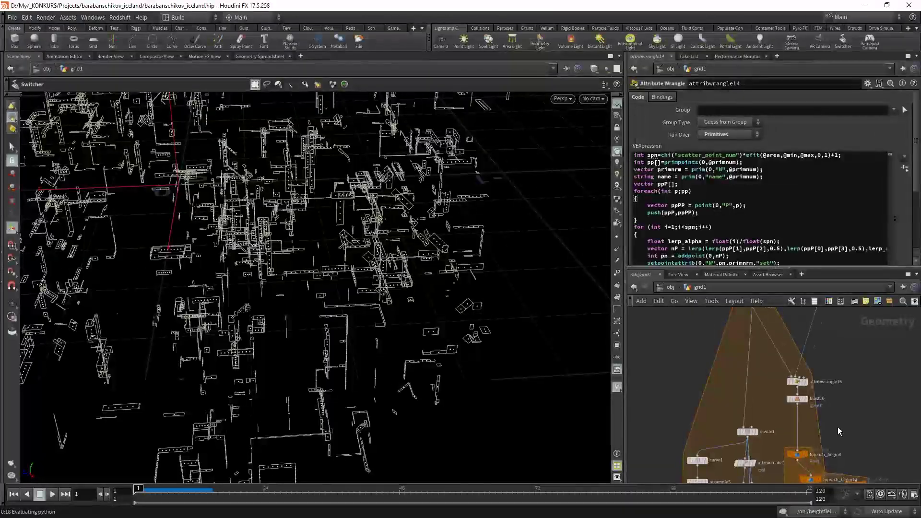
scroll(838, 427, "down", 3)
scroll(746, 357, "down", 3)
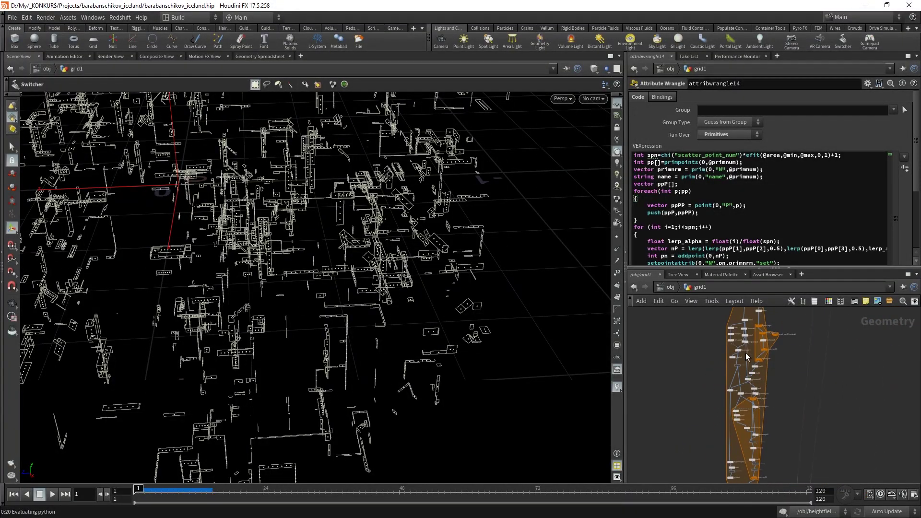
scroll(782, 433, "up", 3)
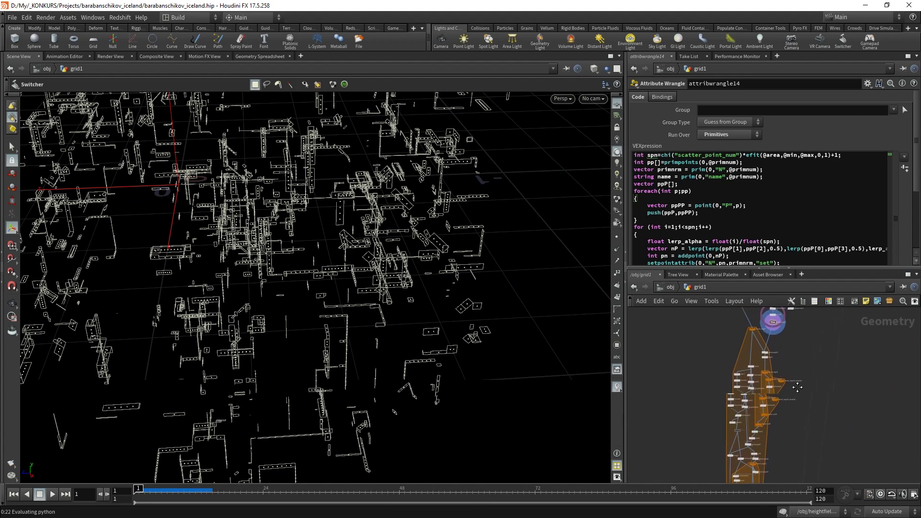
scroll(787, 372, "up", 5)
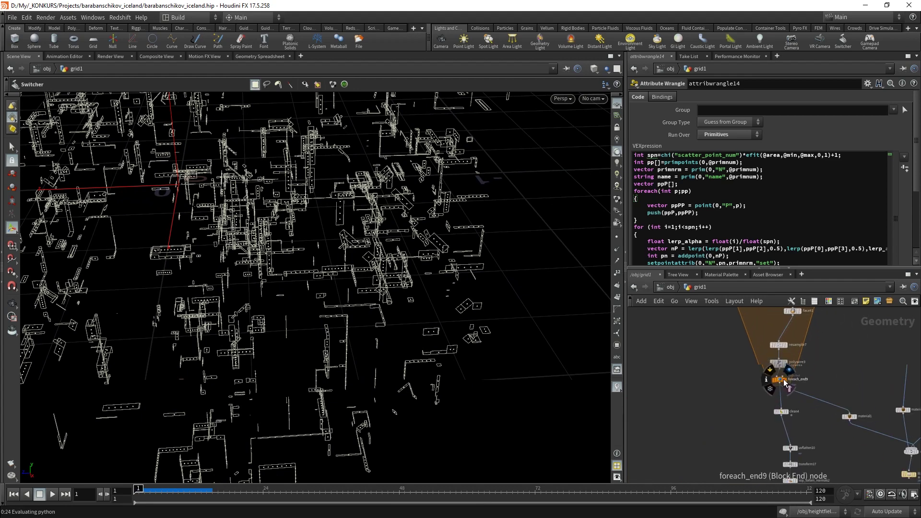
- Display foreach_end9's wire-cube lattice, orbit around it, and bring merge6 into view
left_click(779, 383)
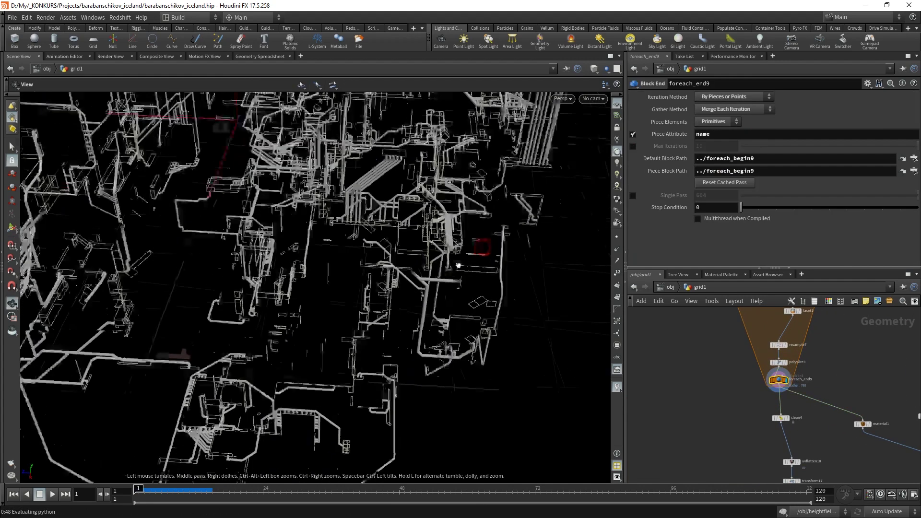
mouse_move(519, 247)
left_mouse_down()
mouse_move(521, 266)
mouse_move(464, 263)
mouse_move(385, 382)
mouse_move(462, 266)
mouse_move(403, 218)
mouse_move(365, 240)
left_mouse_up()
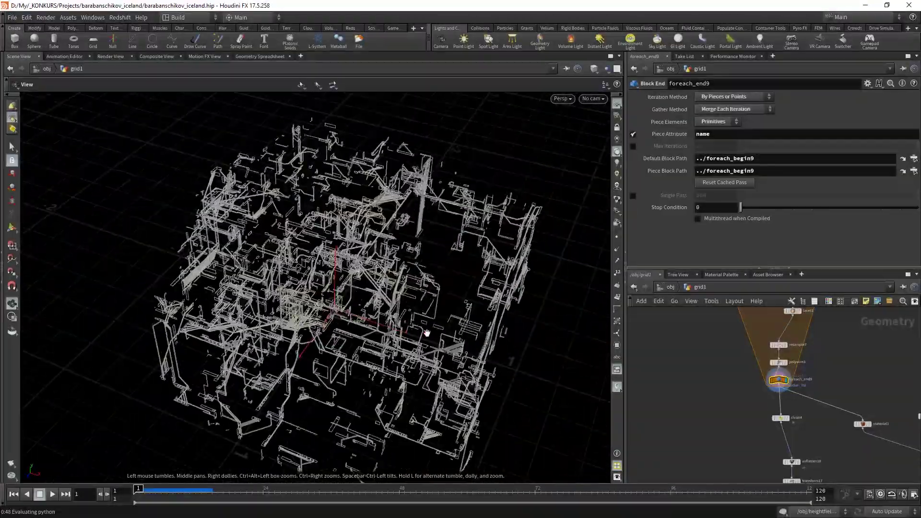
left_click(843, 41)
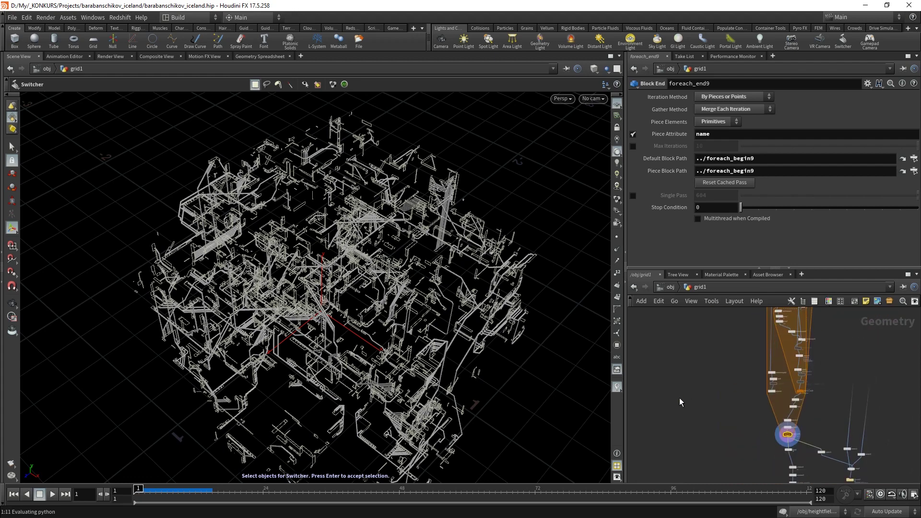
left_click_drag(452, 318, 412, 312)
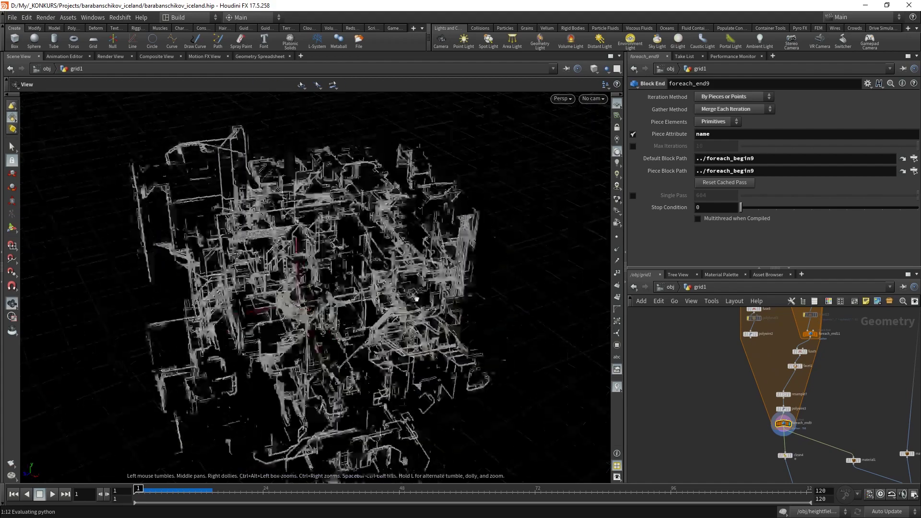
middle_click_drag(831, 423, 741, 309)
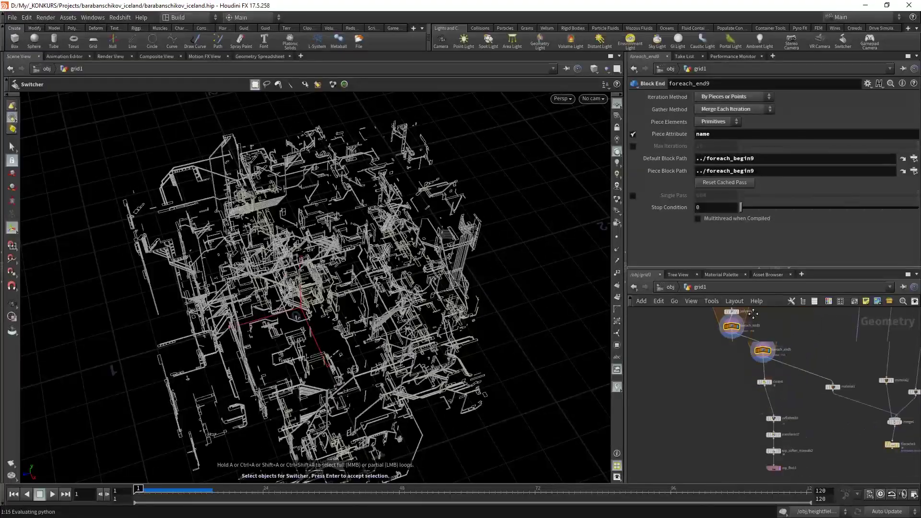
- Display the merged result in the viewport and cancel the stray wire
left_click(836, 372)
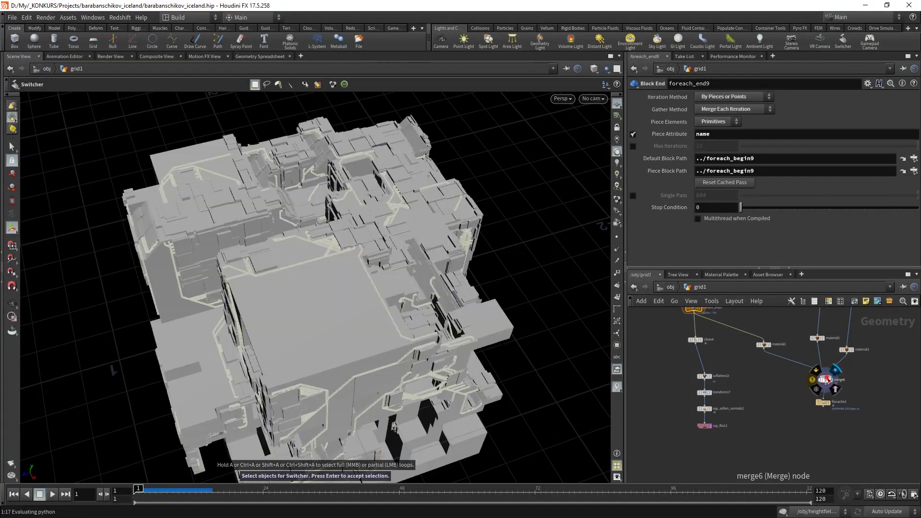
mouse_move(413, 312)
left_mouse_down()
mouse_move(330, 343)
mouse_move(407, 261)
mouse_move(387, 248)
mouse_move(425, 201)
mouse_move(465, 214)
mouse_move(444, 245)
mouse_move(405, 243)
mouse_move(475, 263)
mouse_move(542, 266)
mouse_move(456, 207)
mouse_move(407, 189)
mouse_move(408, 156)
mouse_move(403, 177)
mouse_move(372, 174)
mouse_move(437, 207)
mouse_move(456, 244)
mouse_move(411, 273)
mouse_move(482, 287)
mouse_move(479, 271)
mouse_move(442, 251)
mouse_move(397, 254)
mouse_move(545, 259)
mouse_move(465, 214)
mouse_move(500, 319)
mouse_move(450, 263)
mouse_move(484, 288)
left_mouse_up()
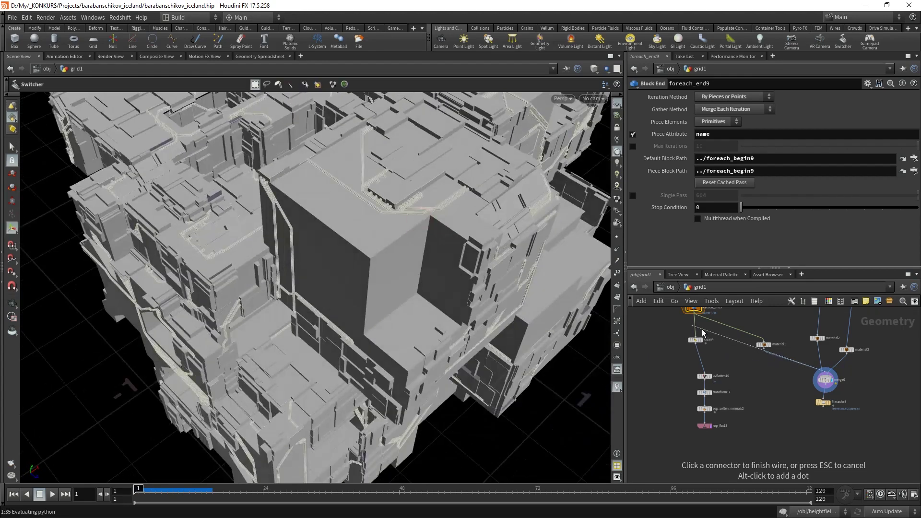
left_click(790, 398)
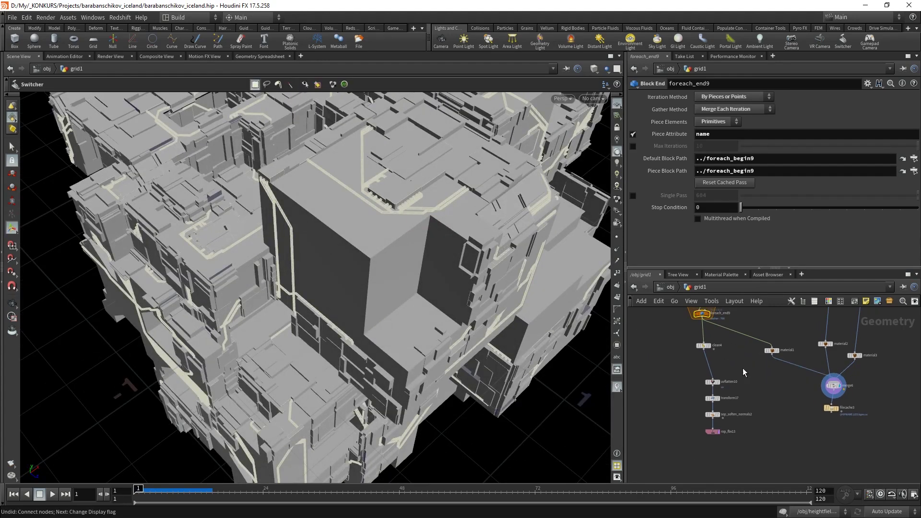
- Navigate to the foreach block and show the triangulateQuad wrangle's VEX code
mouse_move(743, 367)
middle_mouse_down()
mouse_move(767, 415)
mouse_move(794, 393)
mouse_move(773, 365)
mouse_move(789, 444)
mouse_move(799, 341)
middle_mouse_up()
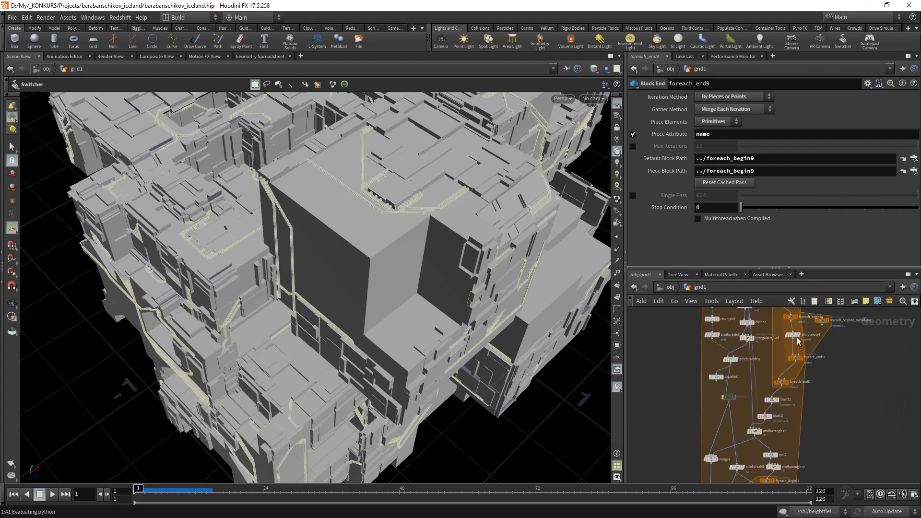
middle_click_drag(834, 388, 846, 356)
key("Escape")
mouse_move(432, 249)
left_mouse_down()
mouse_move(471, 220)
mouse_move(499, 249)
left_mouse_up()
mouse_move(815, 394)
middle_mouse_down()
mouse_move(826, 336)
mouse_move(875, 444)
mouse_move(854, 480)
middle_mouse_up()
scroll(804, 424, "up", 3)
scroll(804, 424, "up", 2)
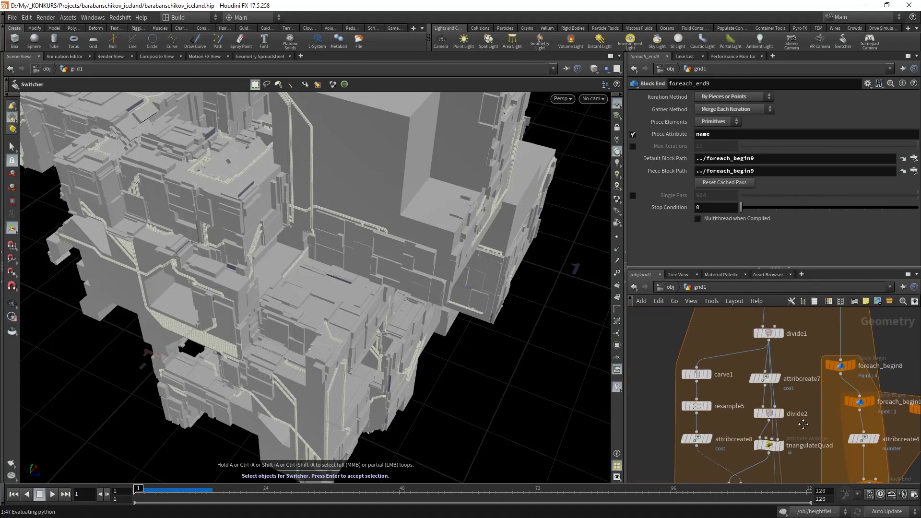
middle_click_drag(804, 424, 805, 386)
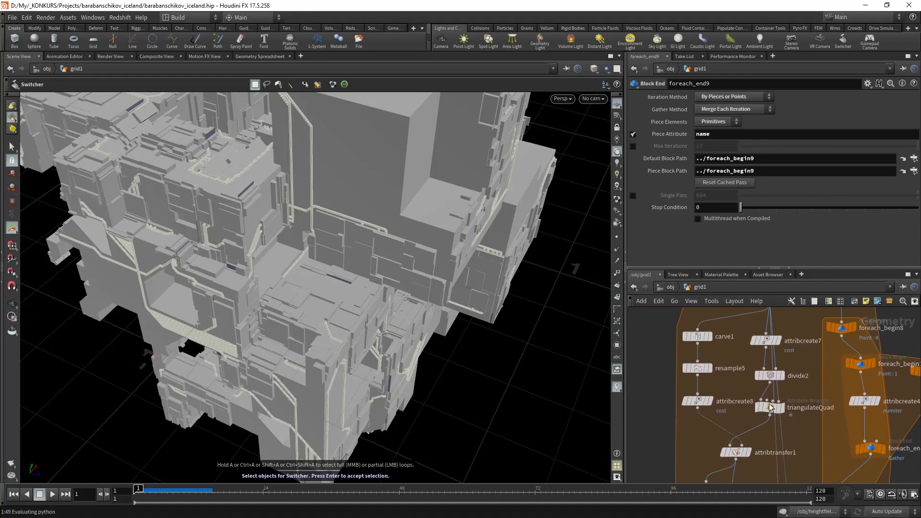
left_click(768, 406)
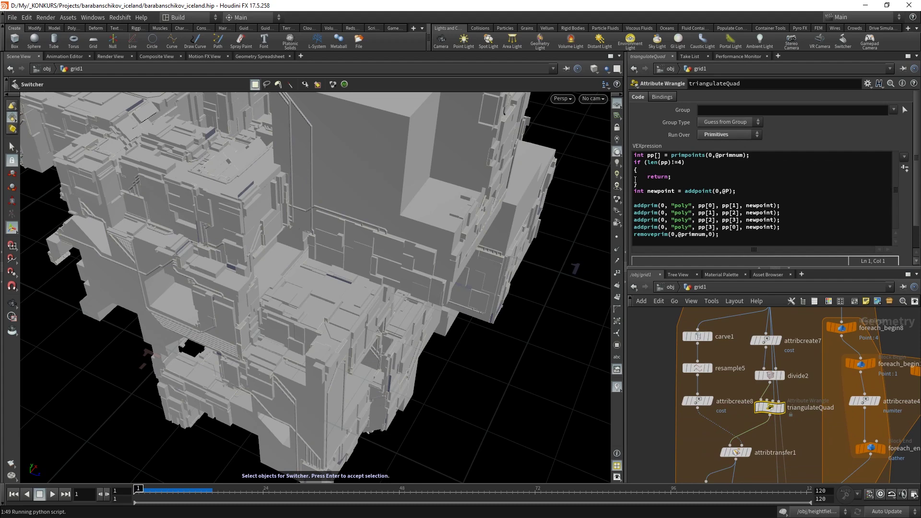
scroll(676, 380, "down", 2)
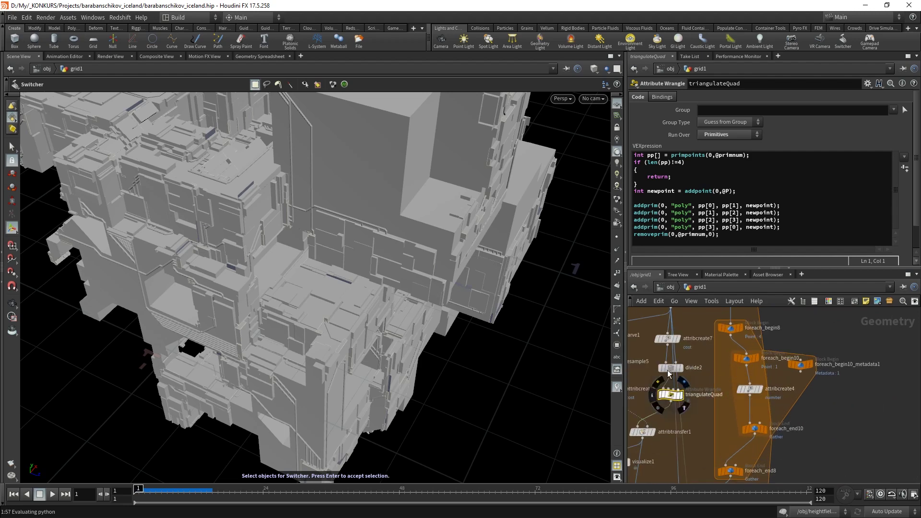
scroll(667, 370, "down", 5)
middle_click_drag(803, 421, 813, 344)
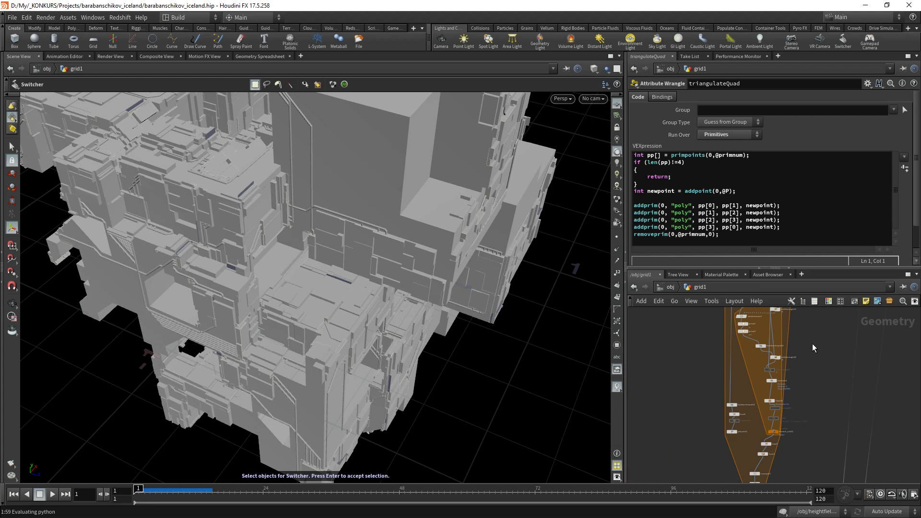
scroll(807, 383, "down", 2)
scroll(762, 399, "up", 2)
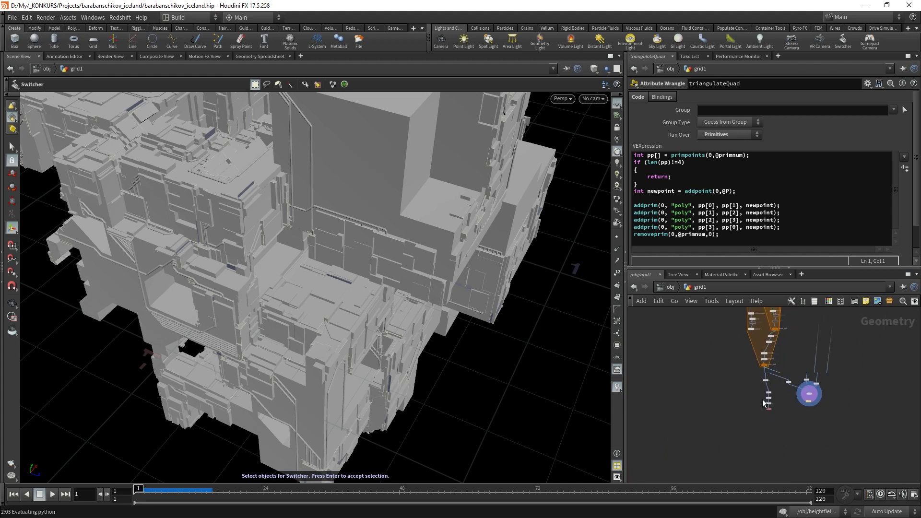
scroll(768, 420, "up", 3)
scroll(768, 423, "up", 3)
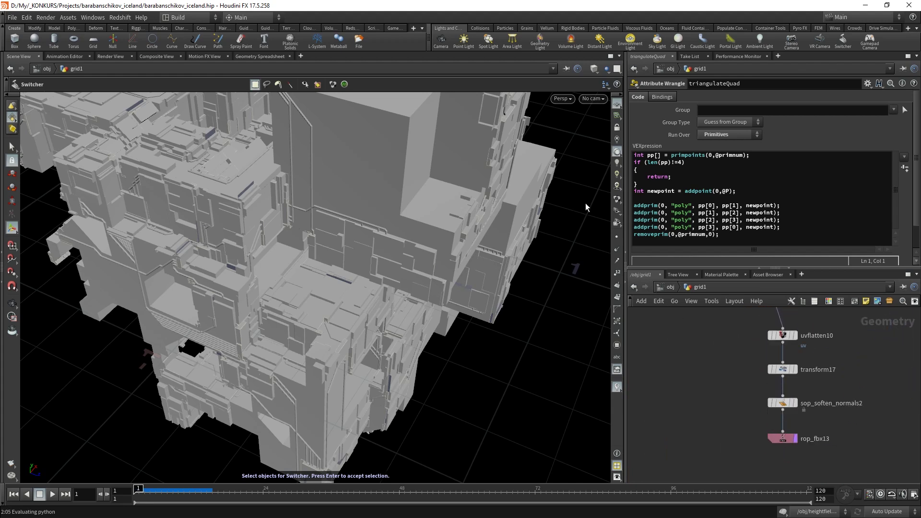
- Orbit the city geometry, go up to /obj, and frame the selected circle1 object
key("Escape")
mouse_move(390, 139)
left_mouse_down()
mouse_move(549, 173)
mouse_move(405, 300)
mouse_move(336, 249)
left_mouse_up()
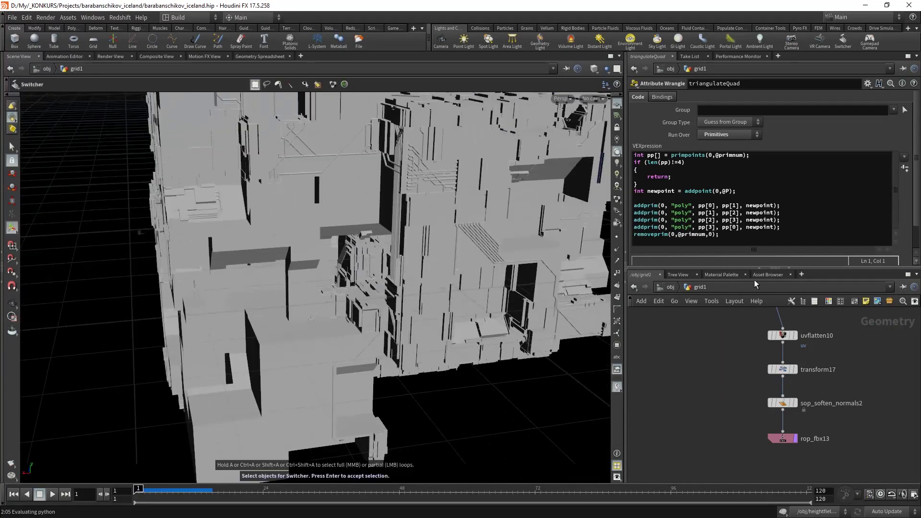
left_click(671, 287)
left_click_drag(509, 226, 478, 223)
key("w")
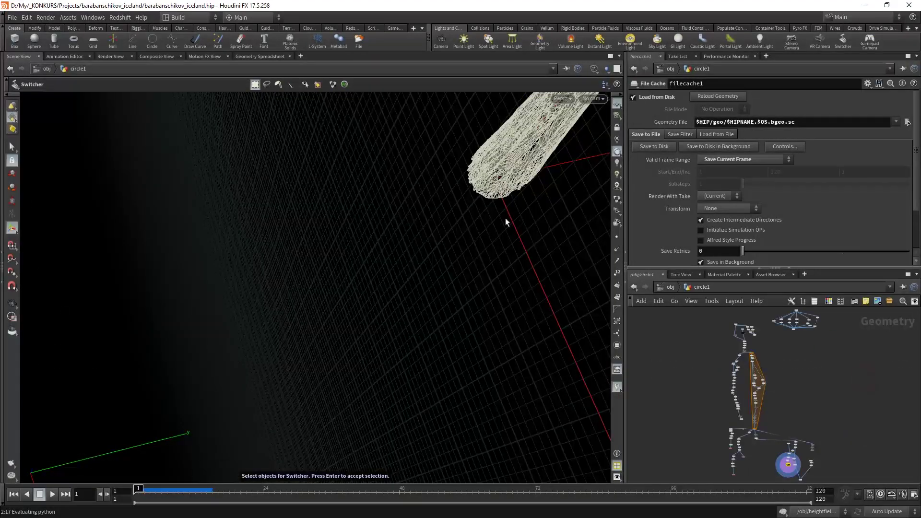
key("Escape")
left_click_drag(505, 222, 465, 255)
key("g")
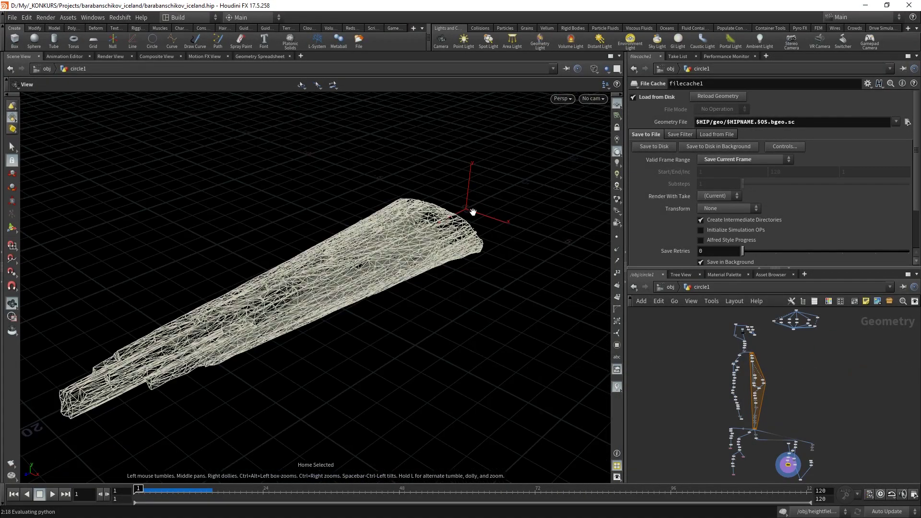
mouse_move(473, 207)
left_mouse_down()
mouse_move(432, 231)
mouse_move(403, 265)
mouse_move(384, 185)
left_mouse_up()
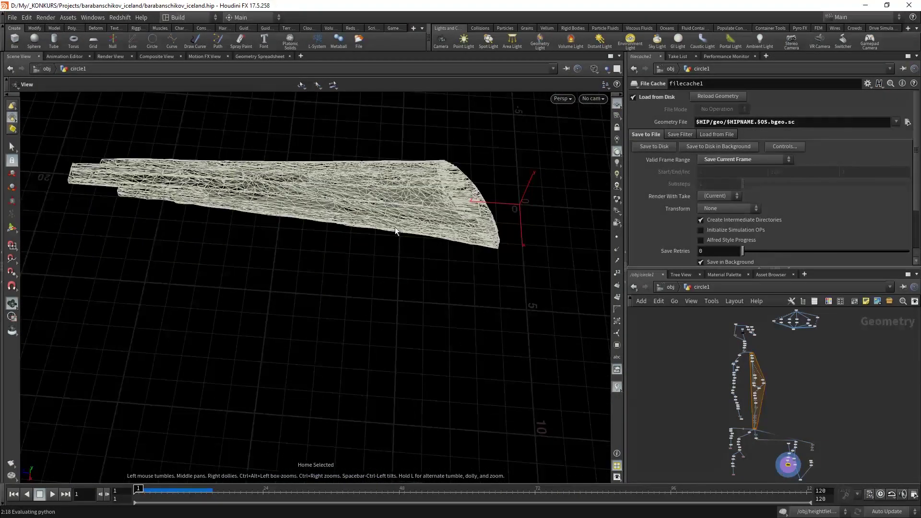
key("Escape")
key("d")
key("Escape")
left_click_drag(494, 278, 465, 208, "alt")
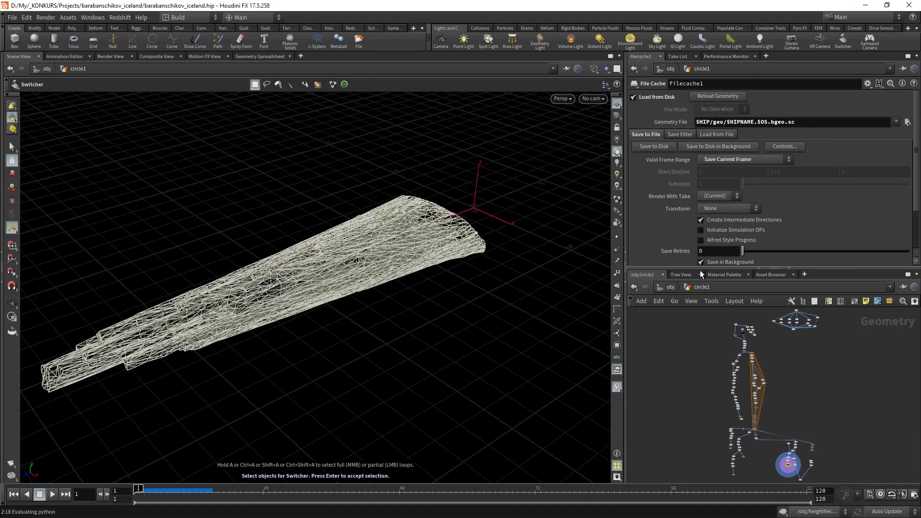
left_click(671, 287)
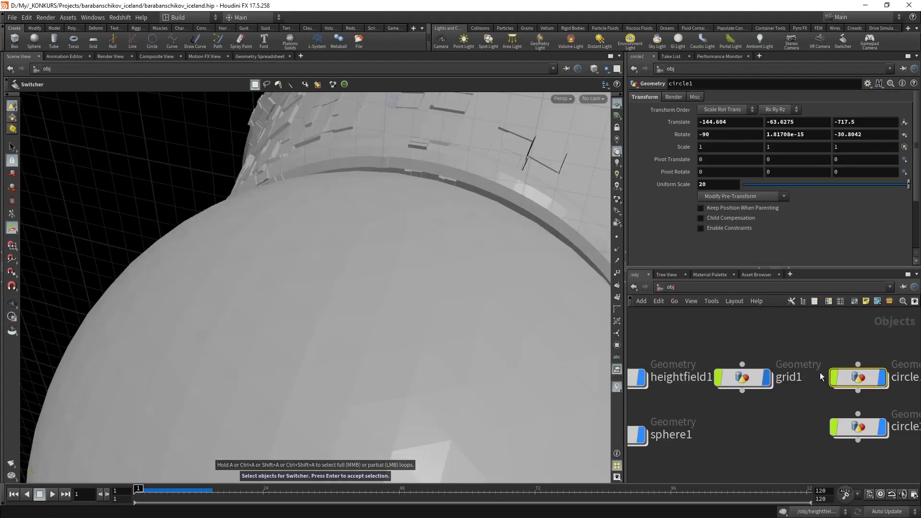
double_click(858, 377)
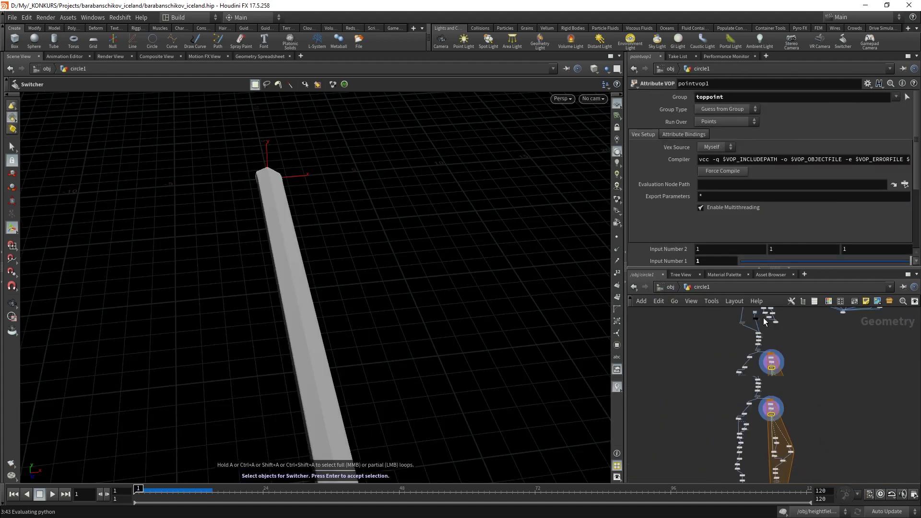
mouse_move(764, 318)
middle_mouse_down()
mouse_move(785, 436)
mouse_move(777, 295)
mouse_move(744, 435)
middle_mouse_up()
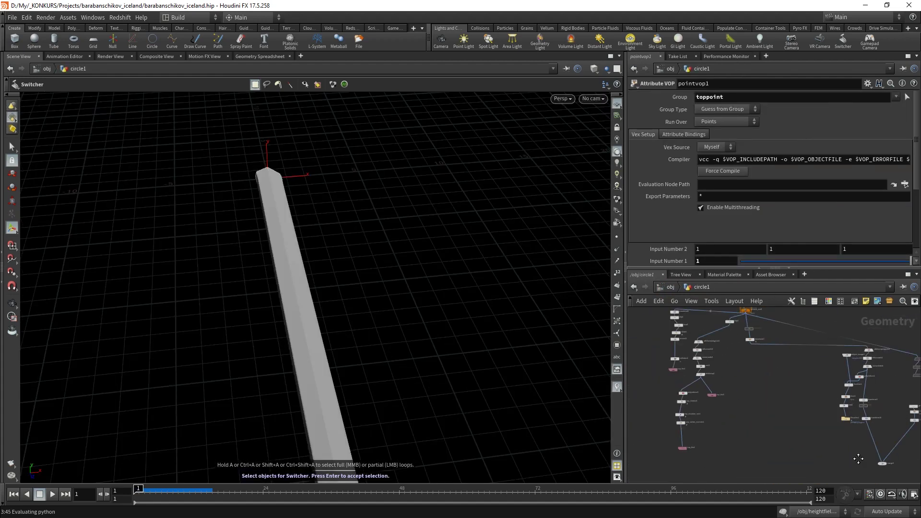
scroll(858, 459, "down", 5)
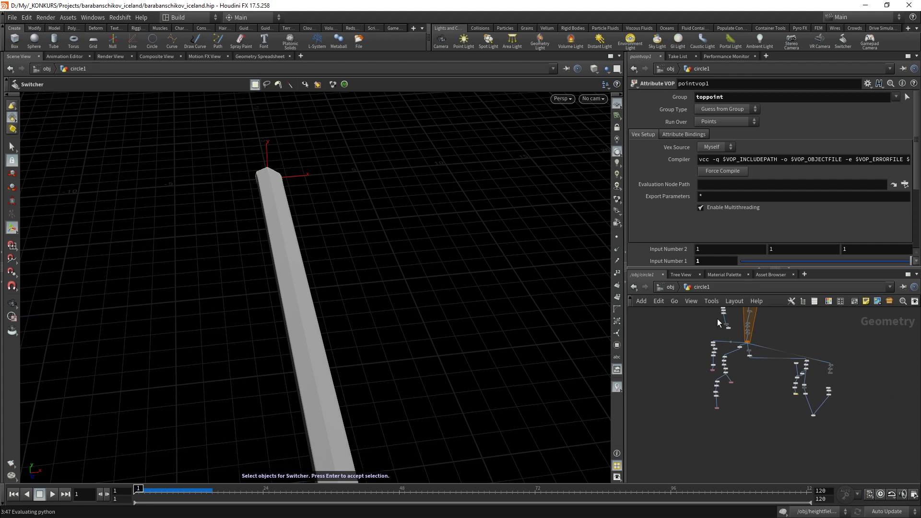
scroll(759, 378, "up", 3)
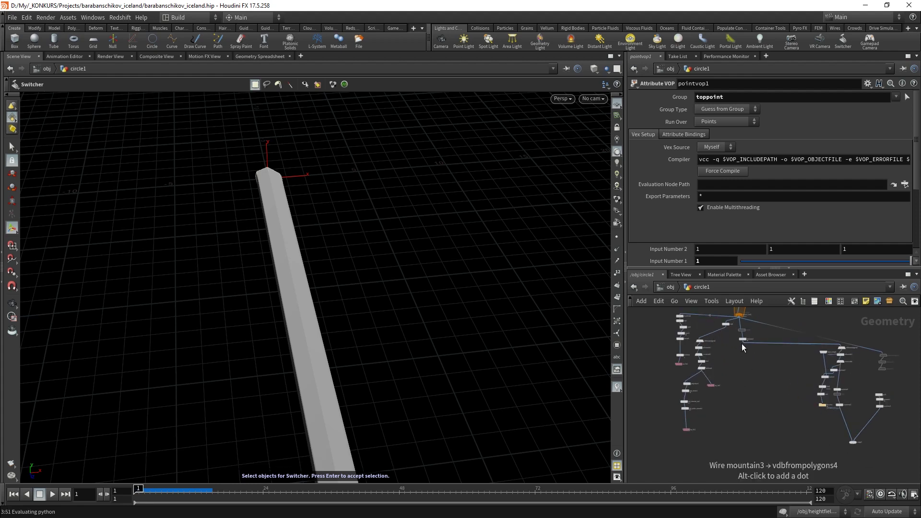
key("l")
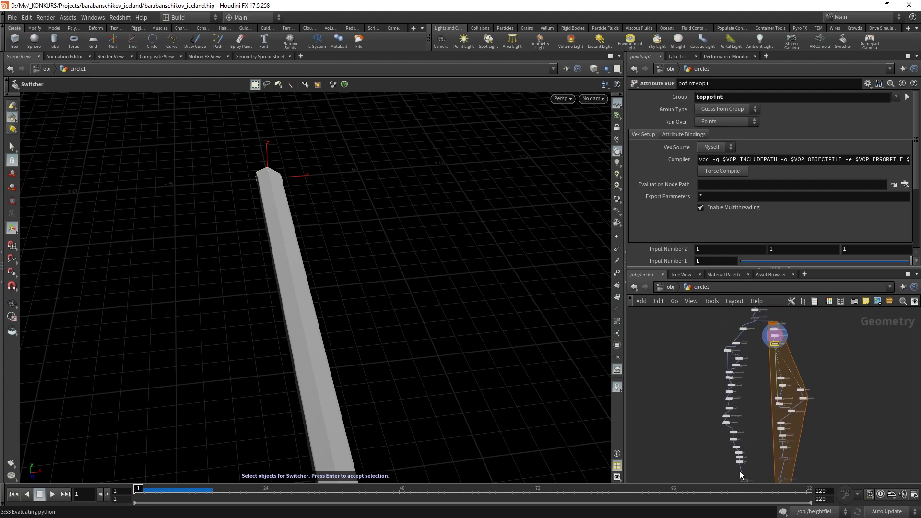
scroll(743, 427, "up", 4)
scroll(721, 375, "up", 2)
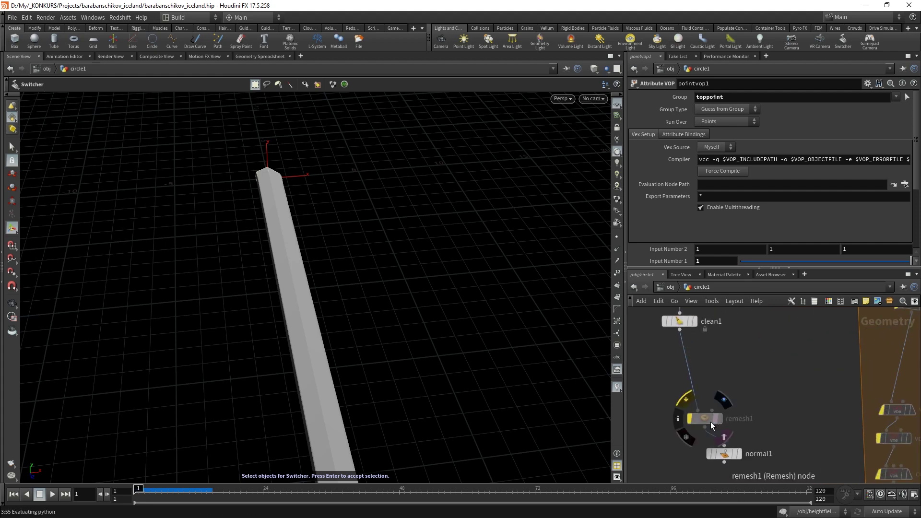
scroll(734, 420, "down", 4)
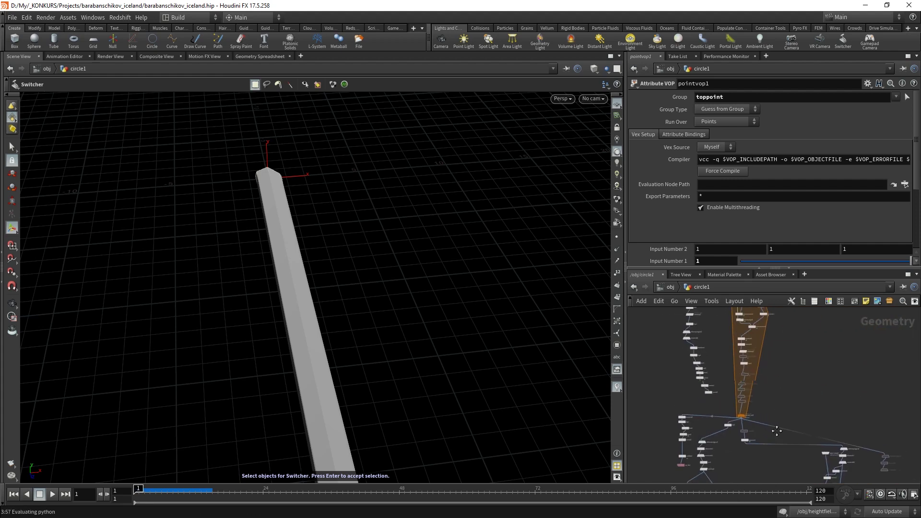
scroll(734, 420, "down", 2)
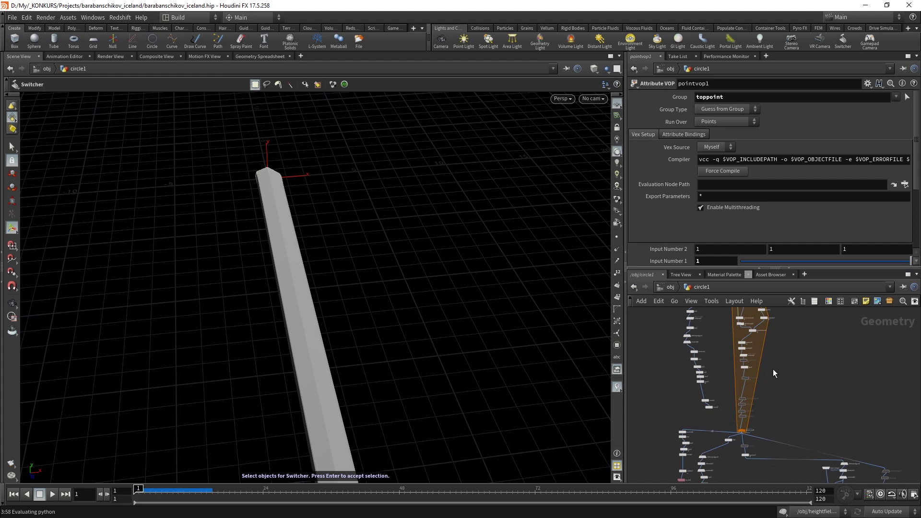
middle_click_drag(766, 358, 806, 448)
- Zoom onto merge3 and tumble the viewport around the rock cliff terrain
scroll(803, 403, "up", 5)
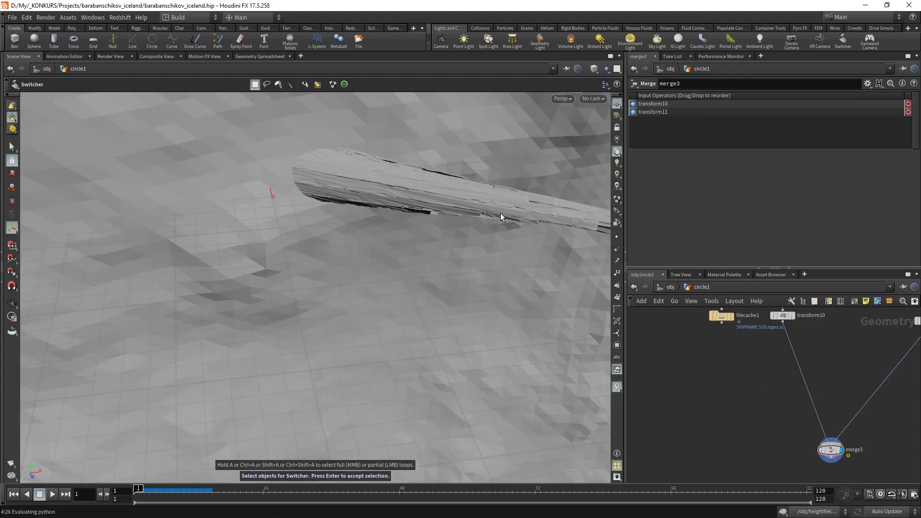
key("Escape")
mouse_move(519, 203)
left_mouse_down()
mouse_move(465, 220)
mouse_move(387, 210)
mouse_move(560, 156)
mouse_move(531, 247)
left_mouse_up()
mouse_move(566, 208)
left_mouse_down()
mouse_move(491, 239)
mouse_move(393, 350)
mouse_move(465, 250)
mouse_move(365, 383)
left_mouse_up()
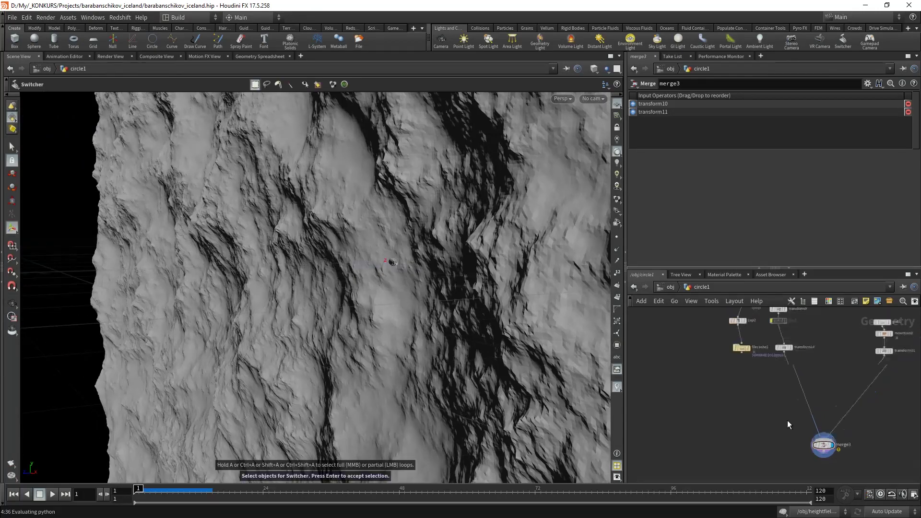
scroll(765, 421, "up", 2)
scroll(764, 421, "up", 2)
scroll(764, 421, "down", 2)
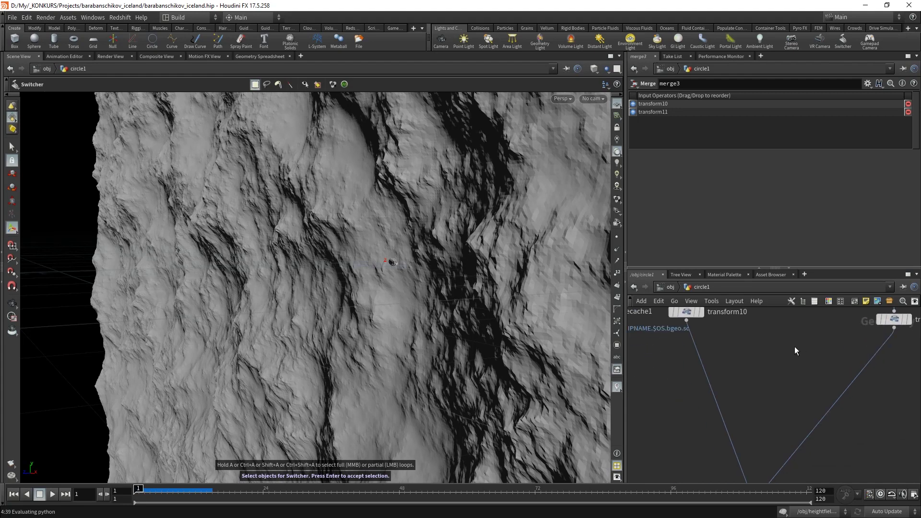
scroll(765, 420, "down", 2)
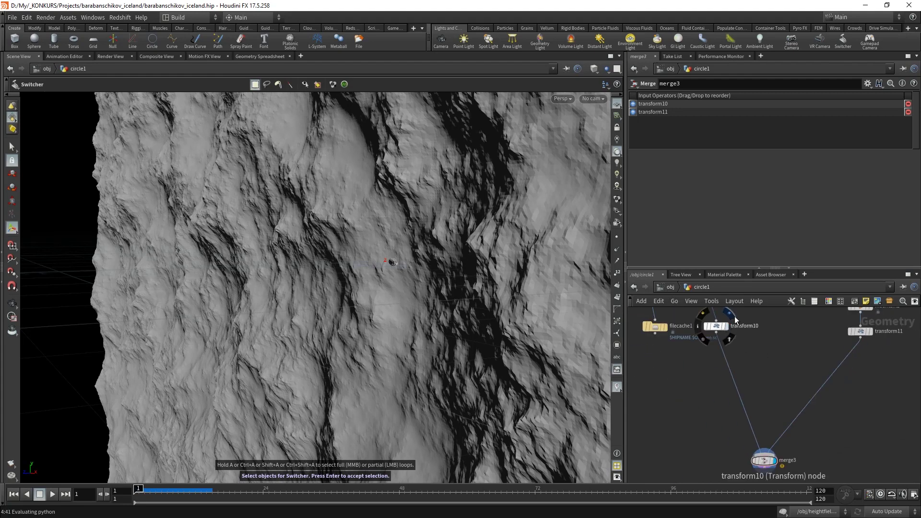
scroll(731, 336, "down", 1)
scroll(731, 374, "down", 1)
scroll(731, 418, "up", 2)
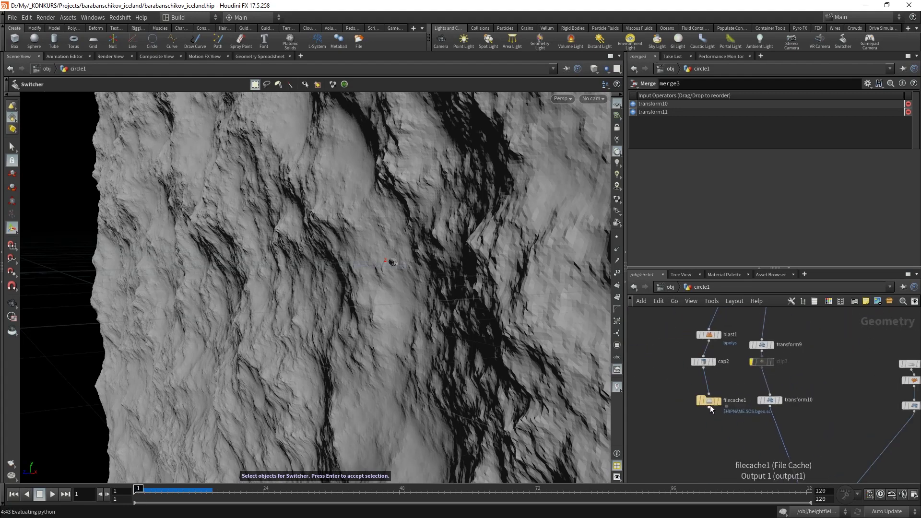
- Display filecache1's cached rock hull, orbit it closely, then return to object level
mouse_move(709, 401)
left_click(720, 390)
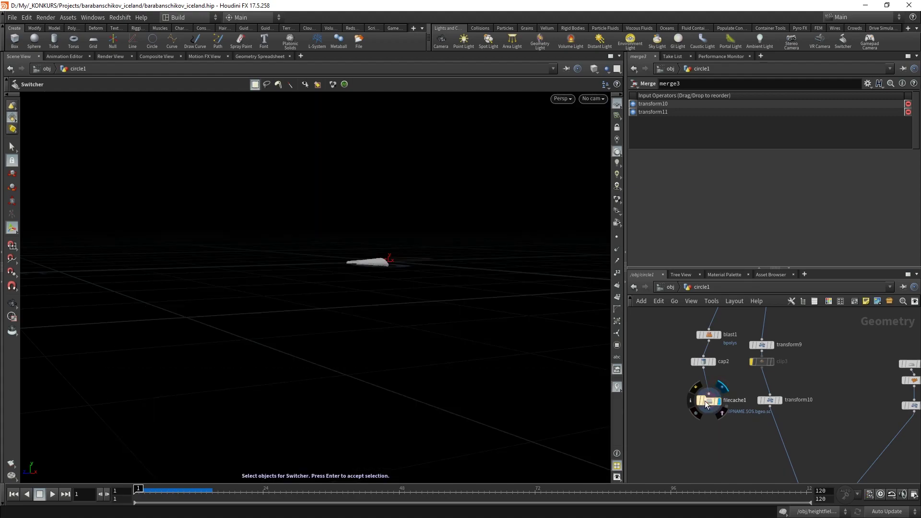
key("space+g")
left_click_drag(383, 280, 545, 257)
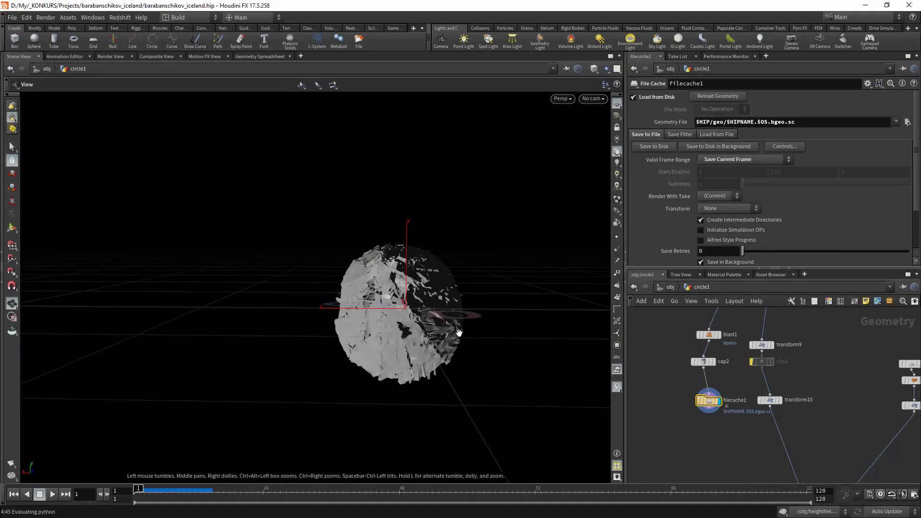
scroll(455, 329, "up", 3)
mouse_move(355, 273)
left_mouse_down()
mouse_move(354, 296)
mouse_move(397, 297)
left_mouse_up()
scroll(396, 297, "down", 5)
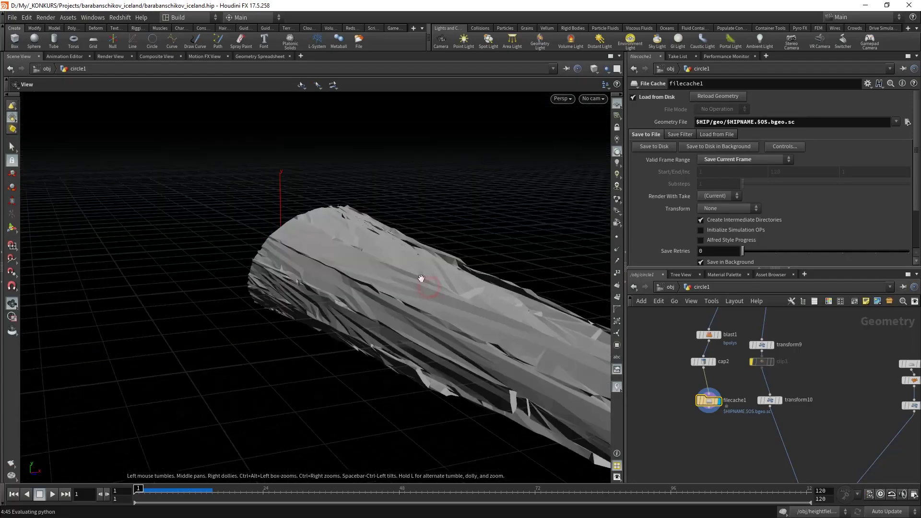
mouse_move(447, 411)
left_mouse_down()
mouse_move(435, 369)
mouse_move(405, 333)
mouse_move(473, 312)
mouse_move(469, 319)
mouse_move(440, 269)
mouse_move(380, 303)
mouse_move(461, 350)
mouse_move(464, 371)
mouse_move(428, 339)
left_mouse_up()
scroll(746, 404, "down", 4)
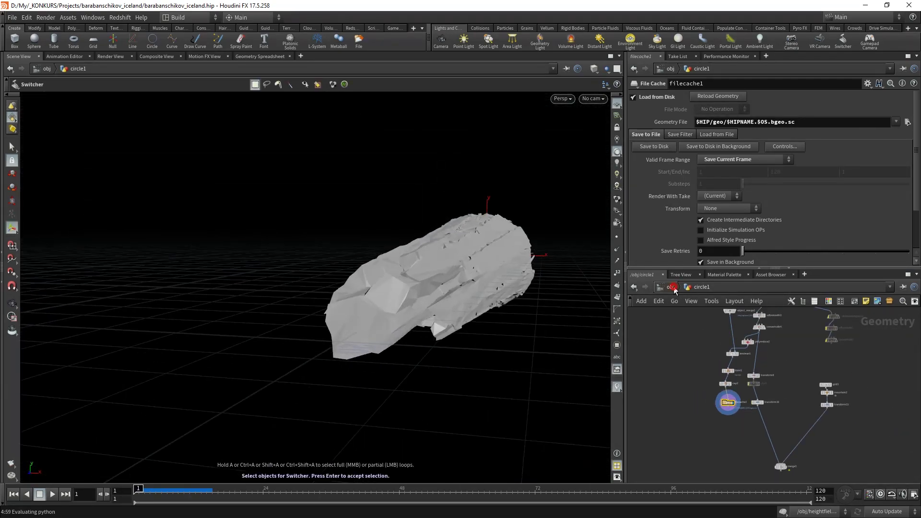
left_click(671, 287)
- Enter circle2, orbit to an upright view of its log hull, and select one node
left_click(749, 385)
double_click(749, 385)
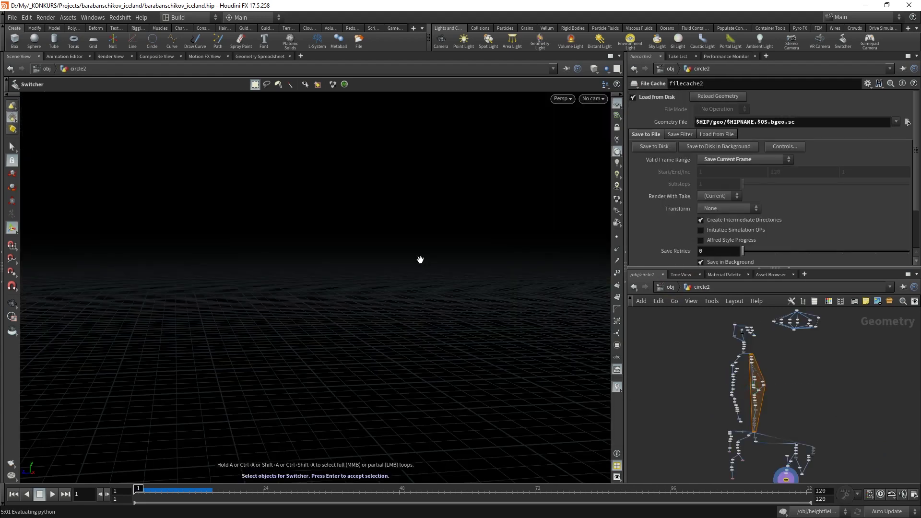
key("Escape")
mouse_move(421, 260)
left_mouse_down()
mouse_move(386, 274)
mouse_move(403, 298)
left_mouse_up()
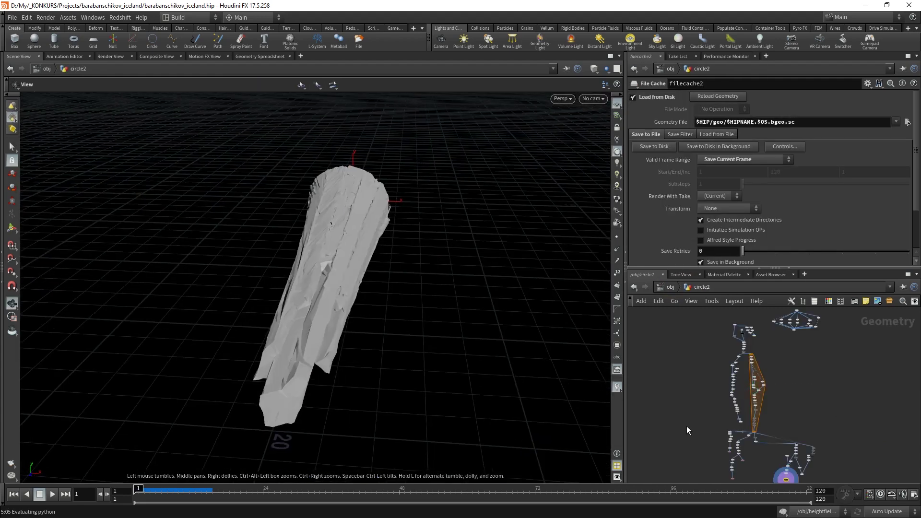
scroll(686, 431, "down", 2)
scroll(830, 462, "down", 2)
left_click_drag(828, 459, 689, 336)
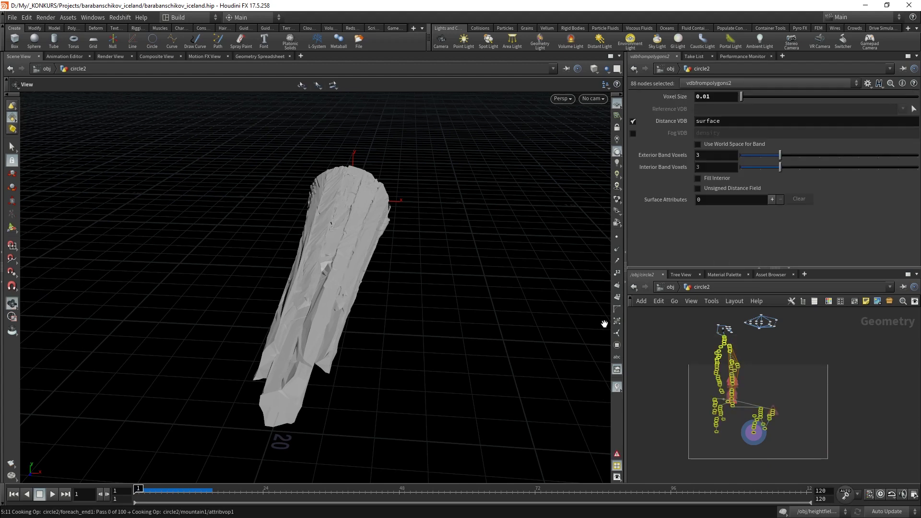
left_click(801, 367)
- Show attribwrangle1's zscale and divsscale VEX, framing the whole network
scroll(747, 340, "up", 4)
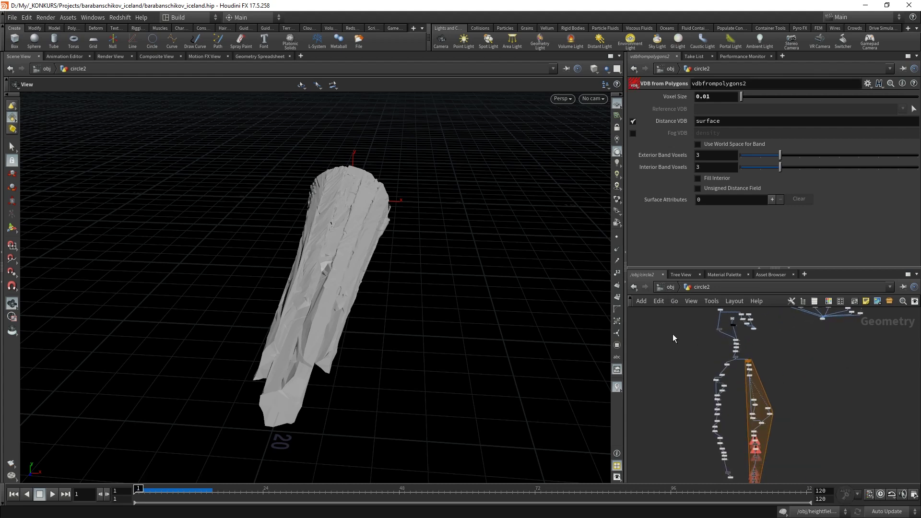
scroll(791, 463, "down", 3)
scroll(705, 401, "down", 3)
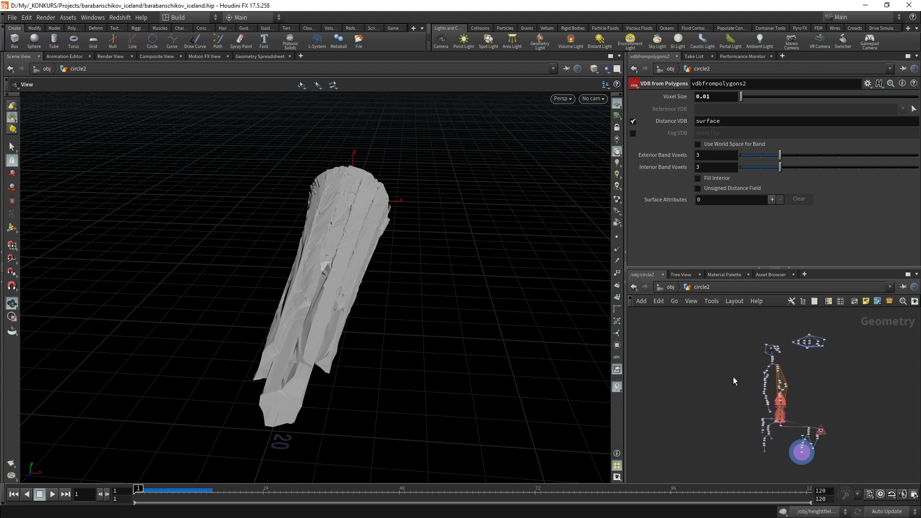
scroll(688, 354, "up", 3)
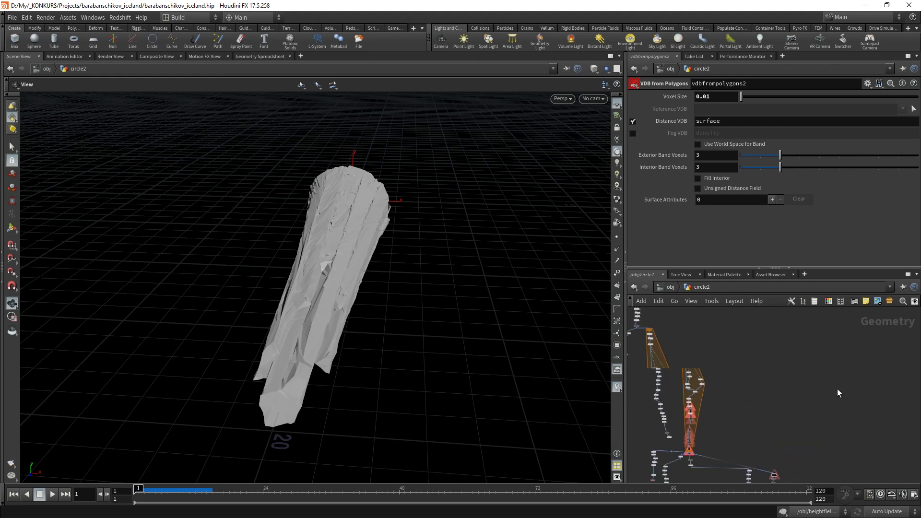
scroll(781, 391, "up", 2)
scroll(720, 366, "up", 1)
scroll(761, 361, "up", 2)
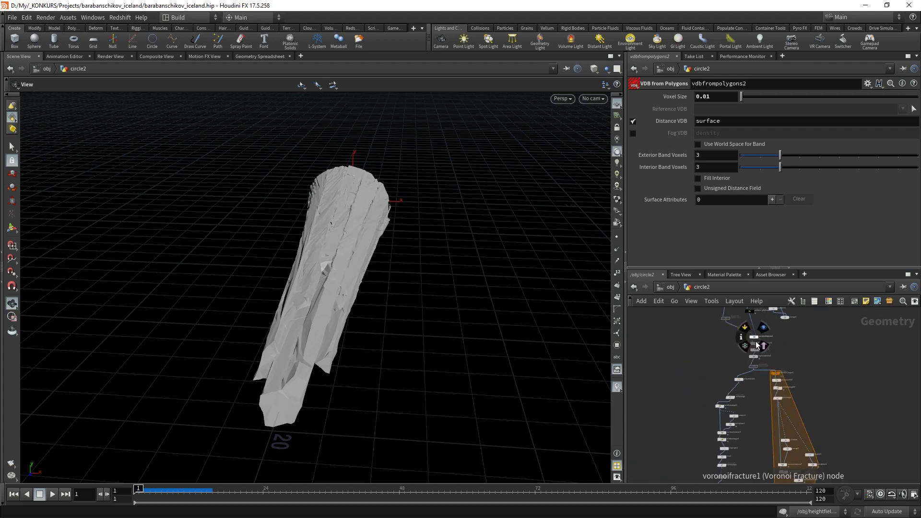
scroll(755, 356, "up", 2)
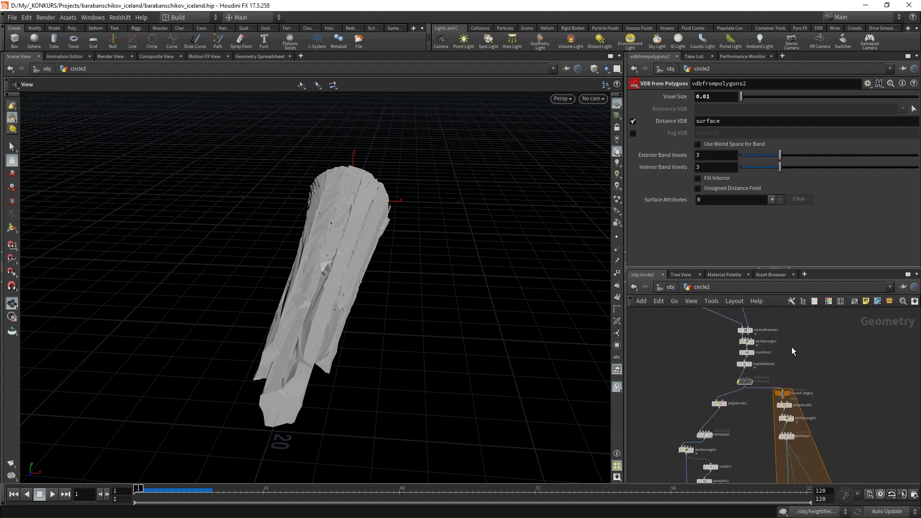
left_click(747, 342)
key("h")
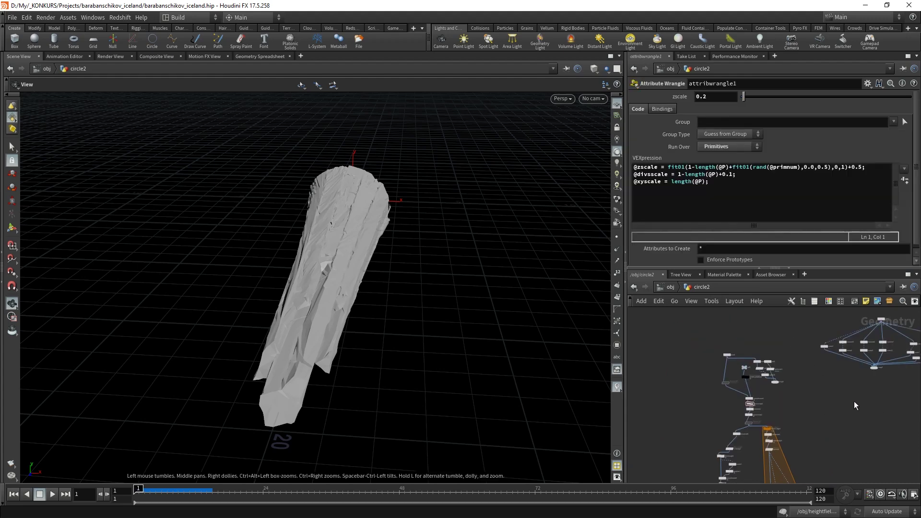
middle_click_drag(839, 452, 835, 401)
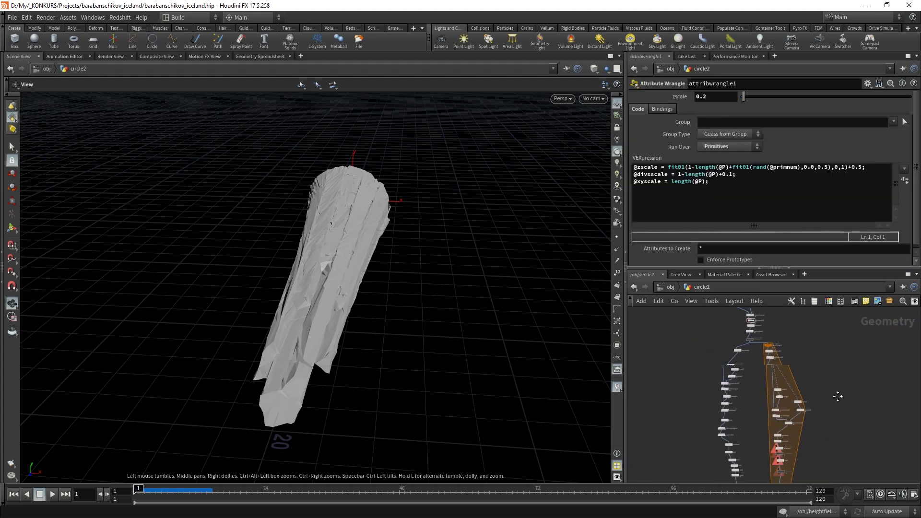
- Return to object level and view the scene through cam1
left_click(669, 290)
left_click(595, 99)
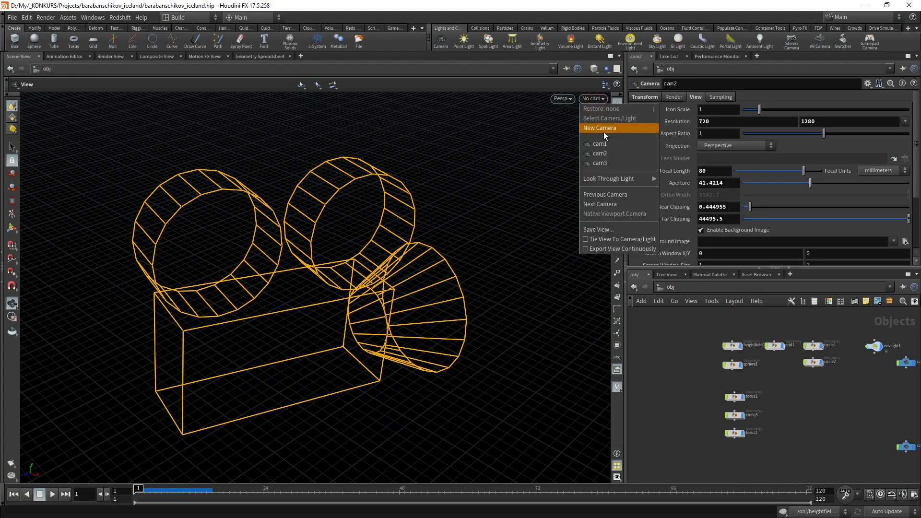
left_click(603, 128)
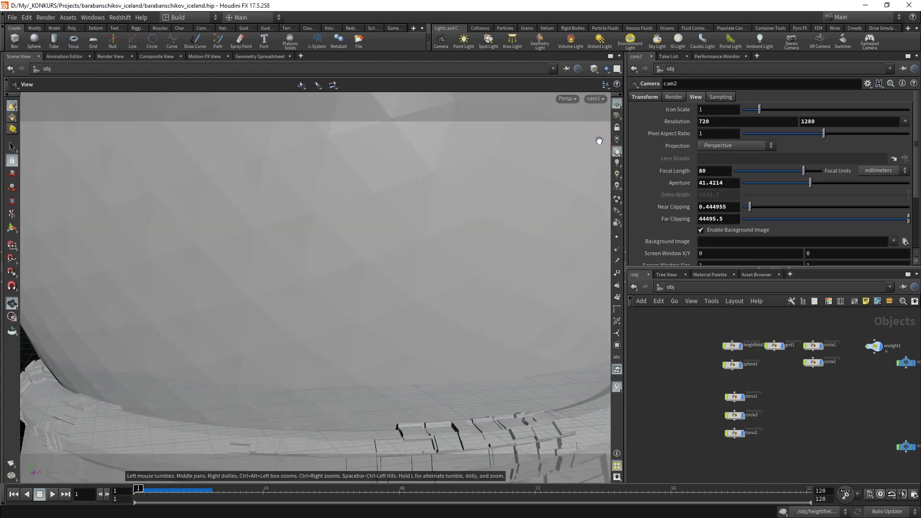